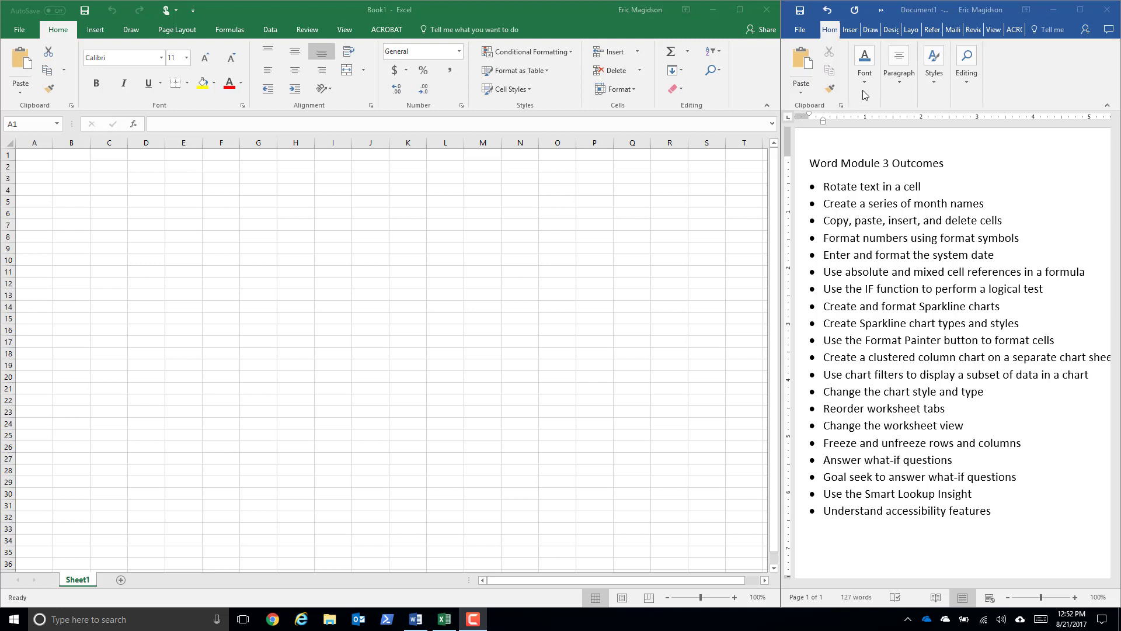
- Highlight the bullet "Create a series of month names" in yellow in the Word outcomes document
click(1007, 220)
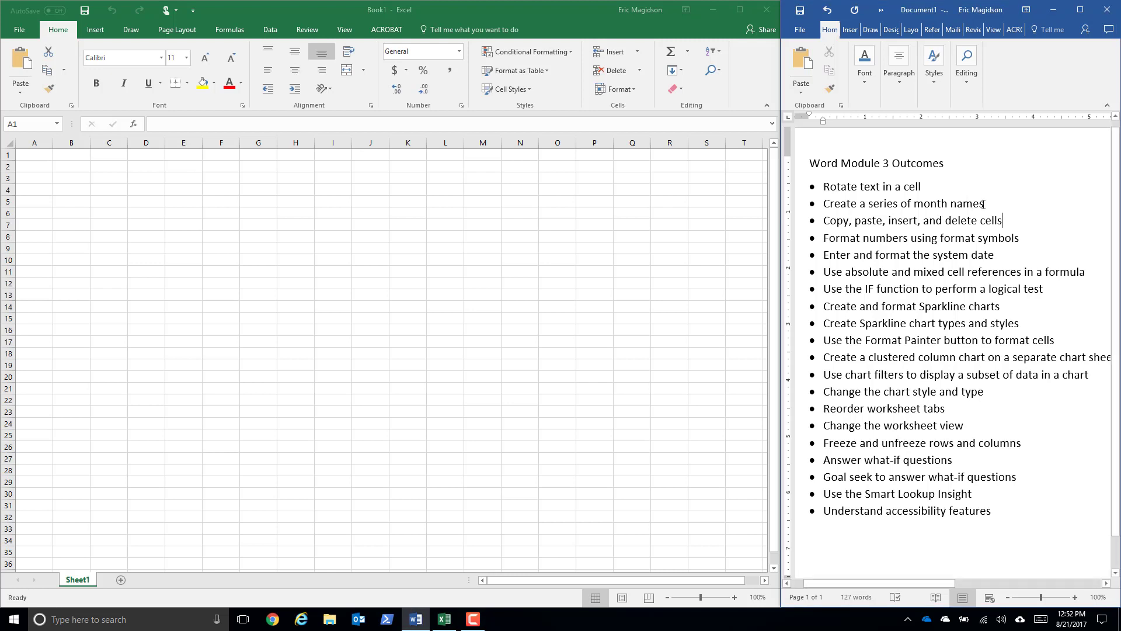
drag(983, 204, 824, 204)
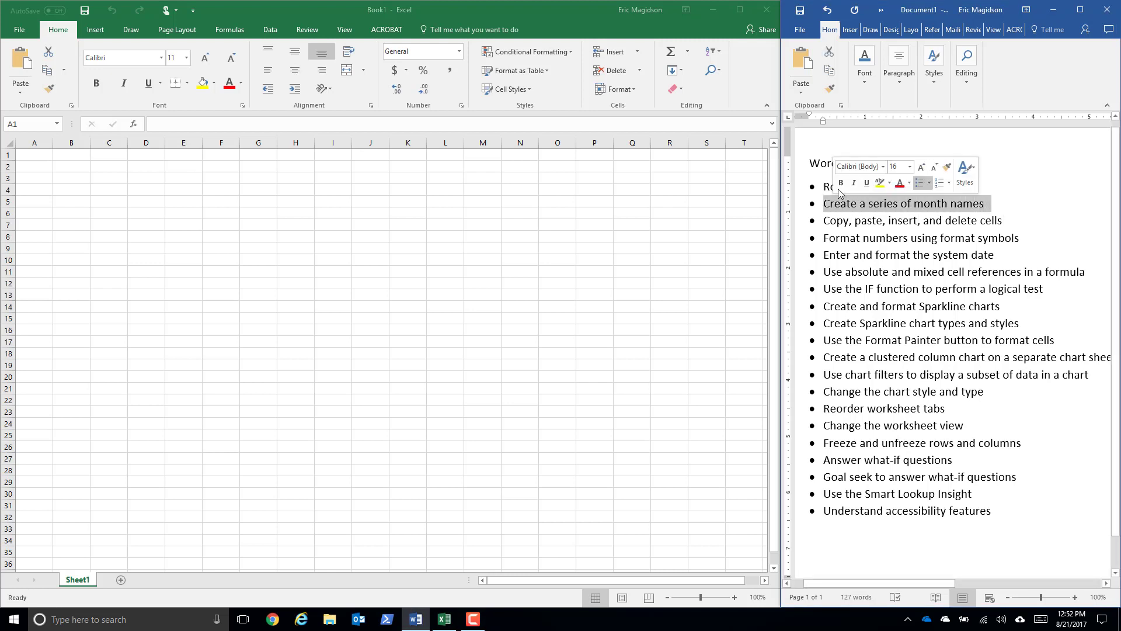
click(866, 81)
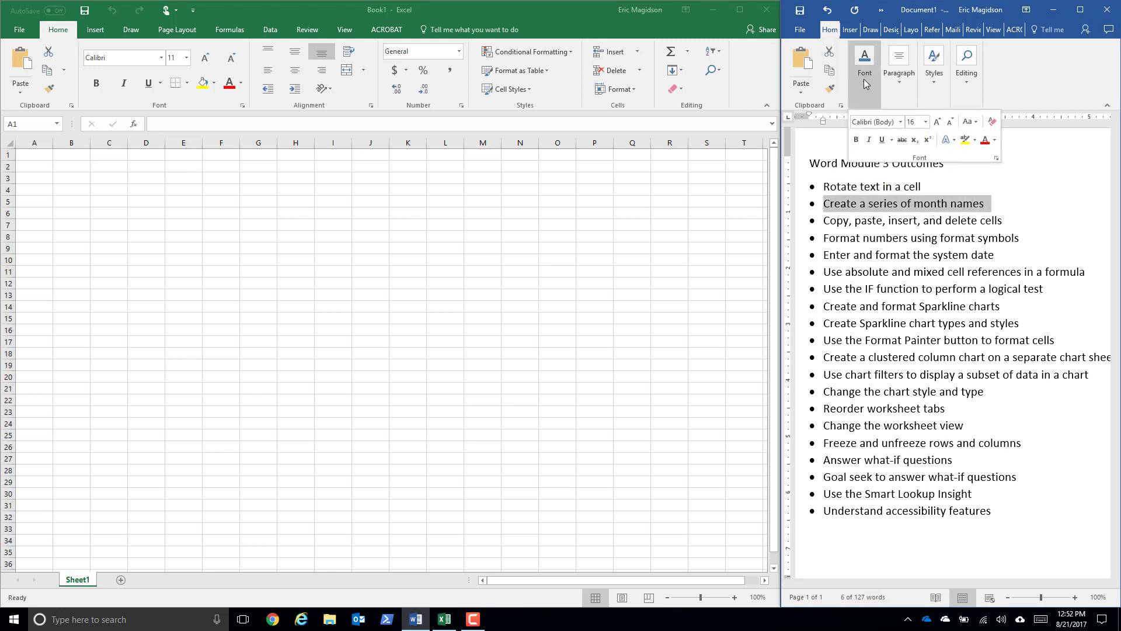
click(965, 141)
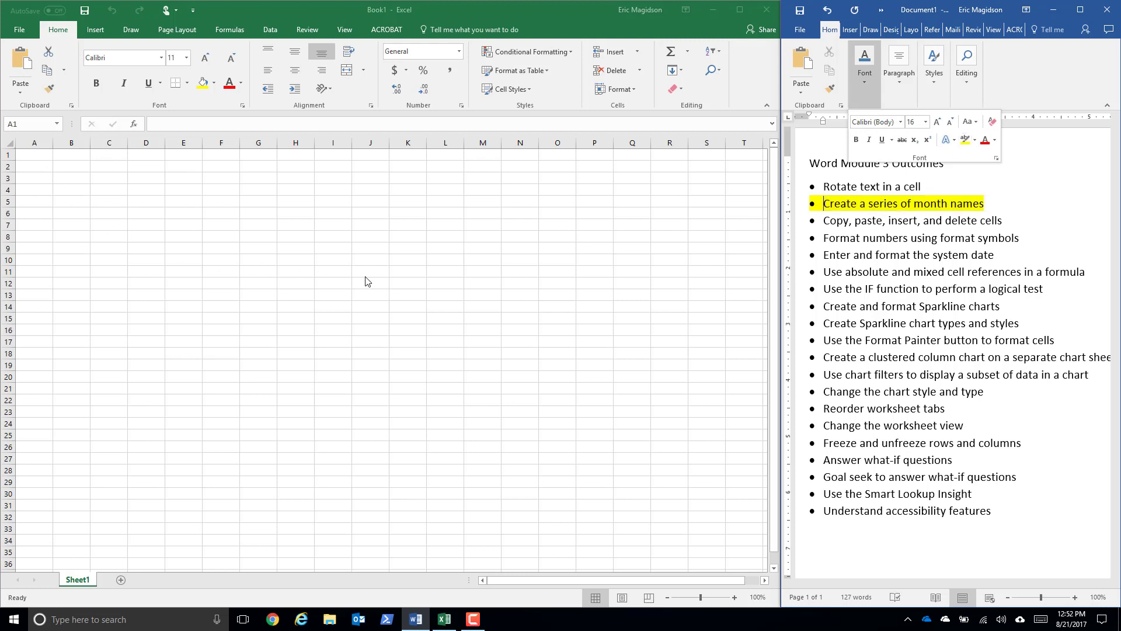
- Switch to the Excel workbook and enter January in cell A1
ctrl+scroll(366, 280, up, 10)
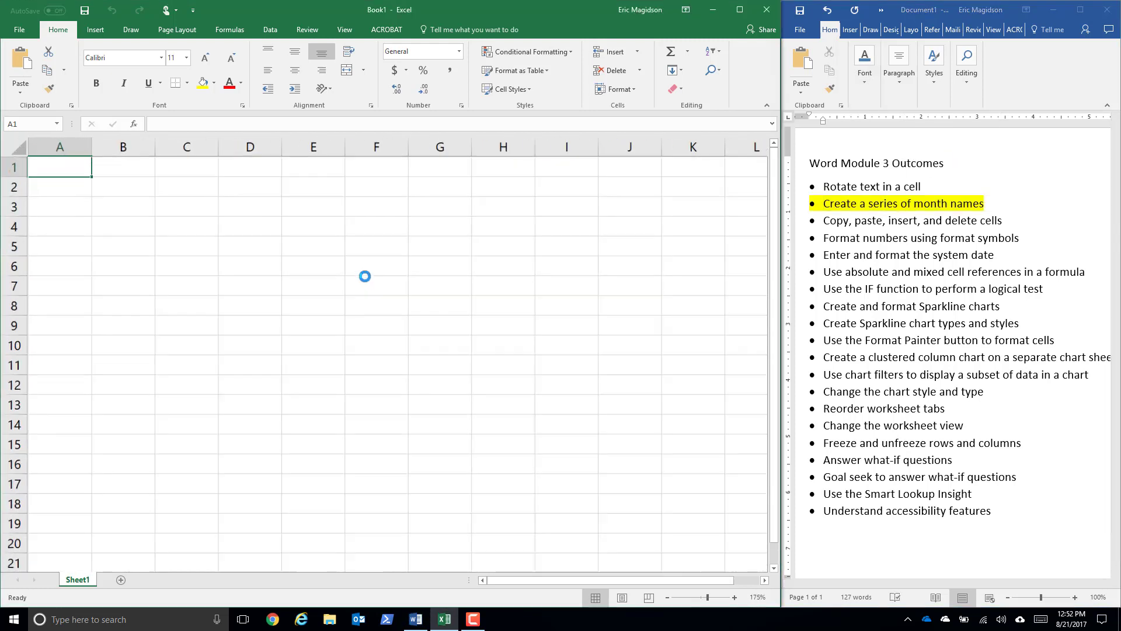
ctrl+scroll(365, 277, up, 3)
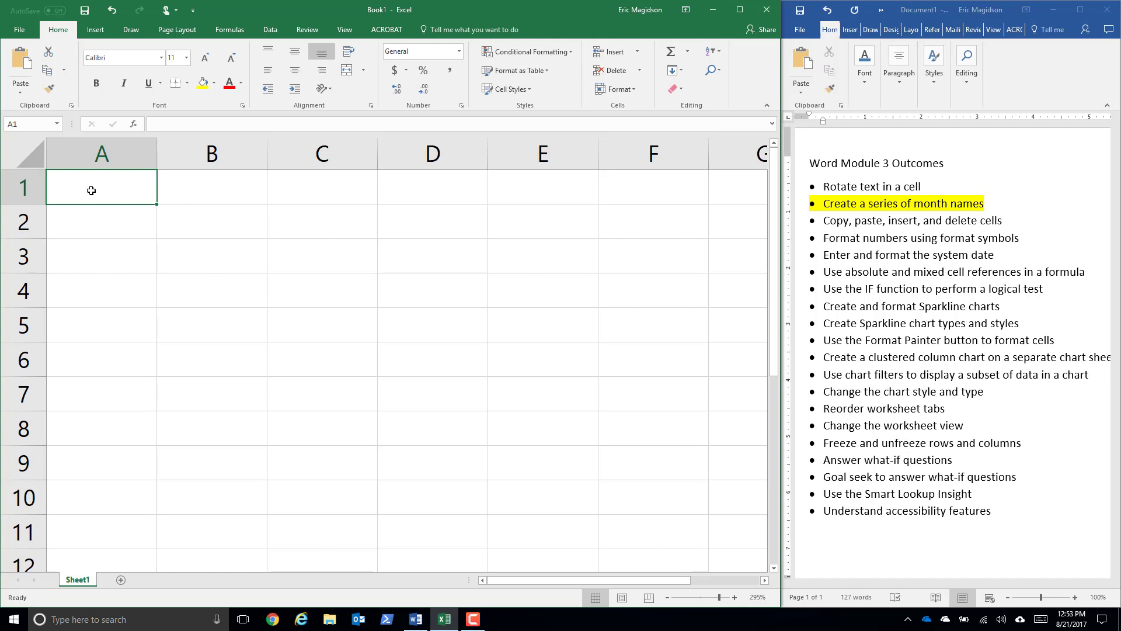
text(Janury)
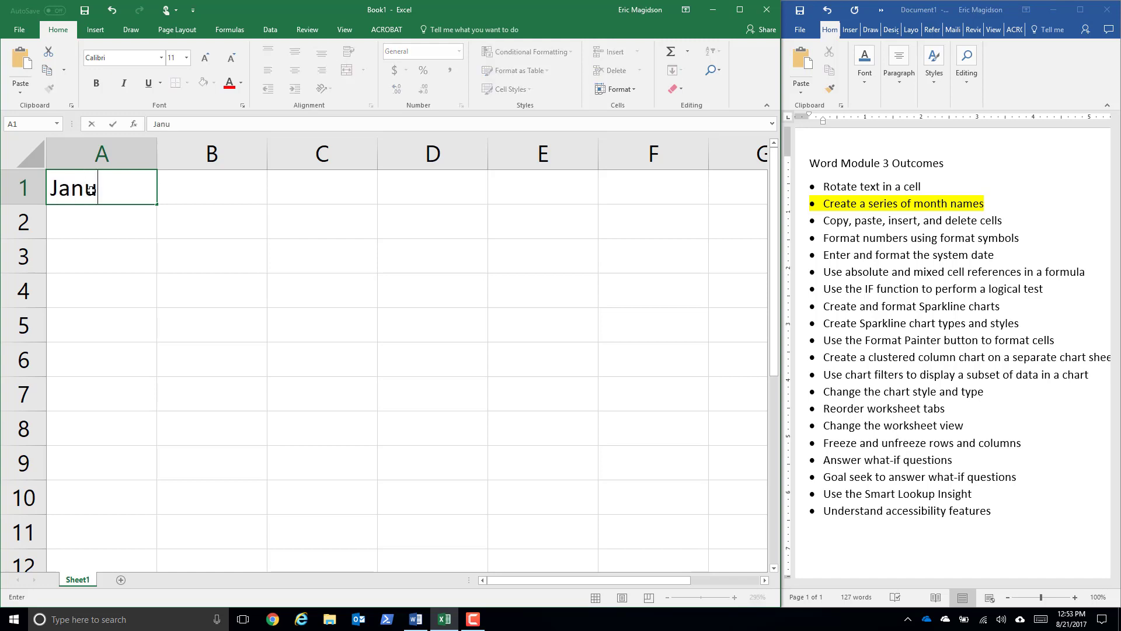
key(BackSpace)
key(BackSpace)
text(ary)
key(Tab)
- Fill the month series from January in A1 across row 1 through June in F1
click(91, 189)
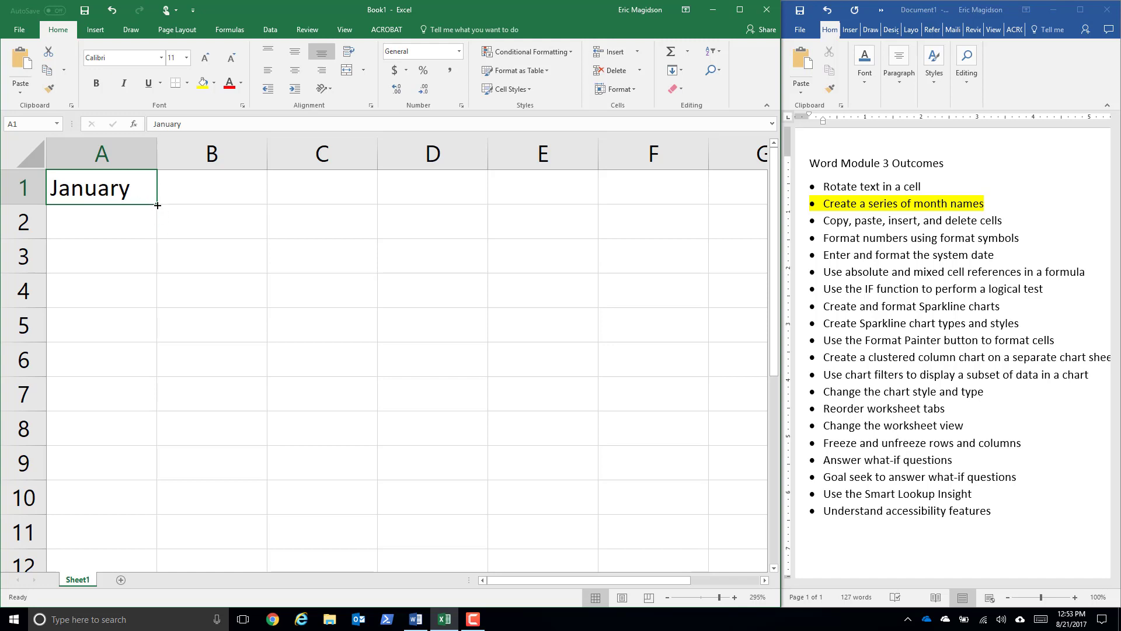
drag(157, 204, 559, 205)
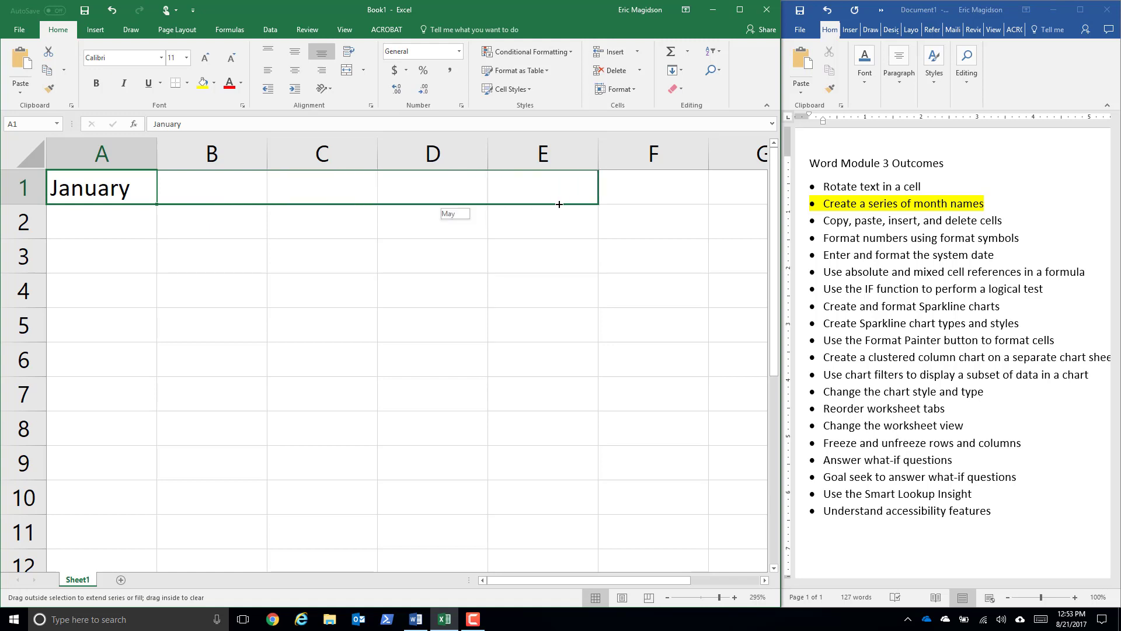
drag(644, 204, 680, 204)
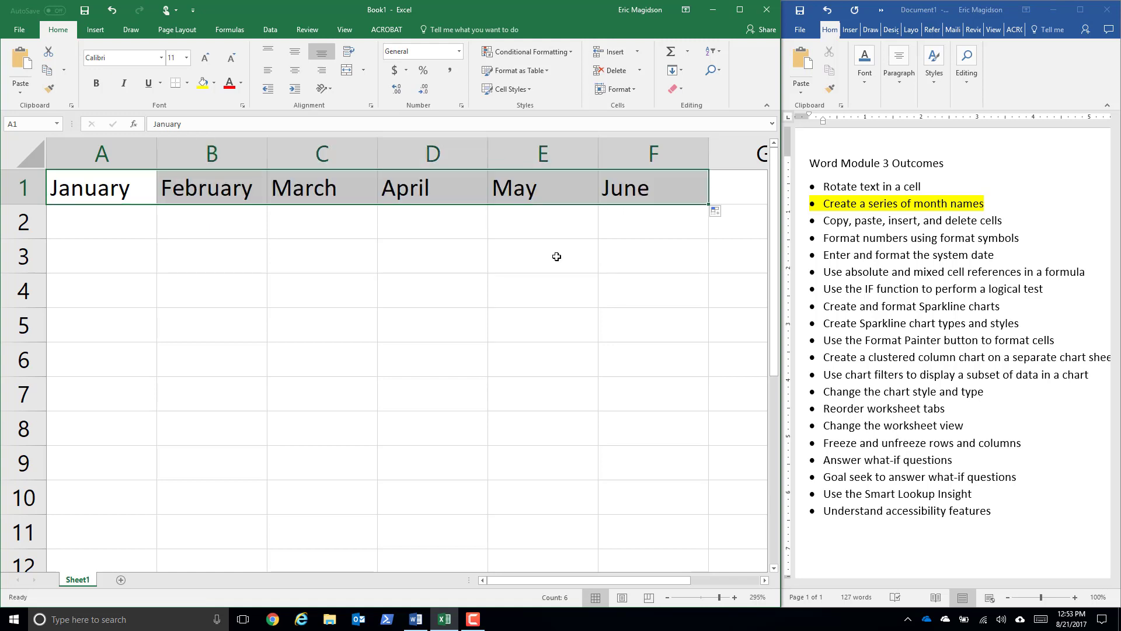
- Enter the abbreviation Jan in A2 and fill the month series across through F2
click(96, 224)
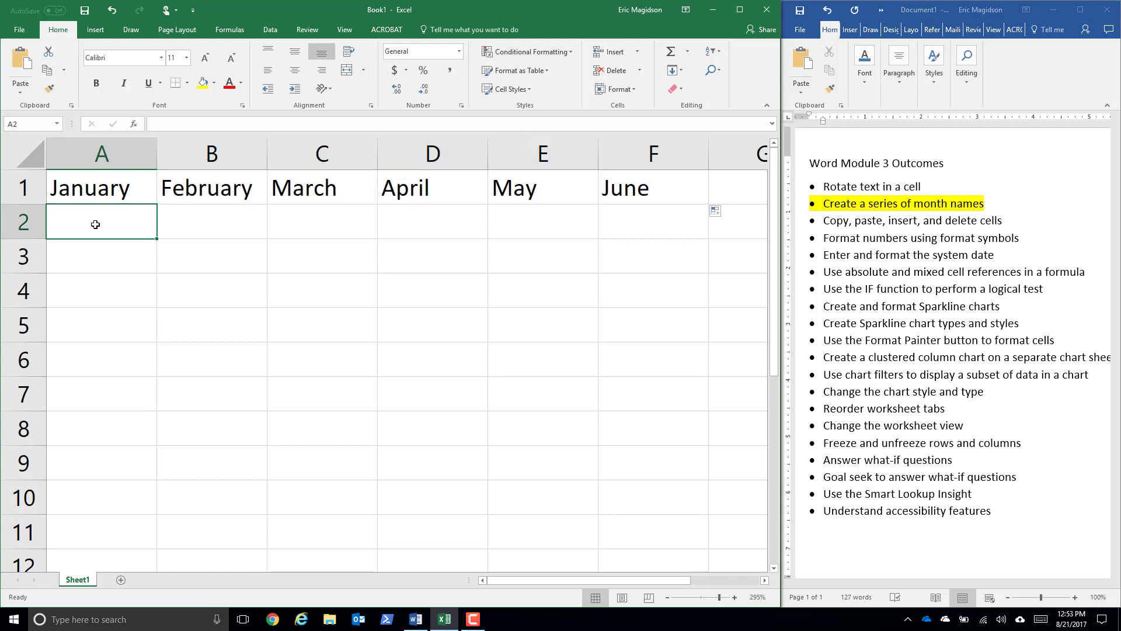
text(Jan)
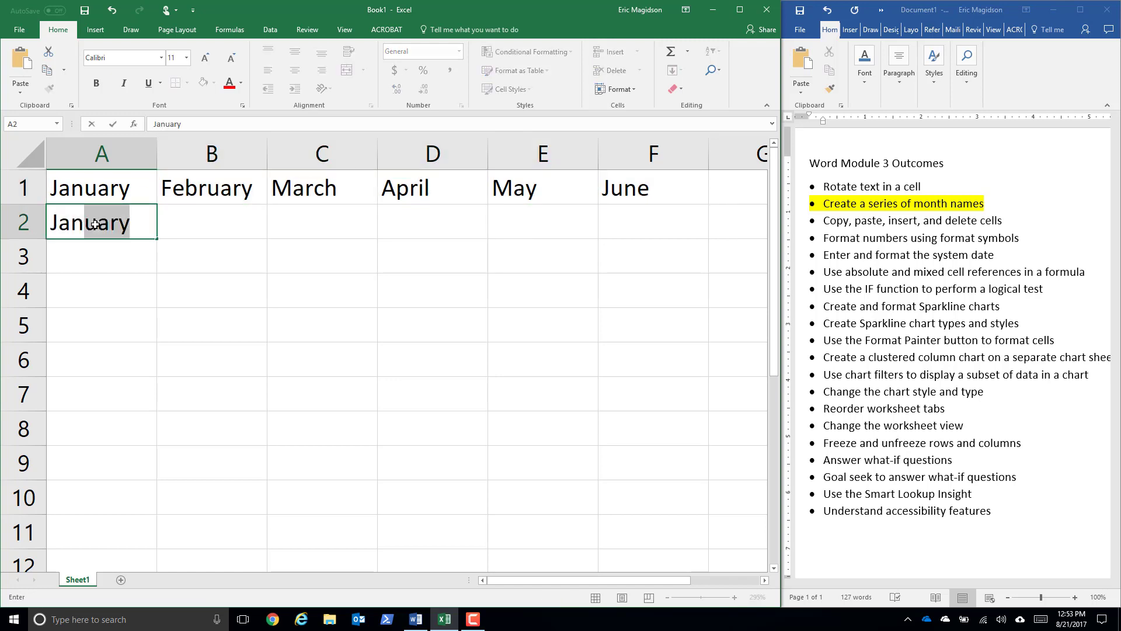
click(98, 252)
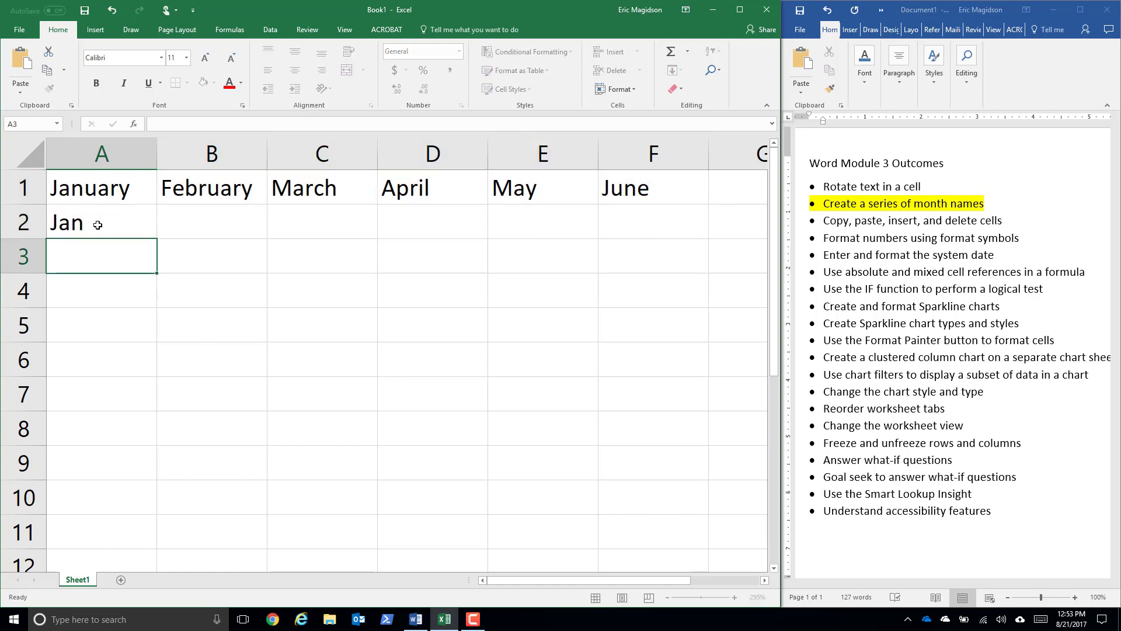
click(97, 222)
drag(150, 234, 669, 239)
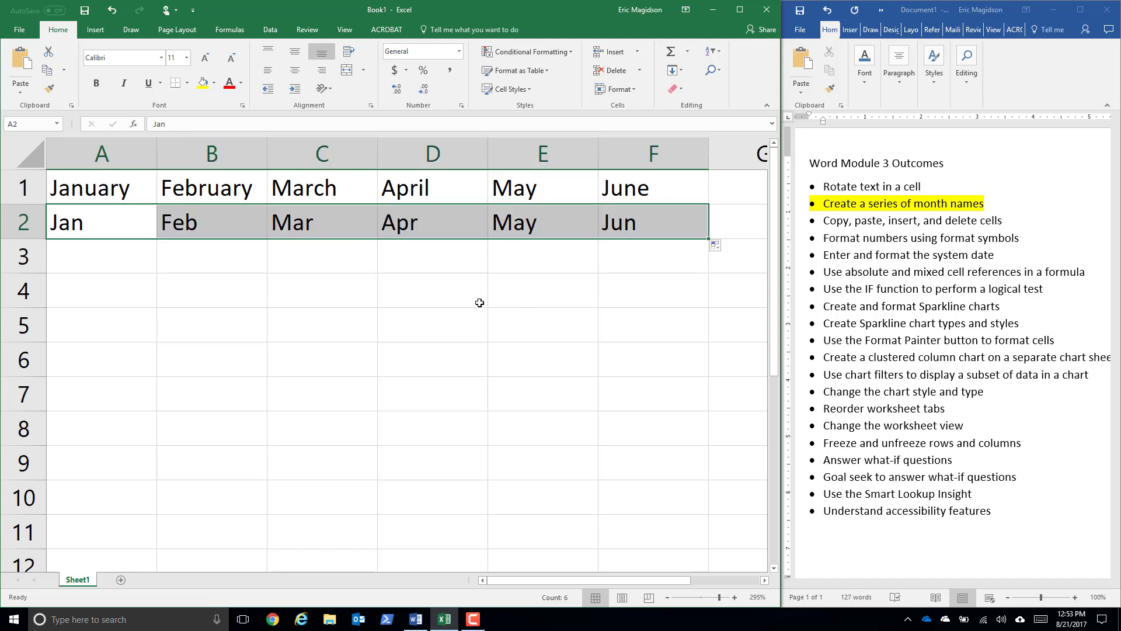
- Enter the abbreviation Mon in A3 and fill the weekday series across through F3
click(87, 257)
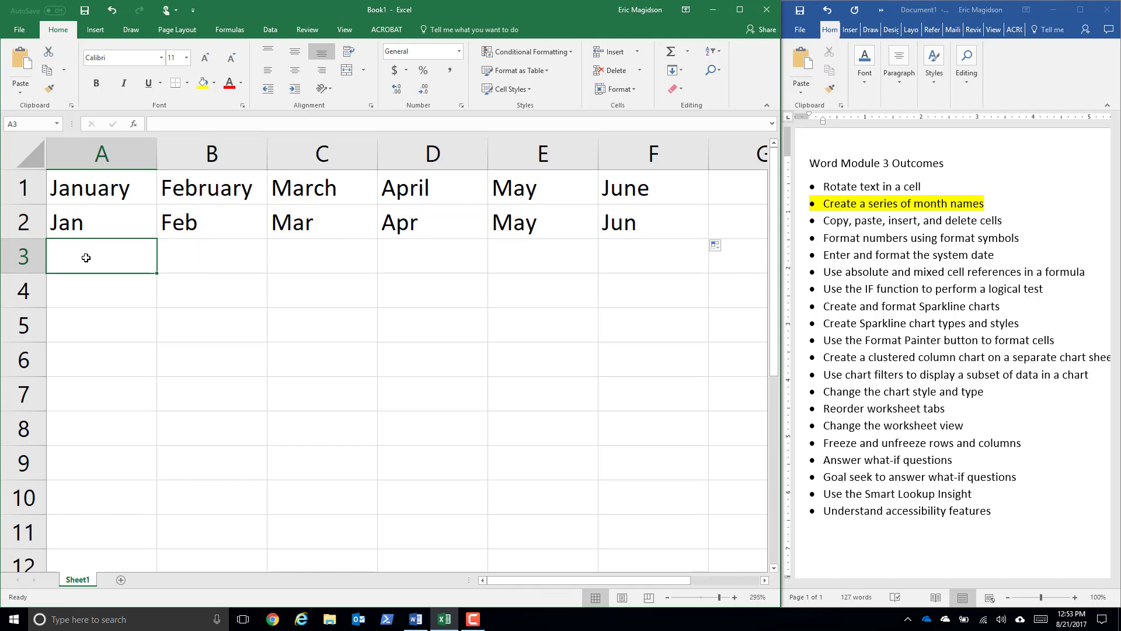
text(Mon)
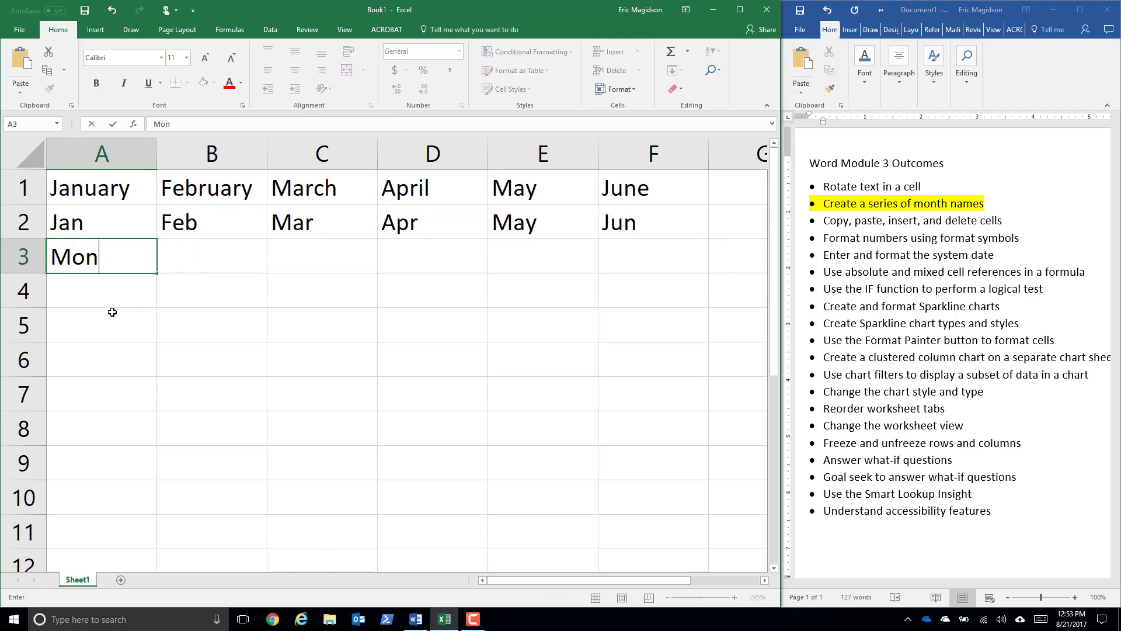
key(Return)
click(136, 262)
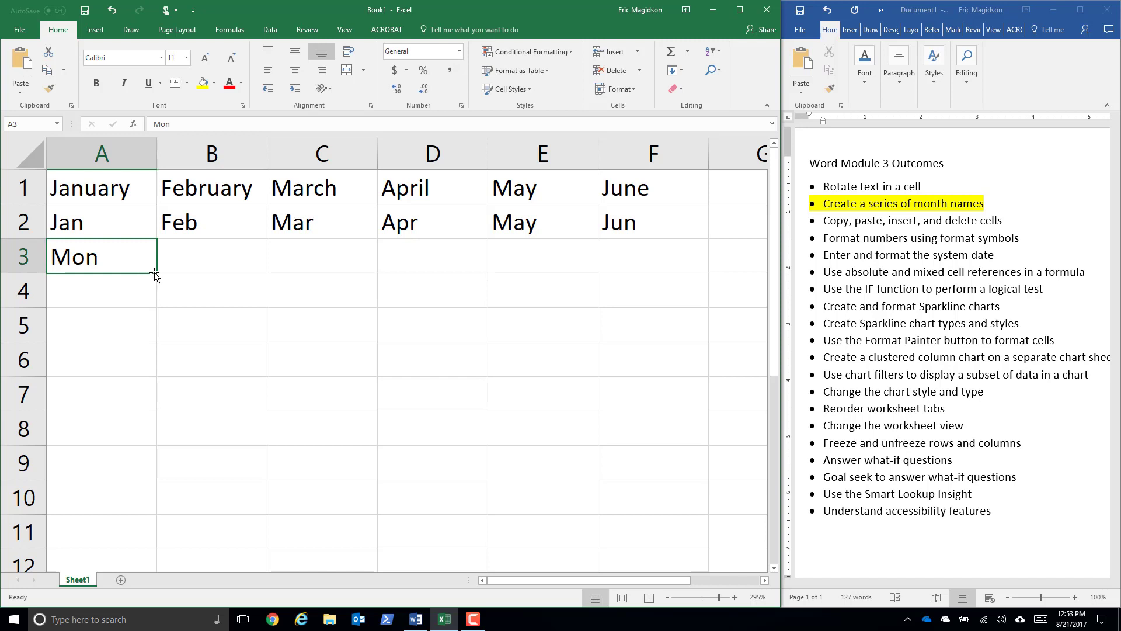
drag(156, 273, 678, 292)
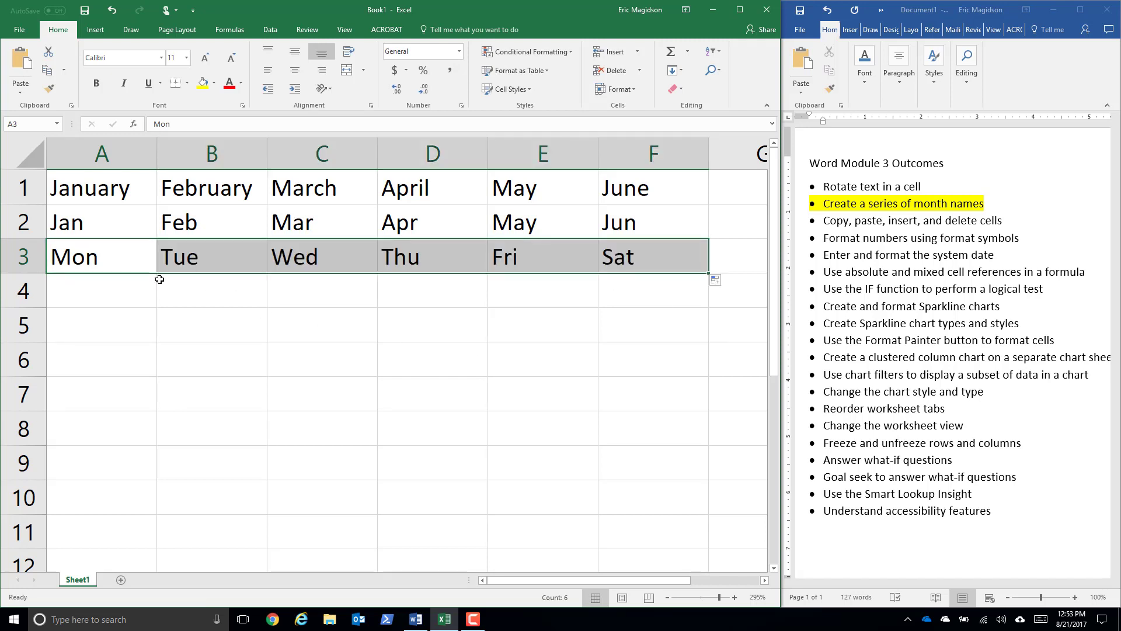
- Enter Monday in A4 and fill the full weekday names across through F4
click(121, 300)
text(Monday)
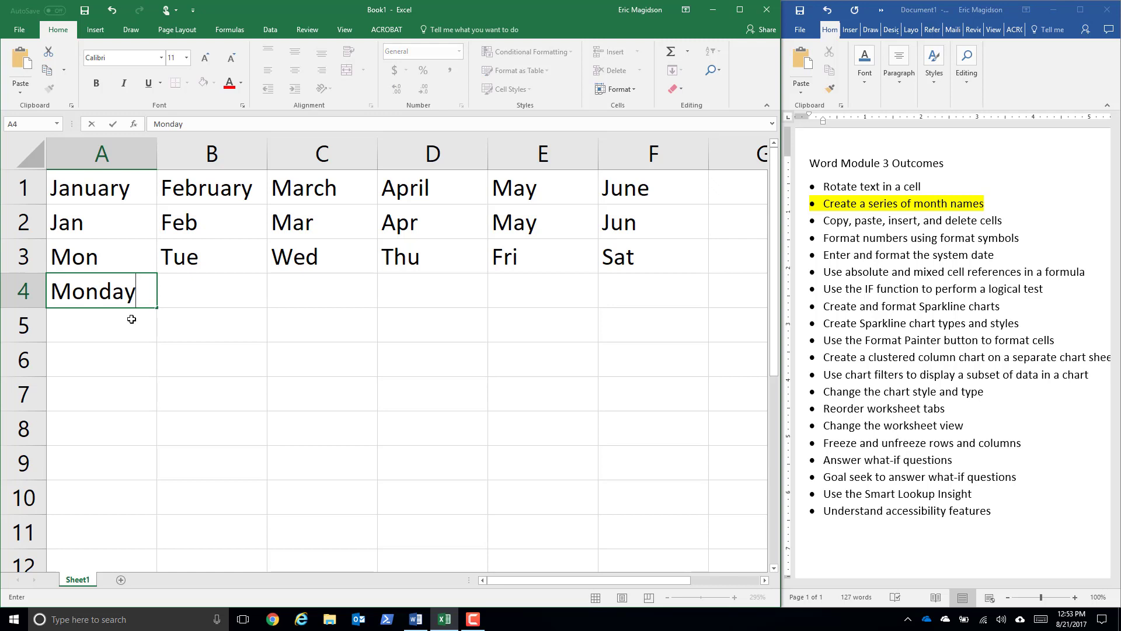
key(Return)
click(121, 295)
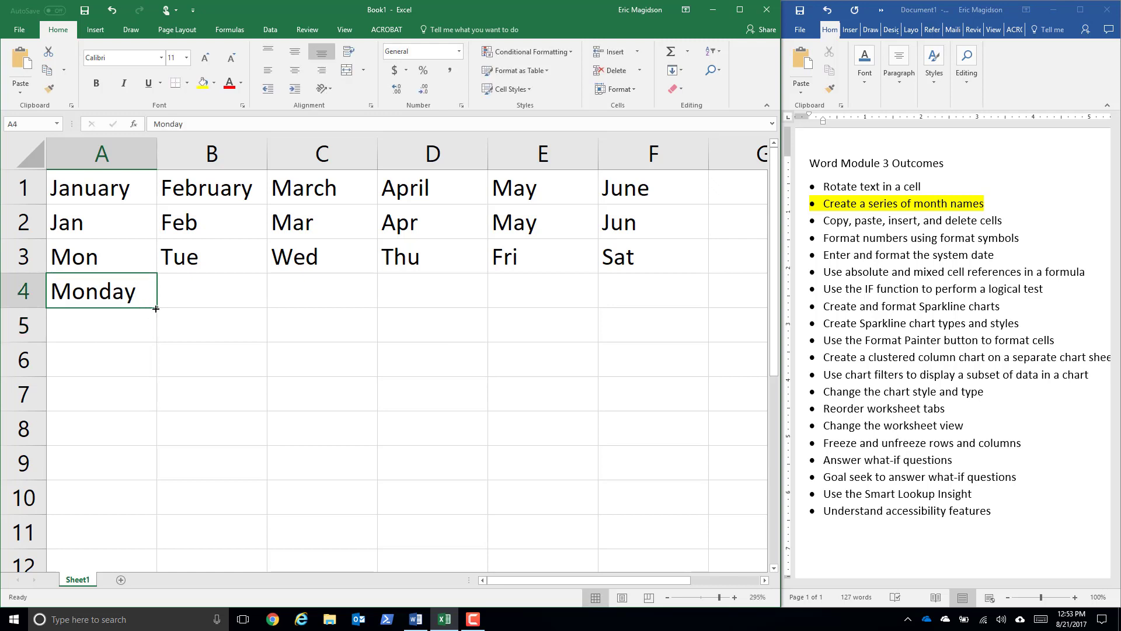
drag(159, 308, 645, 310)
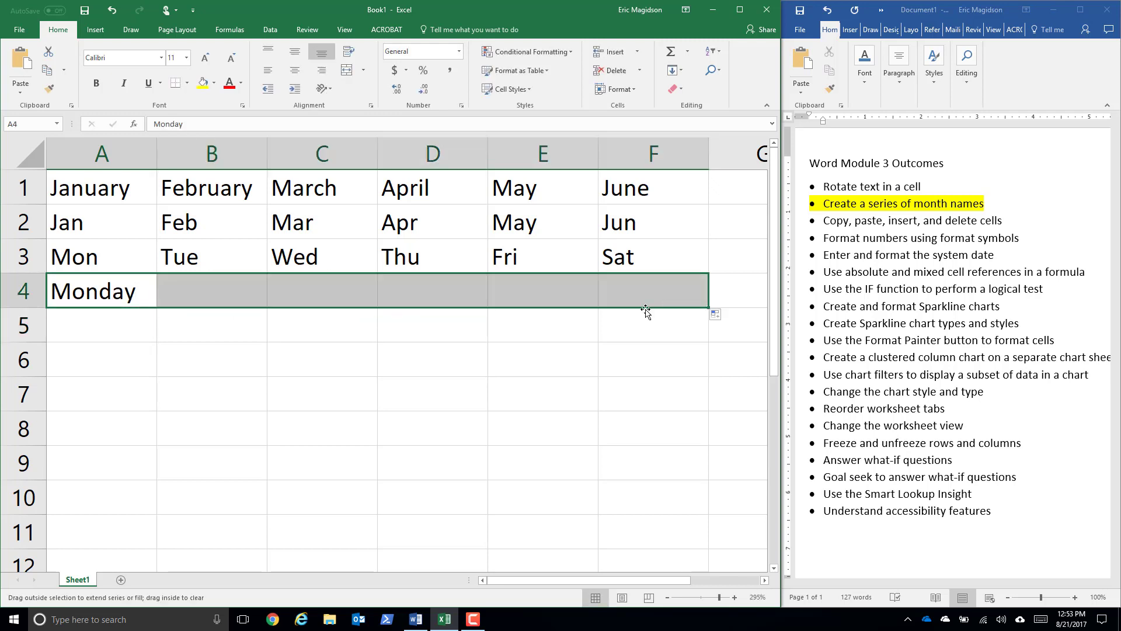
- Enter Saturday in A5 and fill the weekday series across through F5
click(108, 329)
text(Saturday)
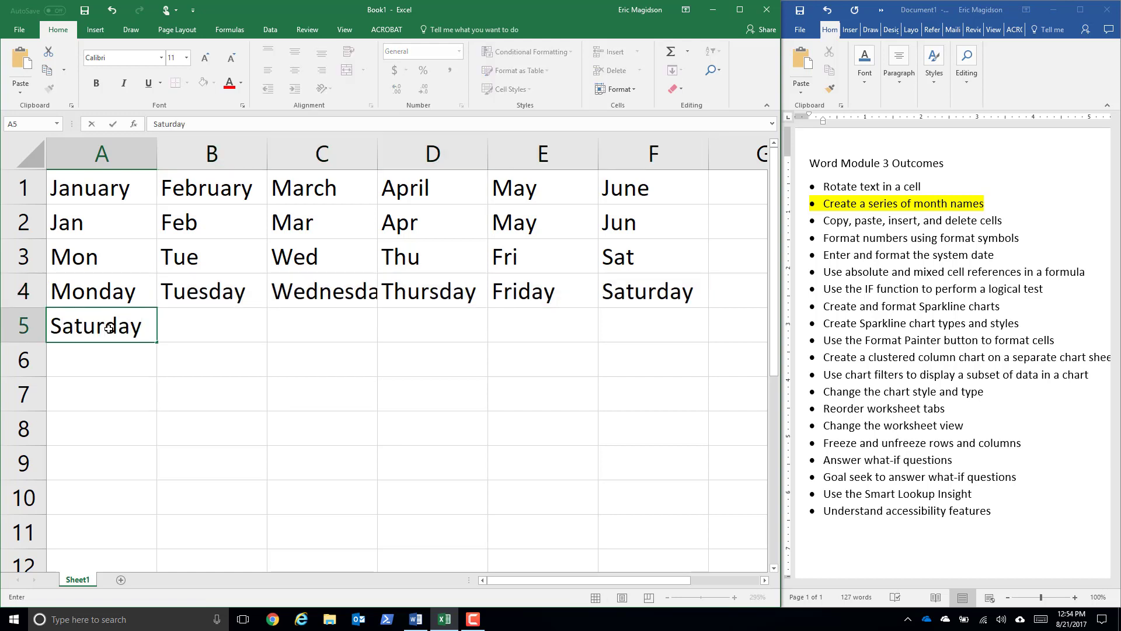
key(Return)
key(Up)
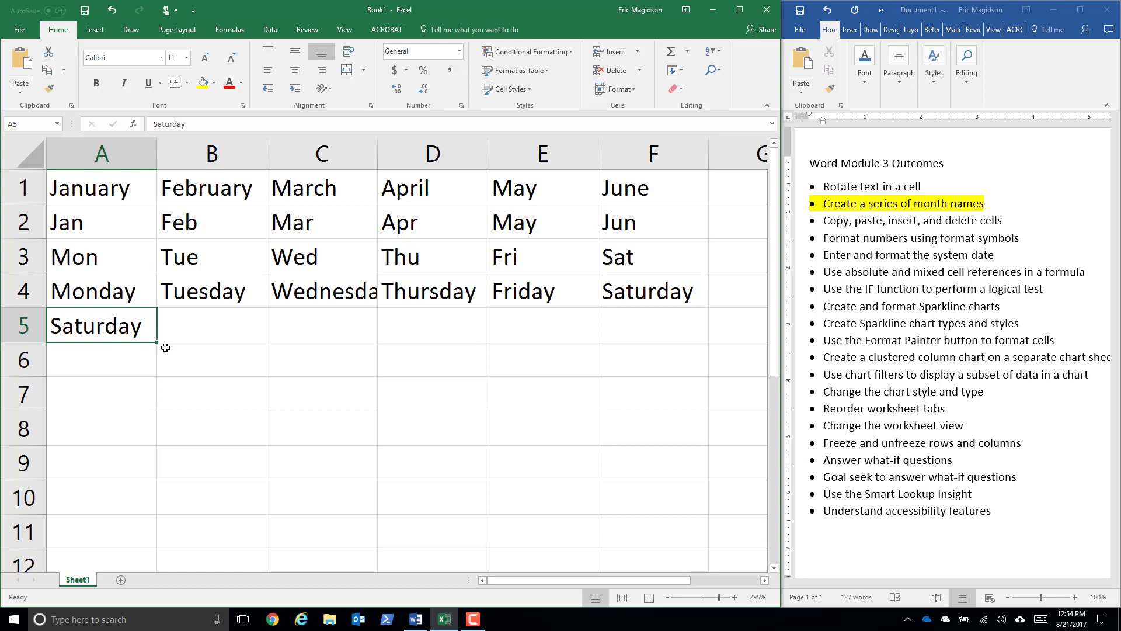
drag(157, 341, 659, 328)
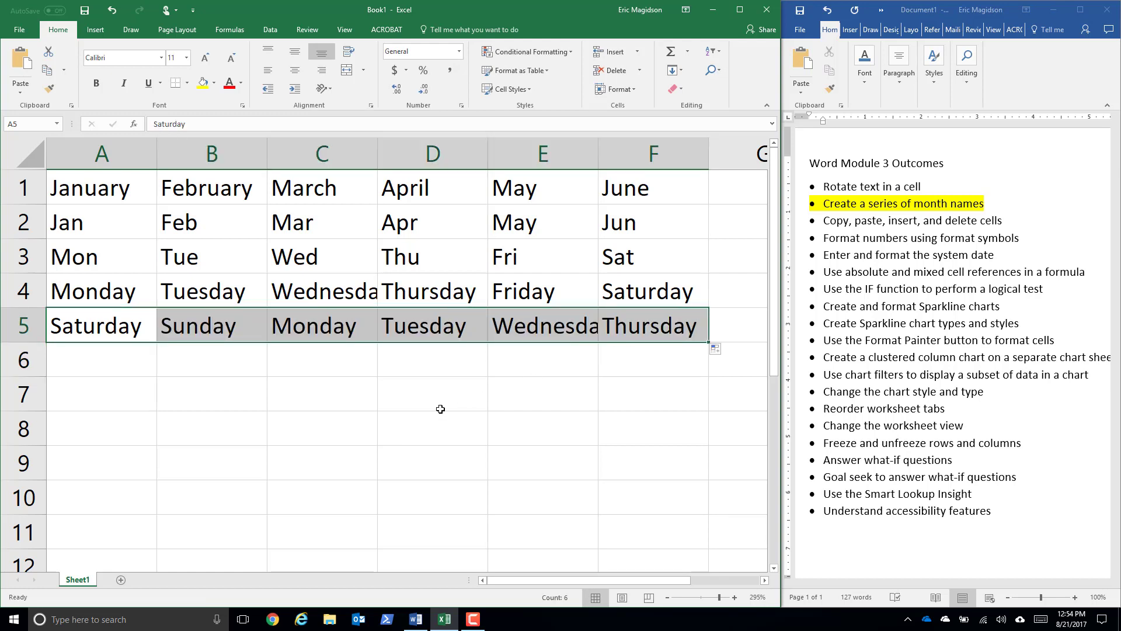
- Enter the label Team 1 in cell A6
click(136, 368)
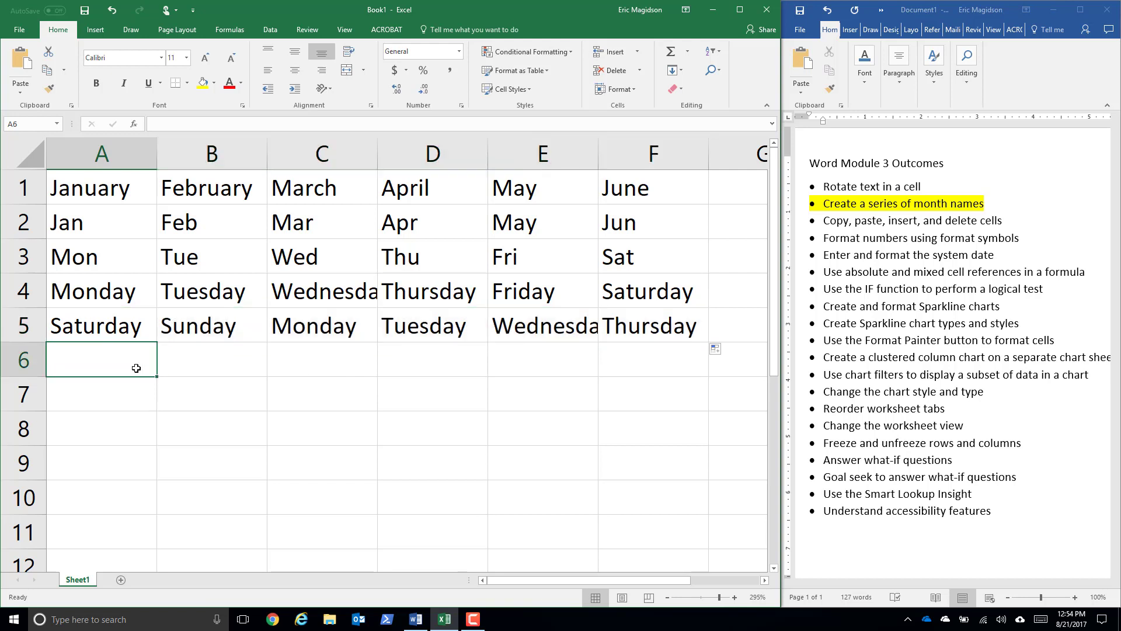
text(Team)
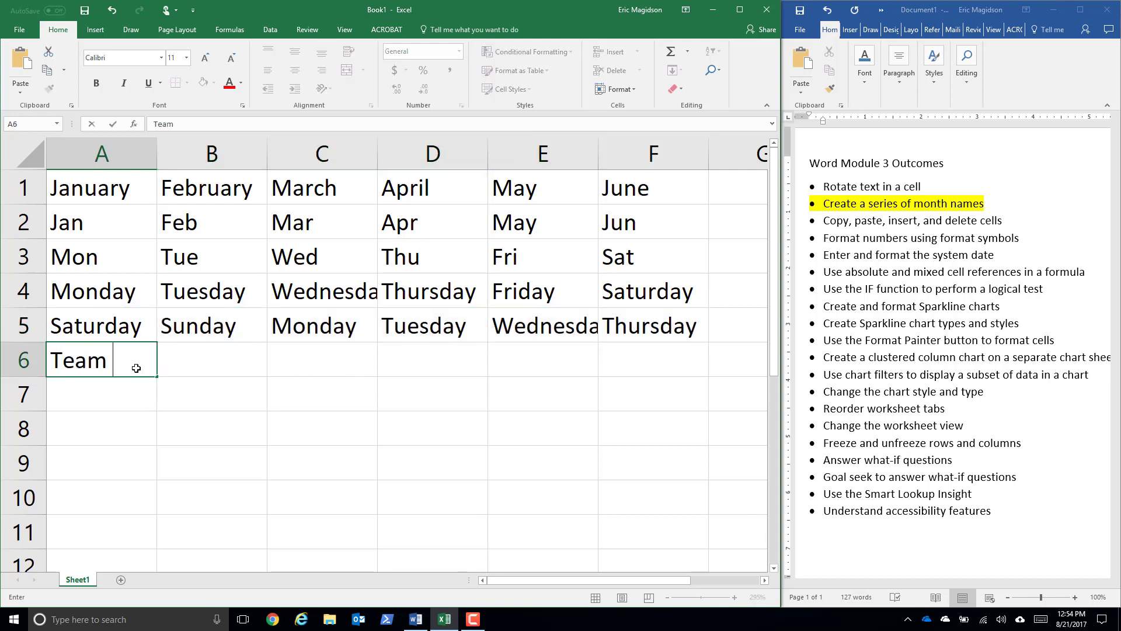
text( 1)
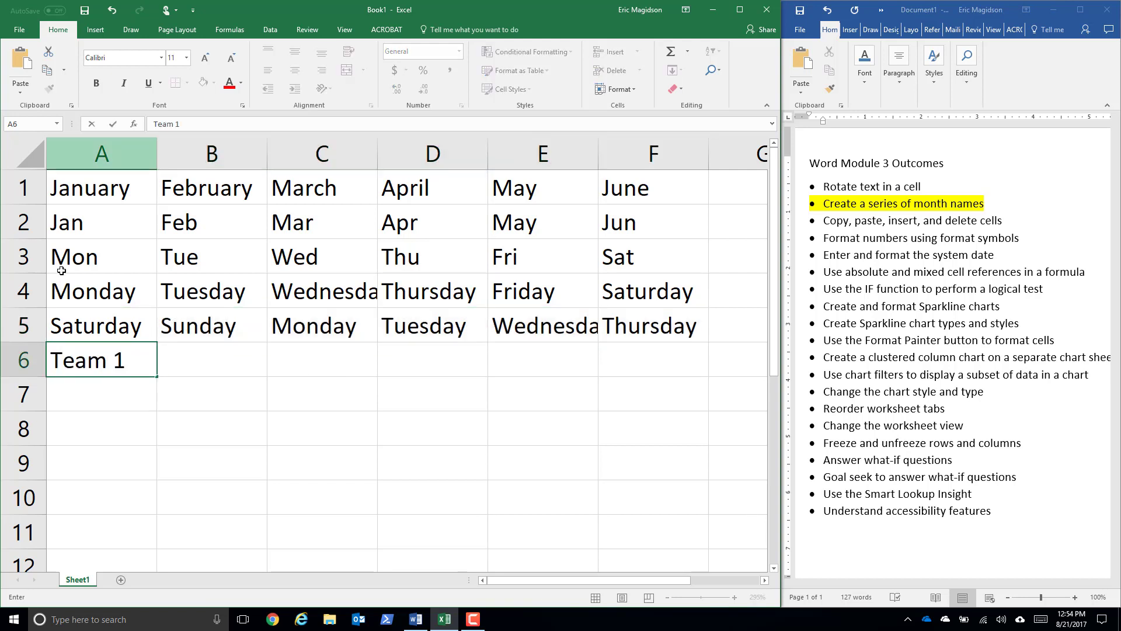
key(Return)
click(91, 359)
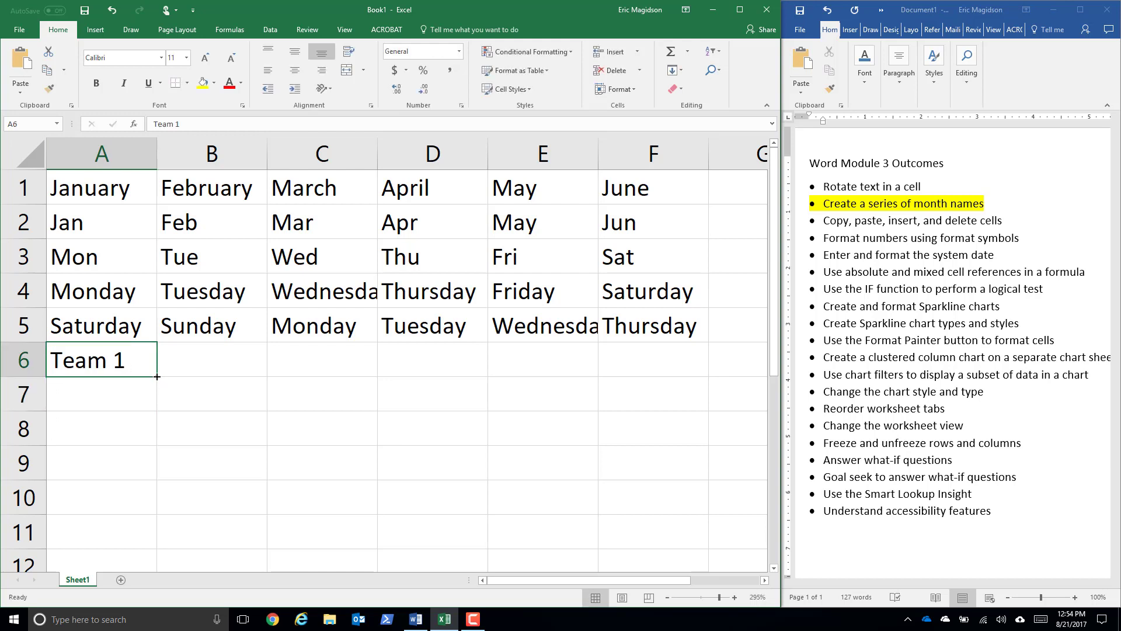
- Enter Team 2 in B6 and extend the series from A6:B6 across through Team 6 in F6
click(201, 367)
text(T)
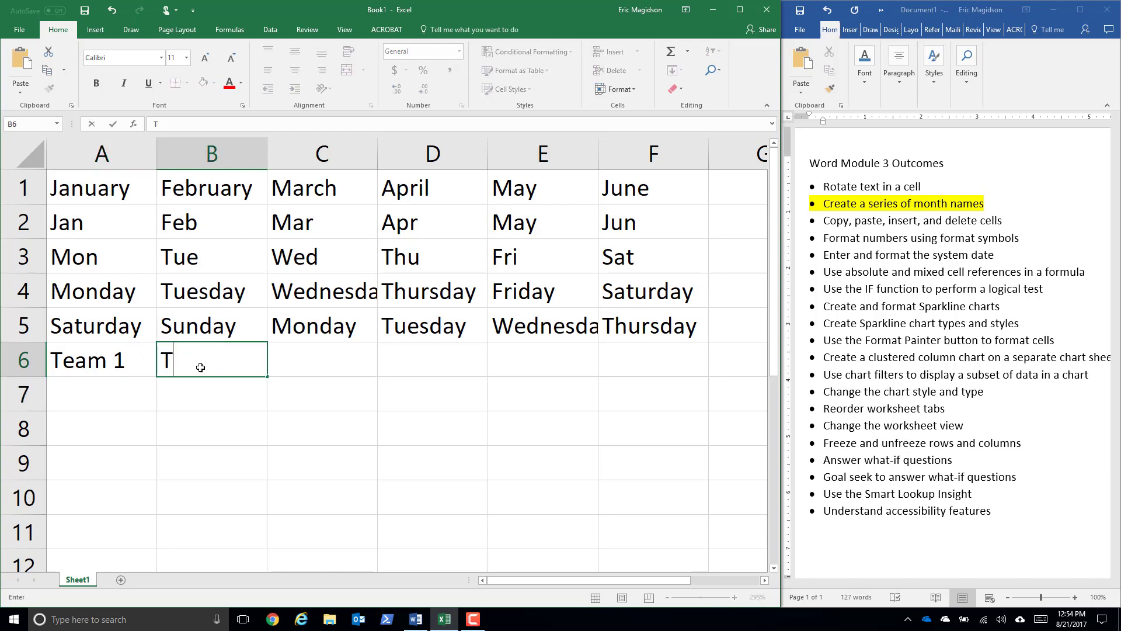
text(eam 2)
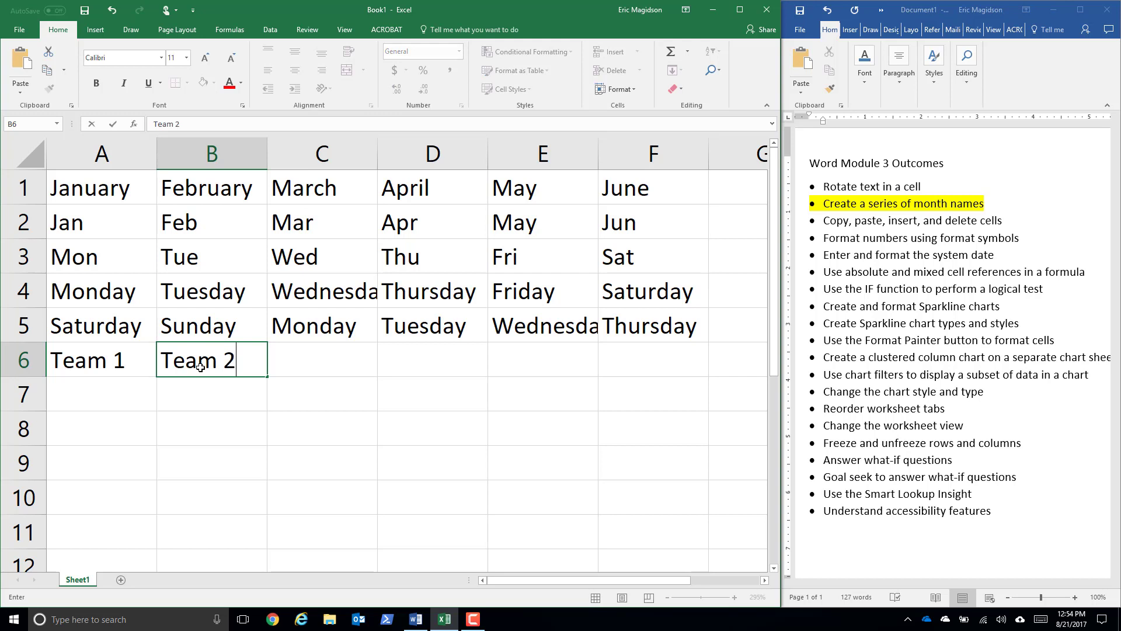
key(Return)
drag(144, 358, 198, 361)
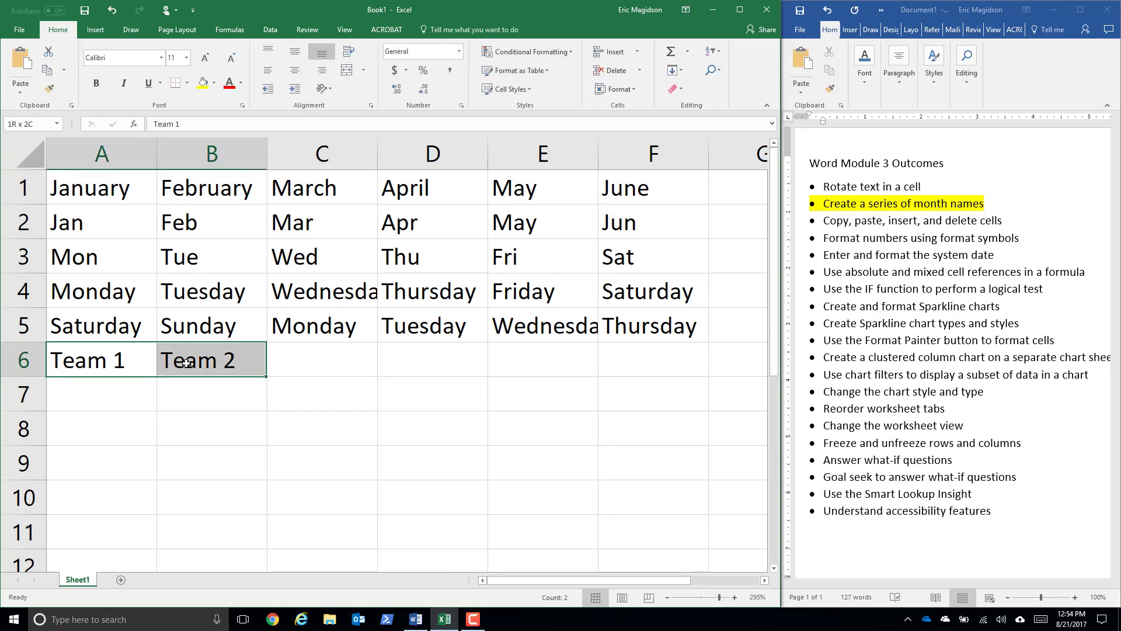
drag(267, 378, 693, 374)
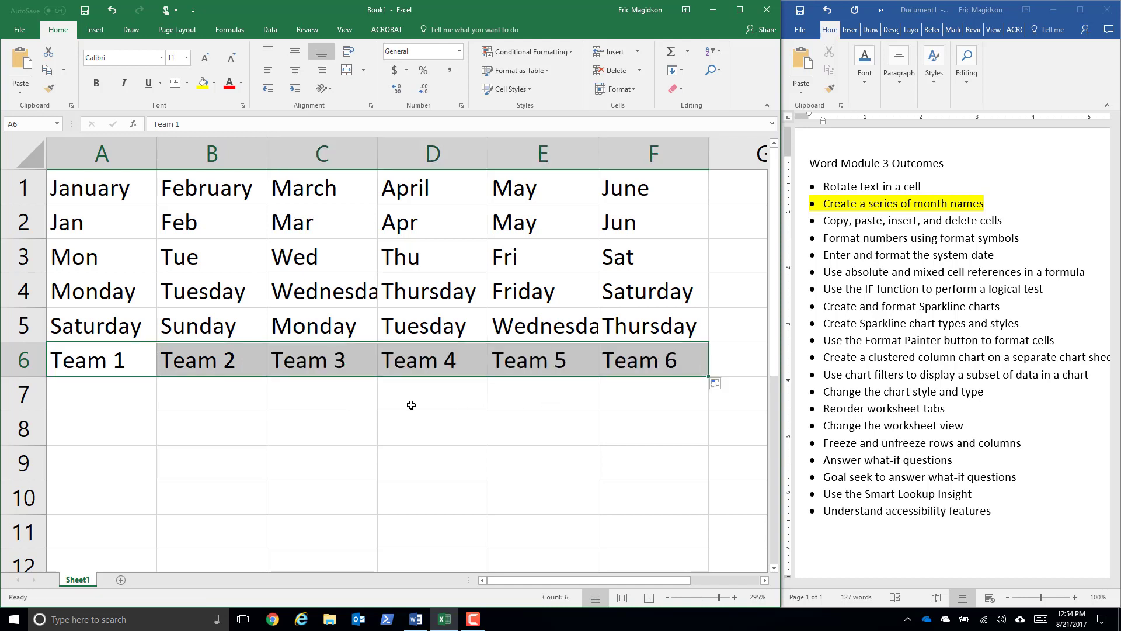
- Enter 1 in A7 and fill it across through F7
click(109, 390)
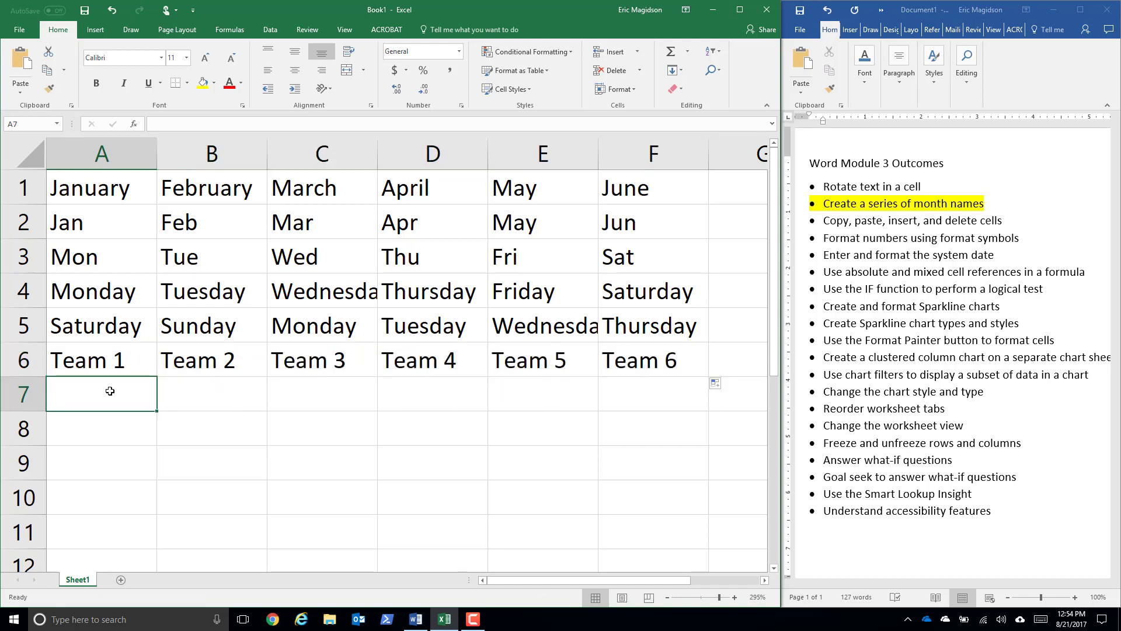
text(1)
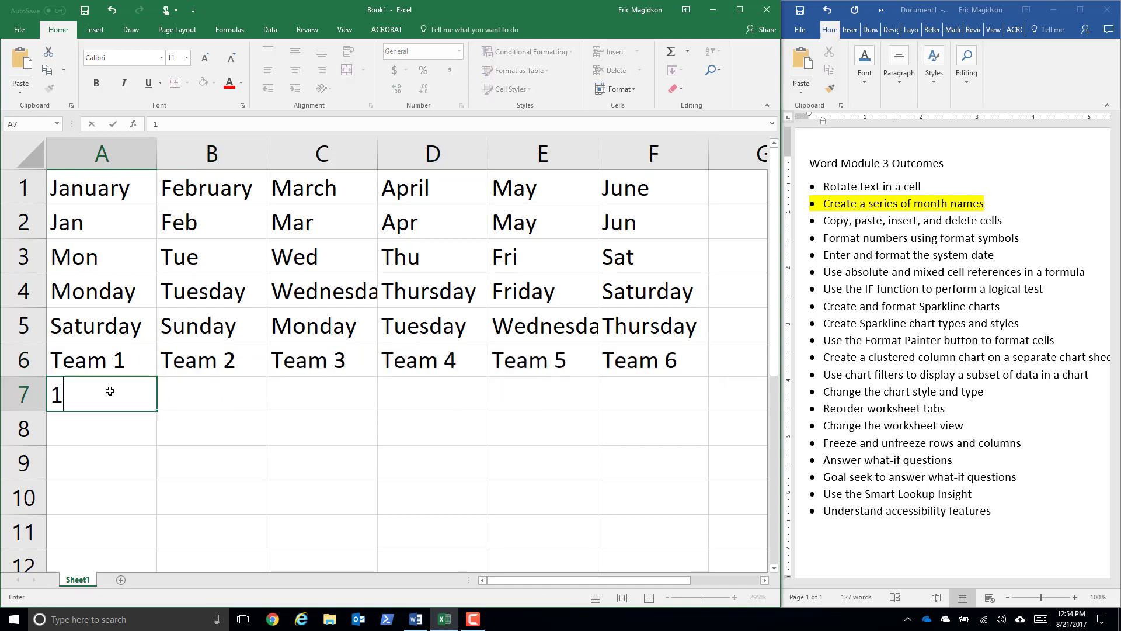
key(Tab)
click(110, 391)
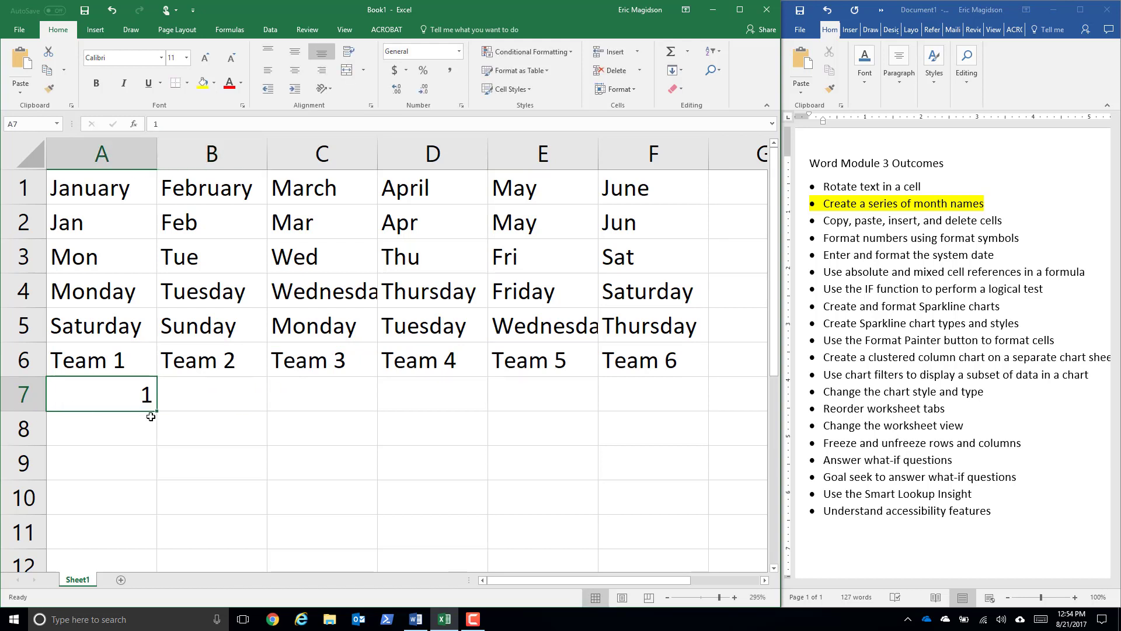
drag(155, 410, 713, 409)
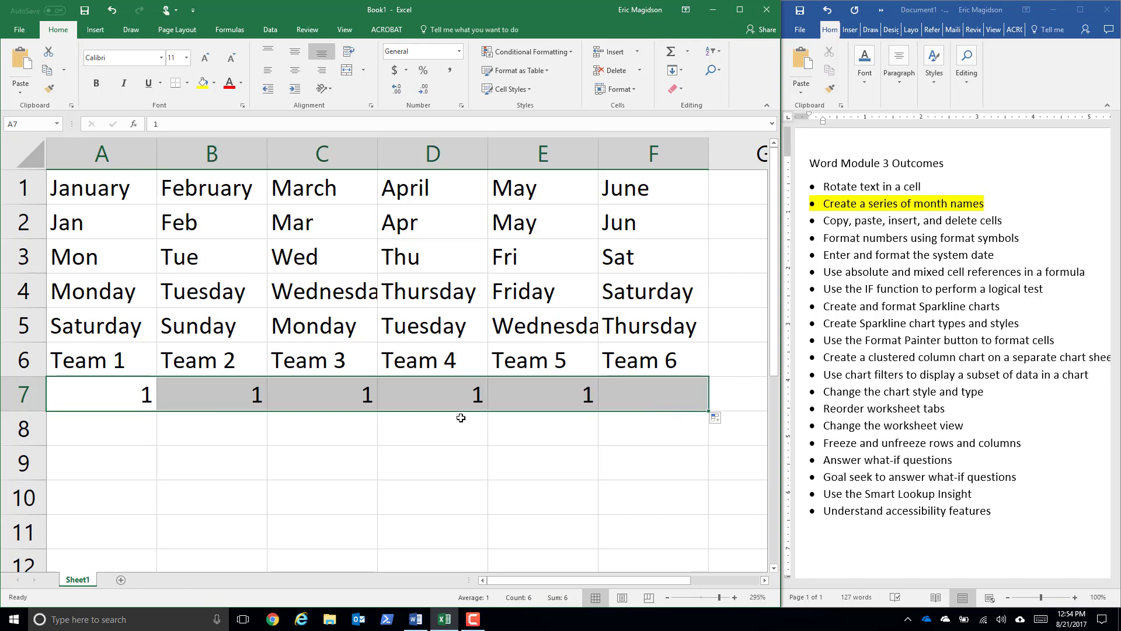
- Replace B7 with 3 and extend the A7:B7 number series across through F7
click(89, 396)
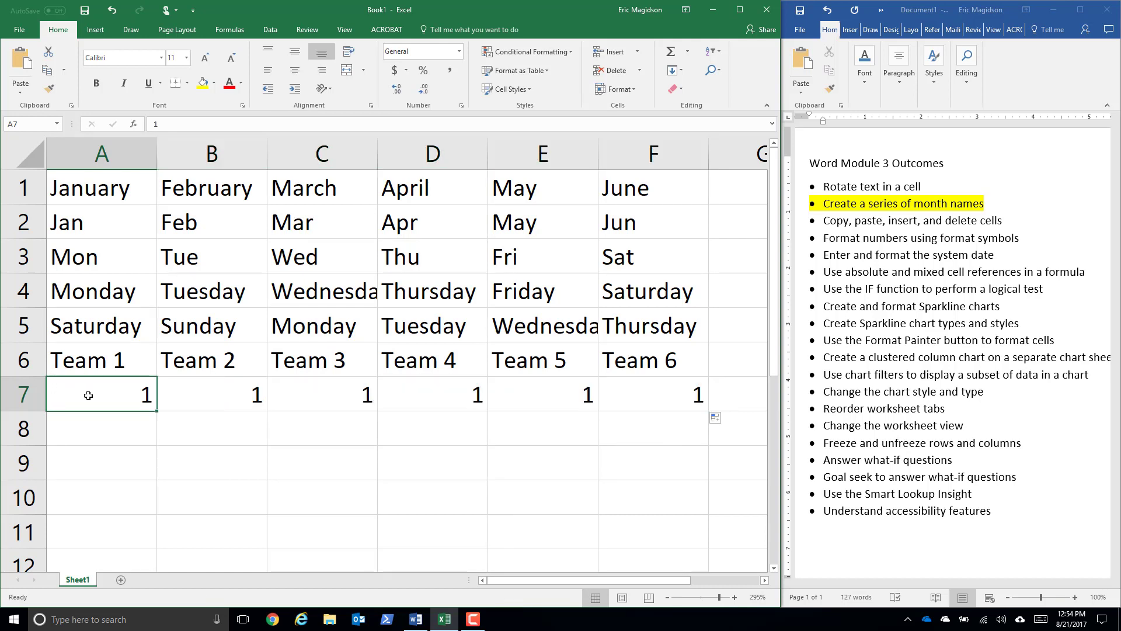
key(Right)
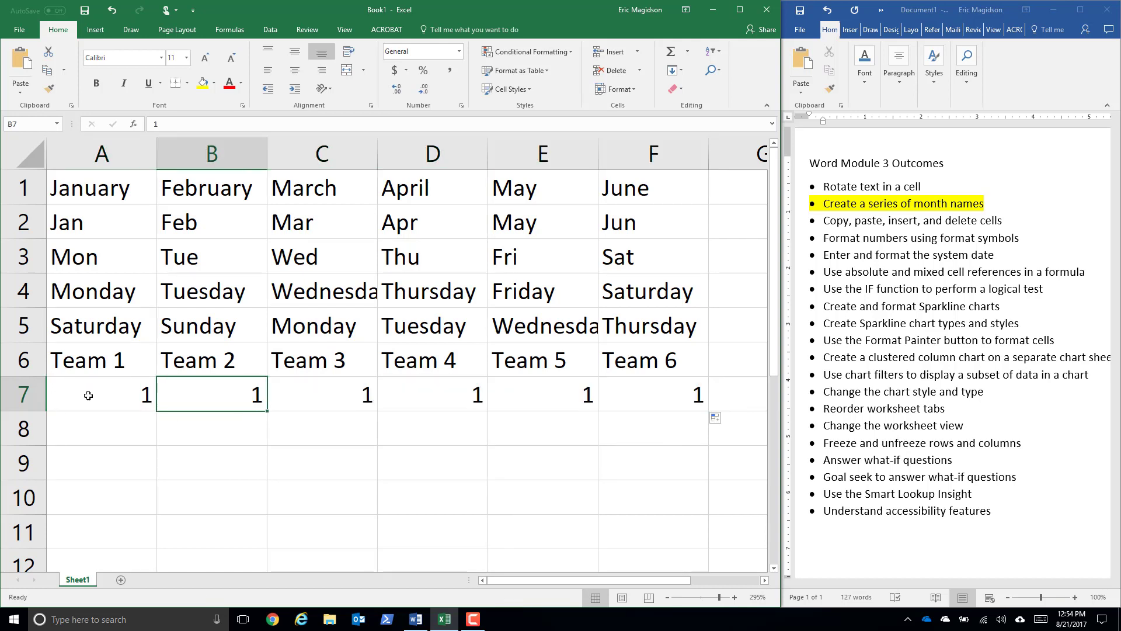
text(3)
key(Right)
drag(88, 396, 207, 395)
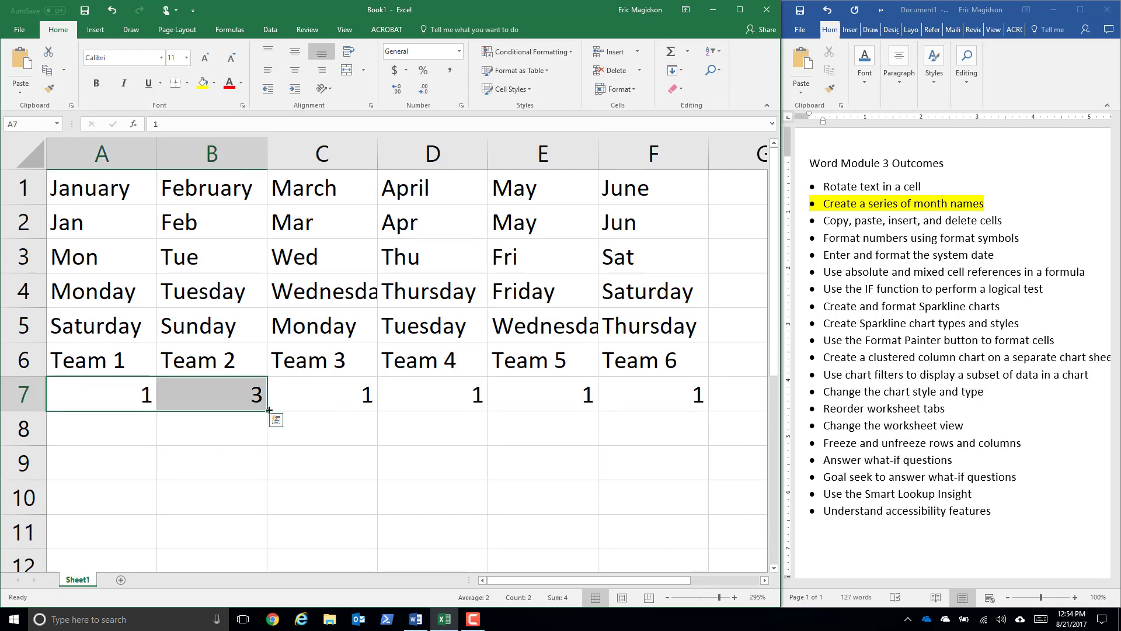
drag(268, 411, 647, 431)
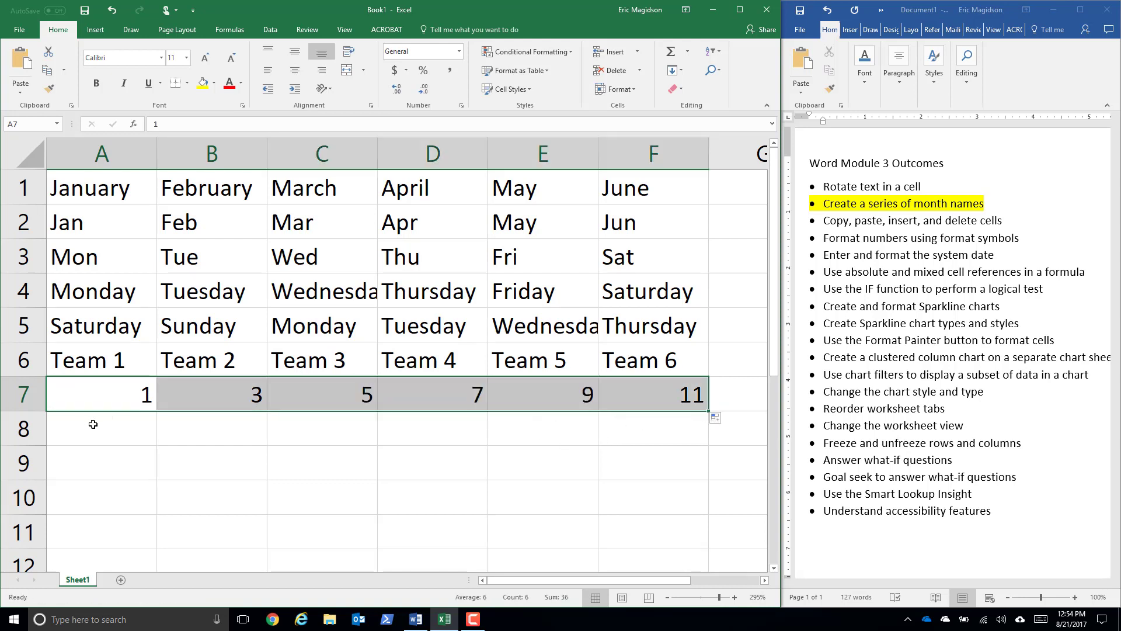
- Enter 2 in A8 and 11 in B8, and extend the series from A8:B8 across through F8
click(96, 425)
text(2)
key(Tab)
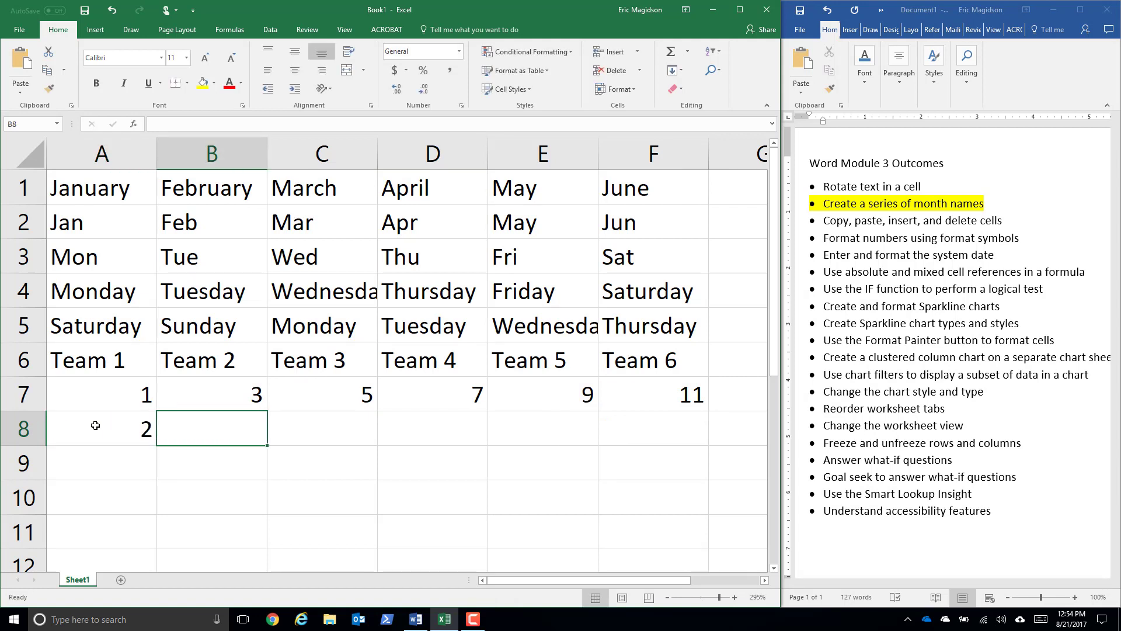
text(11)
key(Tab)
drag(95, 425, 208, 425)
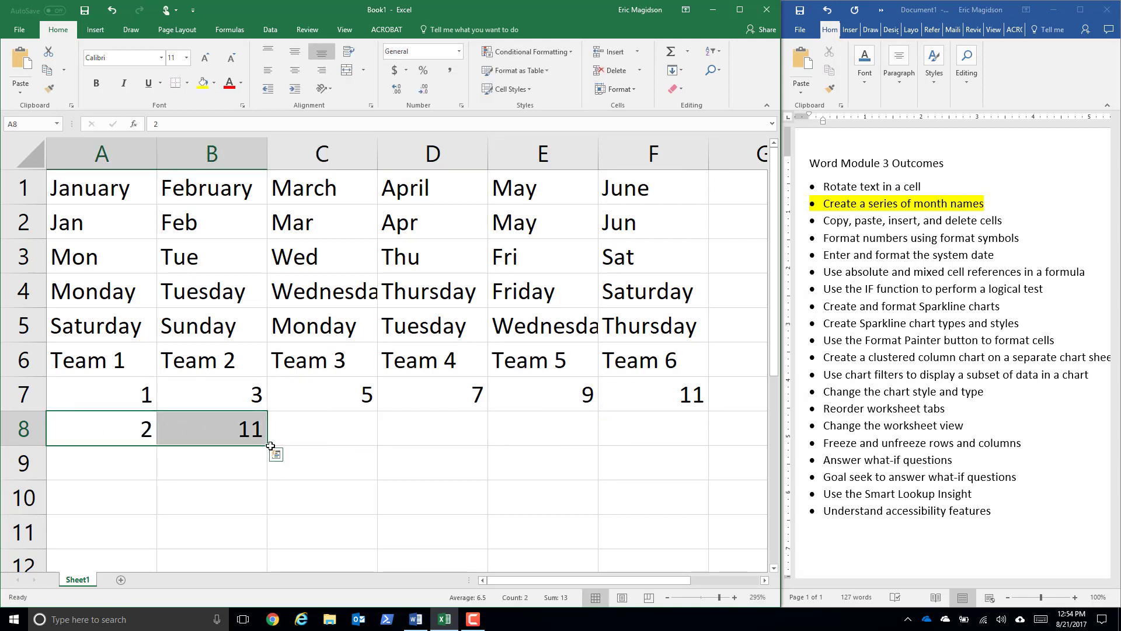
drag(269, 447, 689, 442)
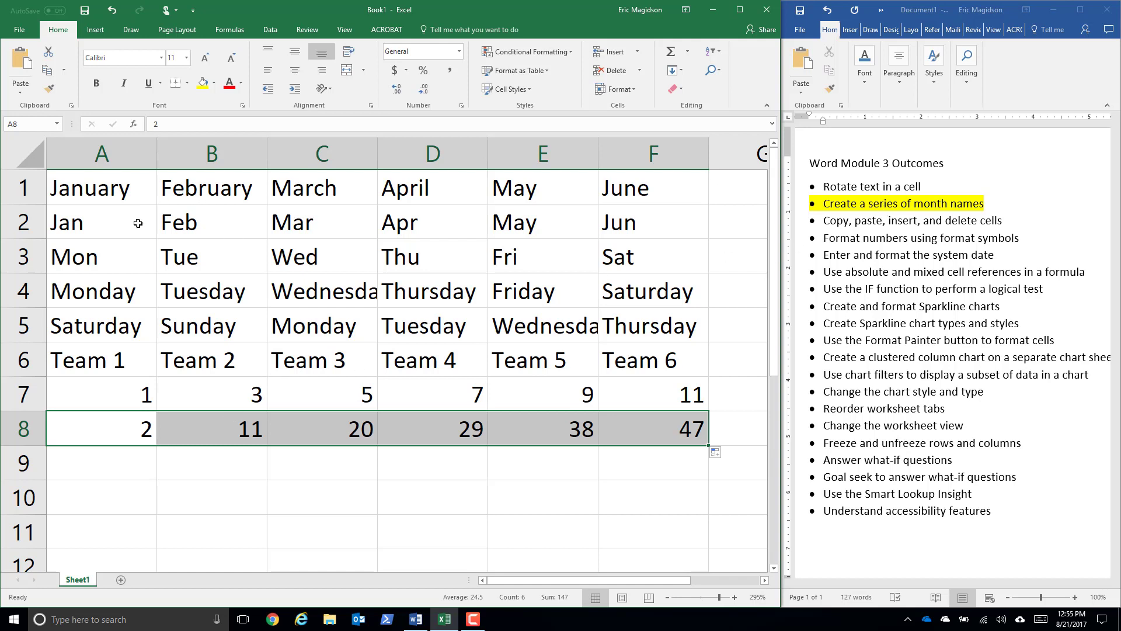
- Clear the contents of A2:F8 below the full month names
click(70, 221)
drag(232, 227, 666, 426)
key(Delete)
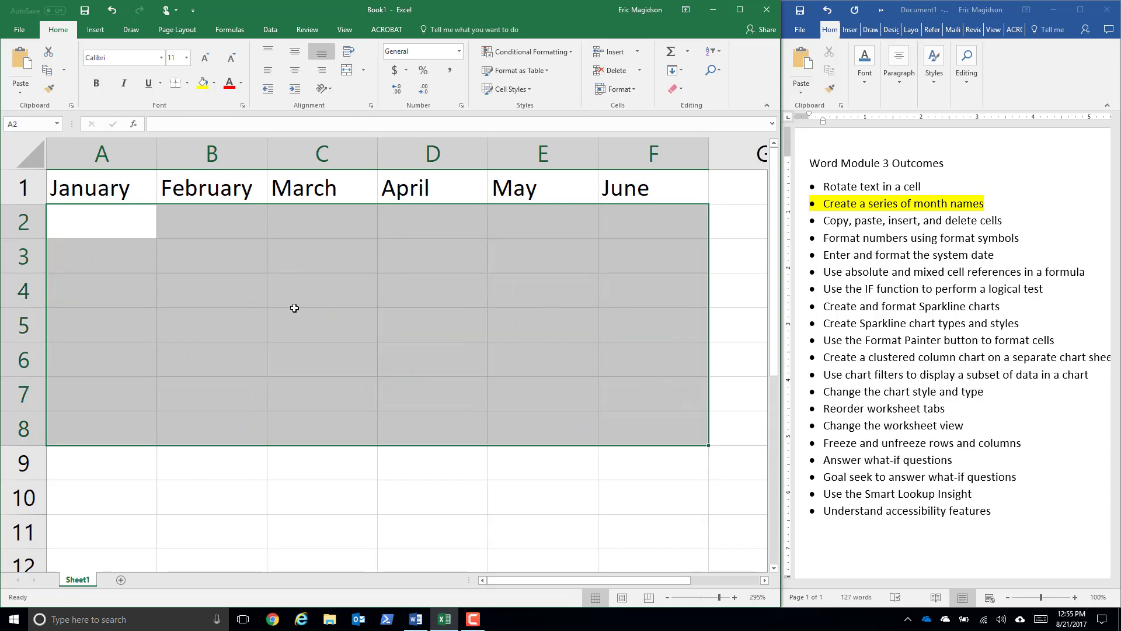
- Insert a blank column before the January column
click(108, 153)
right_click(108, 151)
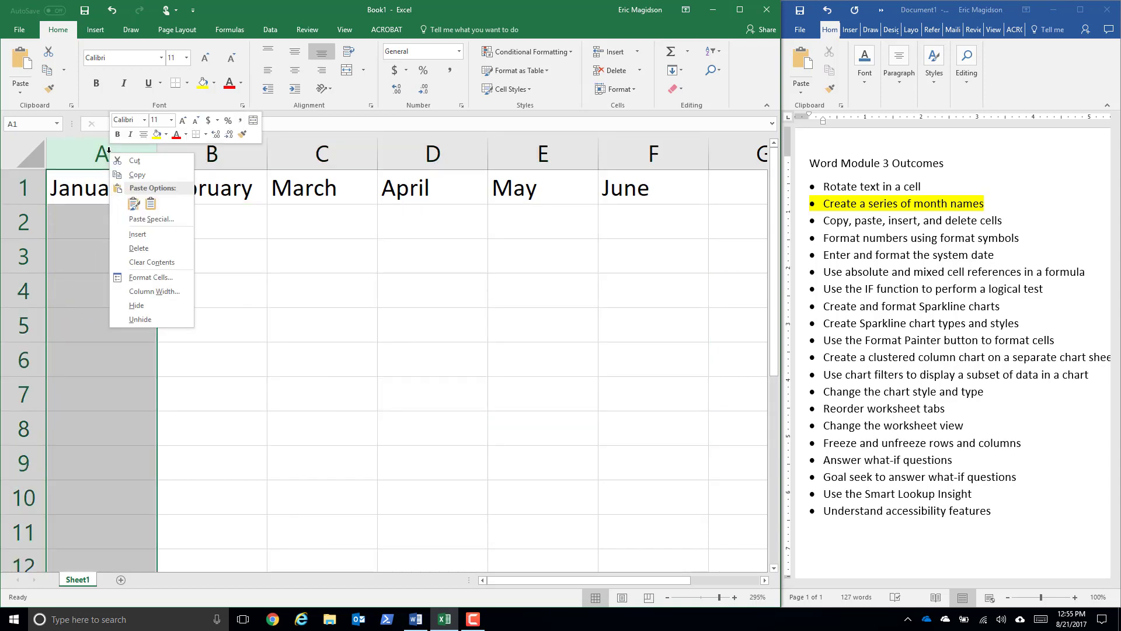
click(138, 233)
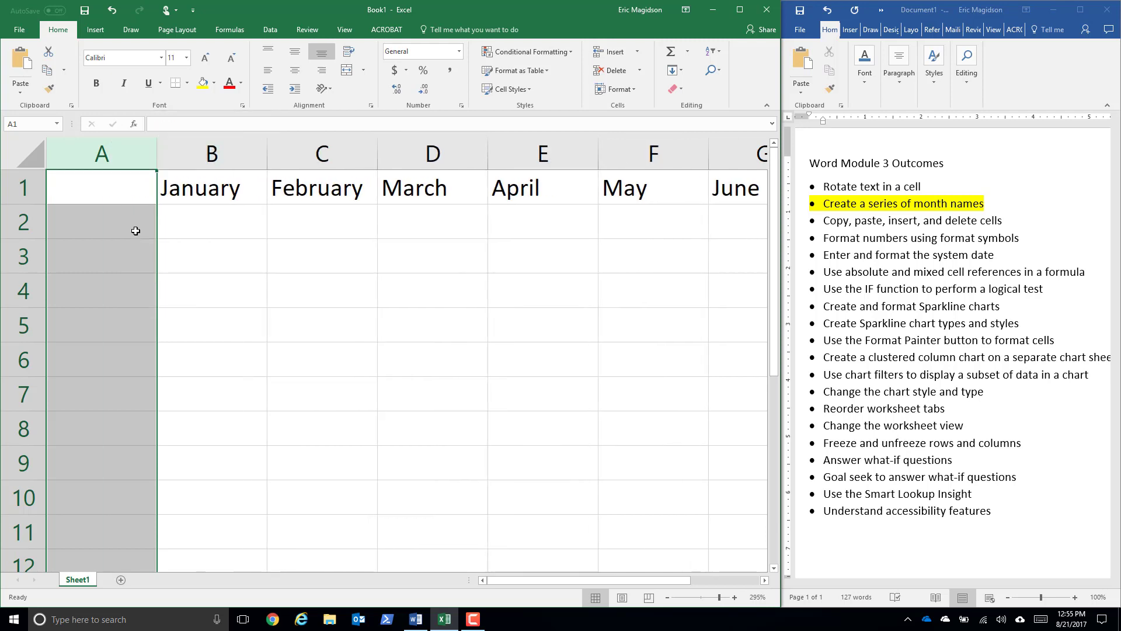
- Enter four people's first names as row labels in A2 through A5
click(113, 220)
text(Bill)
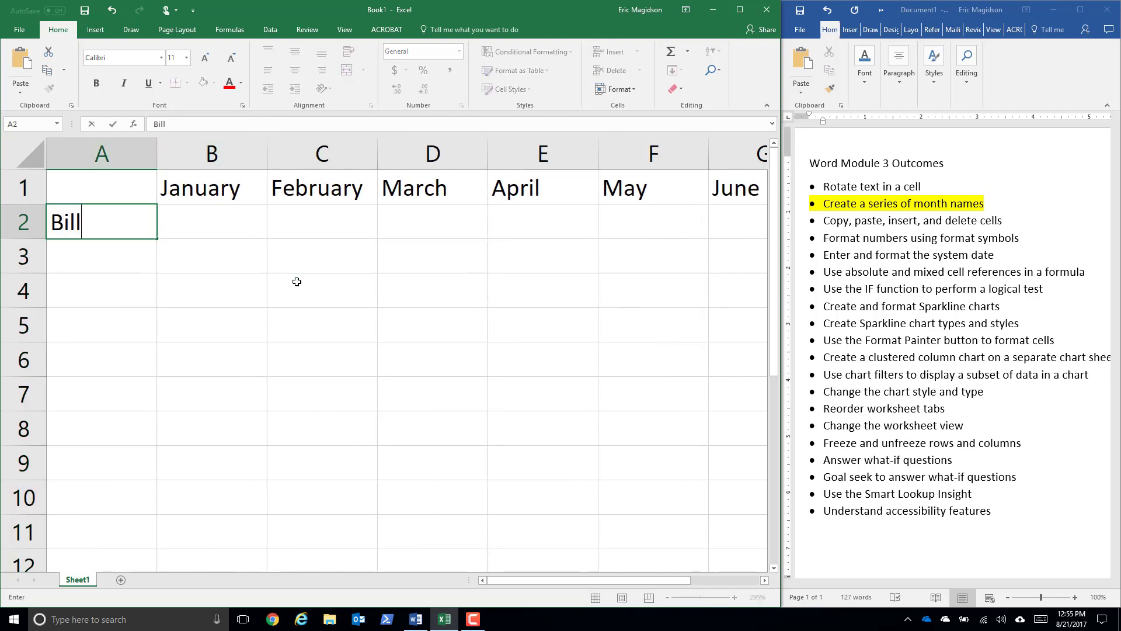
key(Return)
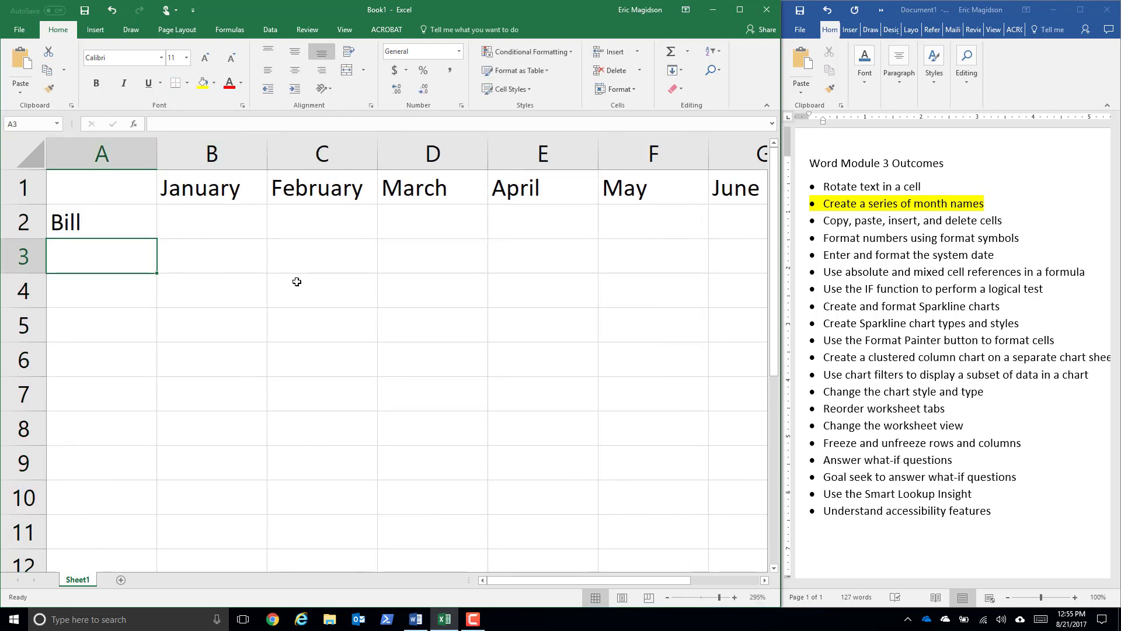
text(Sam)
key(Return)
text(S)
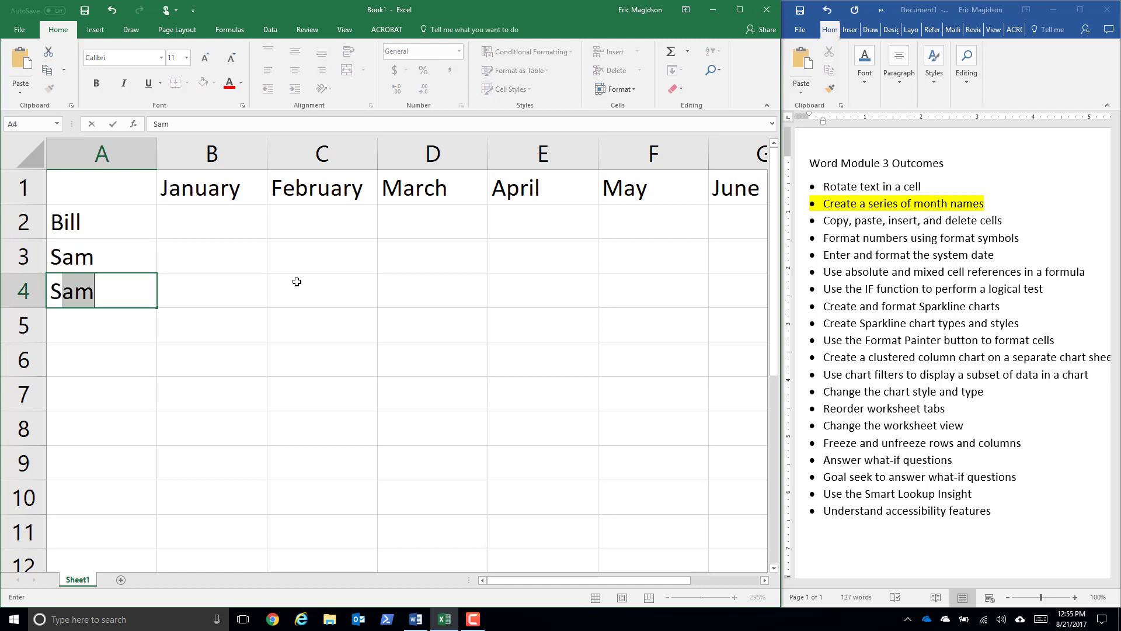
text(amantha)
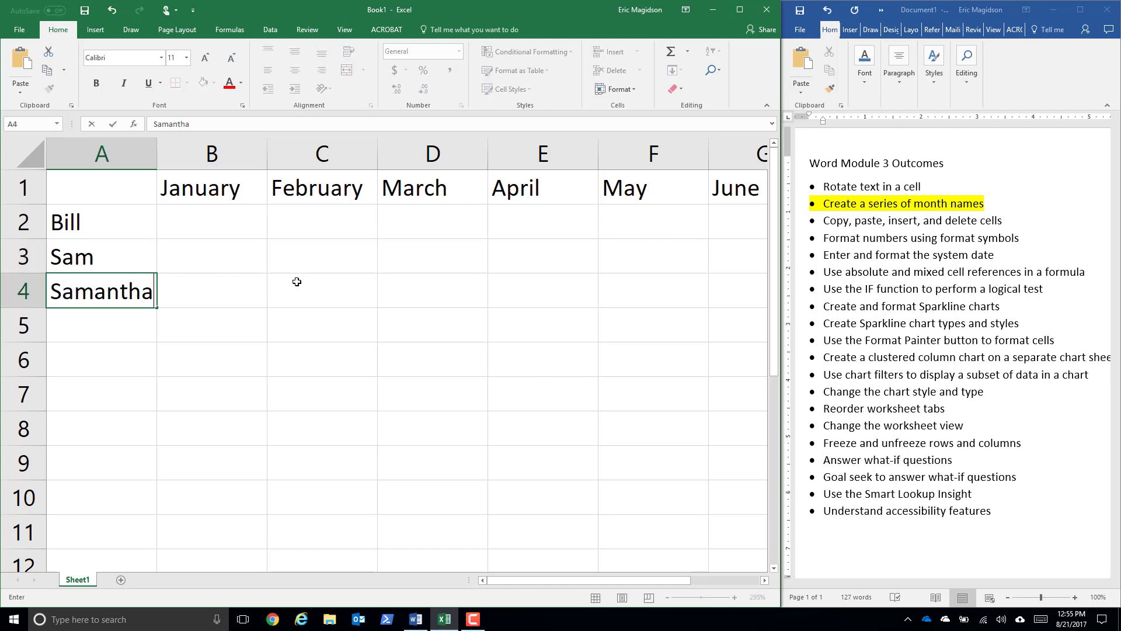
key(Return)
text(Joan)
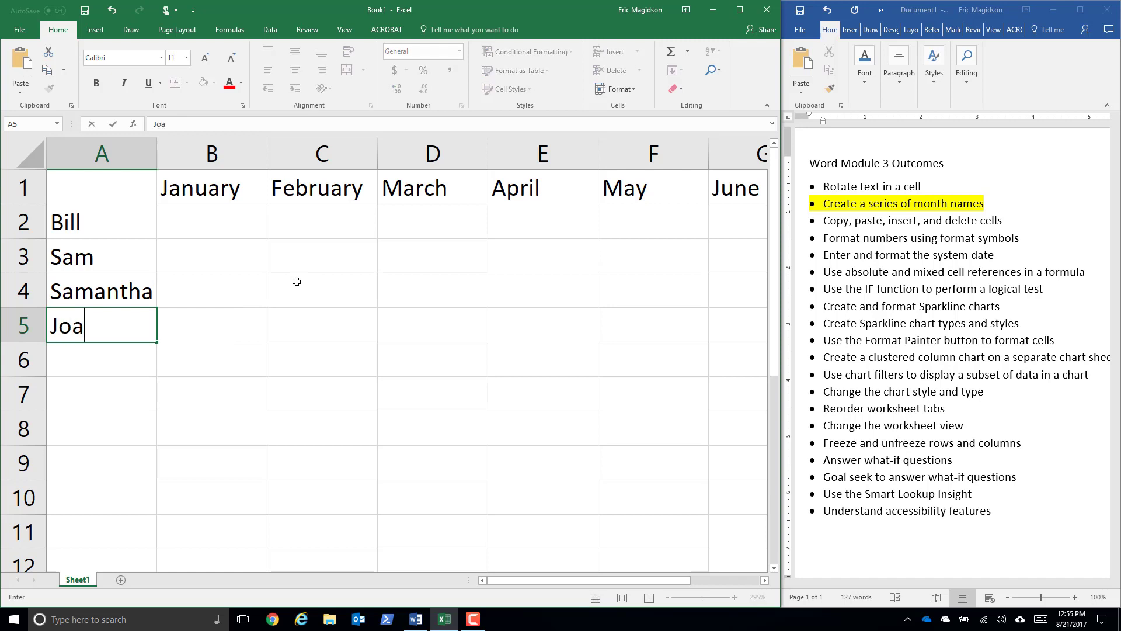
key(Return)
- Continue the row labels with four more people's first names in A6 through A9
text(Jill)
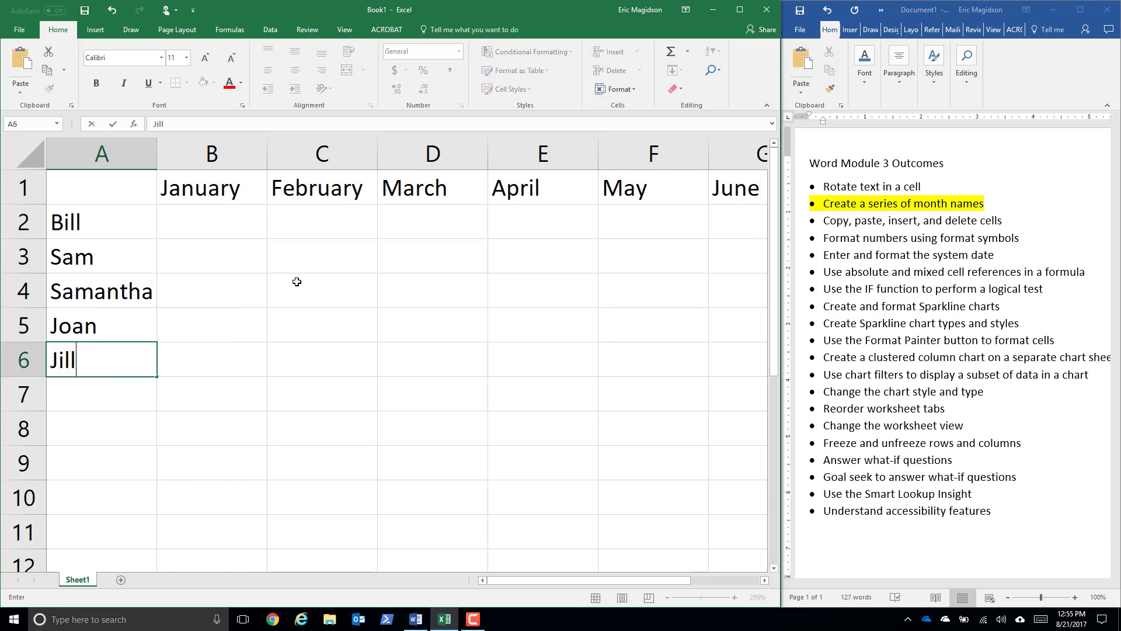
key(Return)
text(Becky)
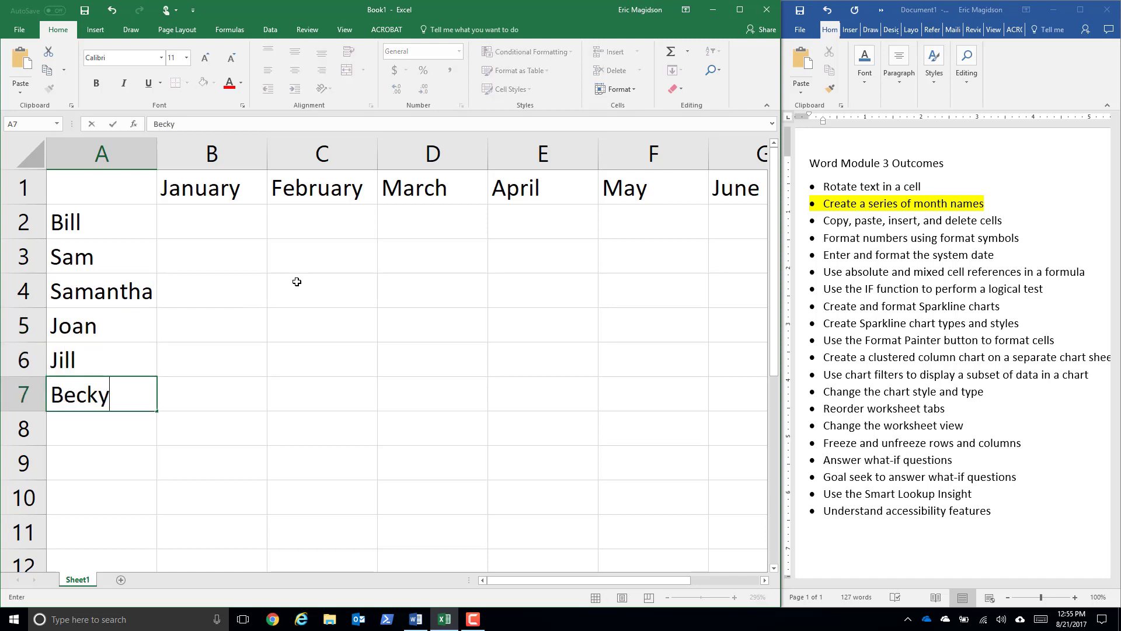
key(Return)
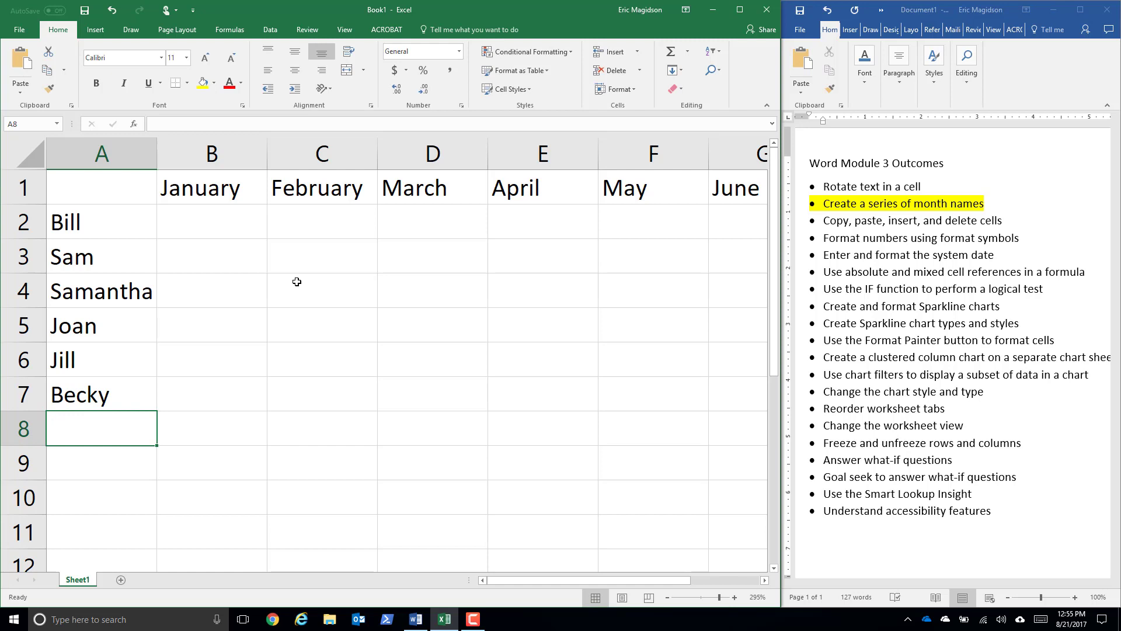
text(Mark)
key(Return)
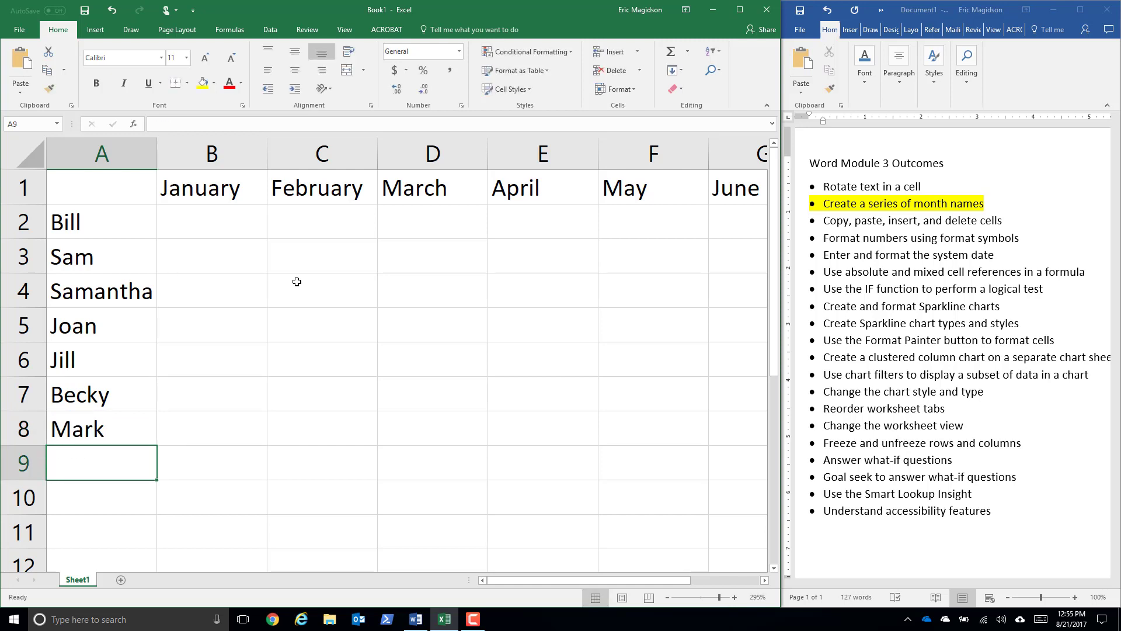
text(Je)
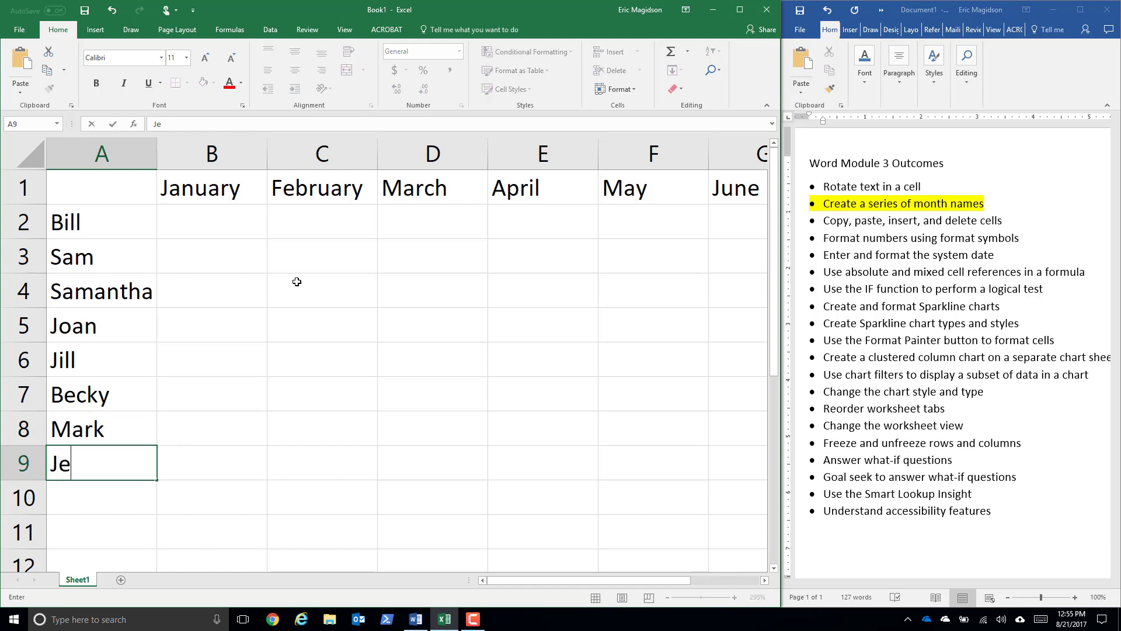
text(sse)
key(Tab)
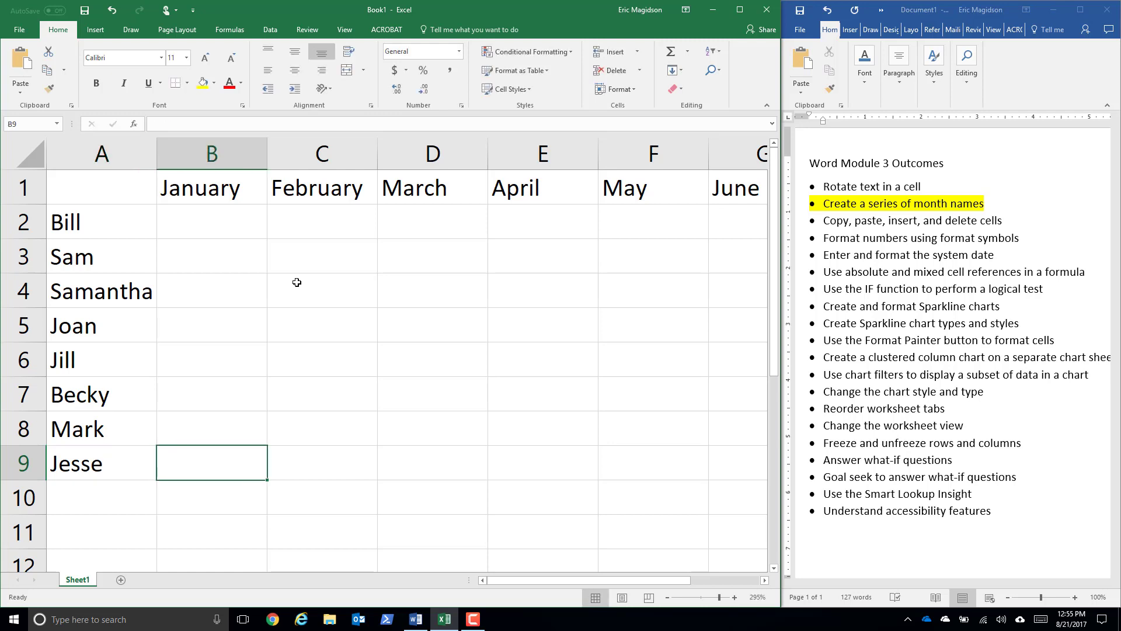
- Enter 12, 15, 17, 10 and 6 in B2 through F2 as the first person's January to May values
click(227, 220)
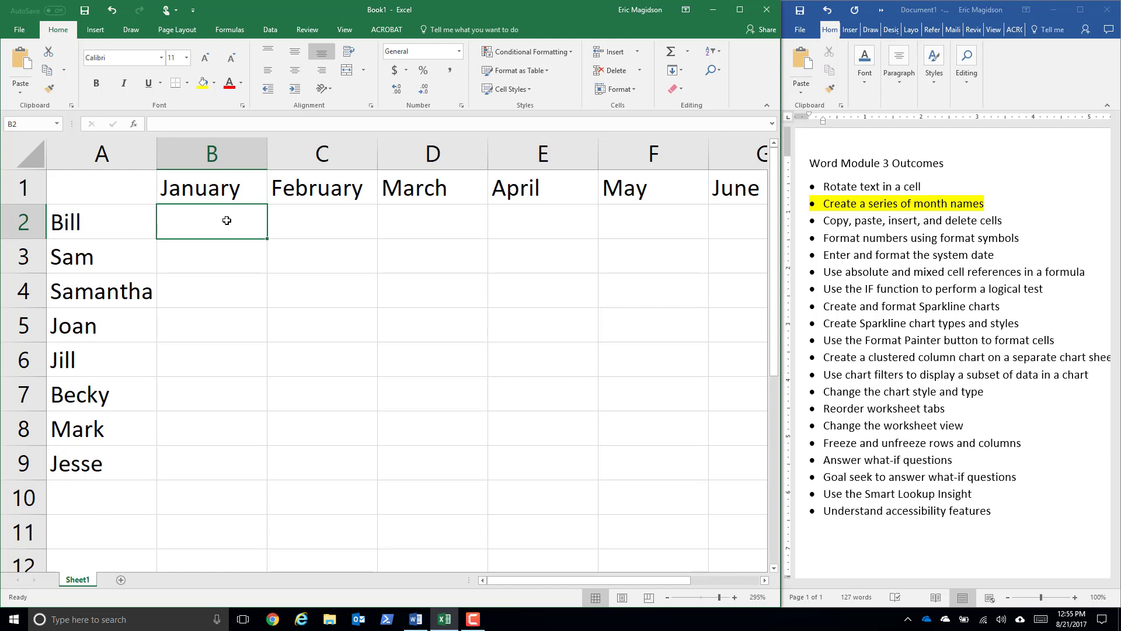
text(12)
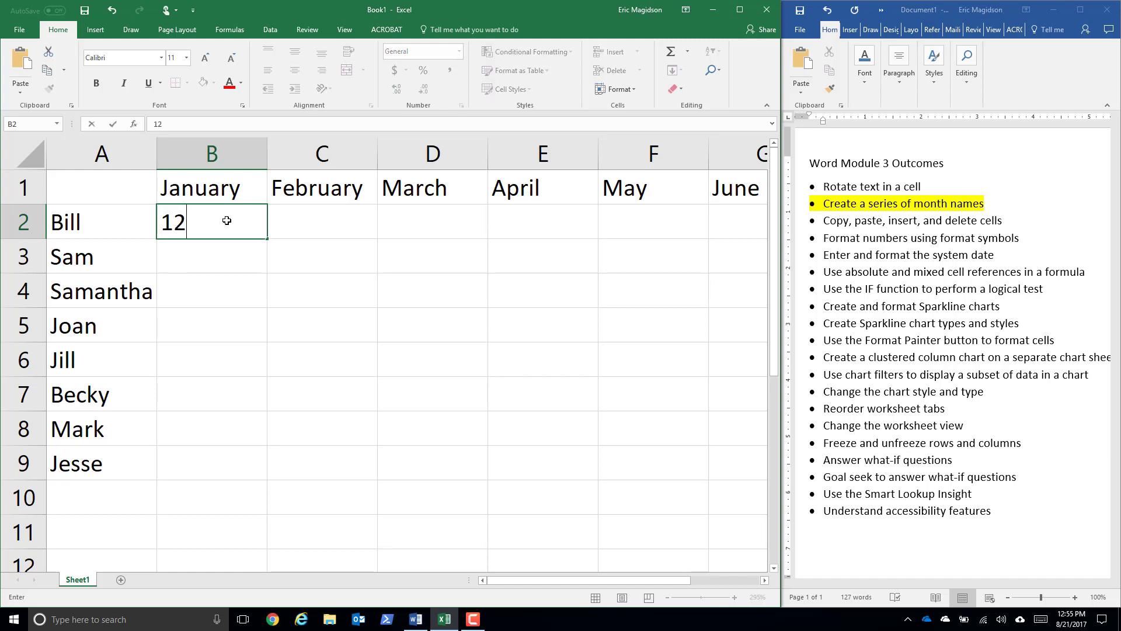
key(Tab)
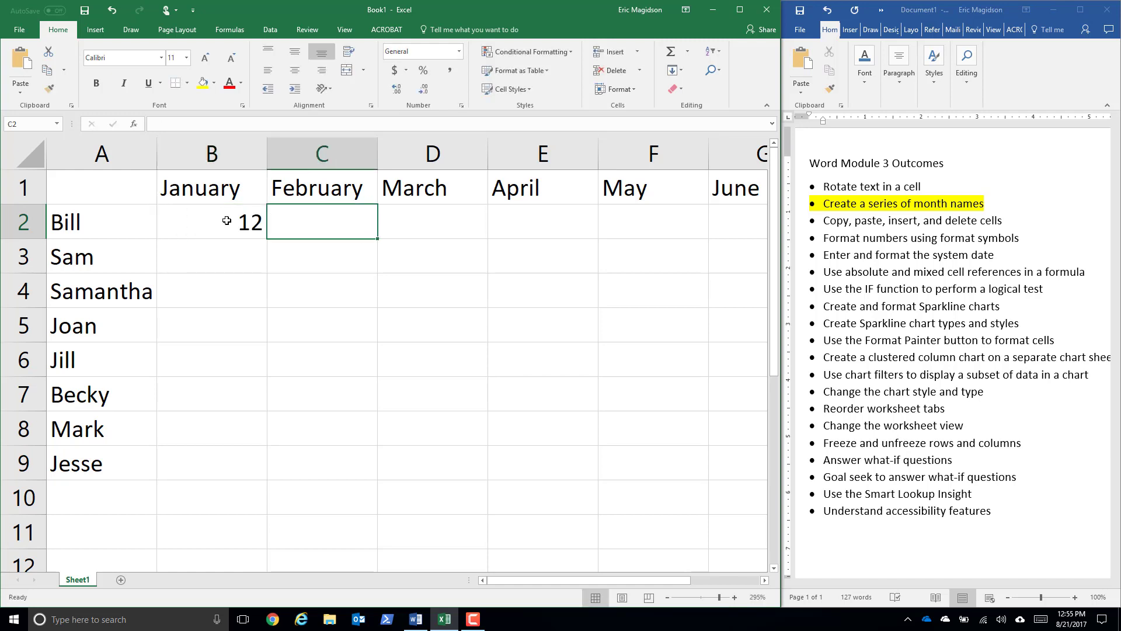
text(15)
key(Tab)
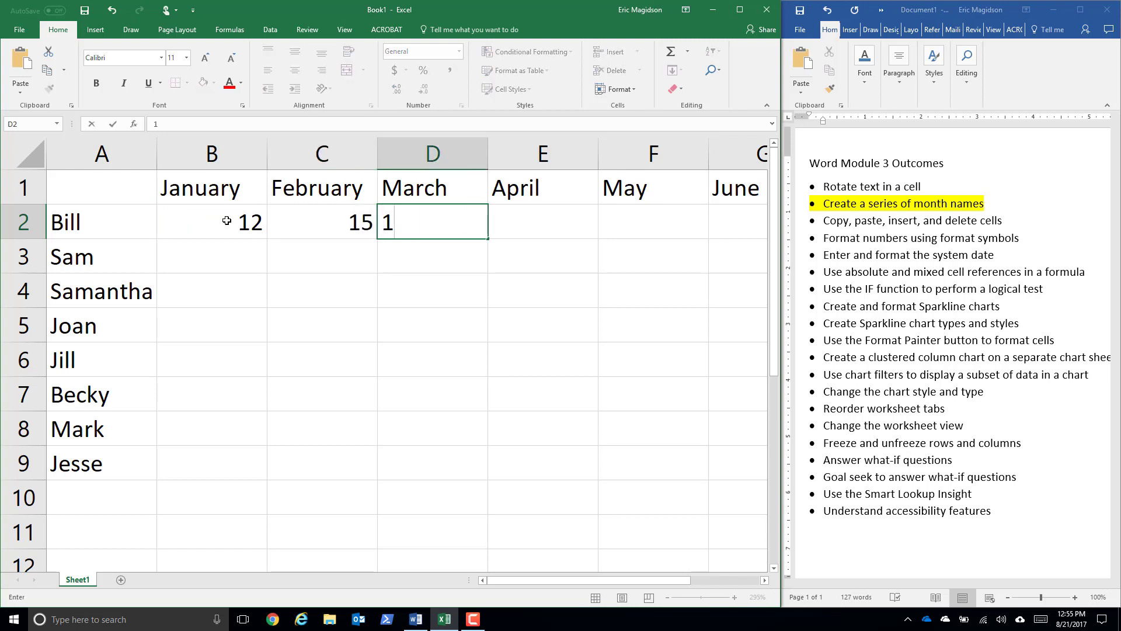
text(7)
key(Tab)
text(10)
key(Tab)
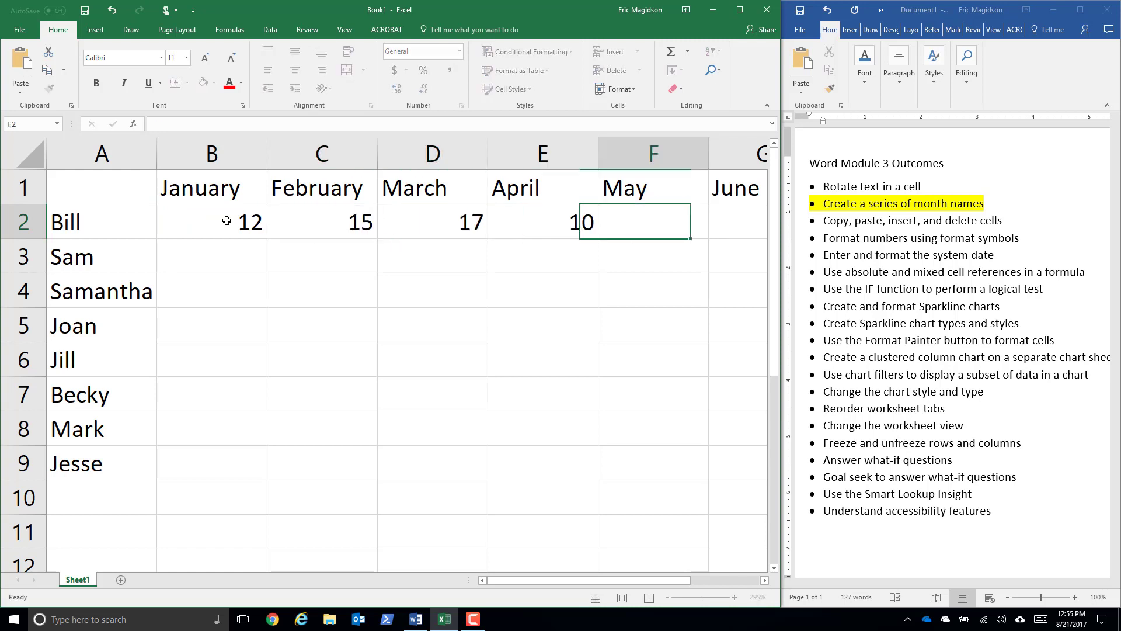
text(6)
key(Tab)
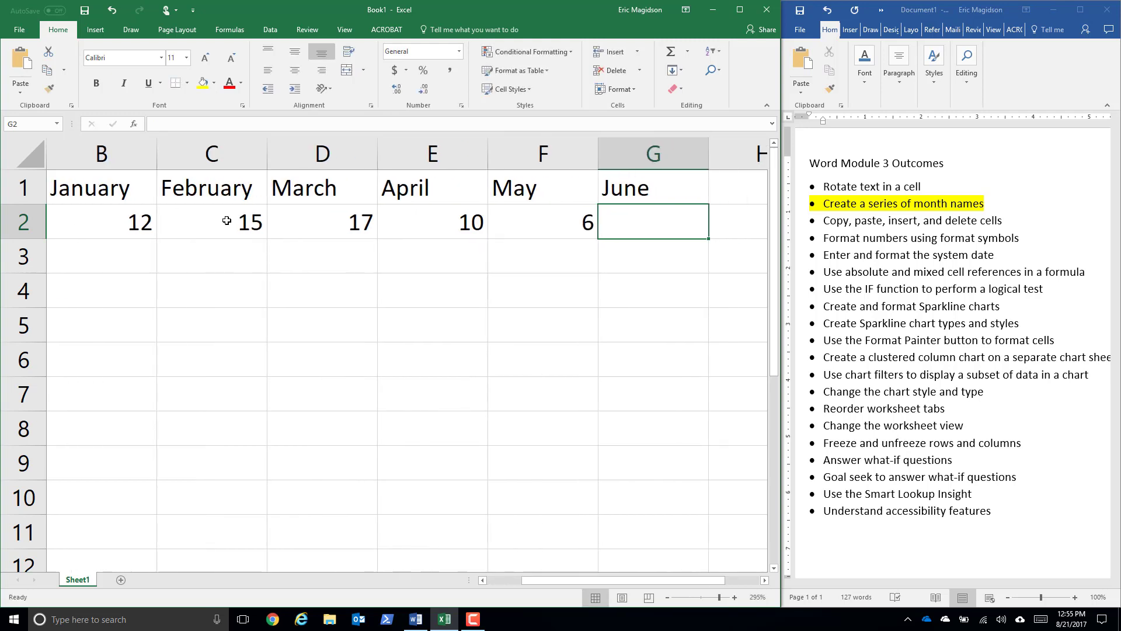
- Select the month headings January through June in B1:G1
scroll(298, 259, down, 2)
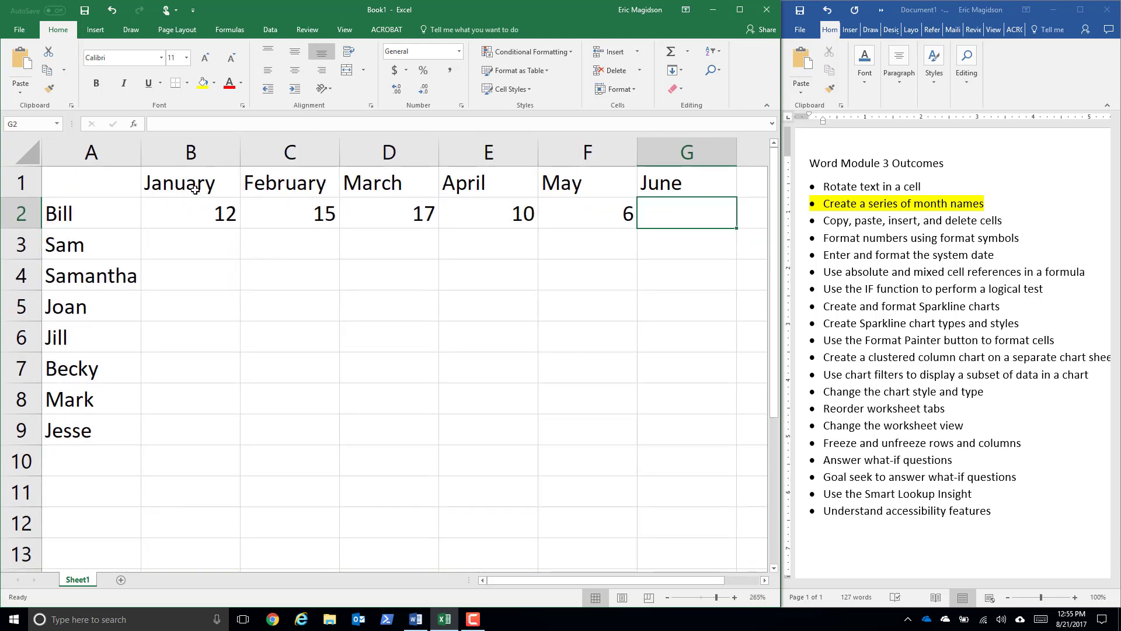
drag(198, 184, 727, 188)
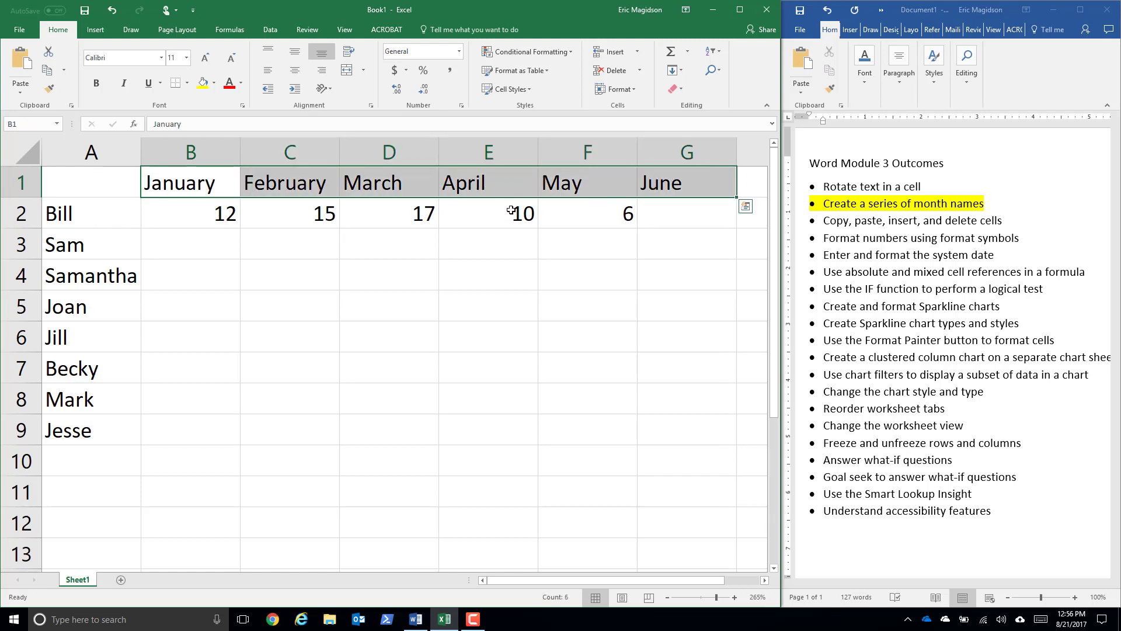
- Switch to the Word outcomes list and highlight the "Rotate text in a cell" item in yellow
click(924, 185)
drag(925, 185, 835, 181)
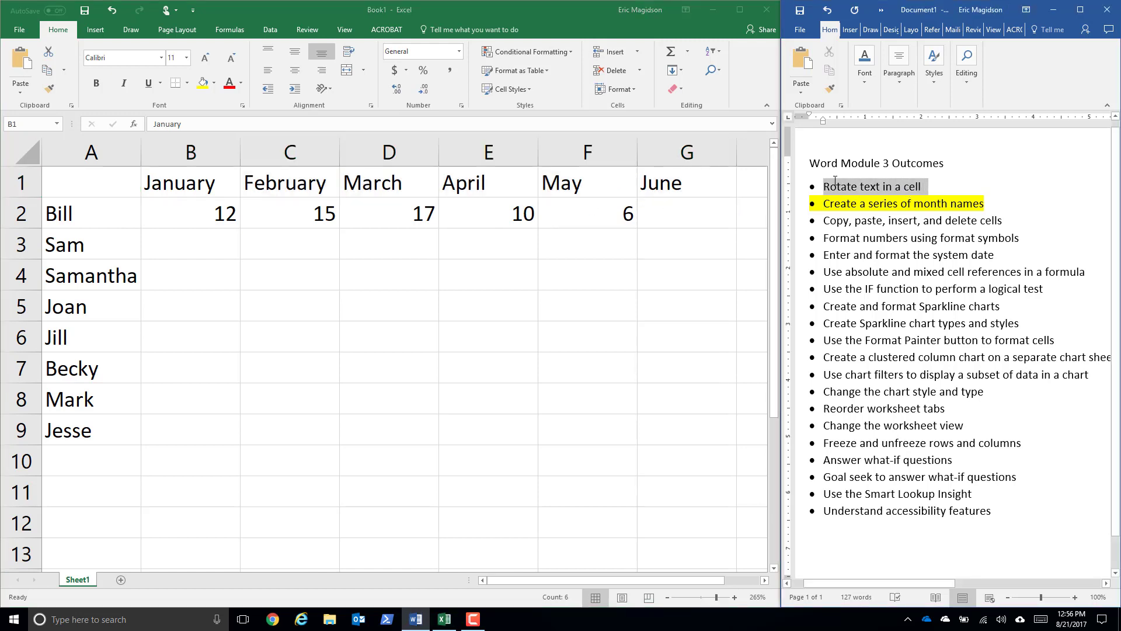
click(864, 77)
click(965, 140)
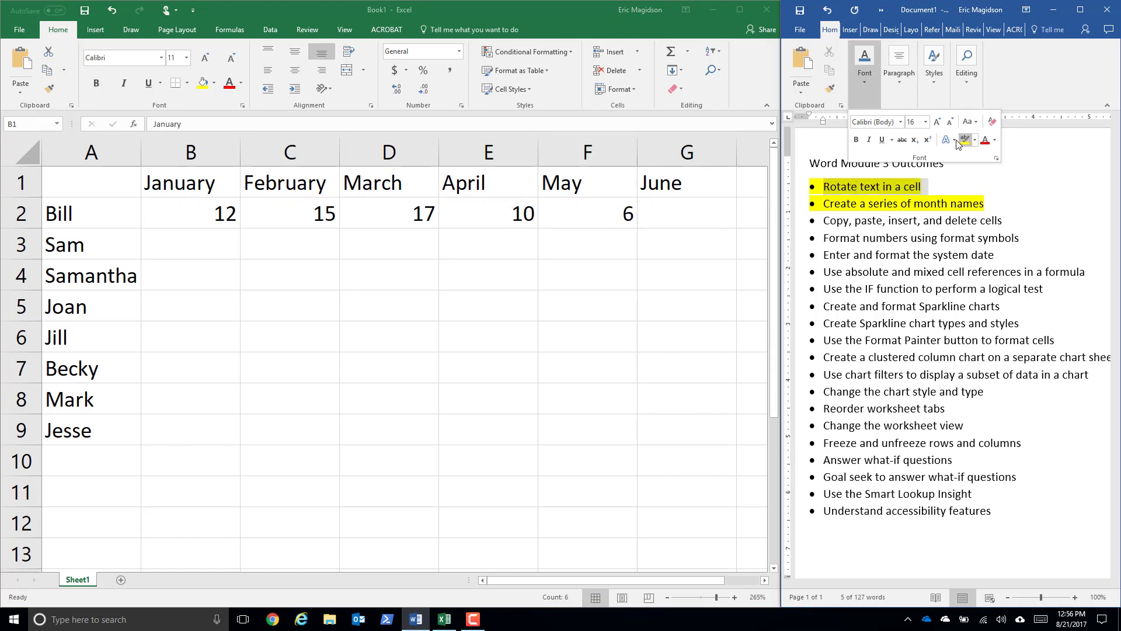
- Switch back to Excel and try angling the selected month headings counterclockwise, and clockwise
click(174, 188)
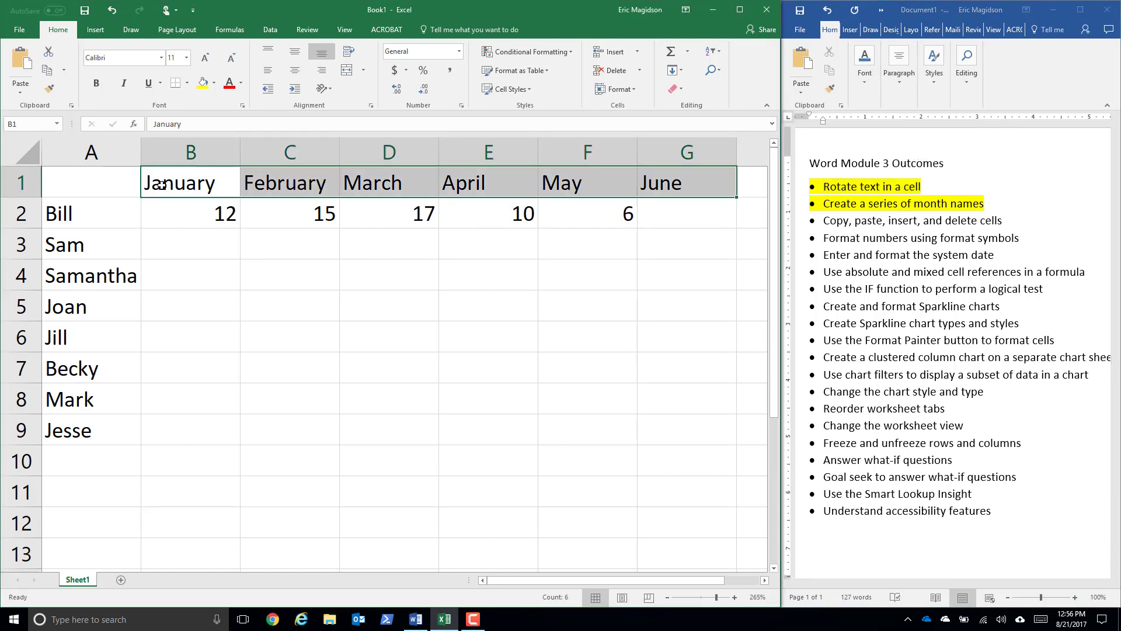
click(332, 89)
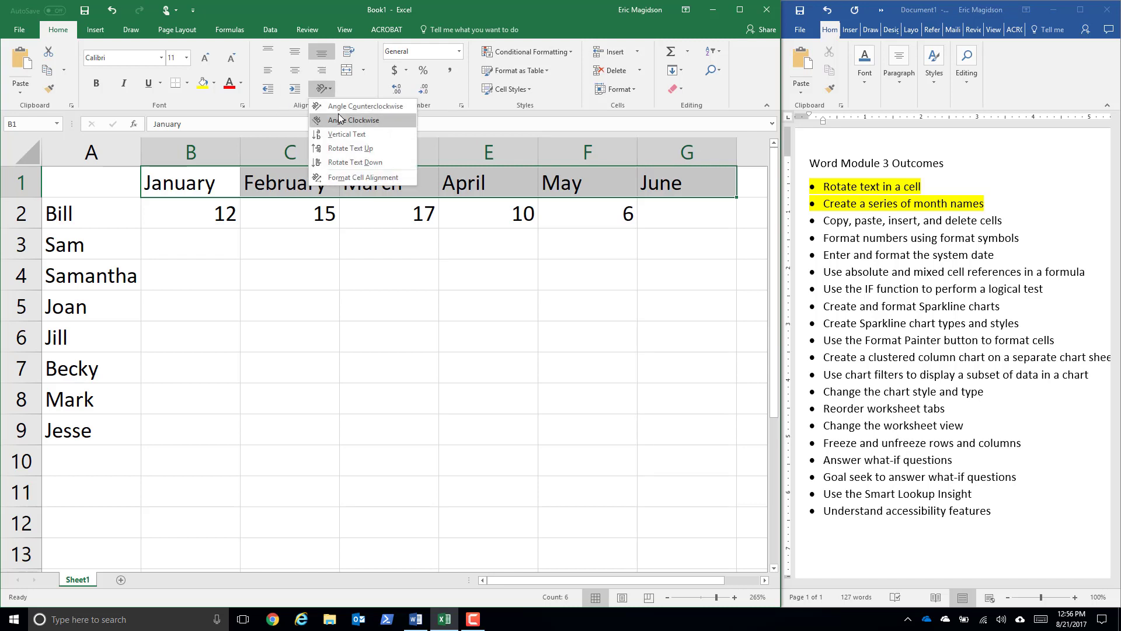
click(339, 107)
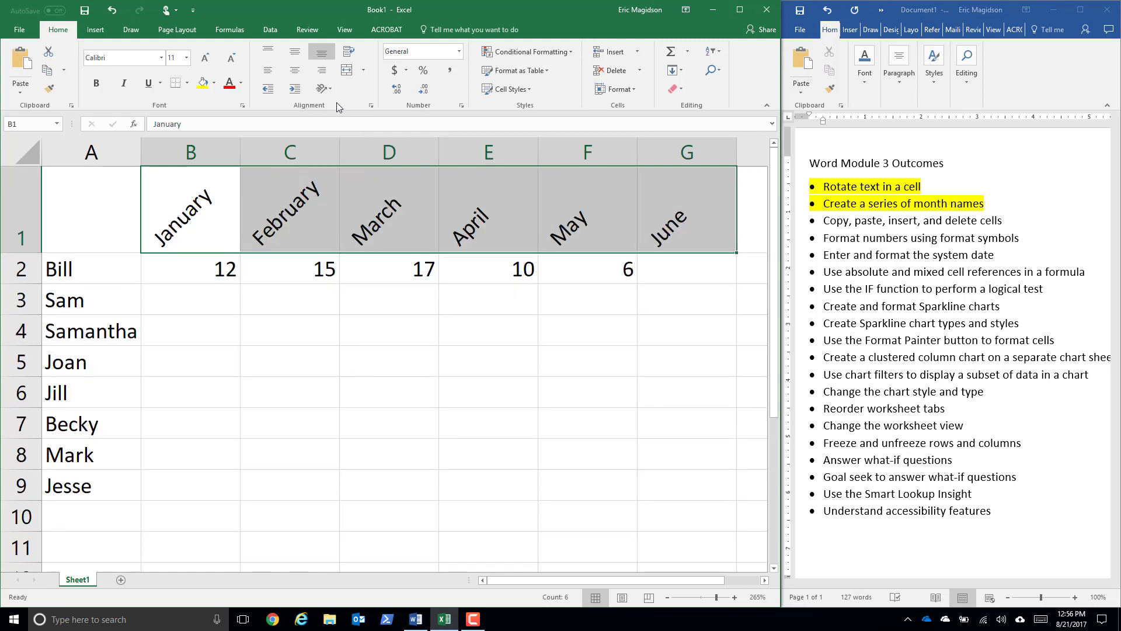
click(328, 86)
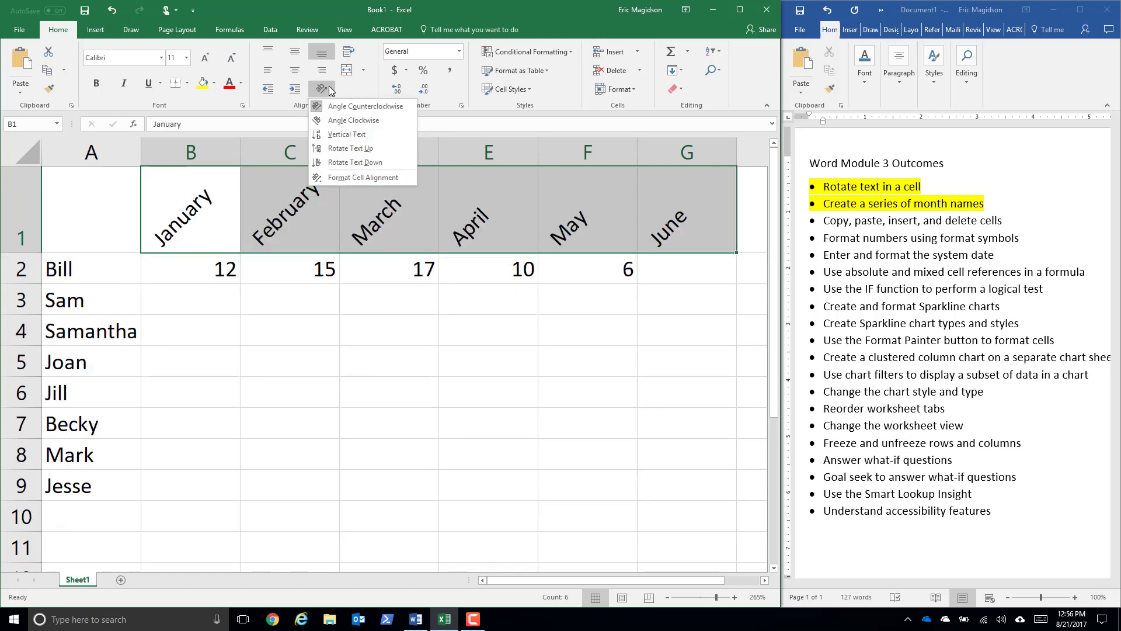
click(351, 121)
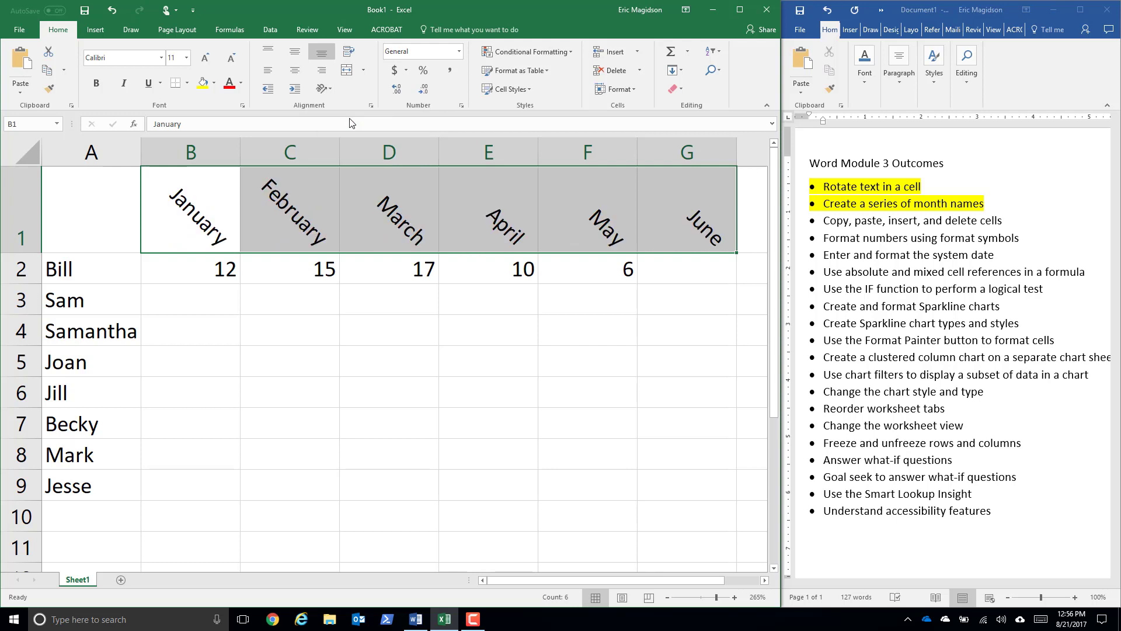
- Try the Vertical Text and Rotate Text Up orientations on the month headings in B1:G1
click(331, 93)
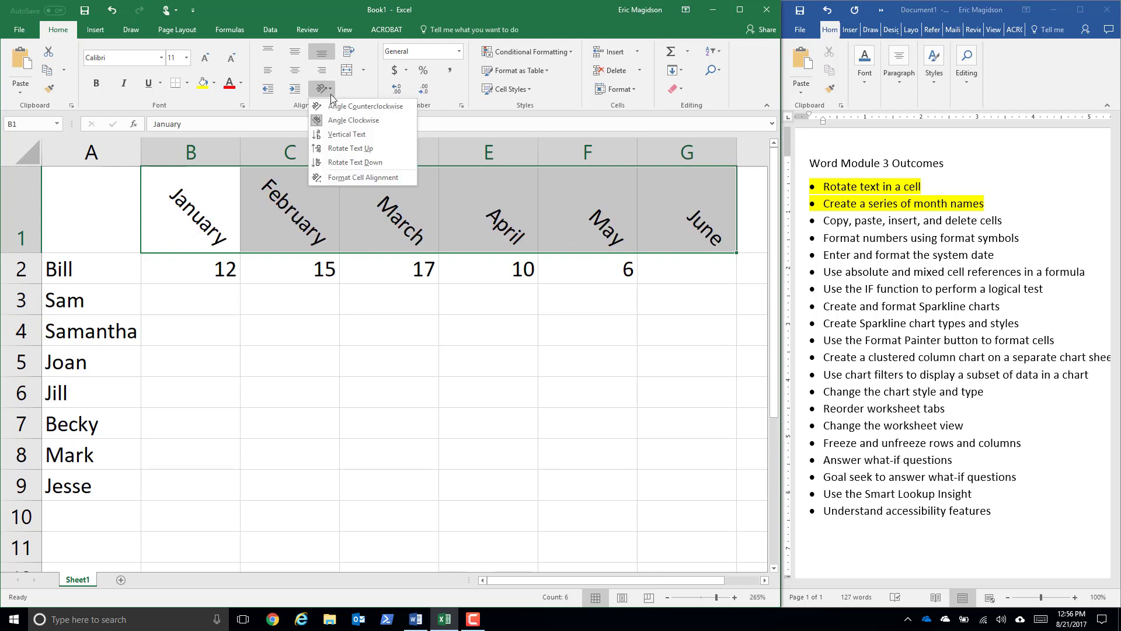
click(344, 134)
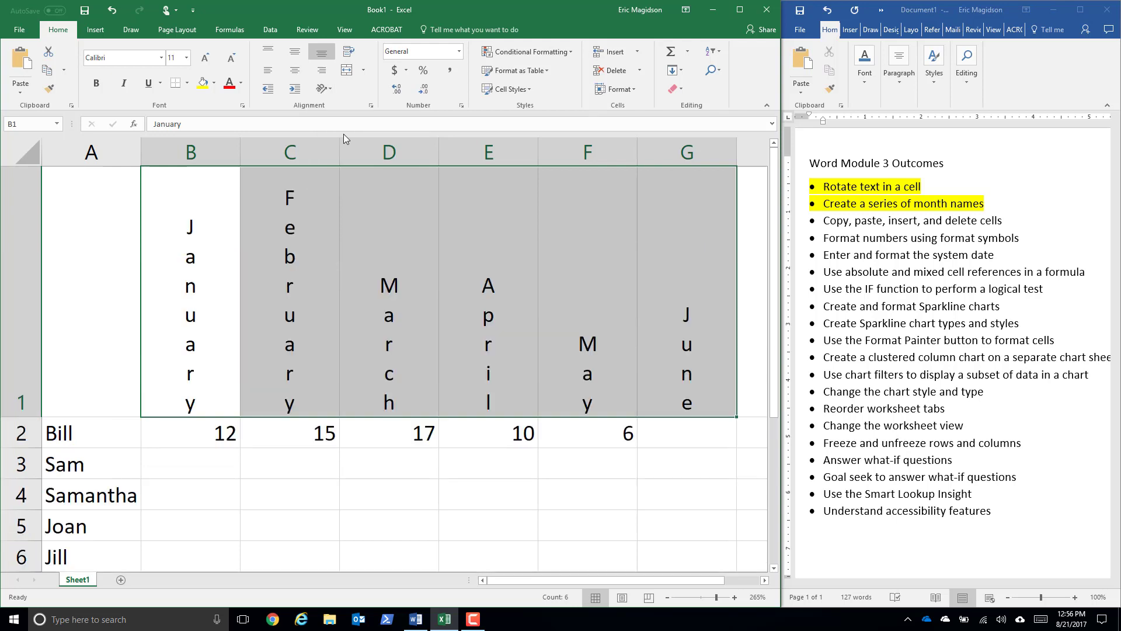
click(331, 86)
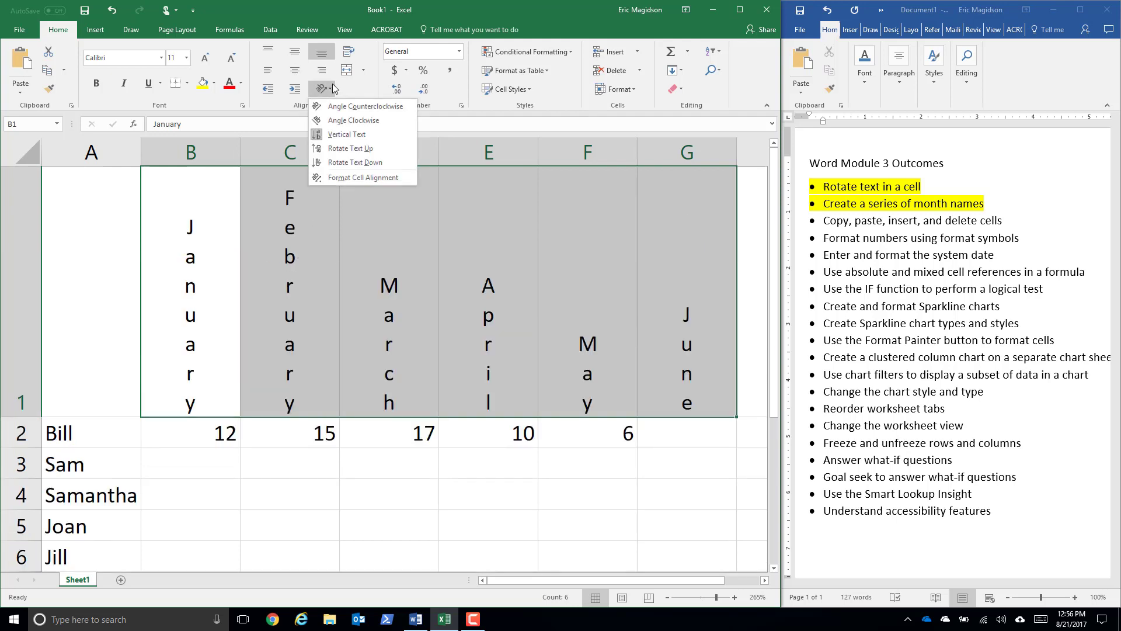
click(349, 149)
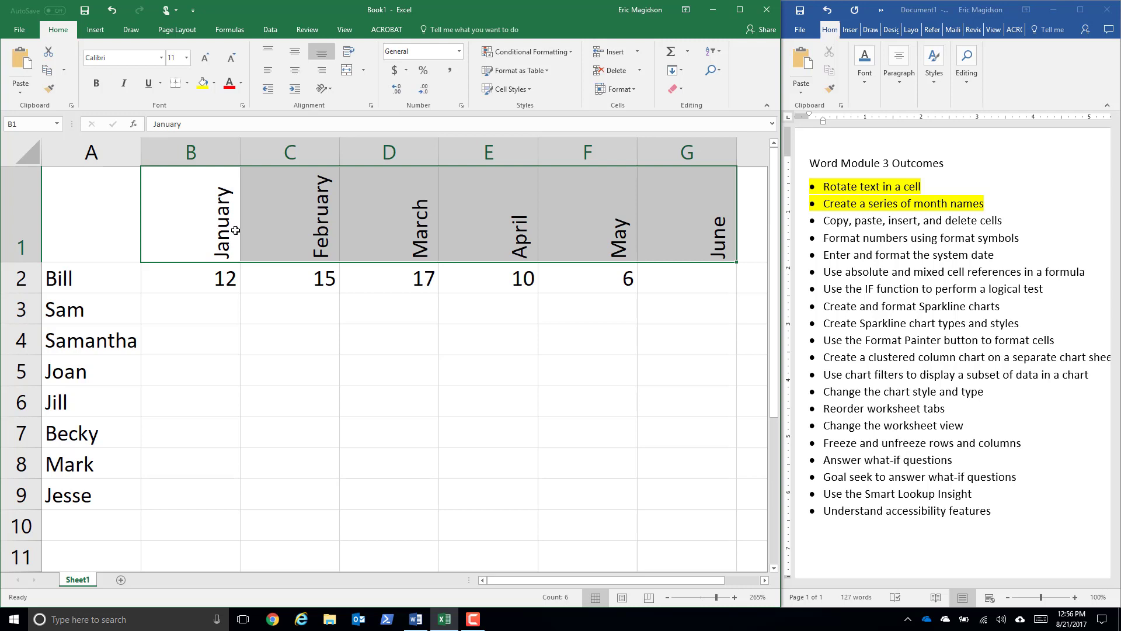
- Apply the Rotate Text Down orientation to the month headings and narrow columns B through G to suit them
click(333, 88)
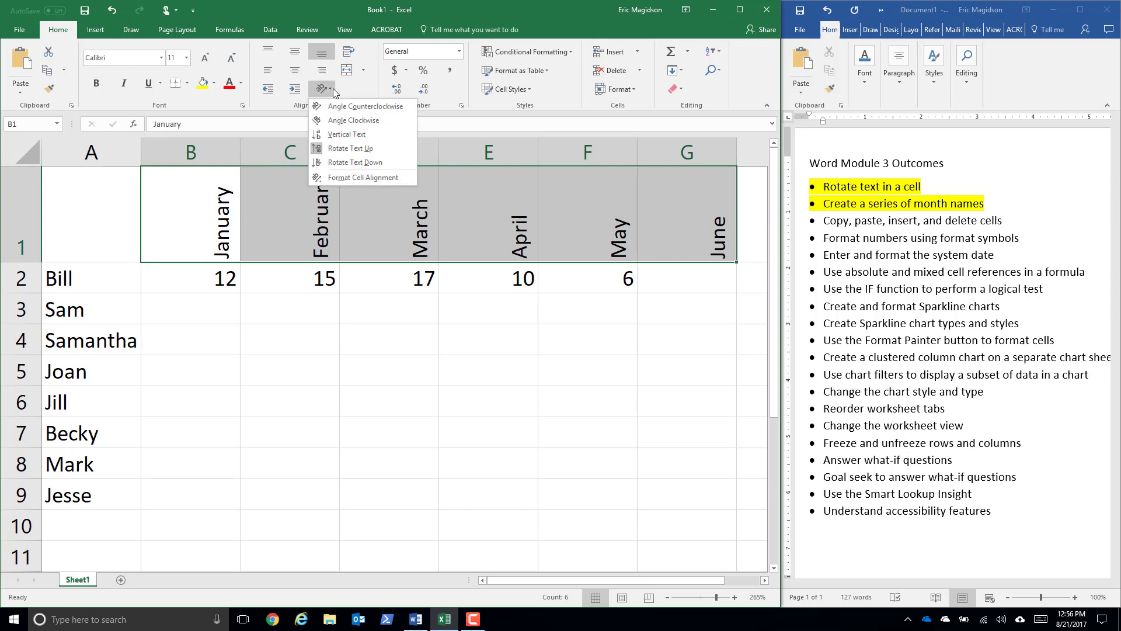
click(359, 163)
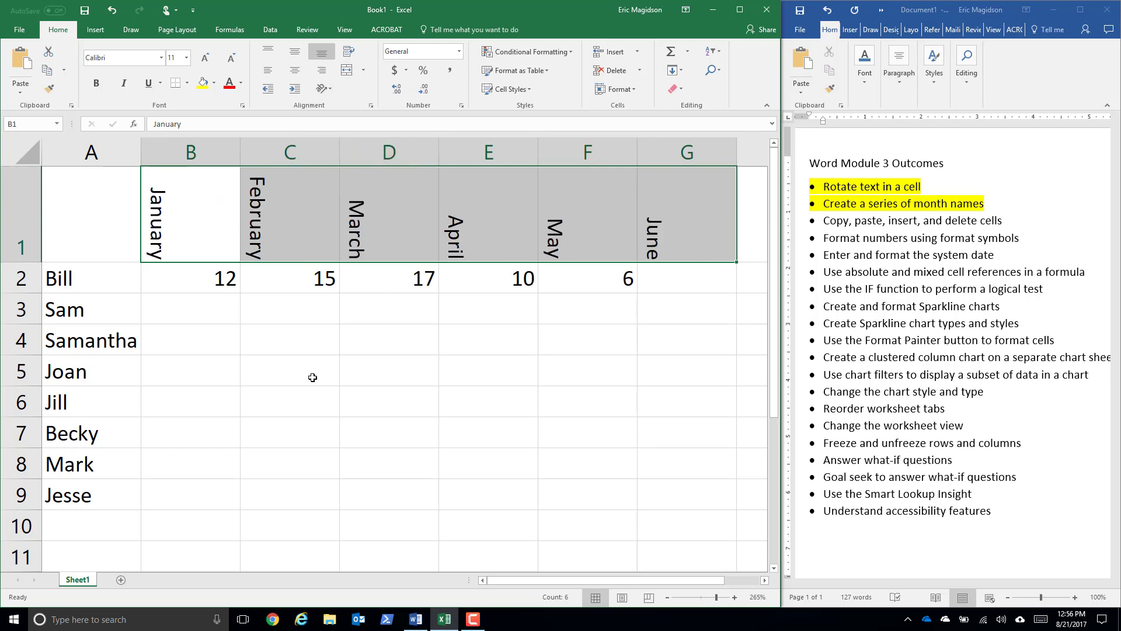
click(199, 151)
drag(267, 161, 673, 167)
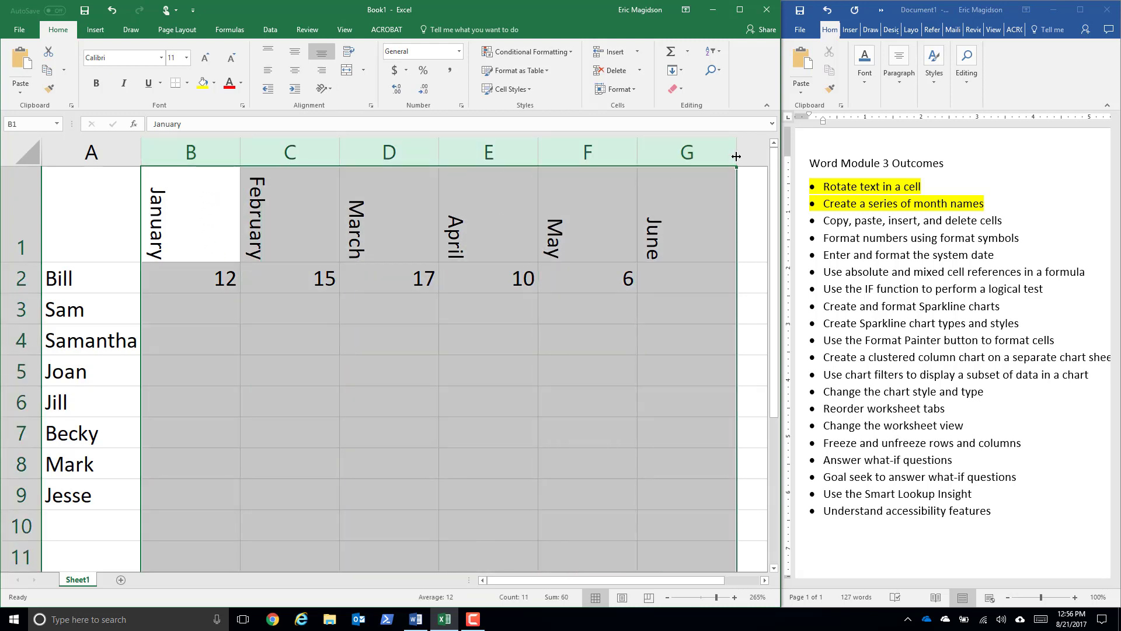
drag(736, 157, 677, 156)
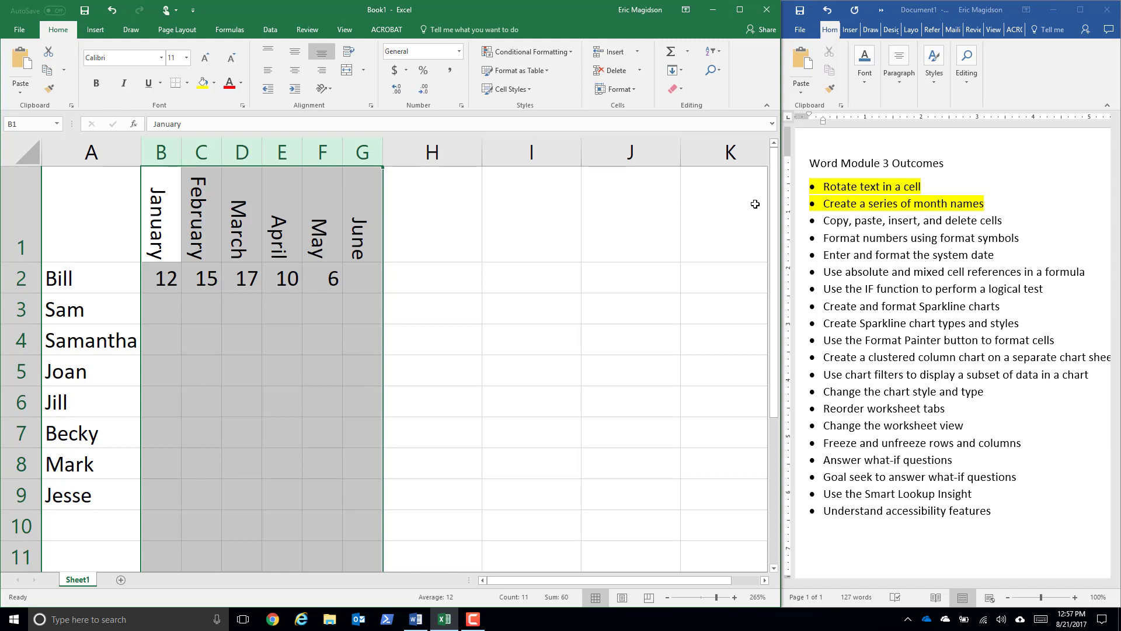
- Switch to the Word outcomes list and highlight the "Copy, paste, insert, and delete cells" item in yellow
click(874, 231)
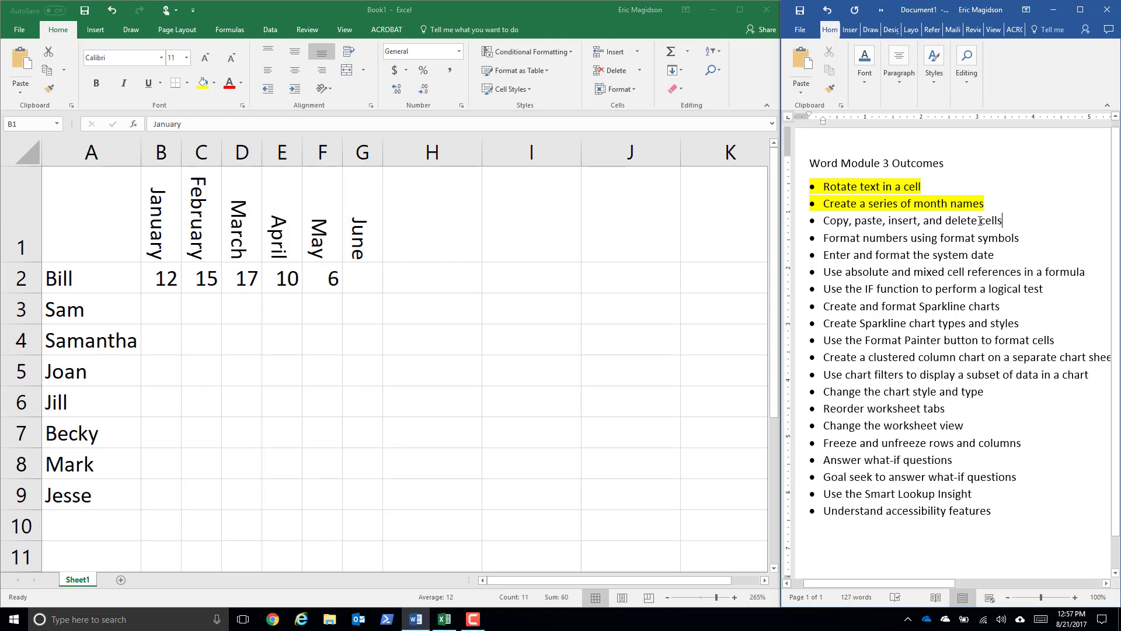
drag(980, 220, 823, 222)
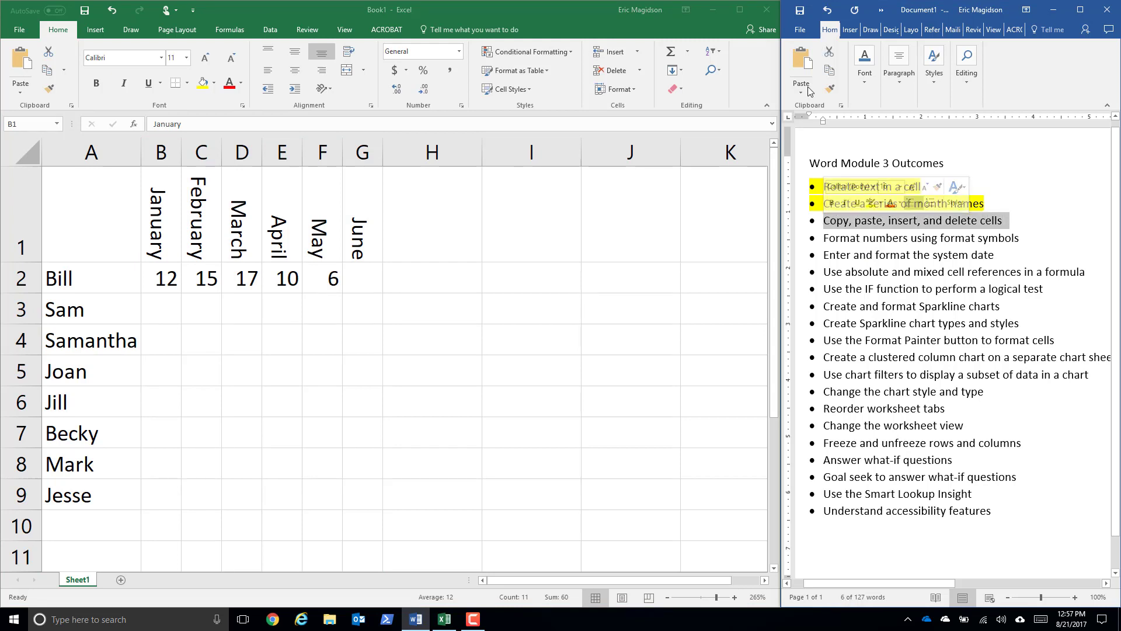
click(866, 82)
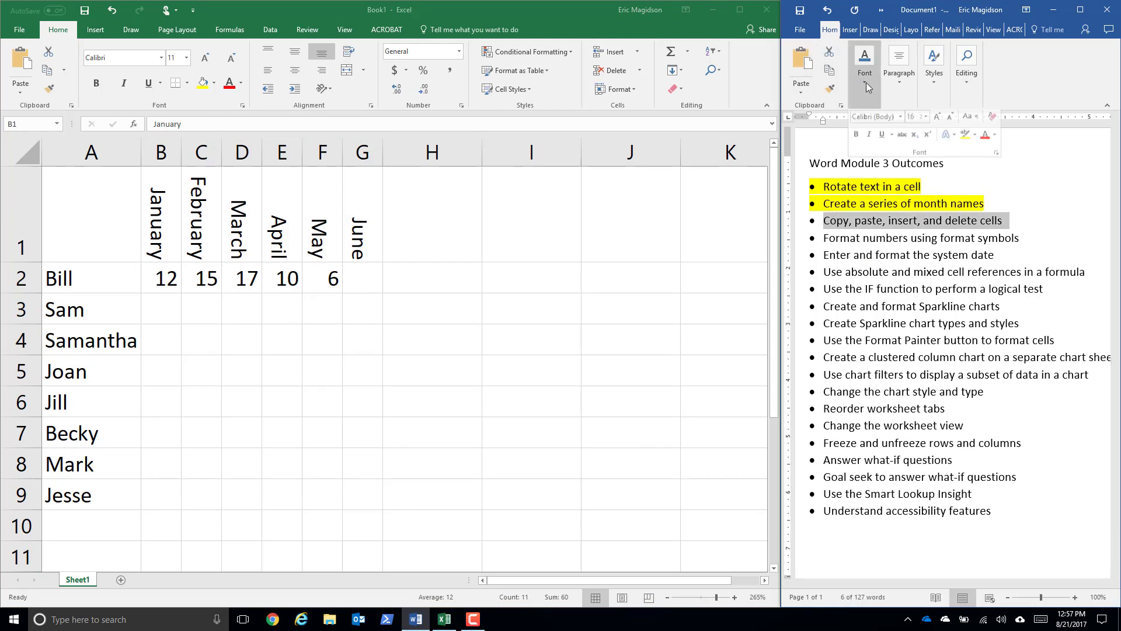
click(968, 146)
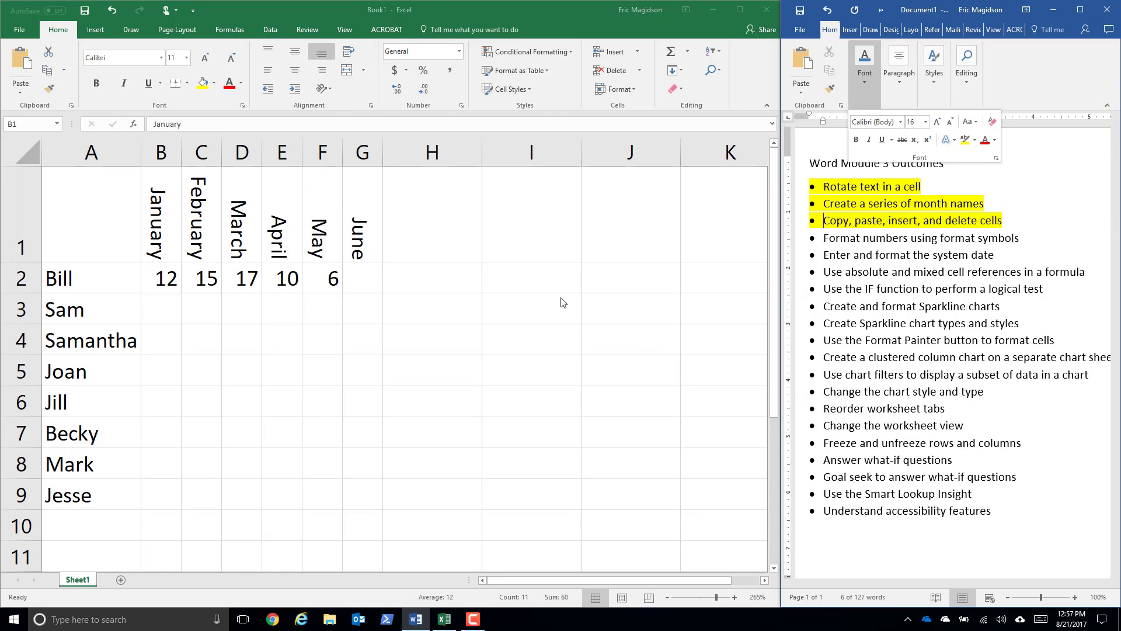
- Back in Excel, copy the January heading and its value from B1:B2 and paste them with formatting into I1:I2
click(122, 373)
click(166, 280)
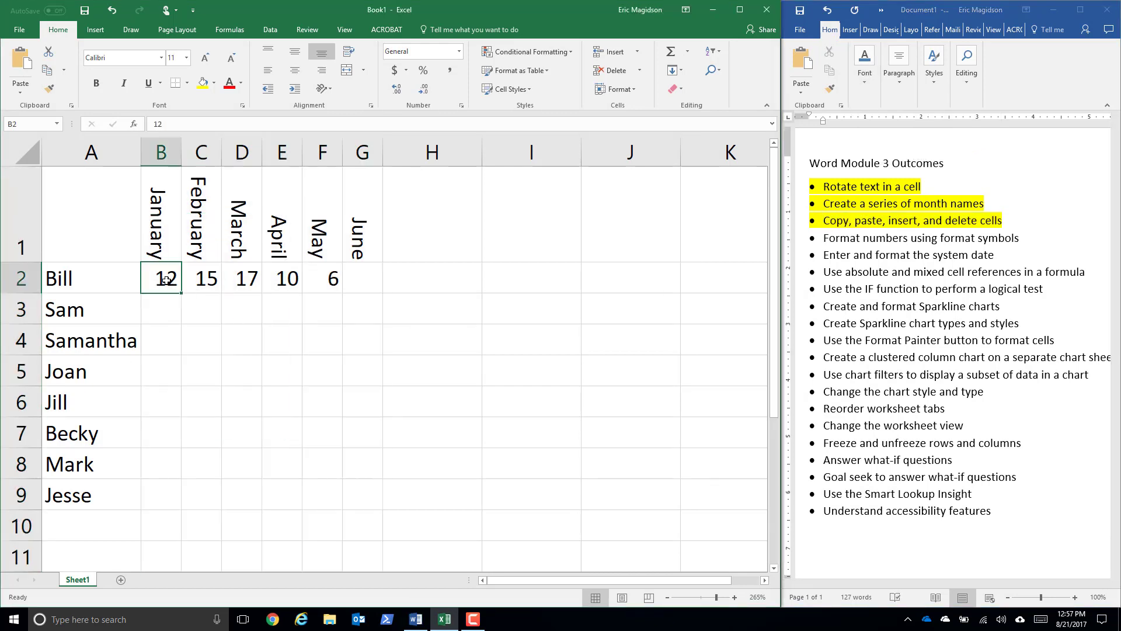
drag(161, 248, 164, 270)
right_click(164, 272)
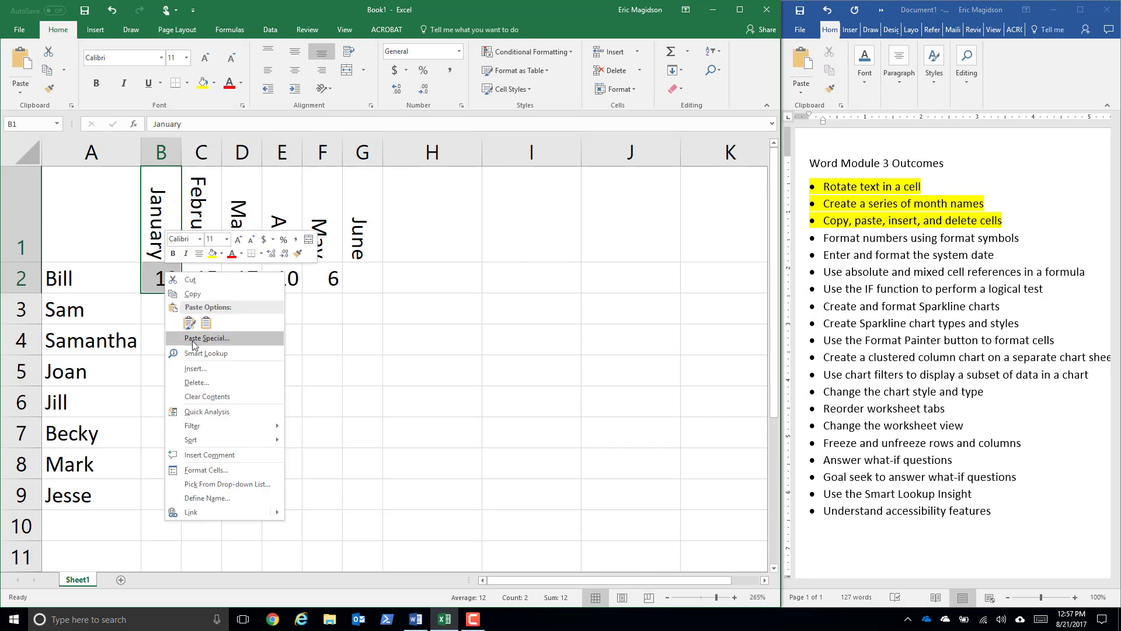
click(202, 294)
drag(550, 205, 560, 270)
right_click(560, 269)
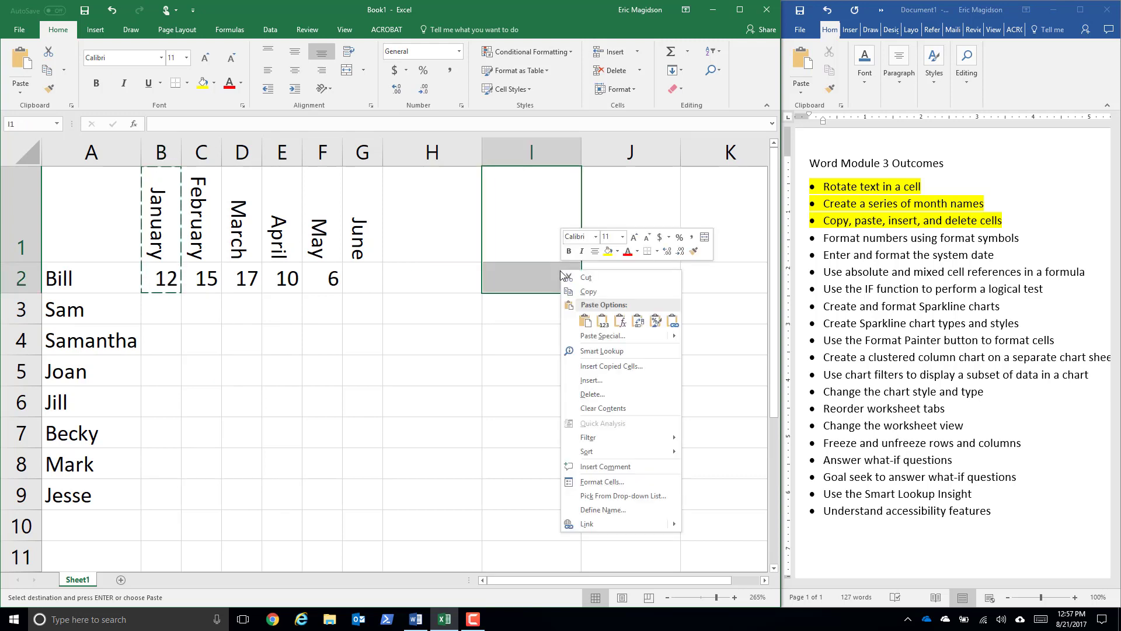
click(584, 320)
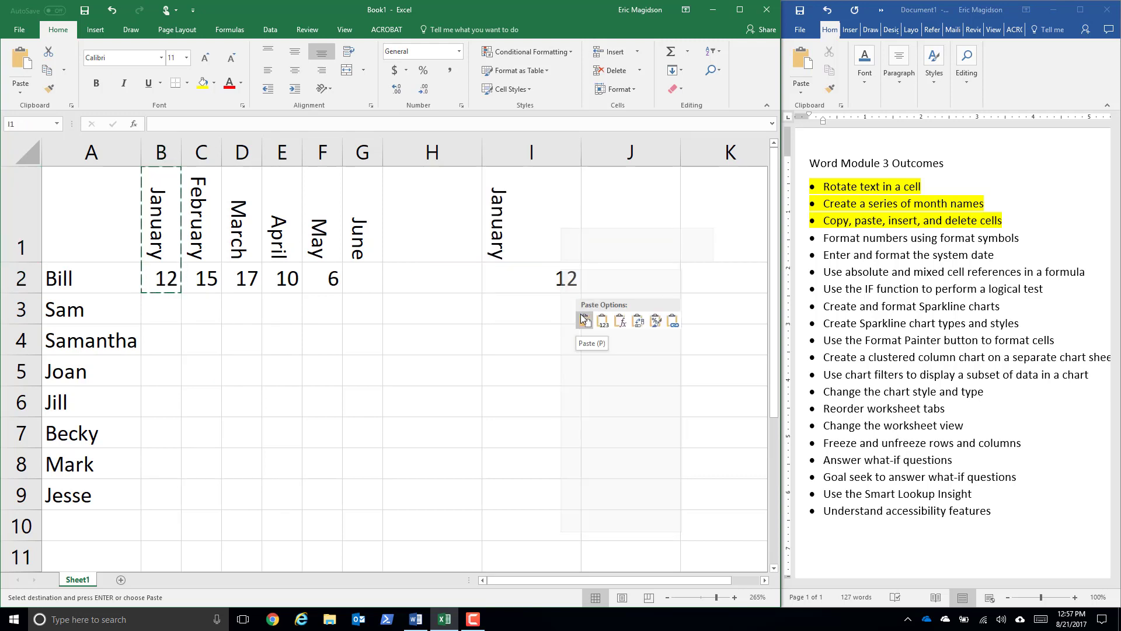
- Paste the copied January cells into J1:J2 as a link to the originals
click(623, 213)
drag(630, 248, 628, 282)
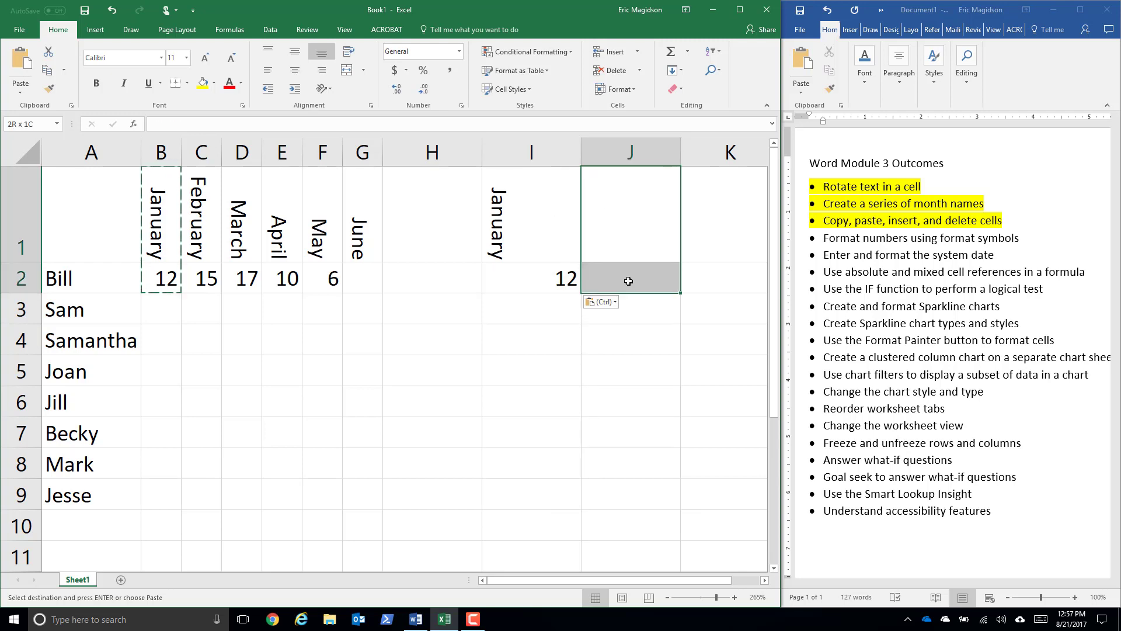
right_click(629, 282)
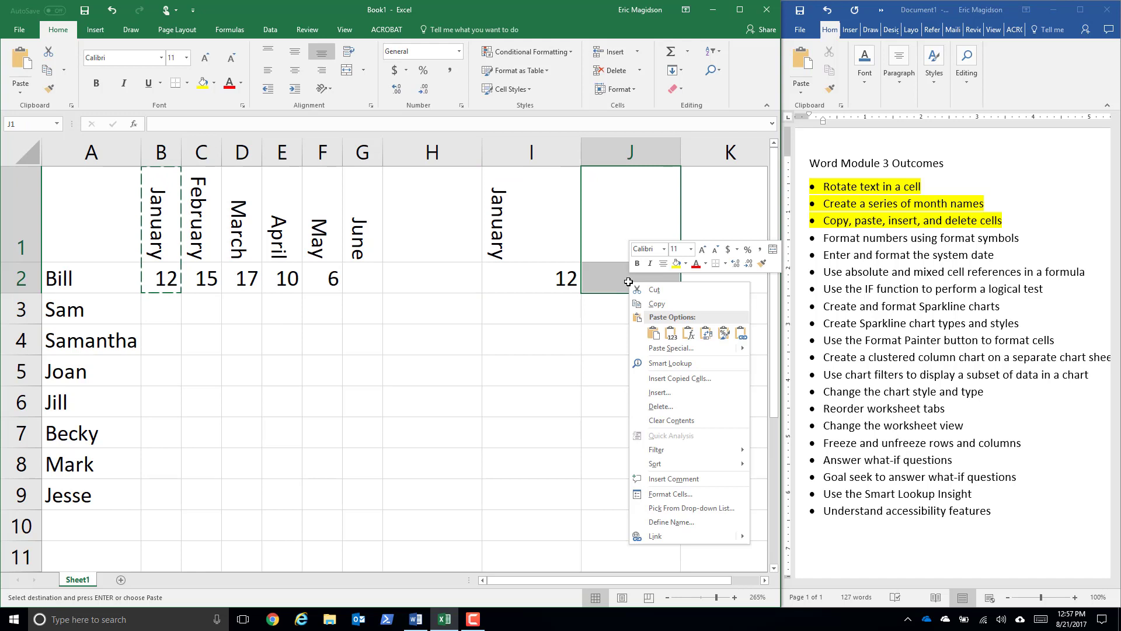
click(670, 334)
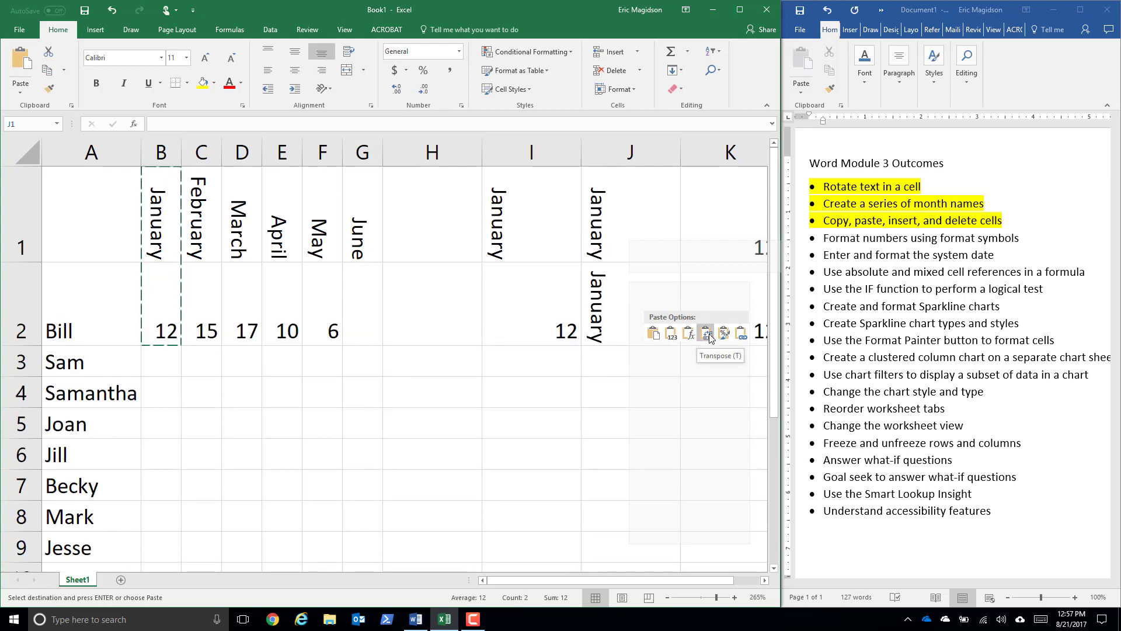
click(741, 333)
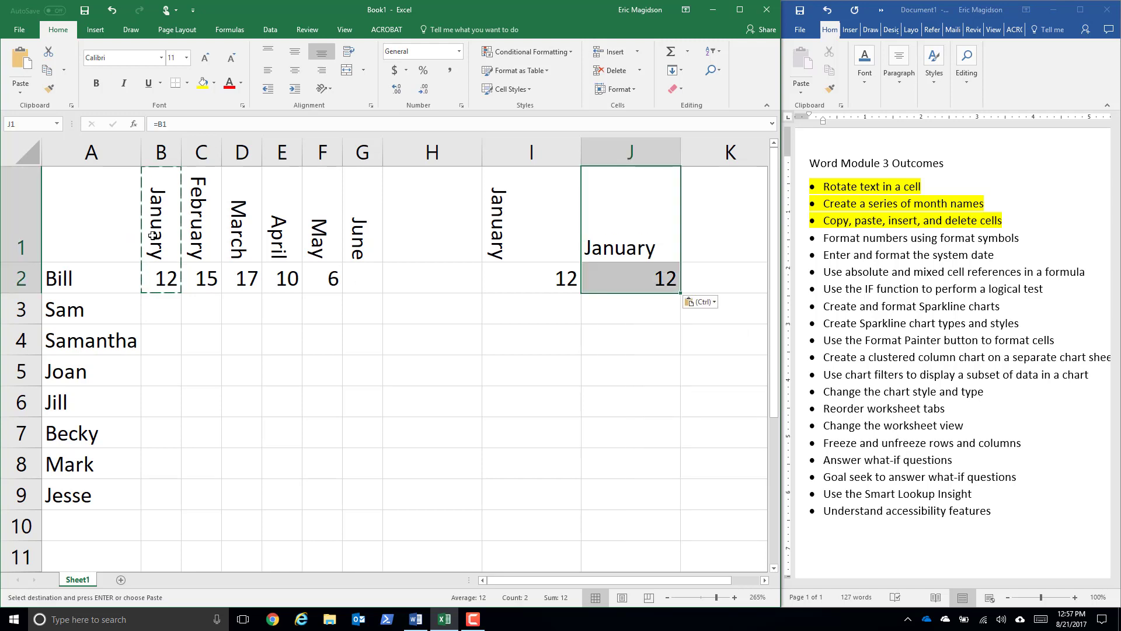
- Test the link by replacing the January heading in B1 with a first name, undo that entry, and select J1 to check its formula
click(170, 234)
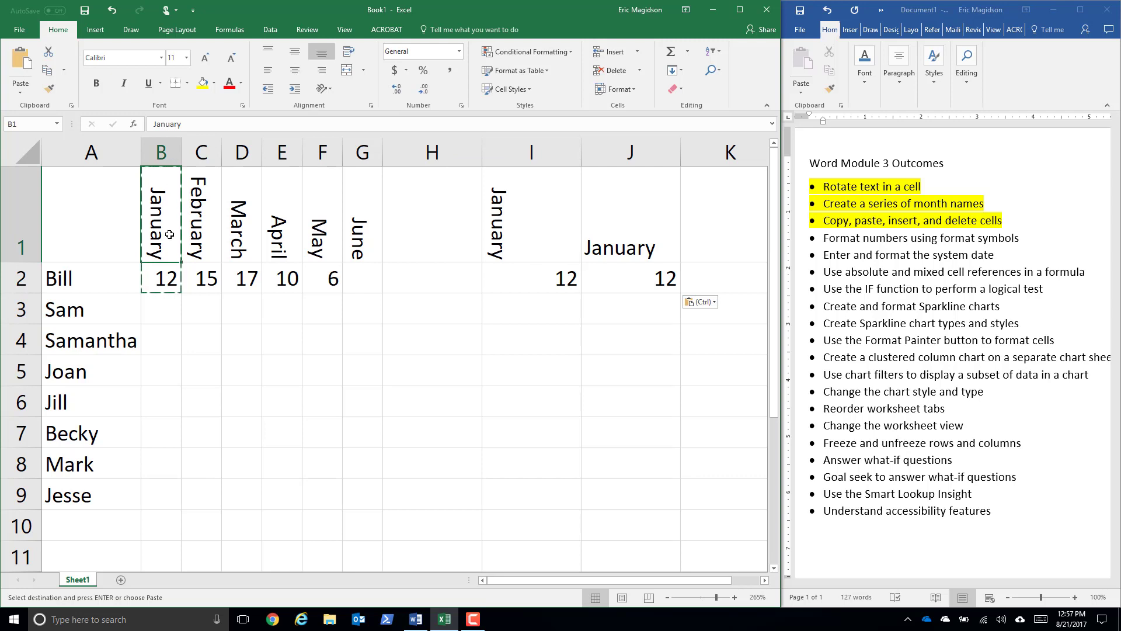
text(Bill)
key(Return)
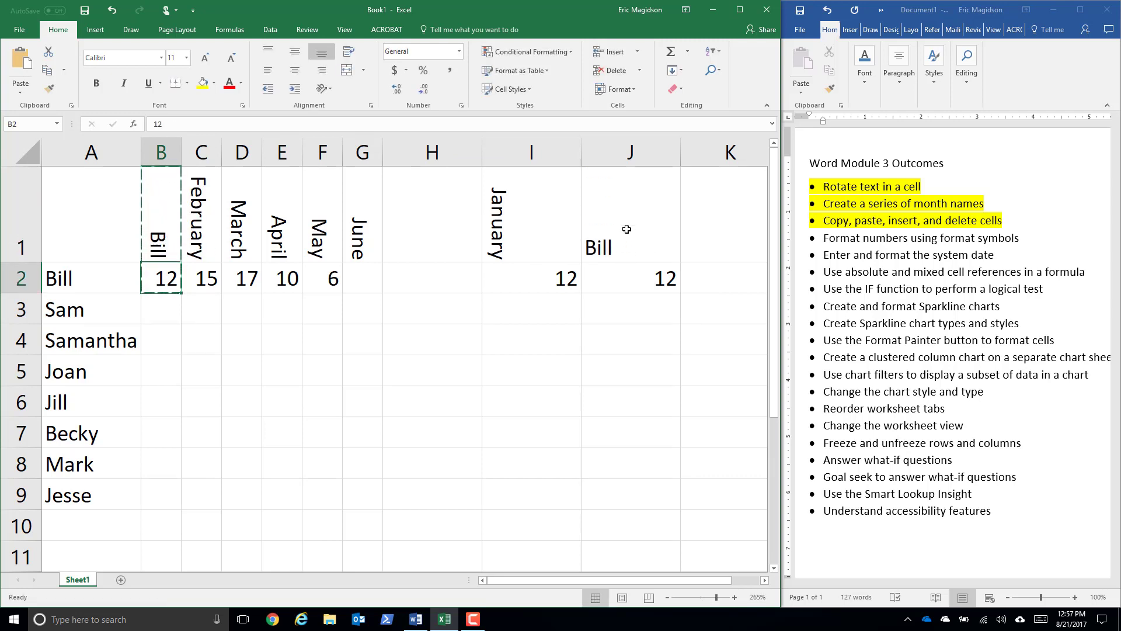
click(110, 12)
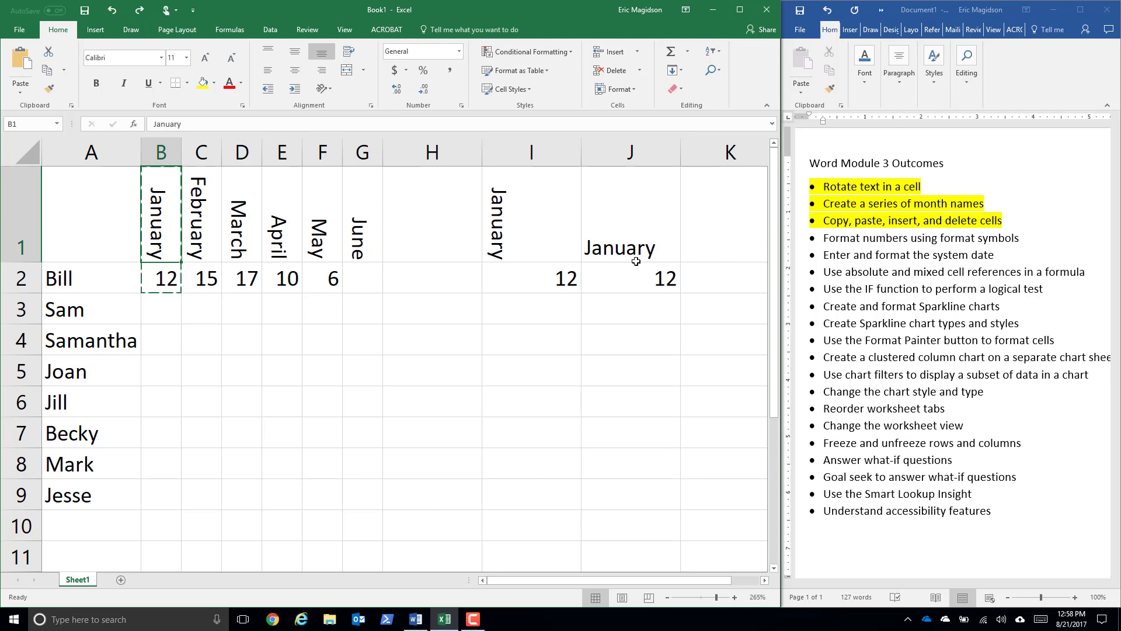
click(636, 235)
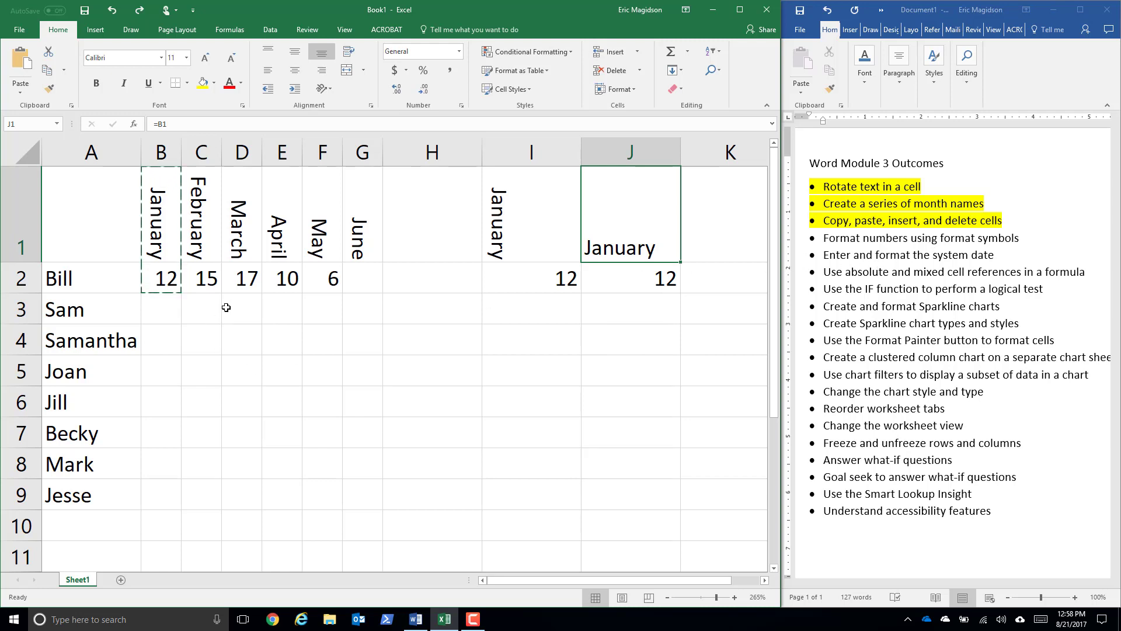
- Enter 15 in G2 as the first person's June value
click(367, 282)
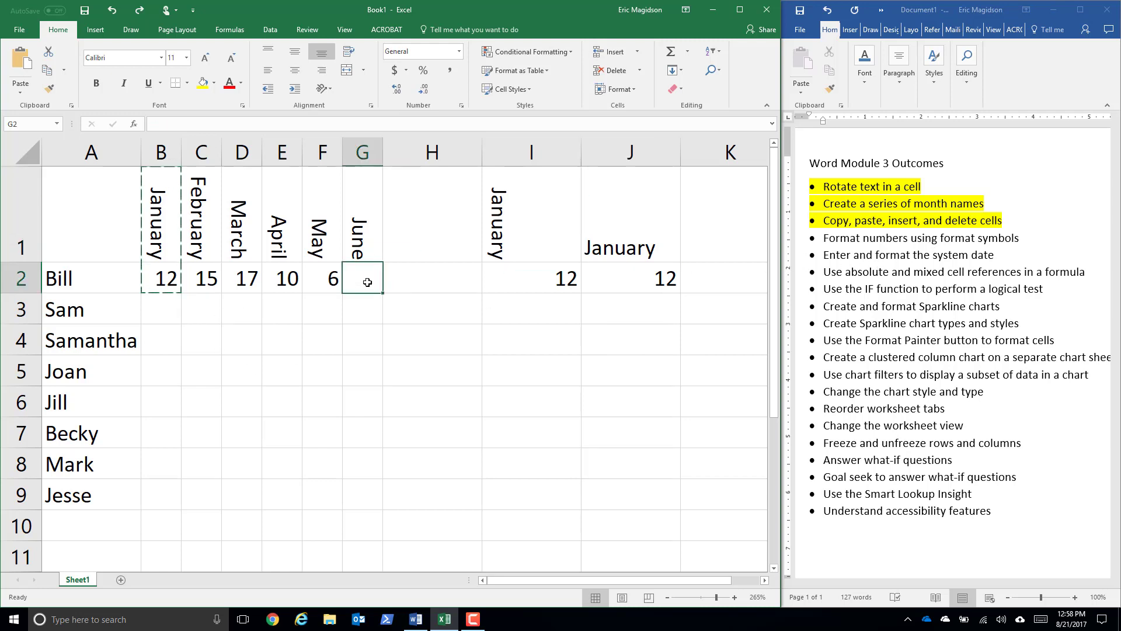
text(15)
key(Return)
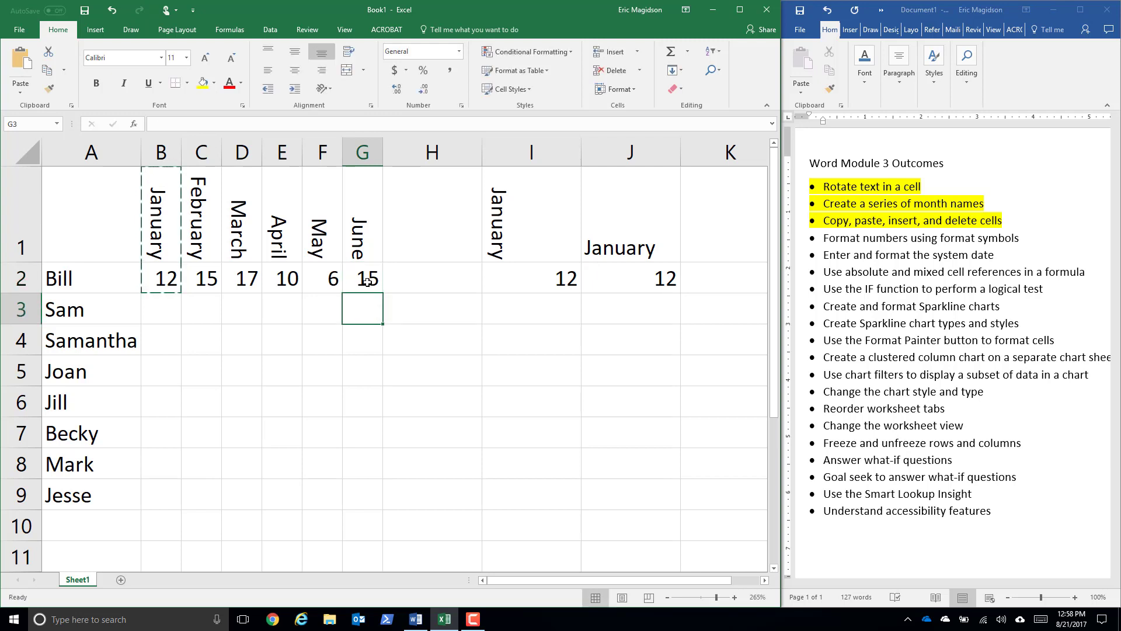
- Delete columns I and J containing the pasted January copies
drag(544, 211, 618, 208)
click(547, 155)
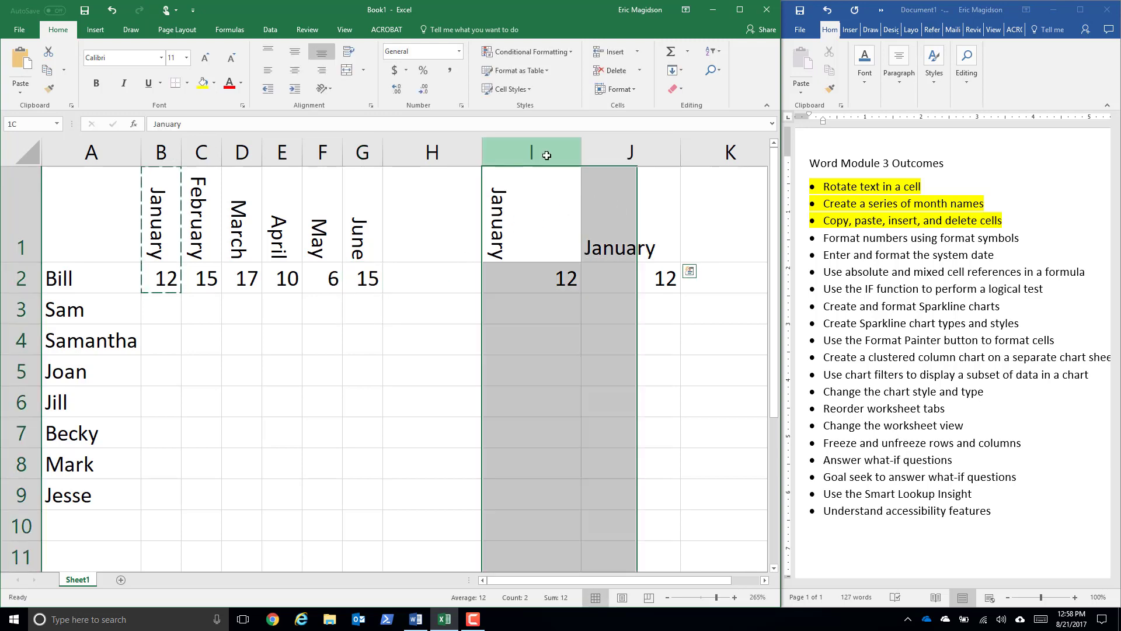
drag(546, 155, 622, 156)
right_click(622, 157)
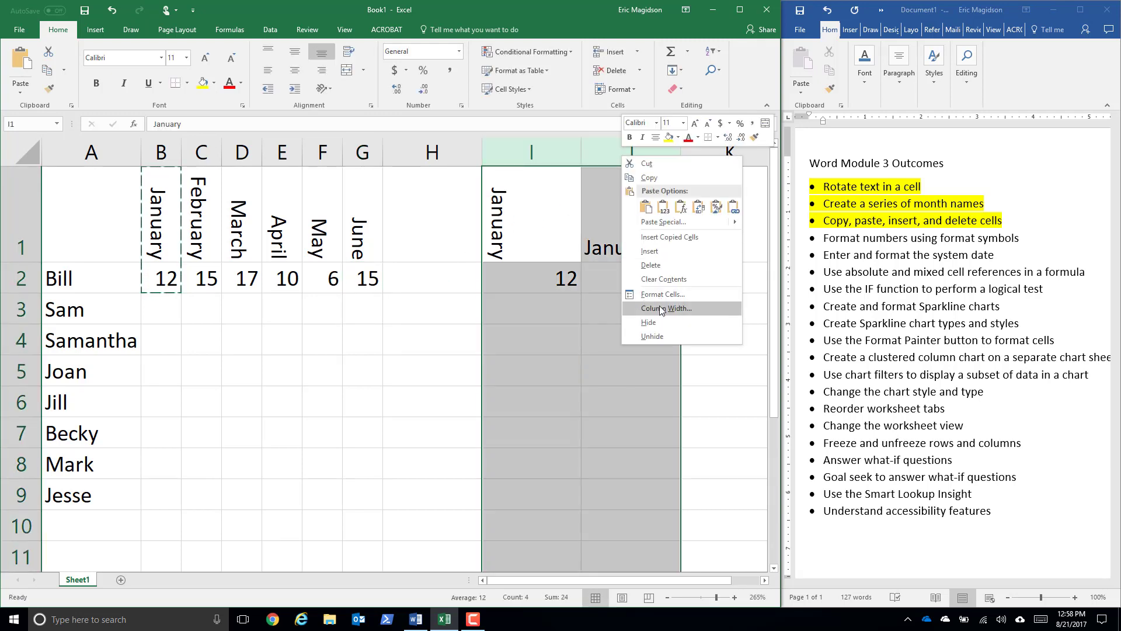
click(672, 270)
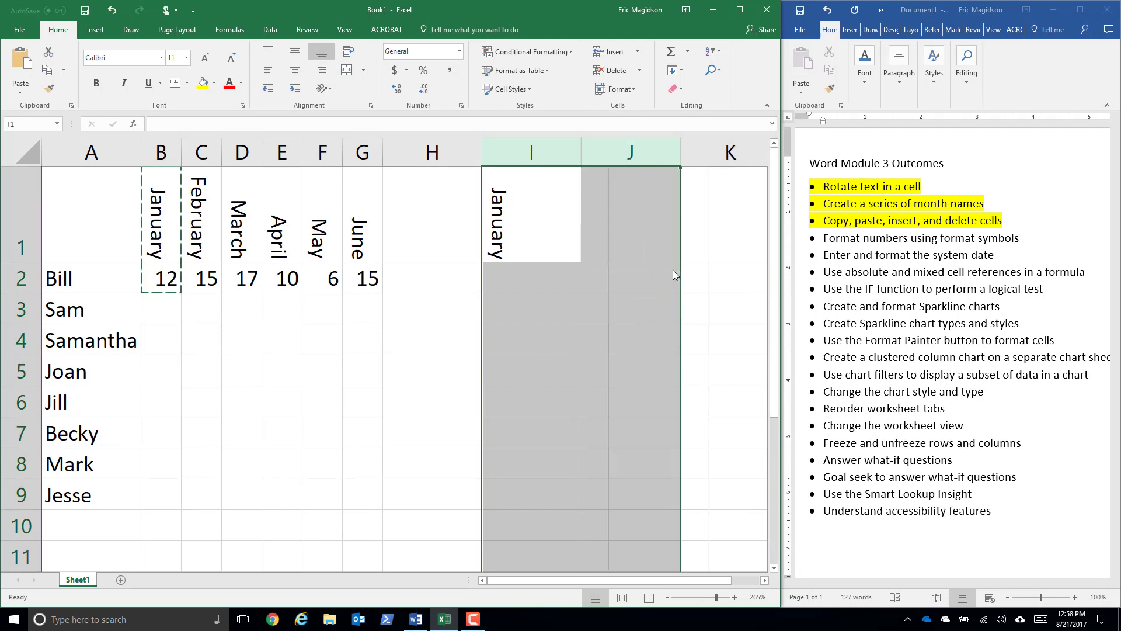
click(373, 331)
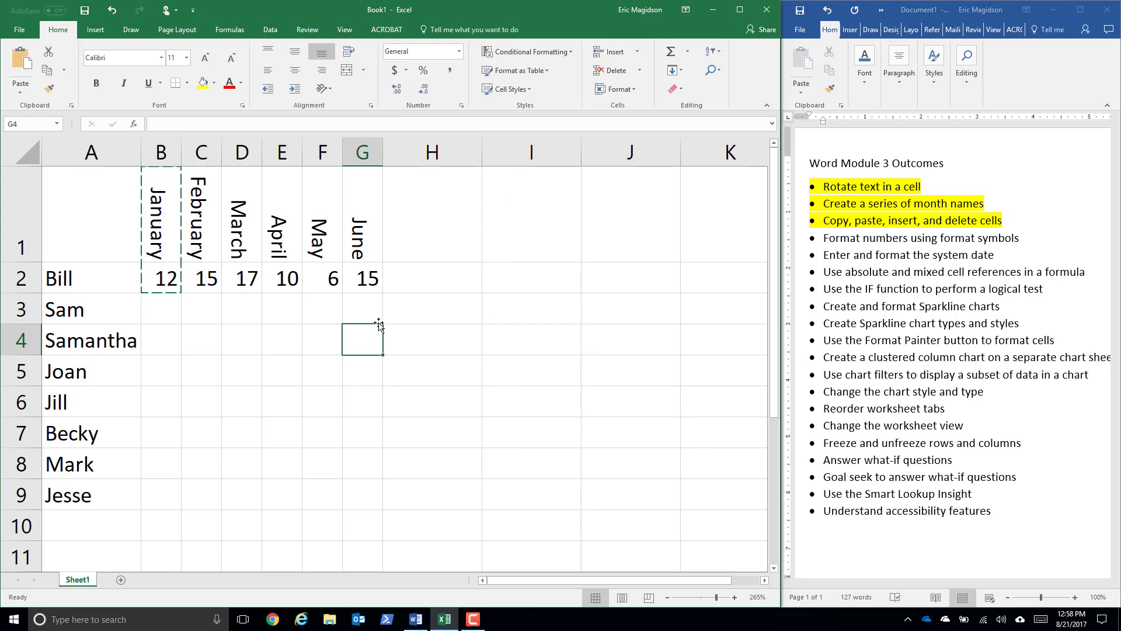
click(159, 278)
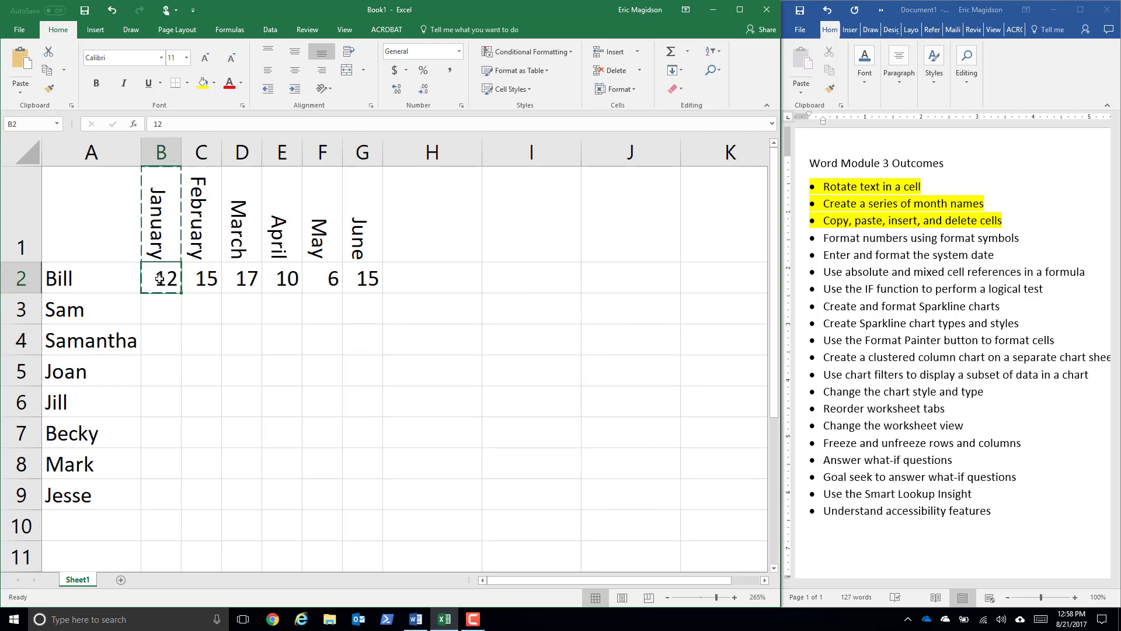
click(234, 337)
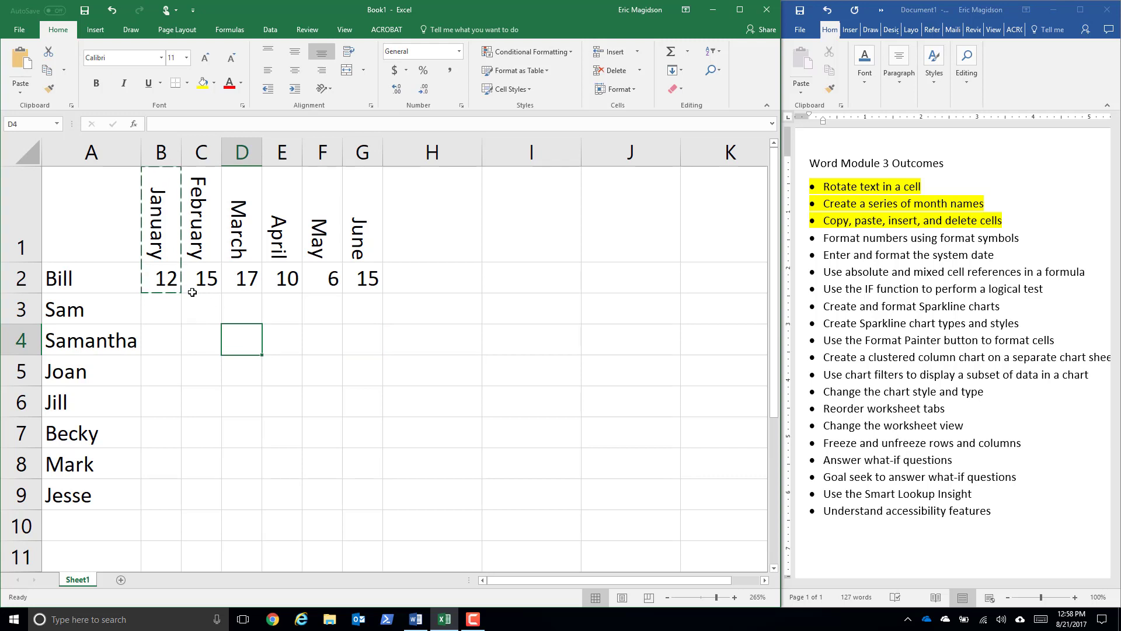
click(240, 305)
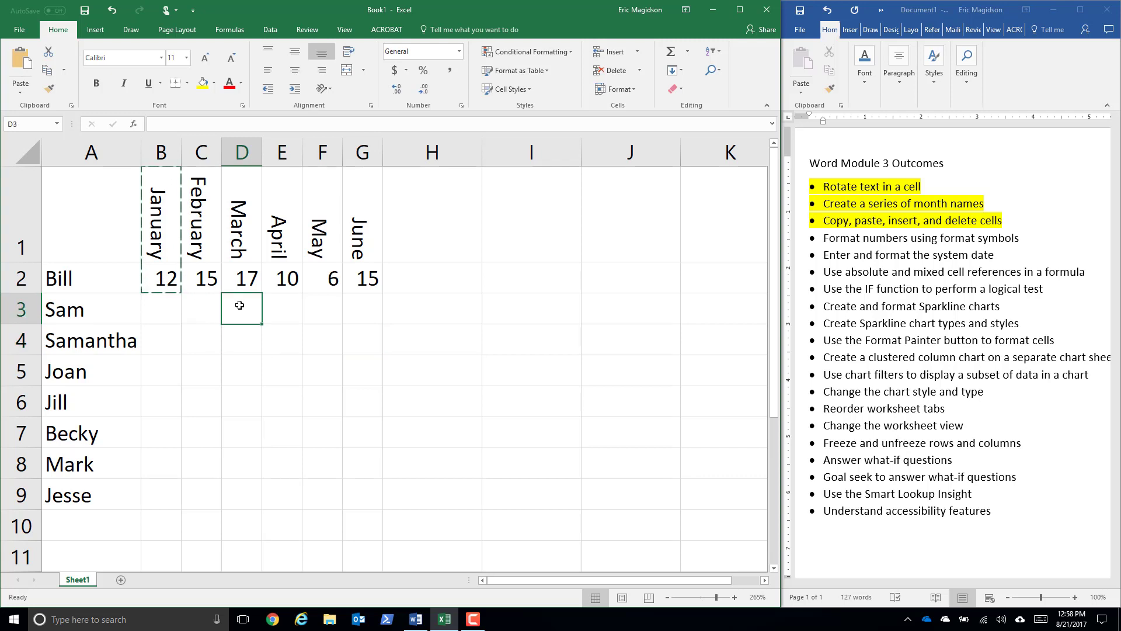
click(476, 620)
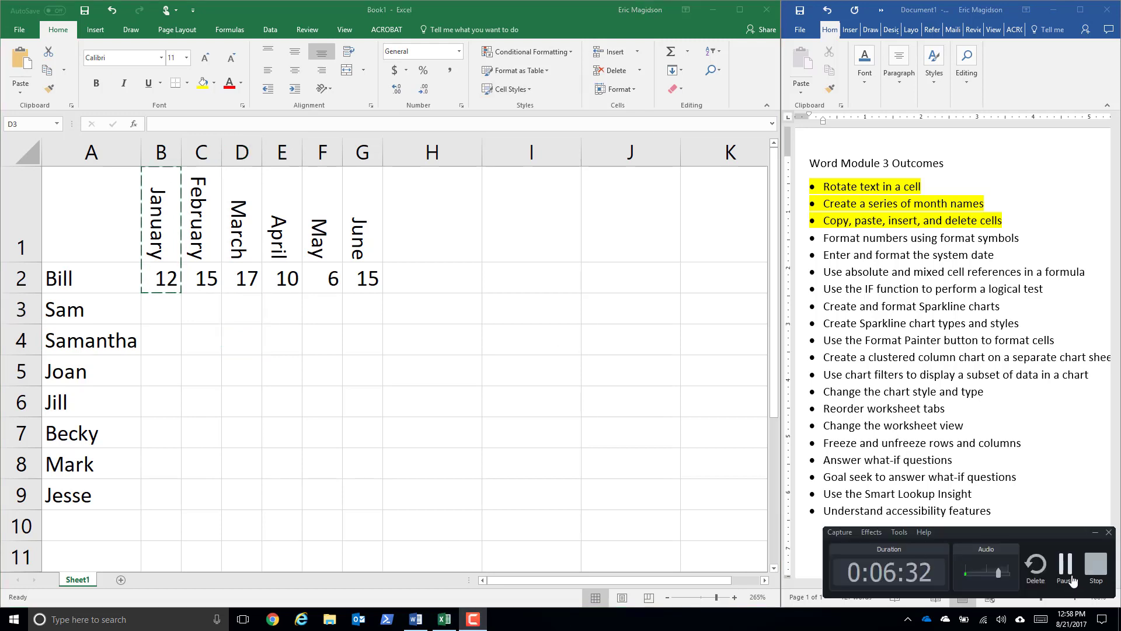
click(1072, 578)
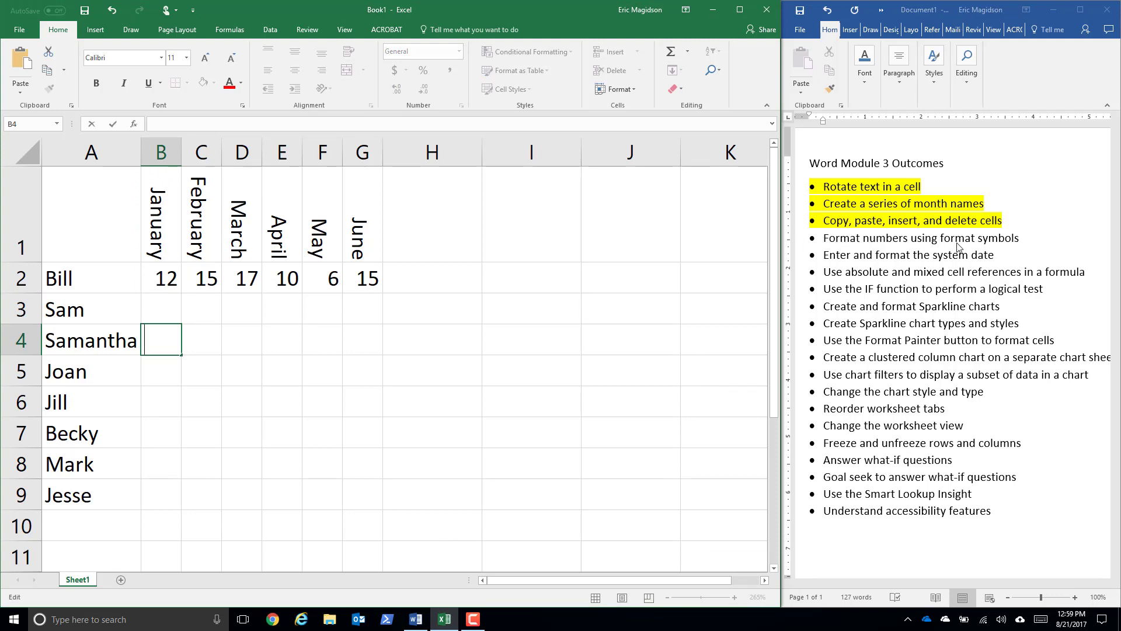
- Apply the Accounting number format to the January to June values in B2:G2
drag(161, 277, 374, 279)
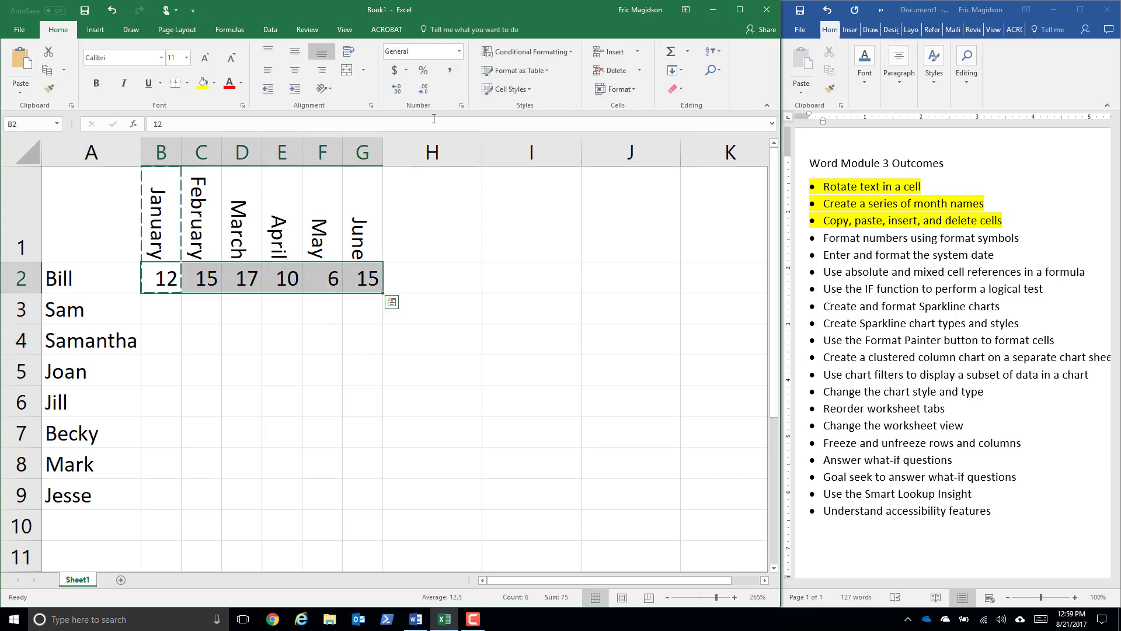
click(458, 52)
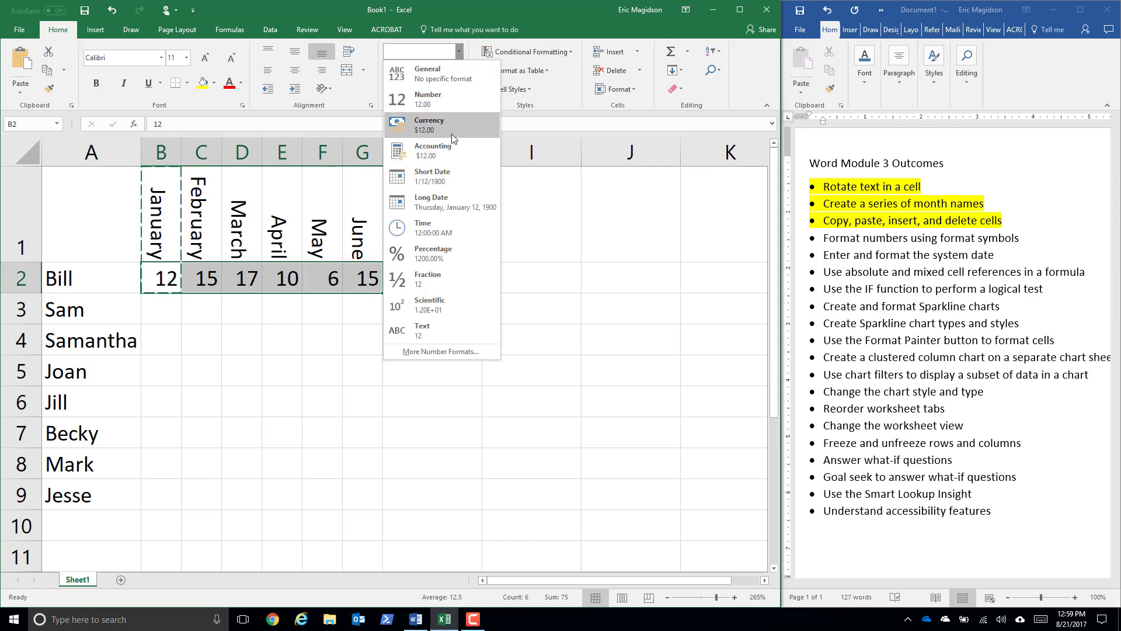
click(452, 149)
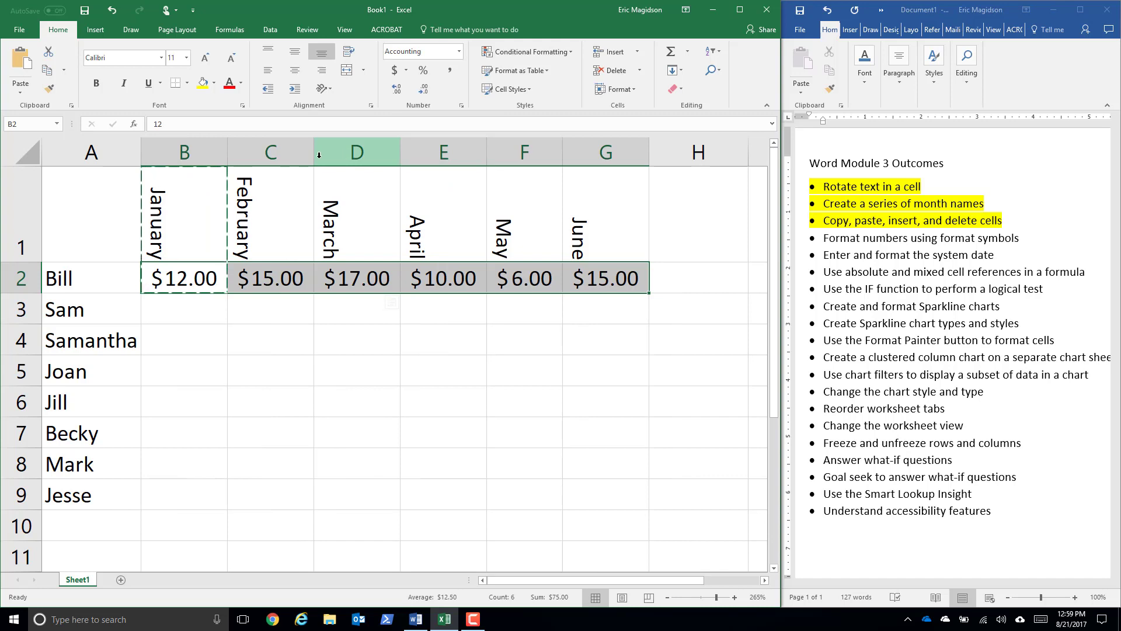
click(205, 359)
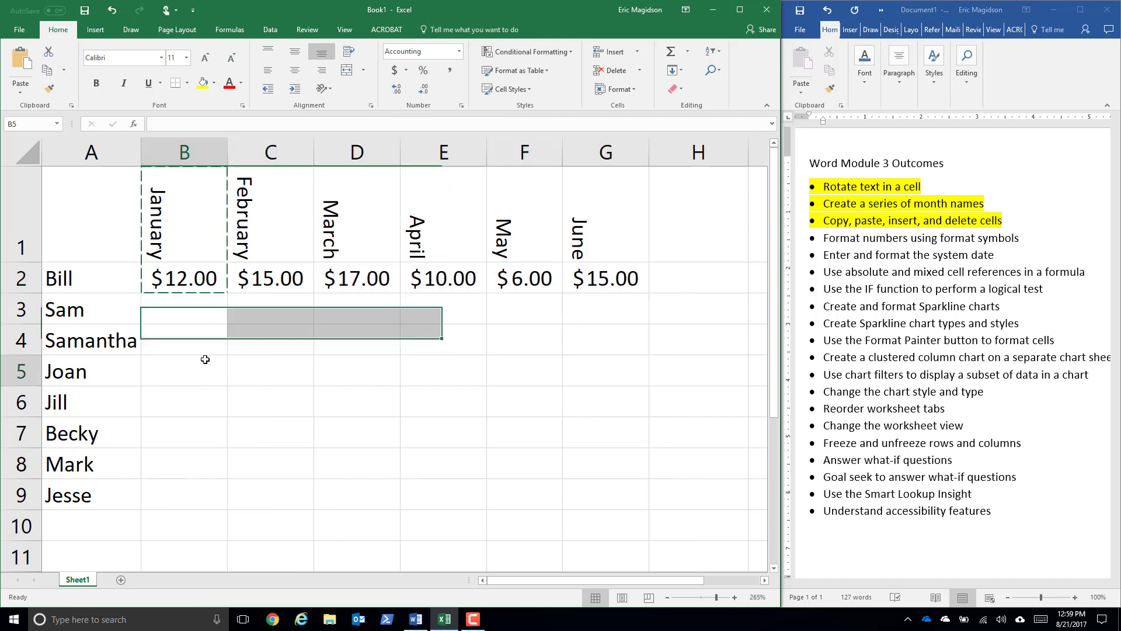
double_click(205, 359)
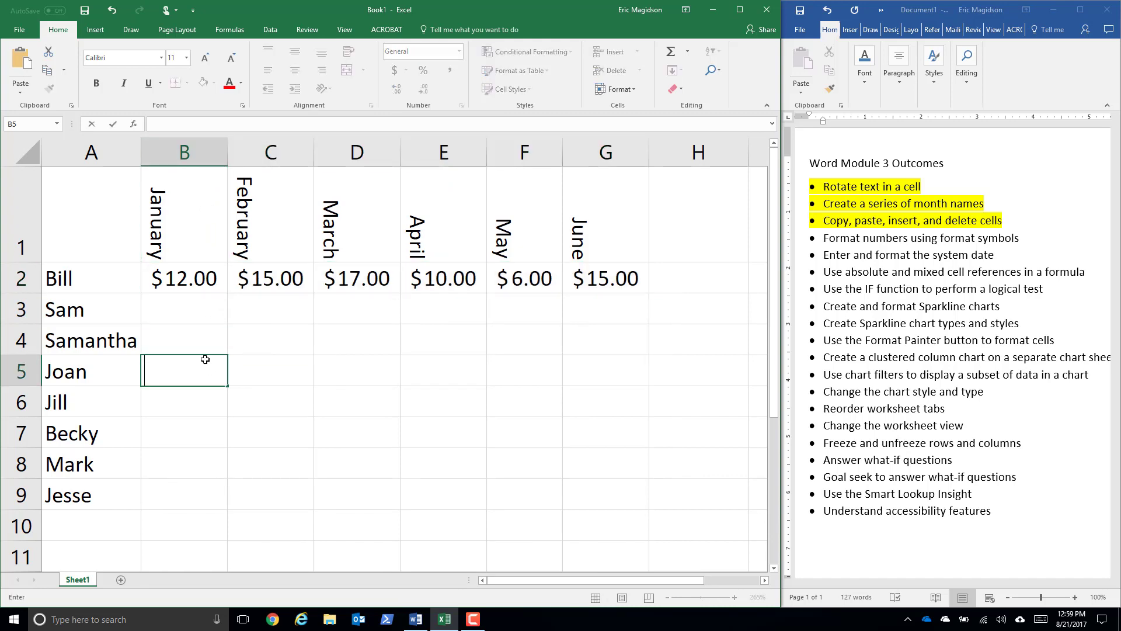
click(218, 349)
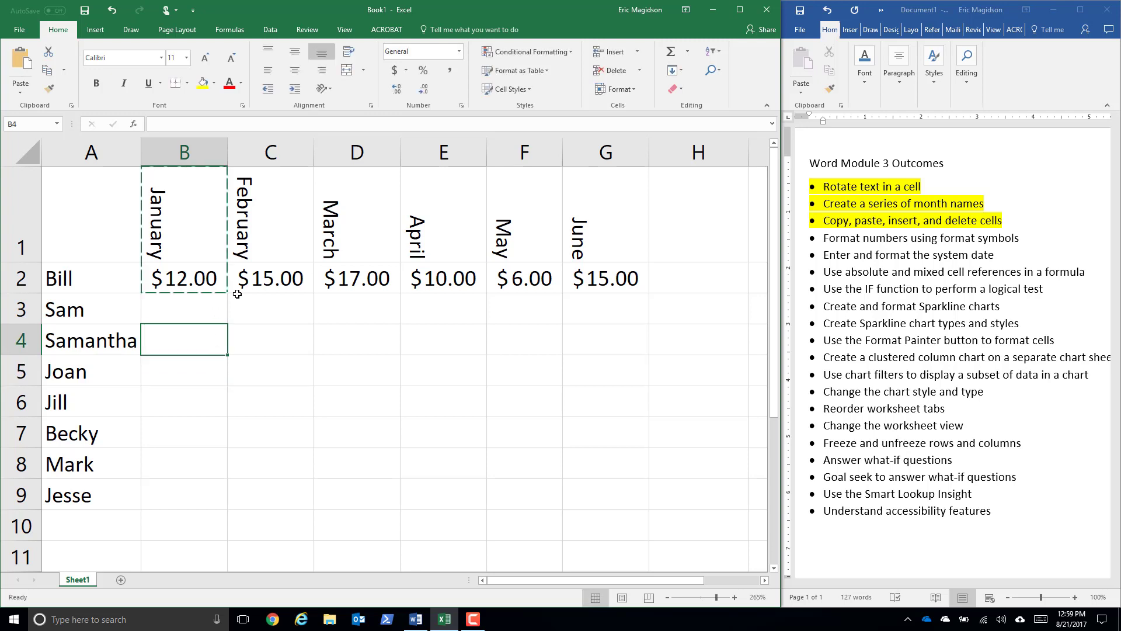
click(243, 349)
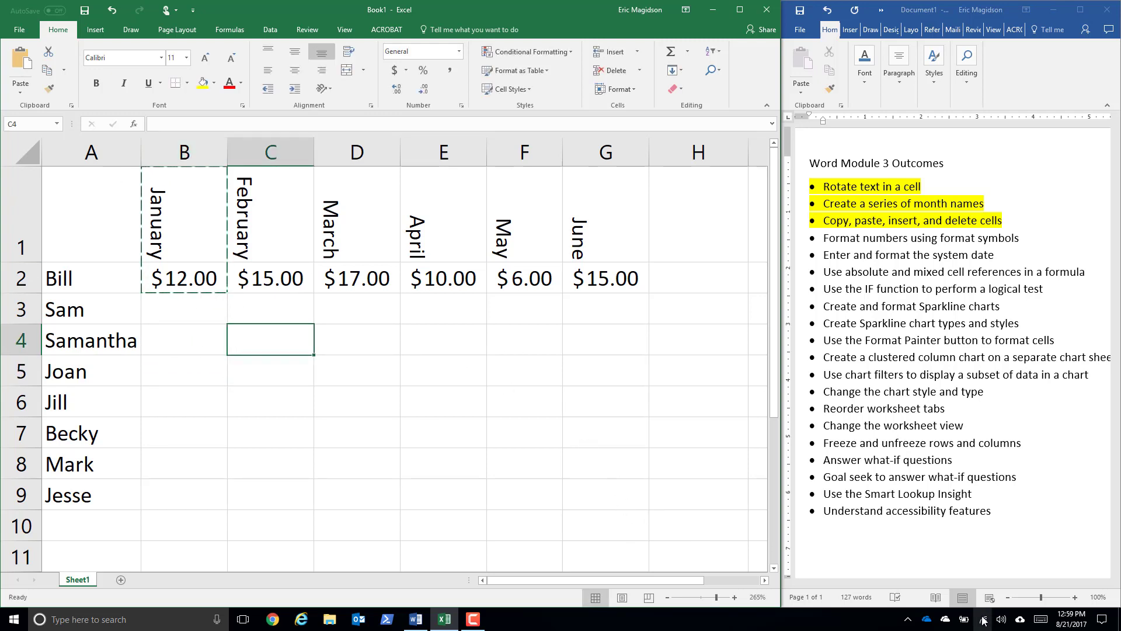
click(477, 622)
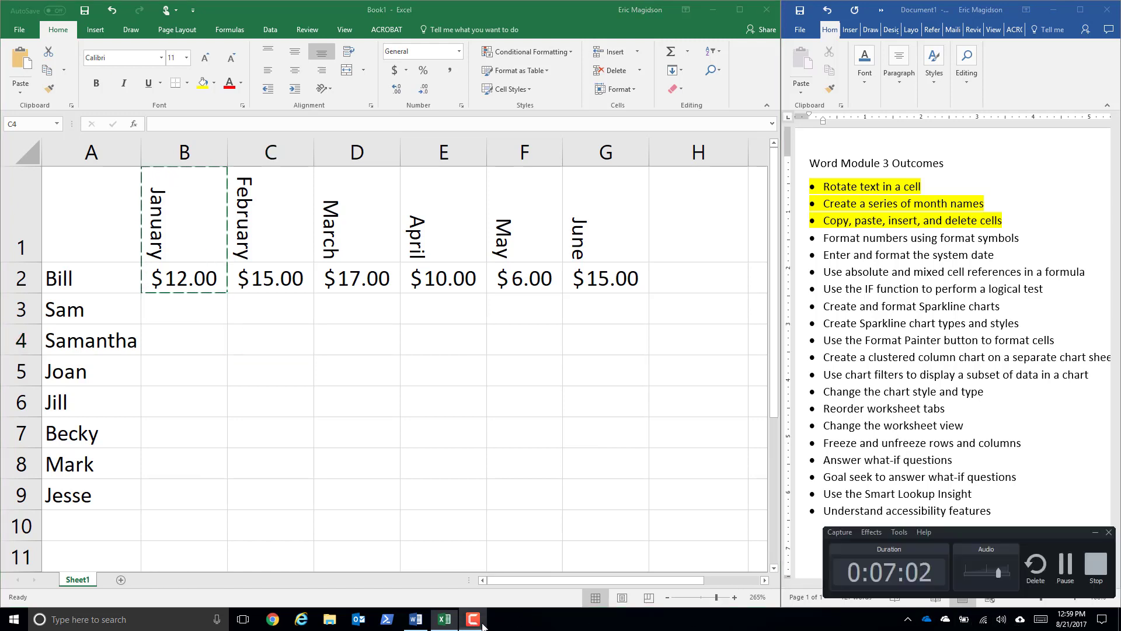
click(1063, 576)
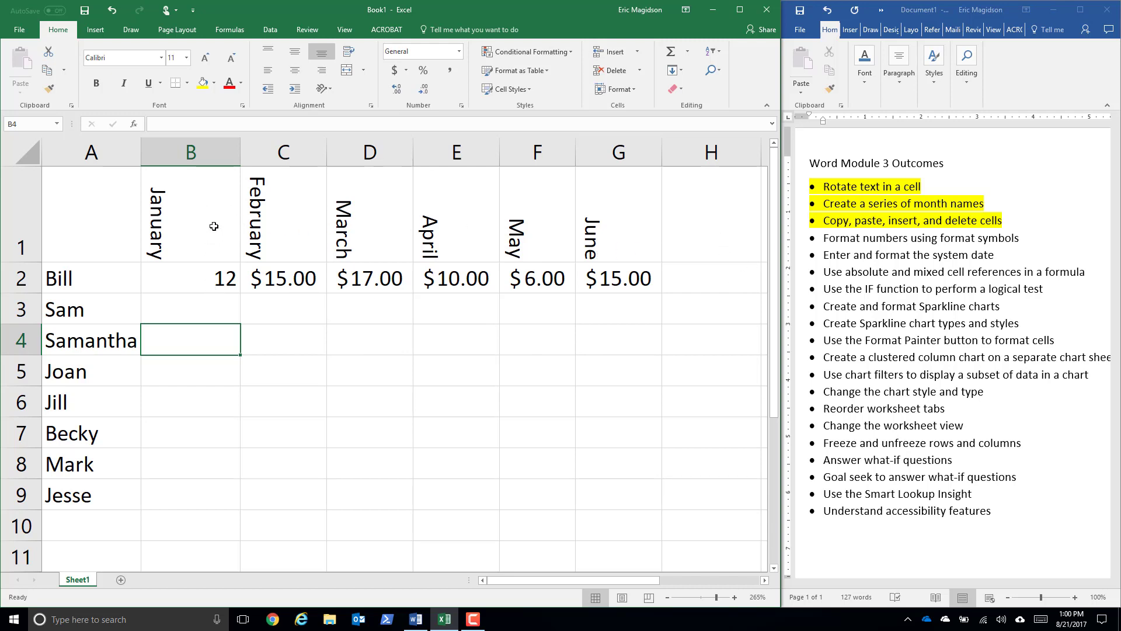
- Copy the Accounting format from C2 to the January value in B2 with Format Painter
click(281, 286)
click(57, 87)
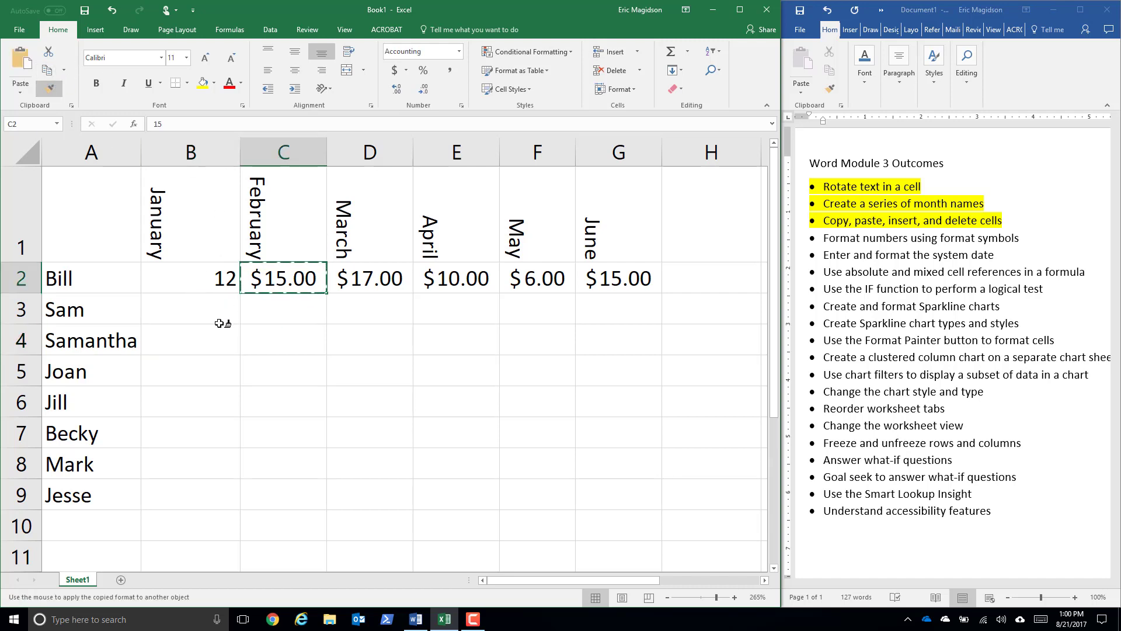
click(201, 283)
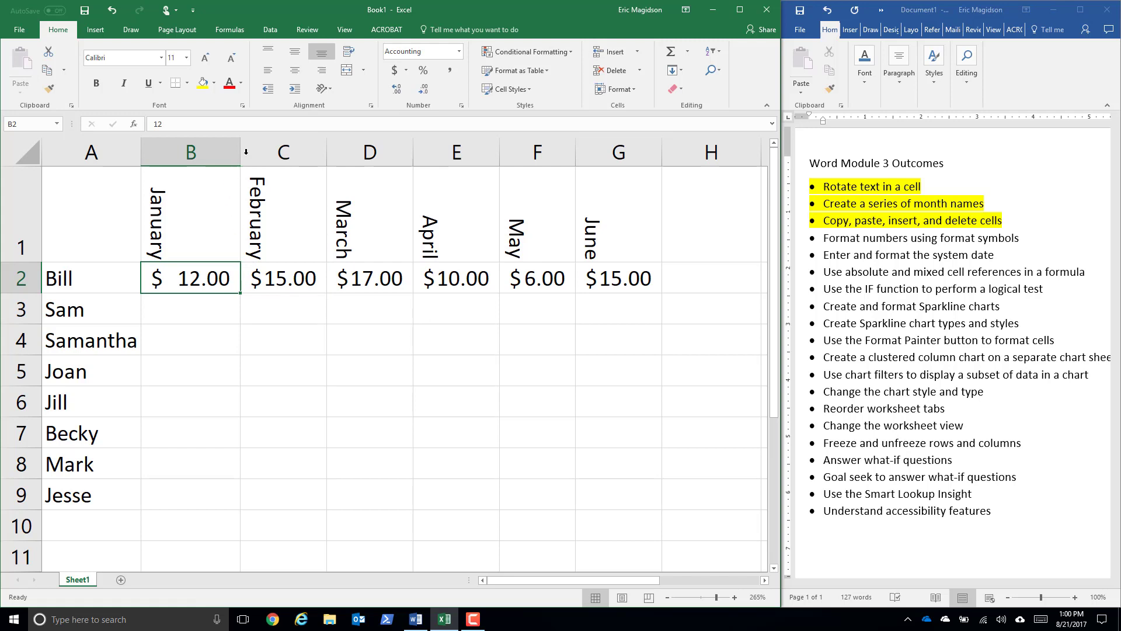
- Widen the January column and give the February to June columns a wider, uniform width
drag(260, 150, 262, 150)
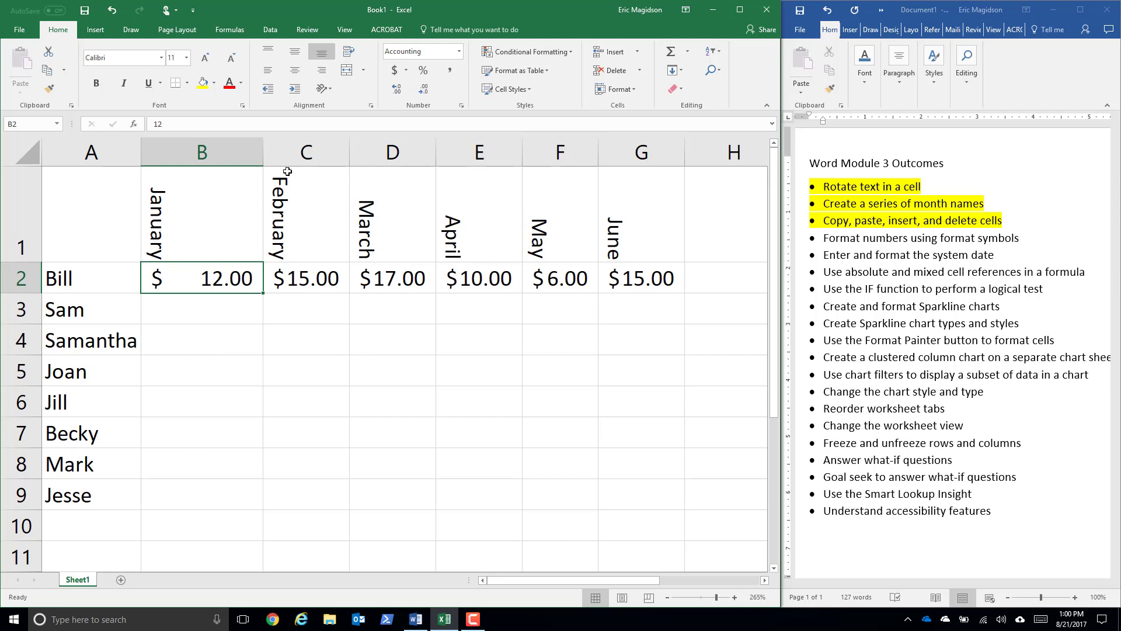
drag(280, 155, 703, 157)
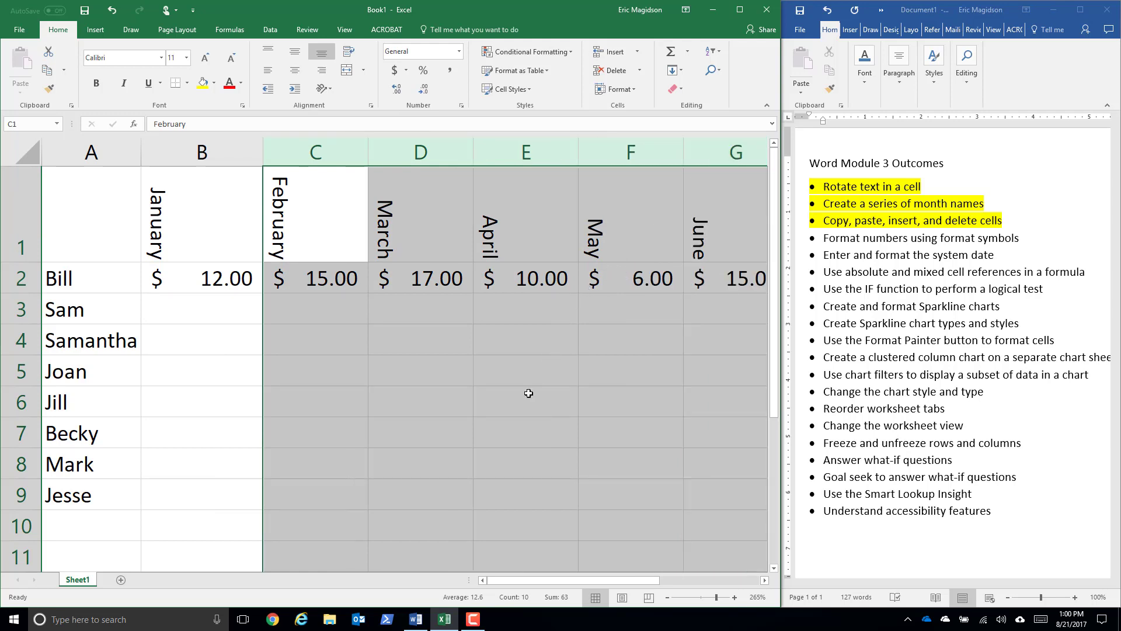
click(507, 389)
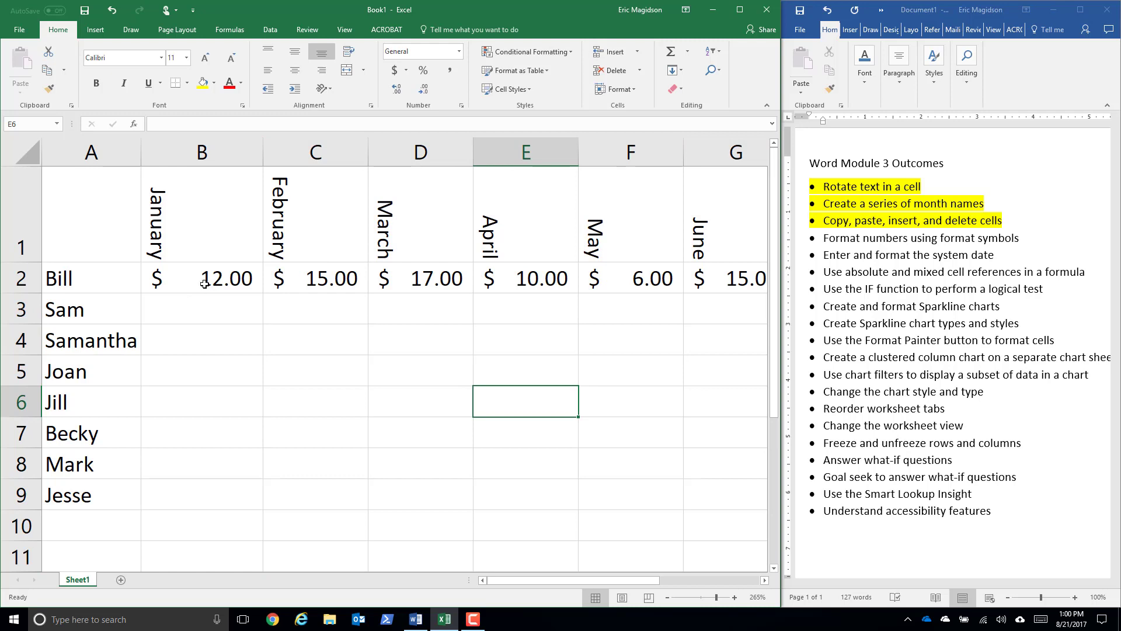
- Apply the Currency number format to the January to June values in B2:G2
drag(205, 283, 721, 274)
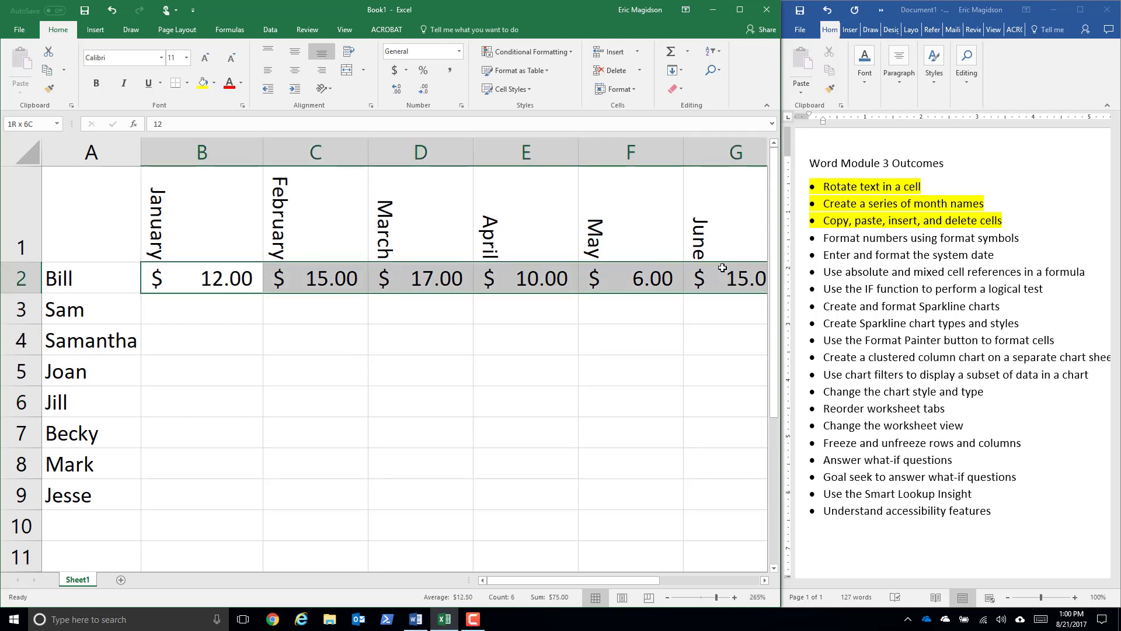
click(459, 52)
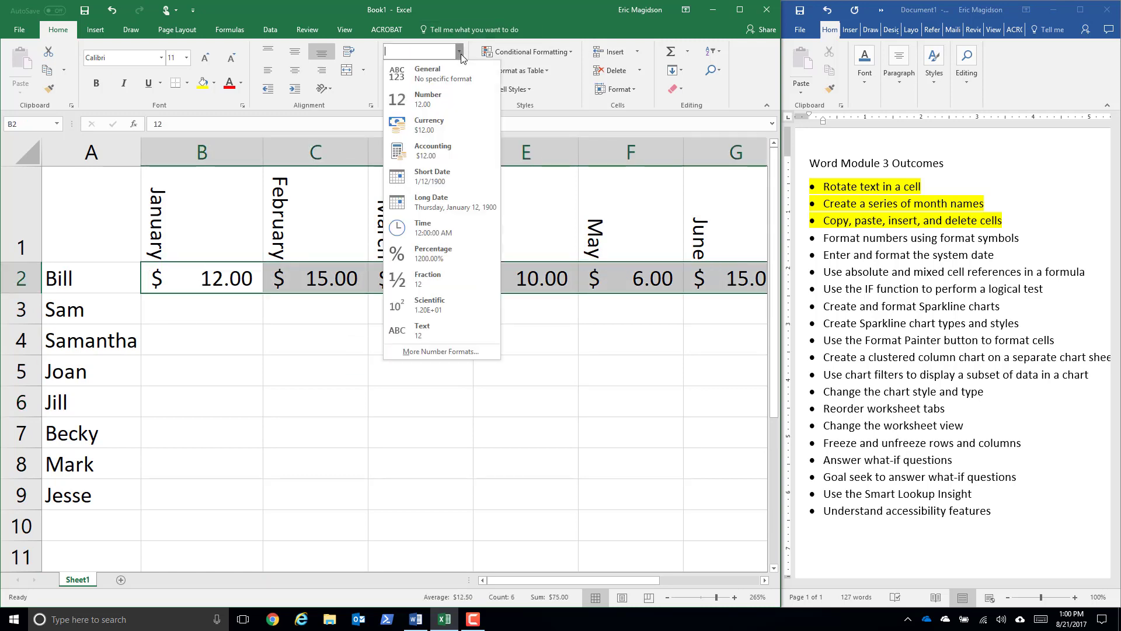
click(450, 125)
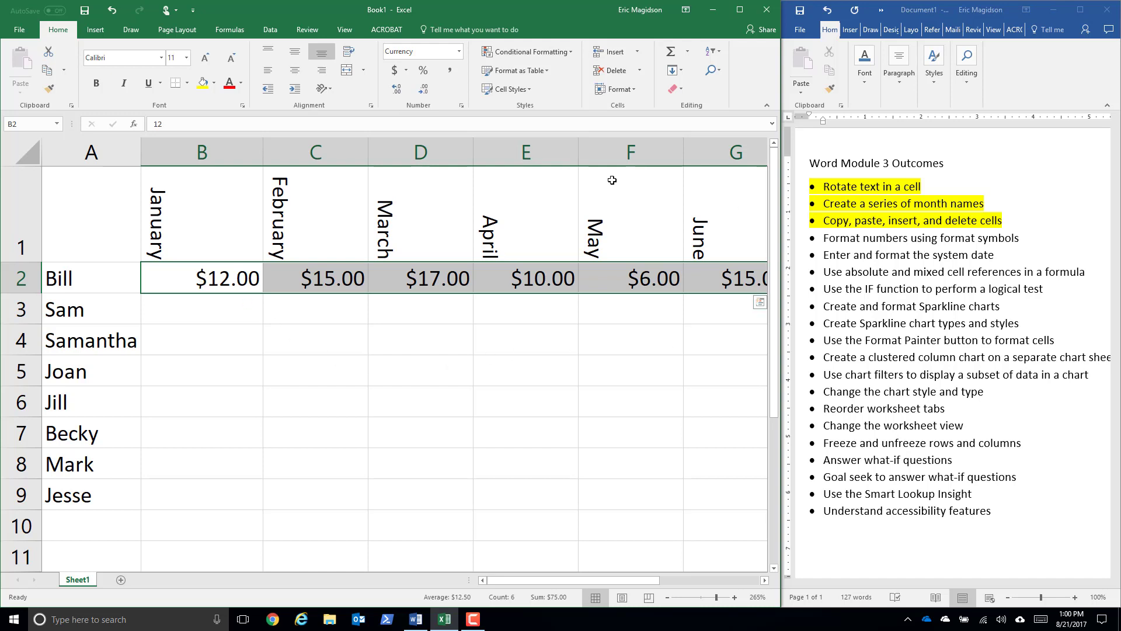
- Review the Custom category and the Special number formats for zip code, phone number and social security number, leaving the cells' format as is
click(459, 52)
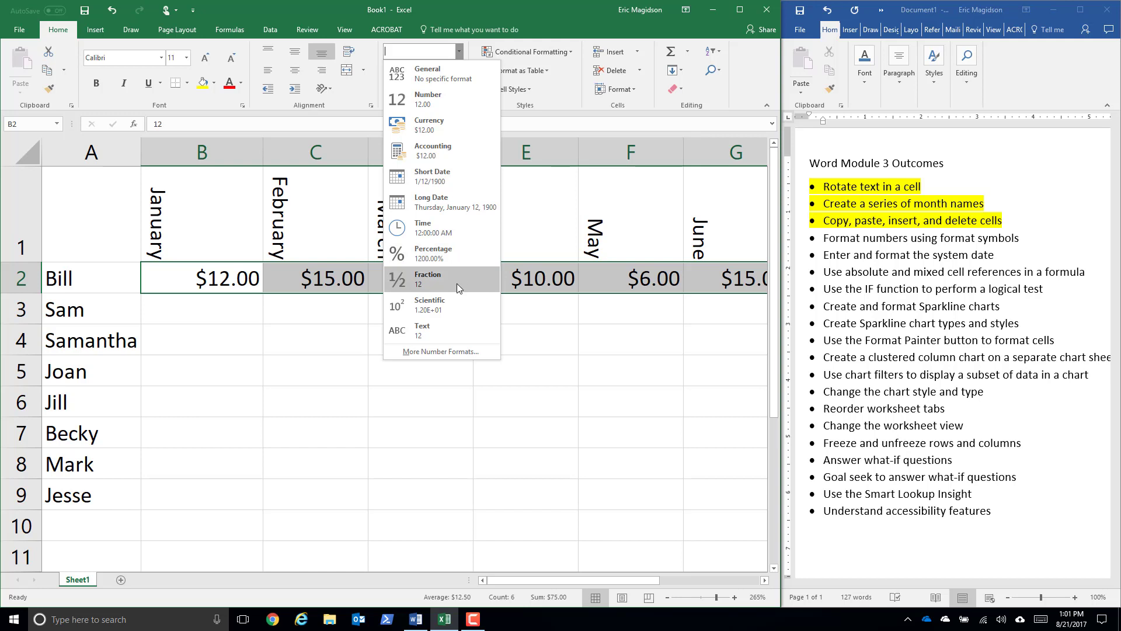
click(450, 350)
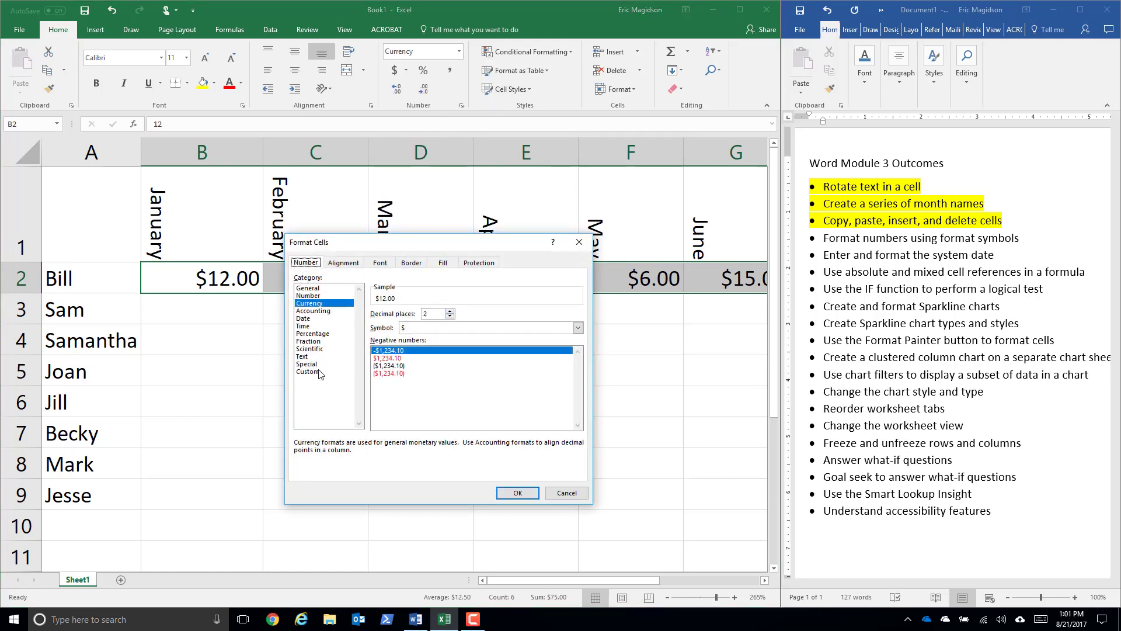
click(318, 372)
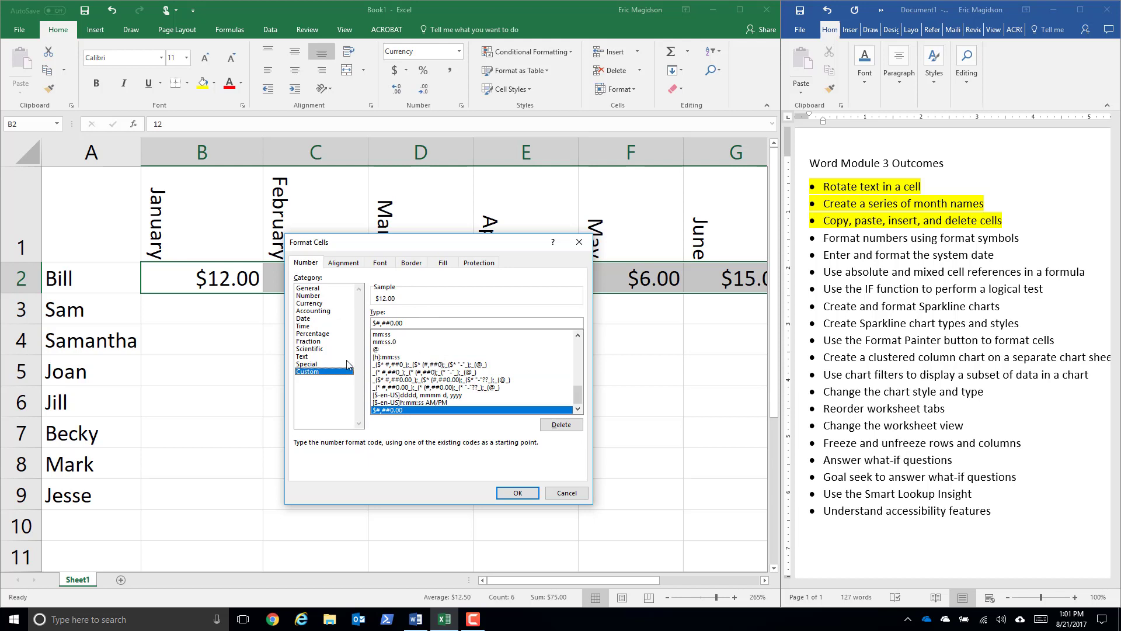
click(314, 364)
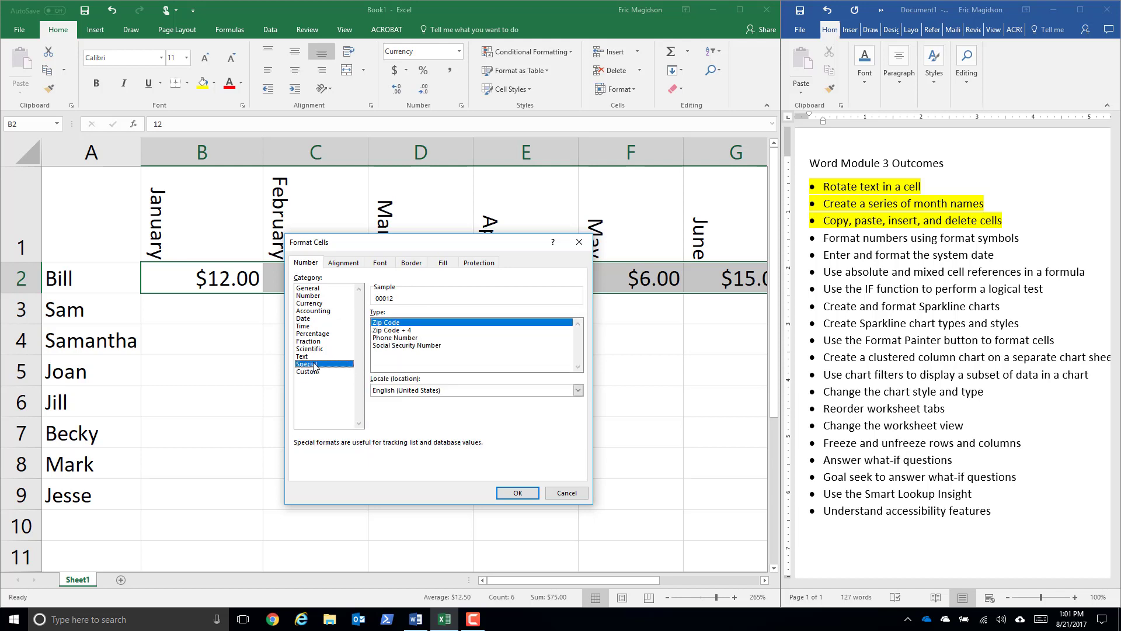
click(400, 330)
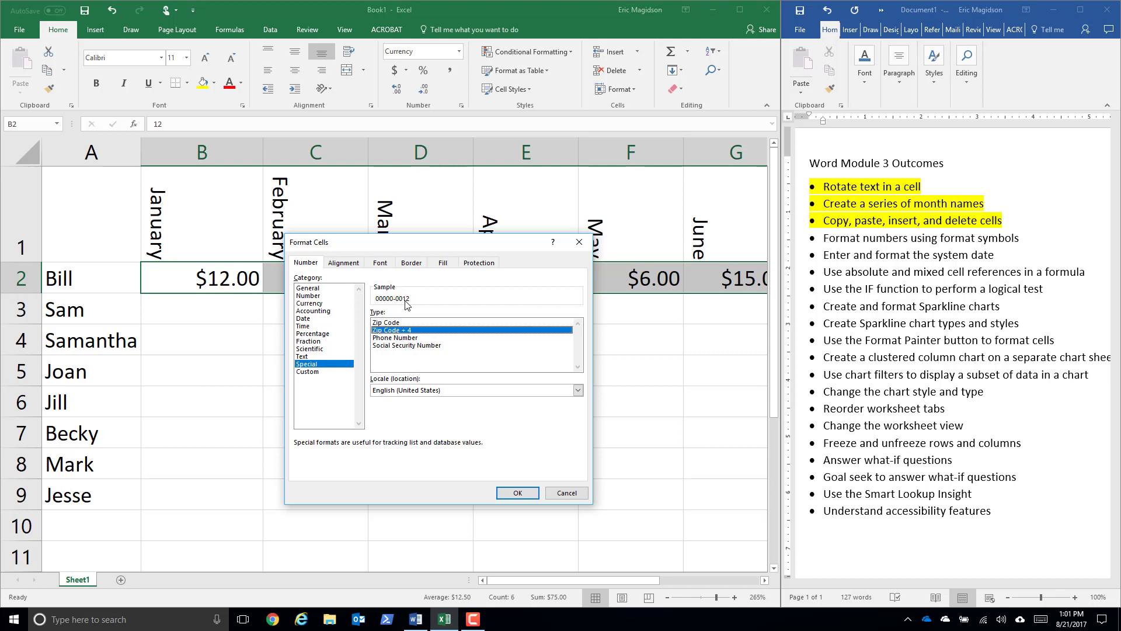
click(409, 338)
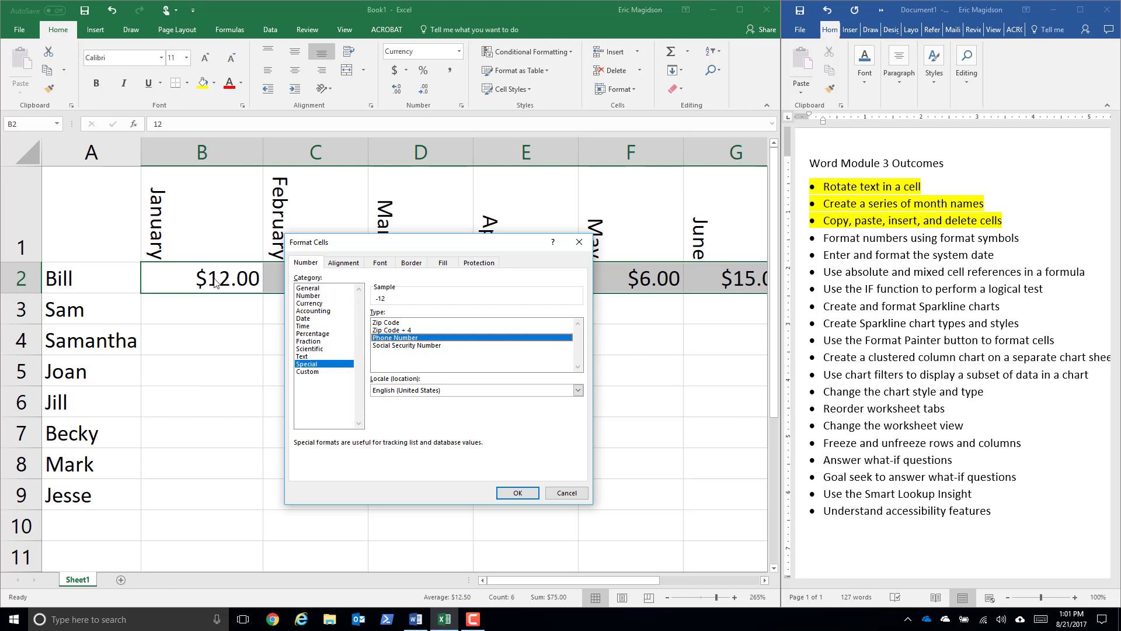
click(419, 346)
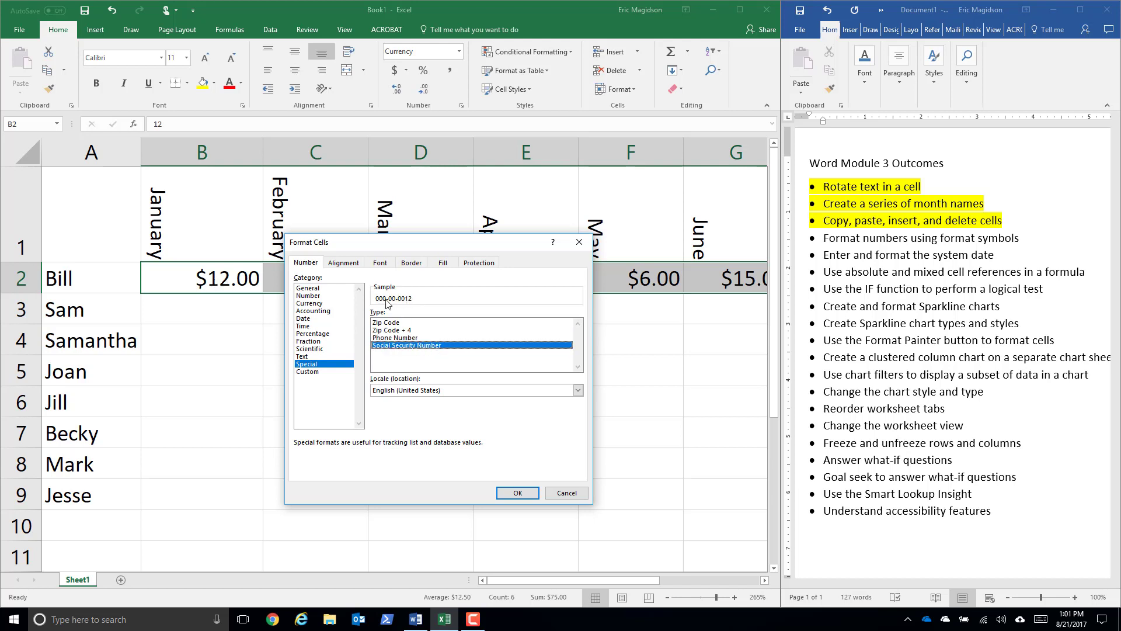
click(584, 497)
- Switch to the Word outcomes list and highlight "Format numbers using format symbols" in yellow
click(976, 241)
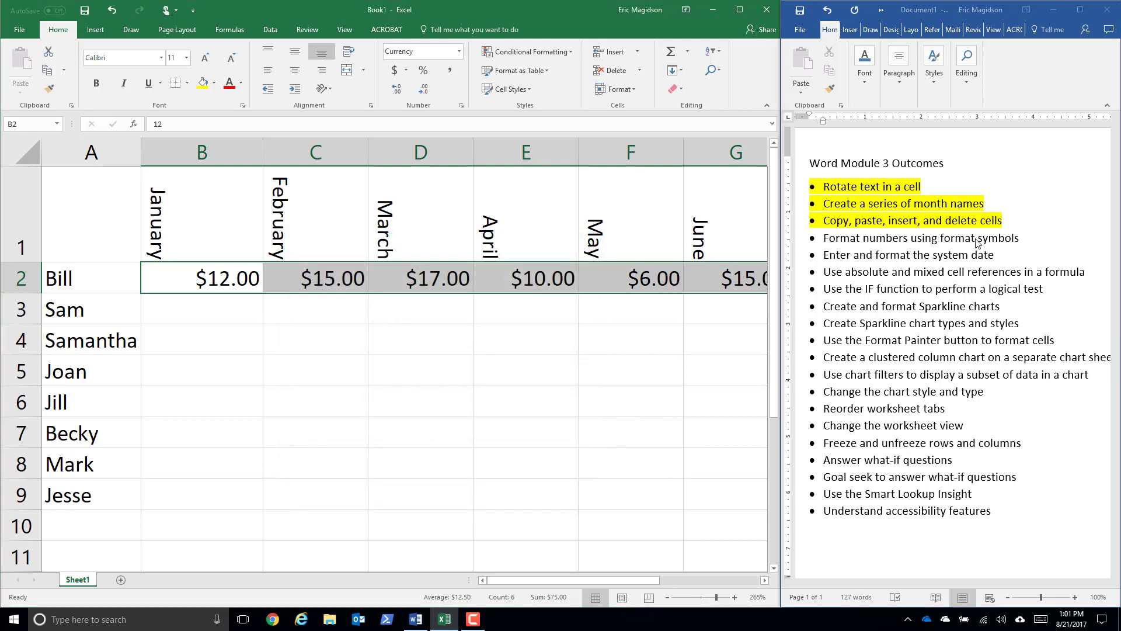
triple_click(992, 239)
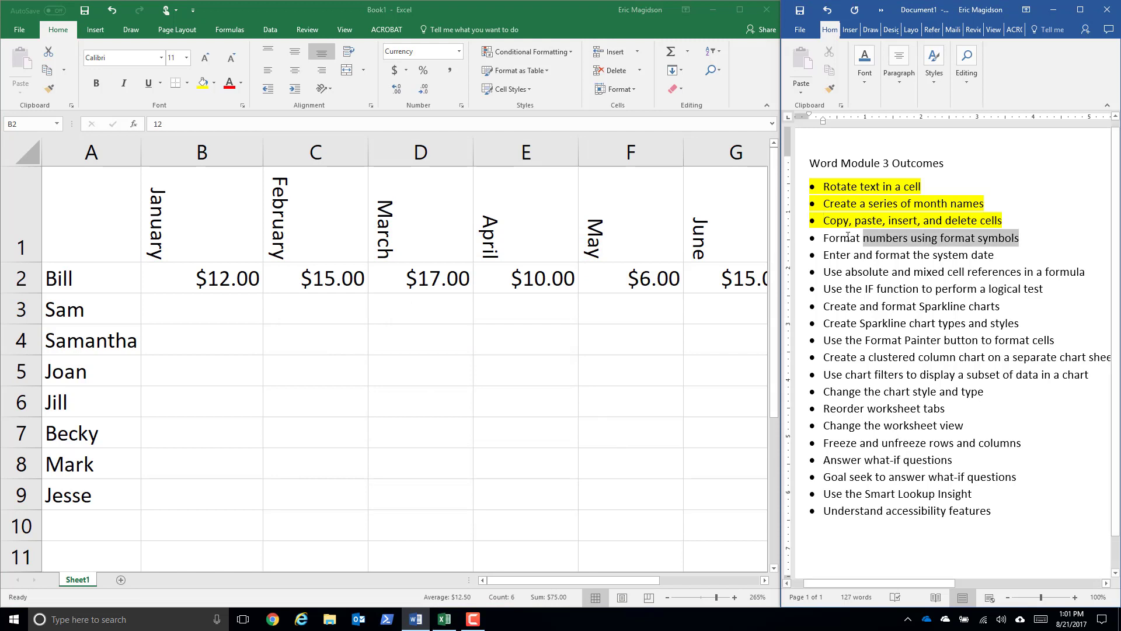
click(866, 82)
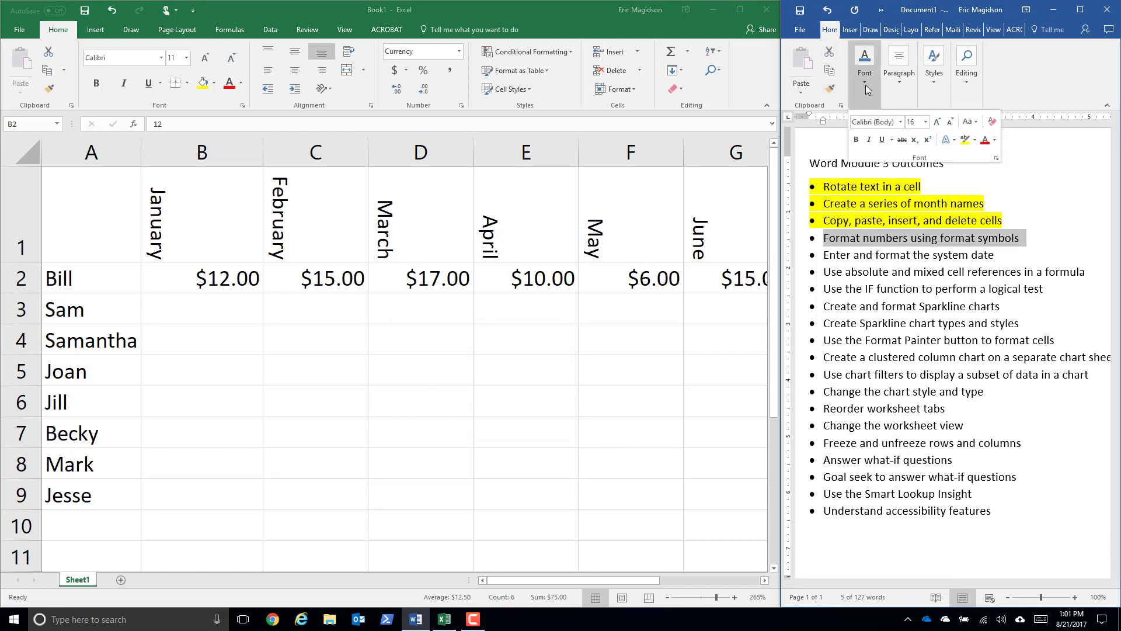
click(965, 141)
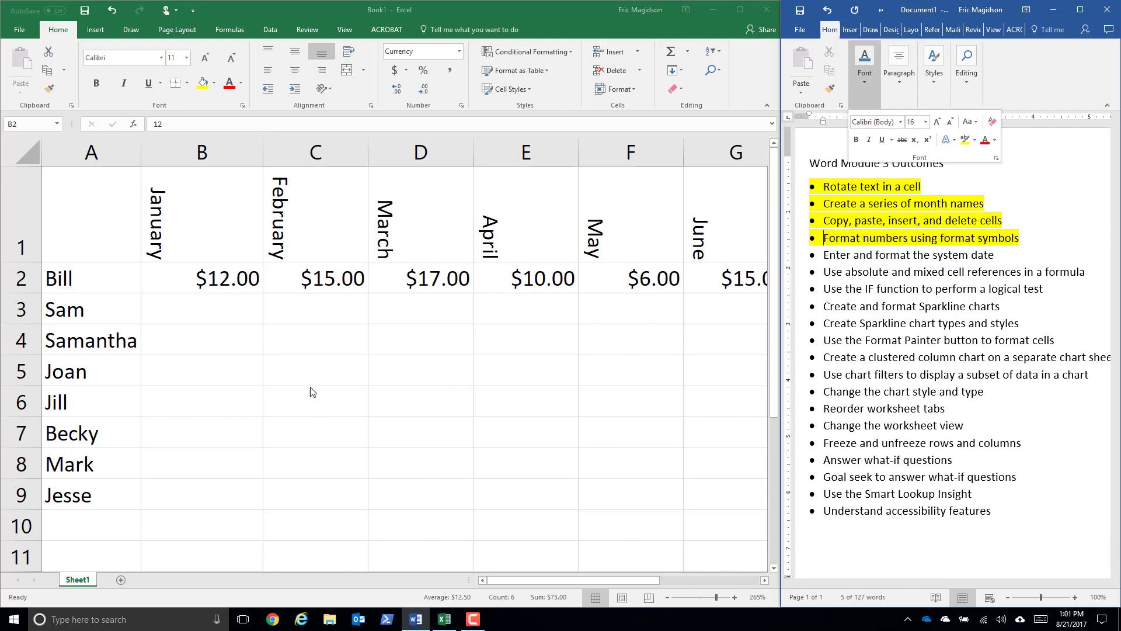
- Enter =RANDBETWEEN(10,20) in cell B3 and fill the formula across and down to cover B3:G9
click(253, 303)
click(244, 308)
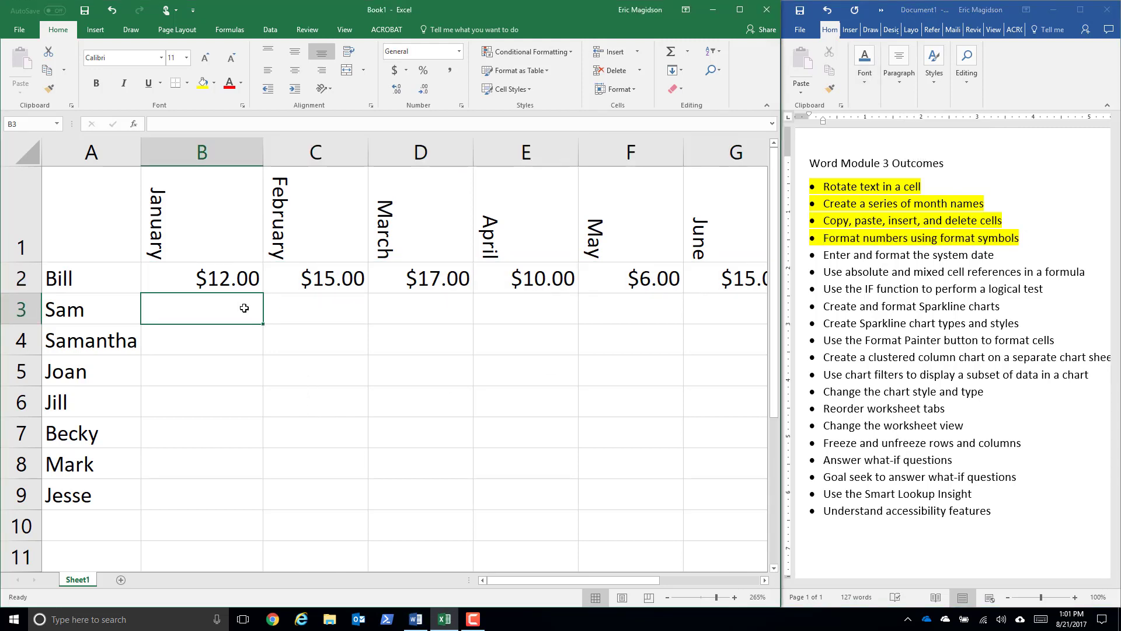
ctrl+scroll(244, 308, down, 1)
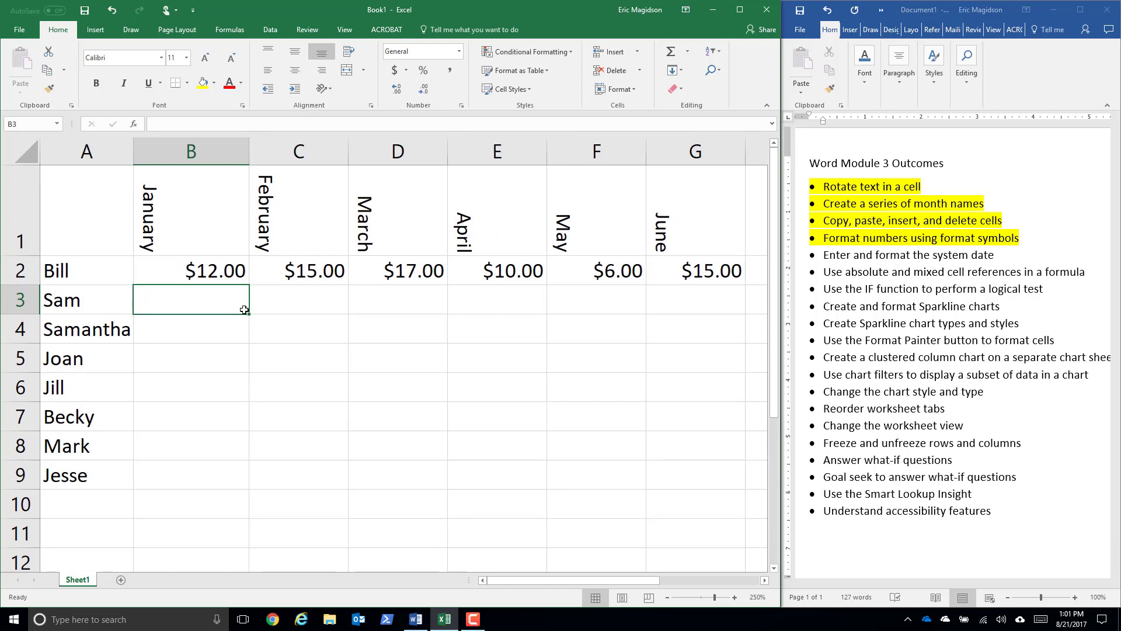
text(=rand)
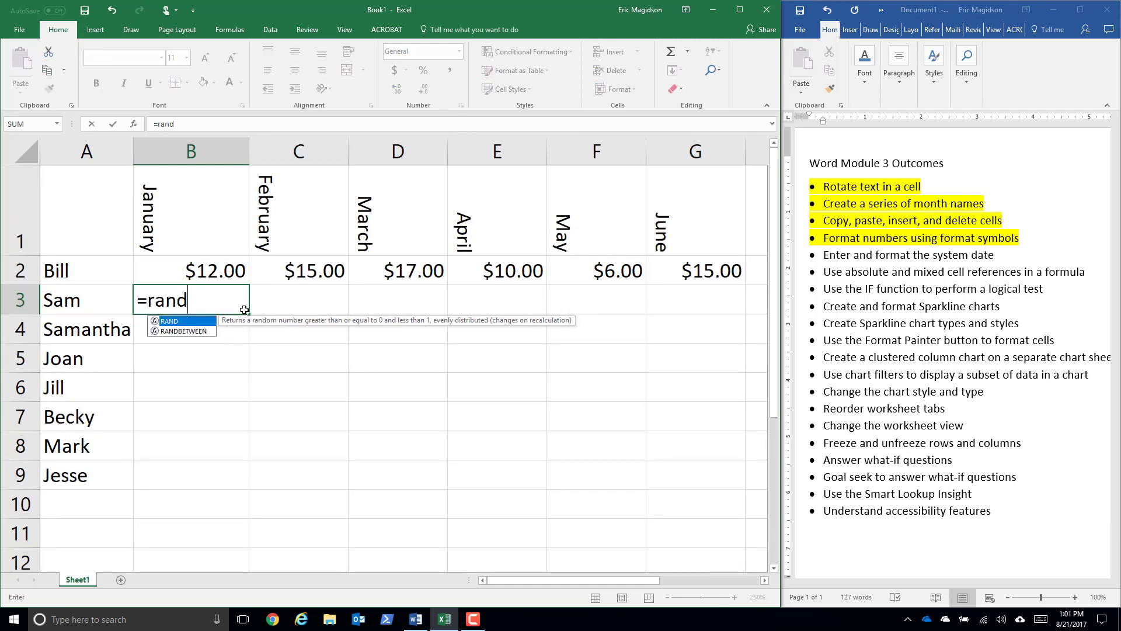
click(202, 334)
double_click(200, 331)
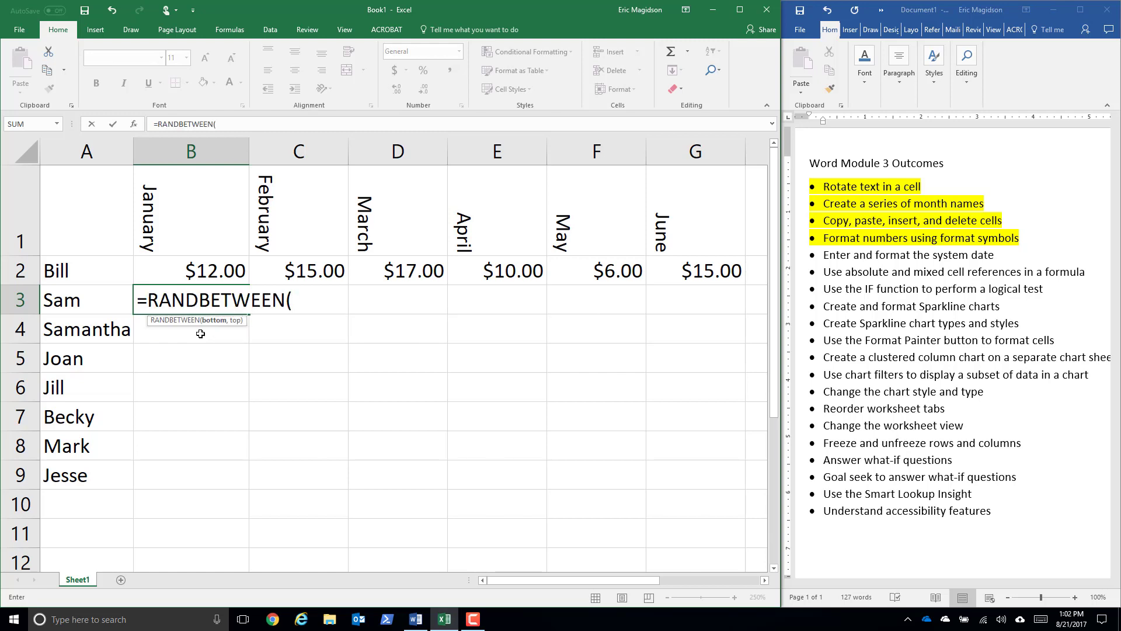
text(10,20))
key(Return)
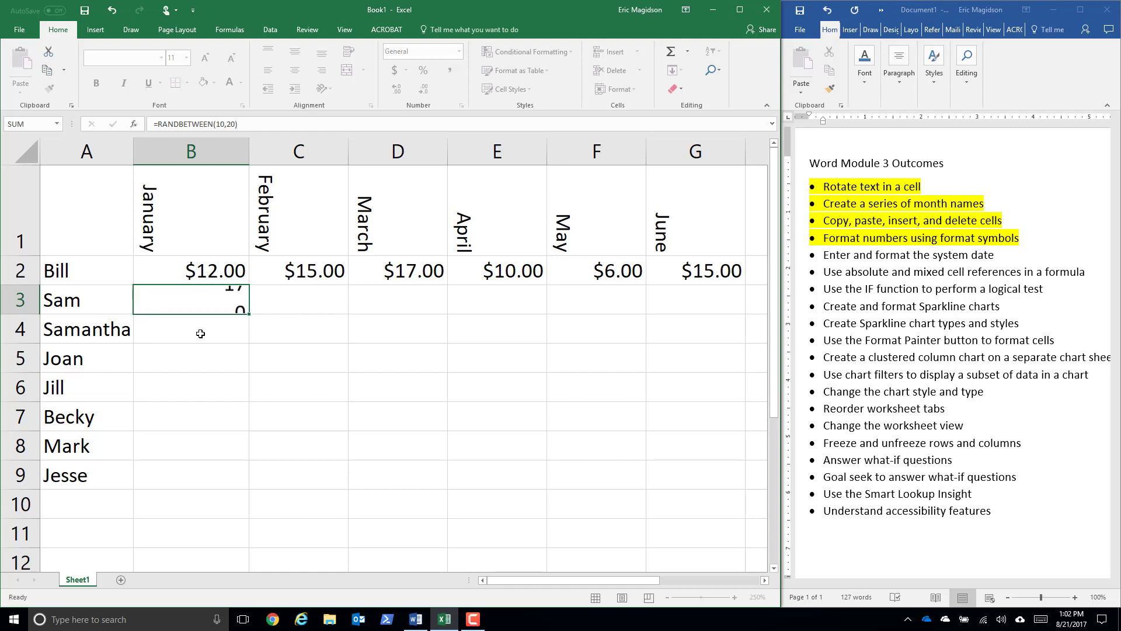
click(221, 302)
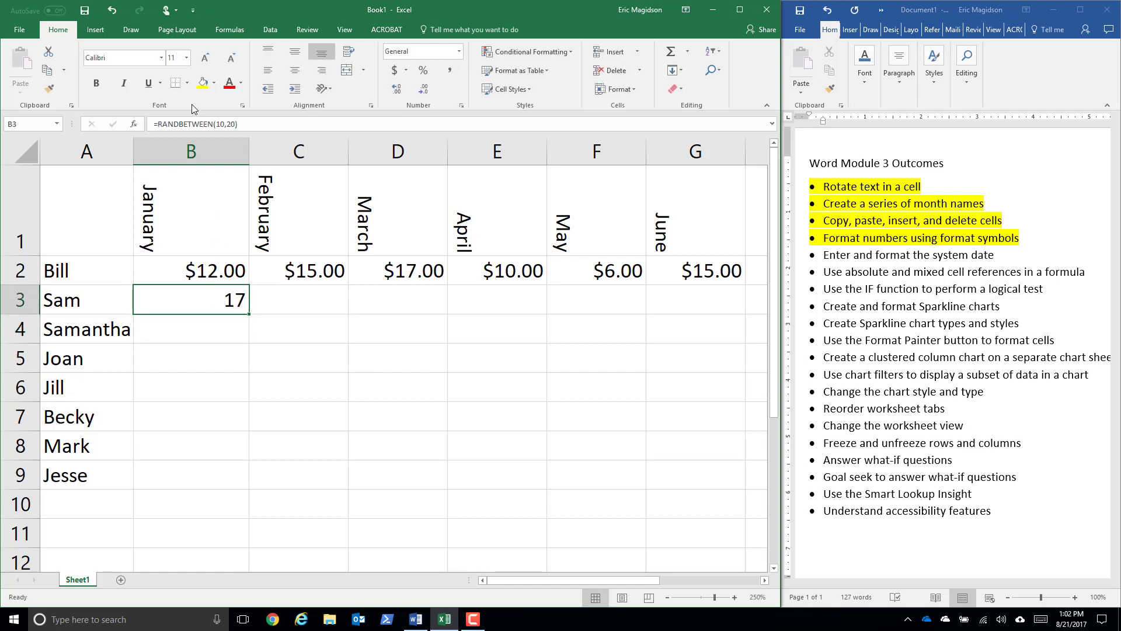
drag(251, 314, 730, 490)
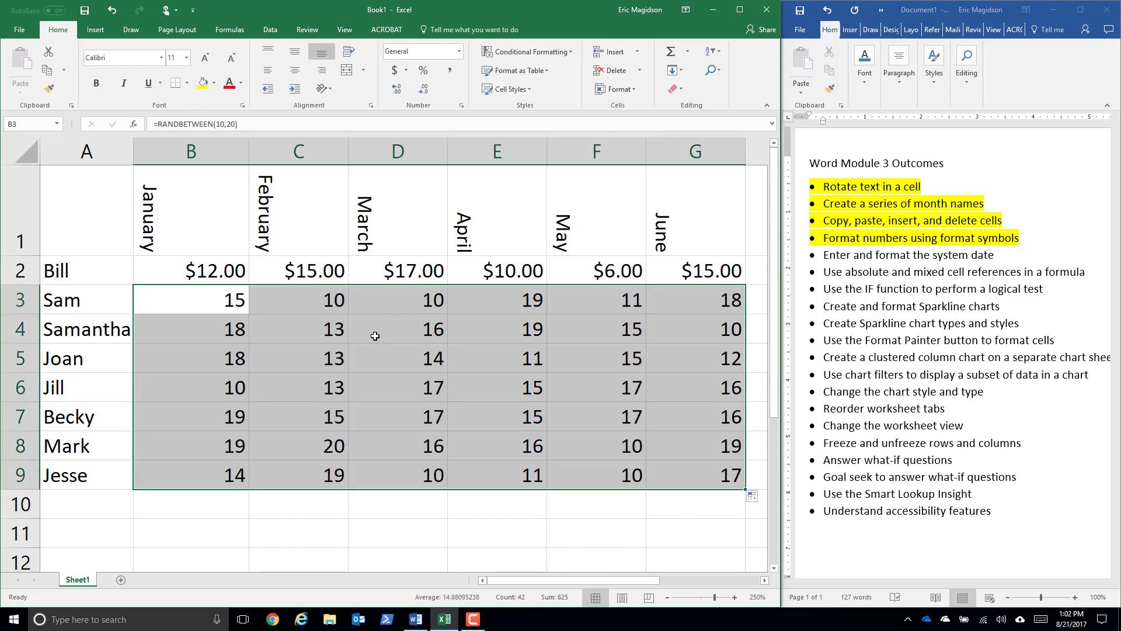
- Copy the random-number block B3:G9 and paste it over itself as values only
right_click(342, 354)
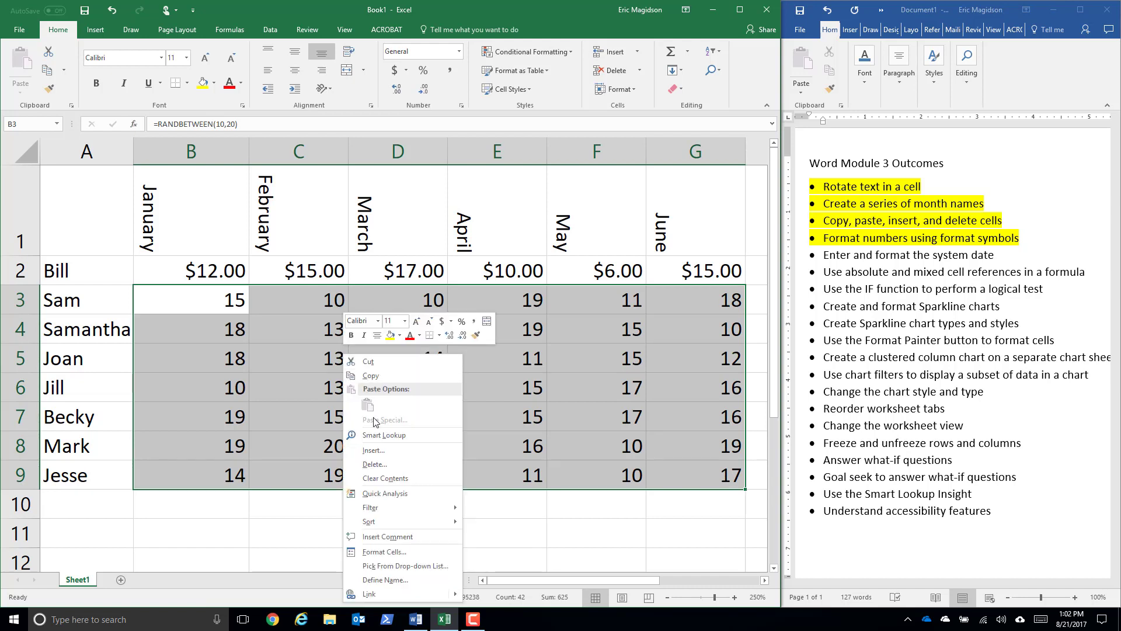
click(370, 377)
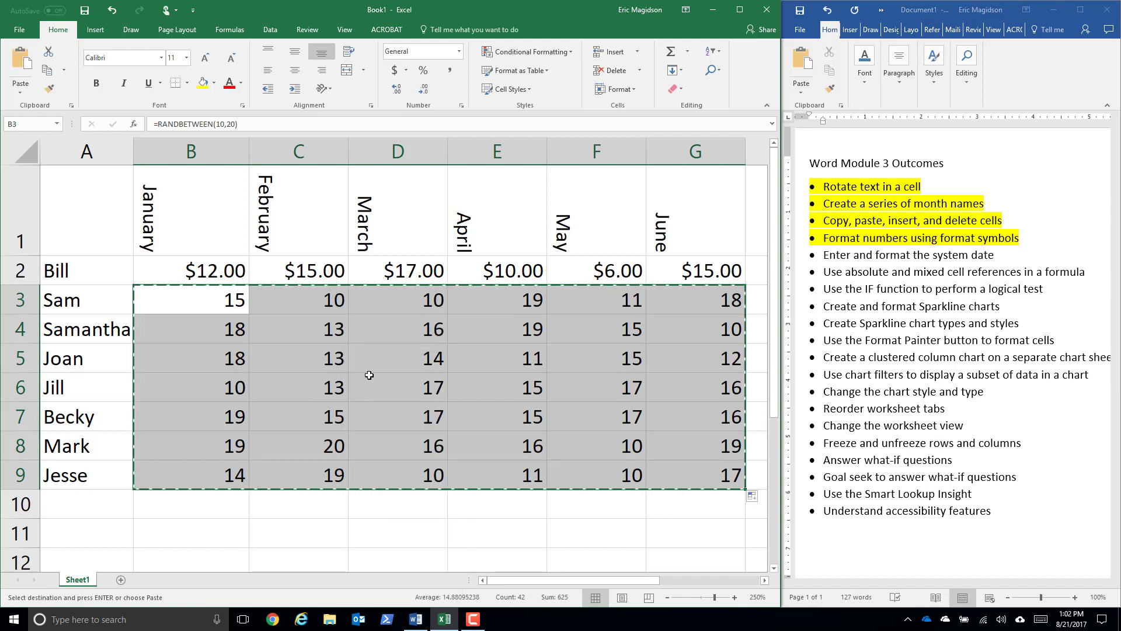
right_click(222, 317)
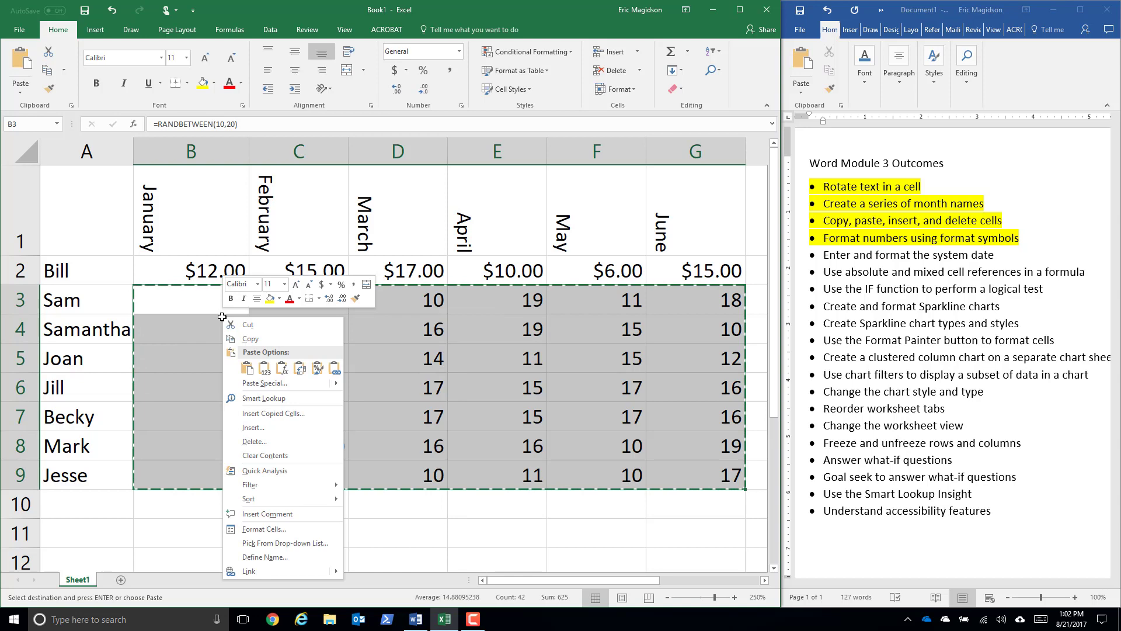
click(264, 368)
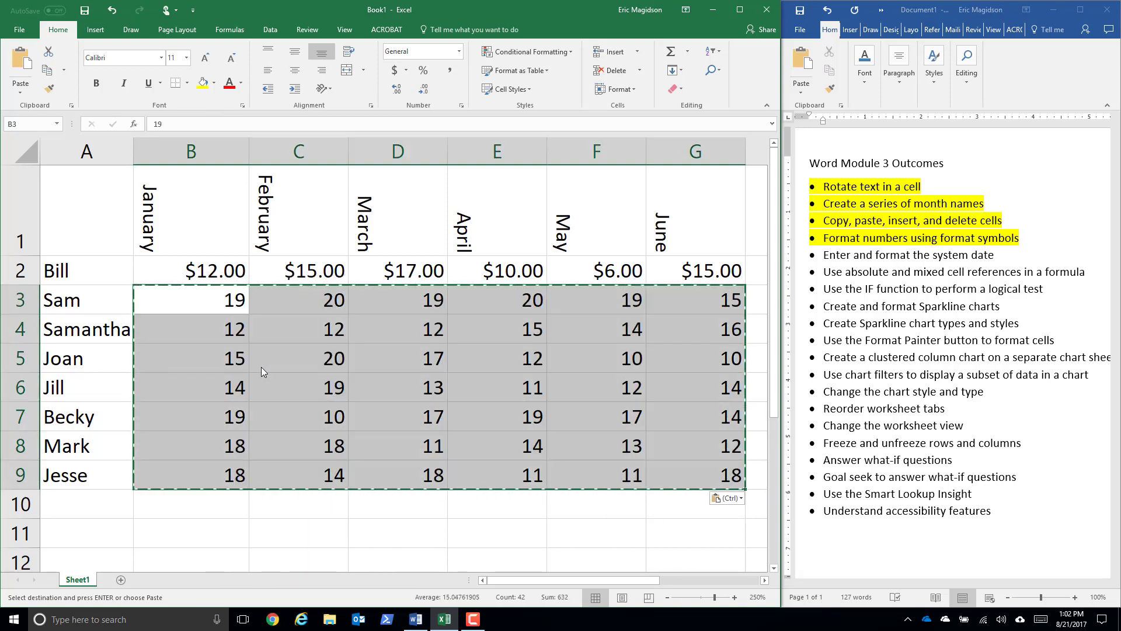
- Check whether B3 and B4 hold formulas or fixed values, and whether editing an empty cell below the table recalculates them
key(Down)
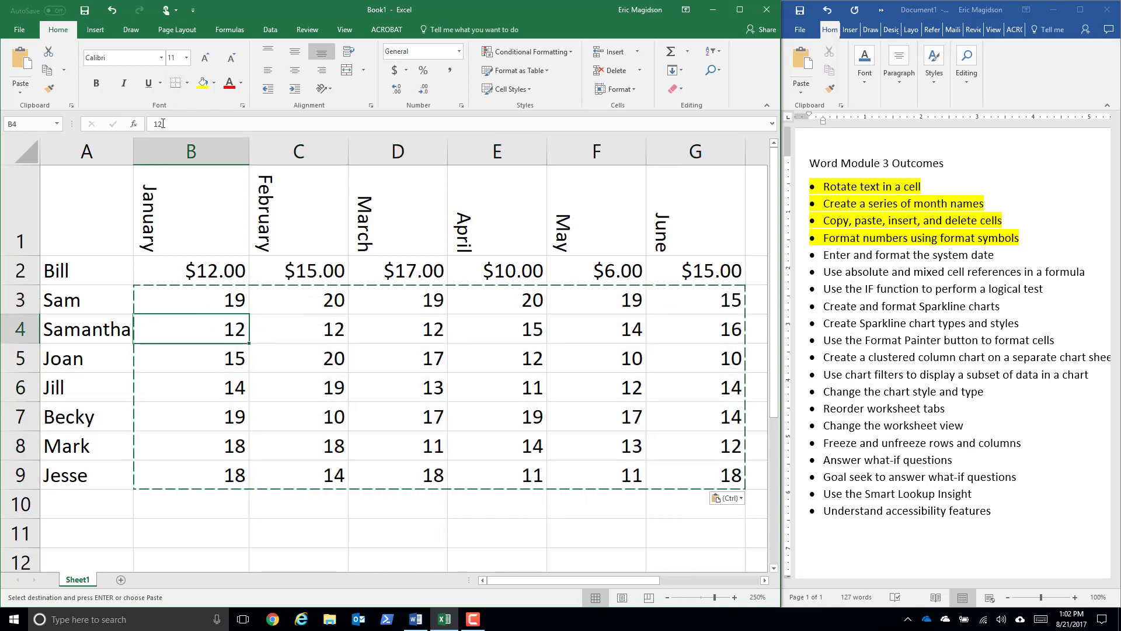
click(217, 303)
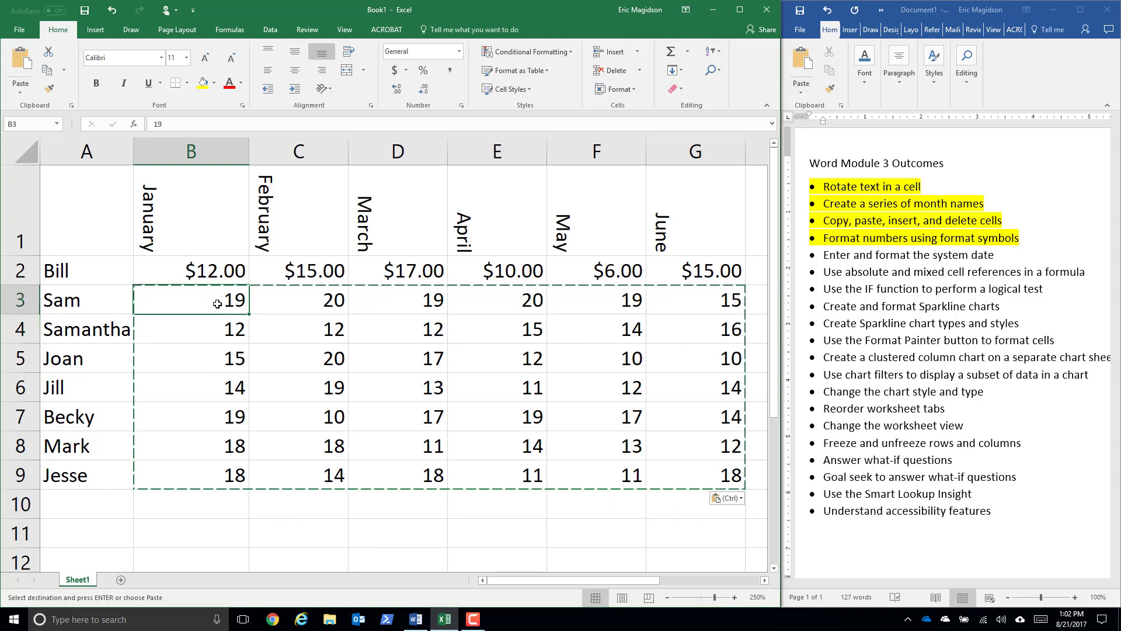
click(221, 535)
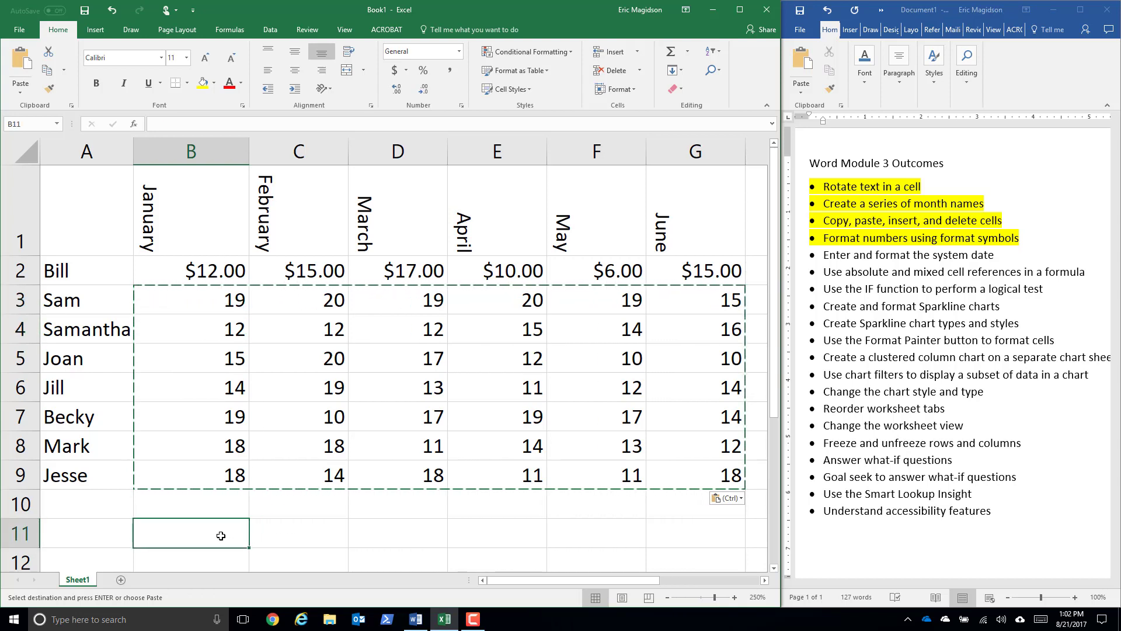
key(Down)
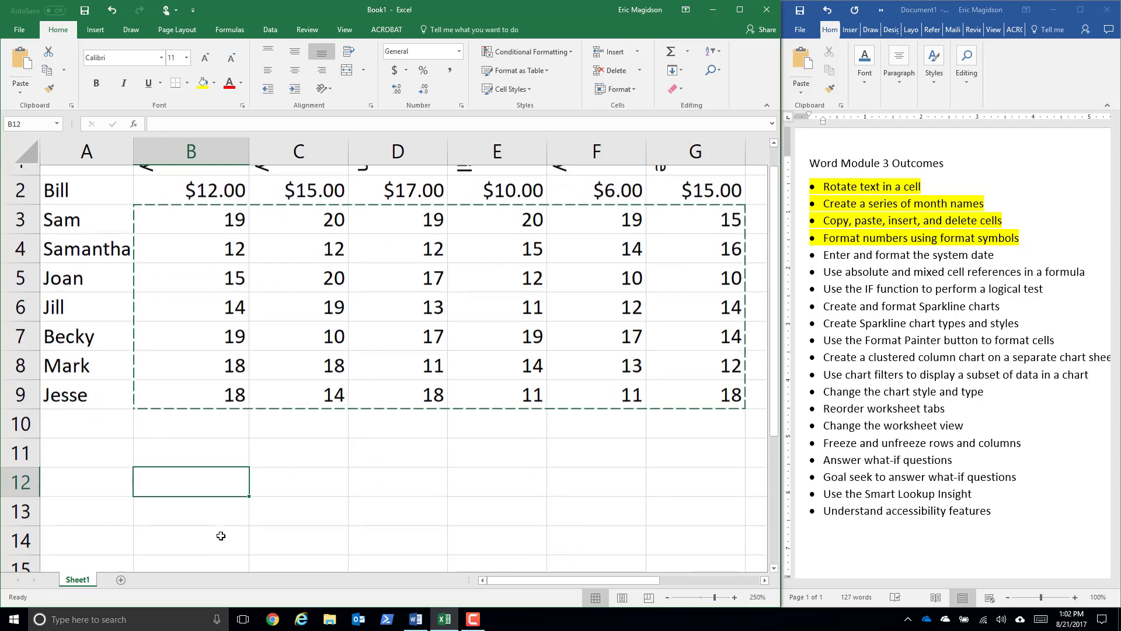
key(BackSpace)
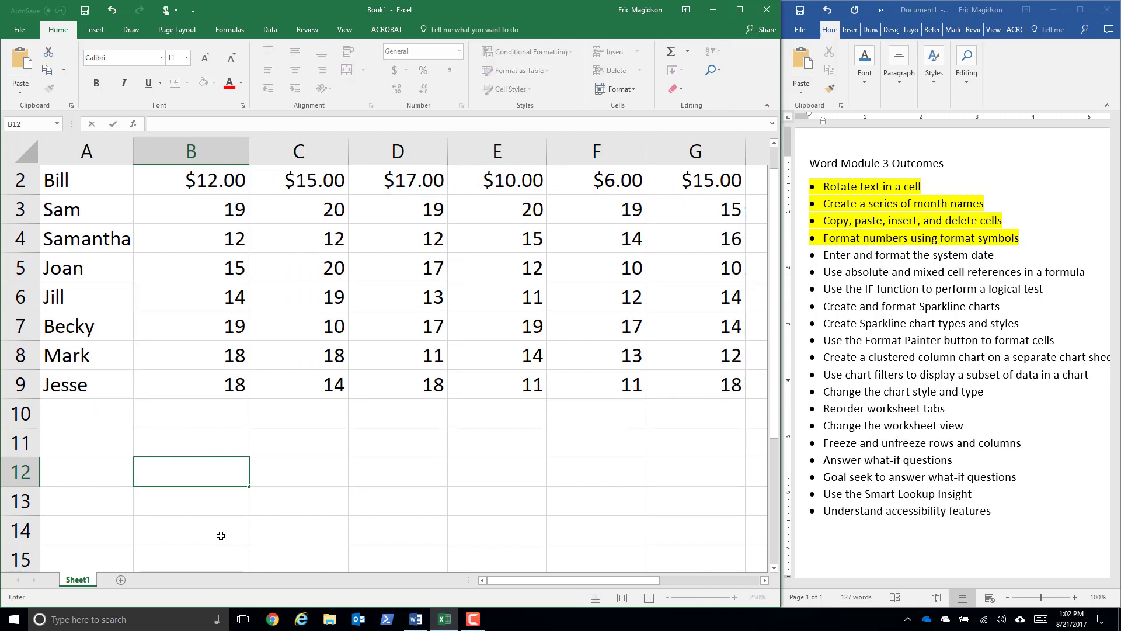
click(242, 216)
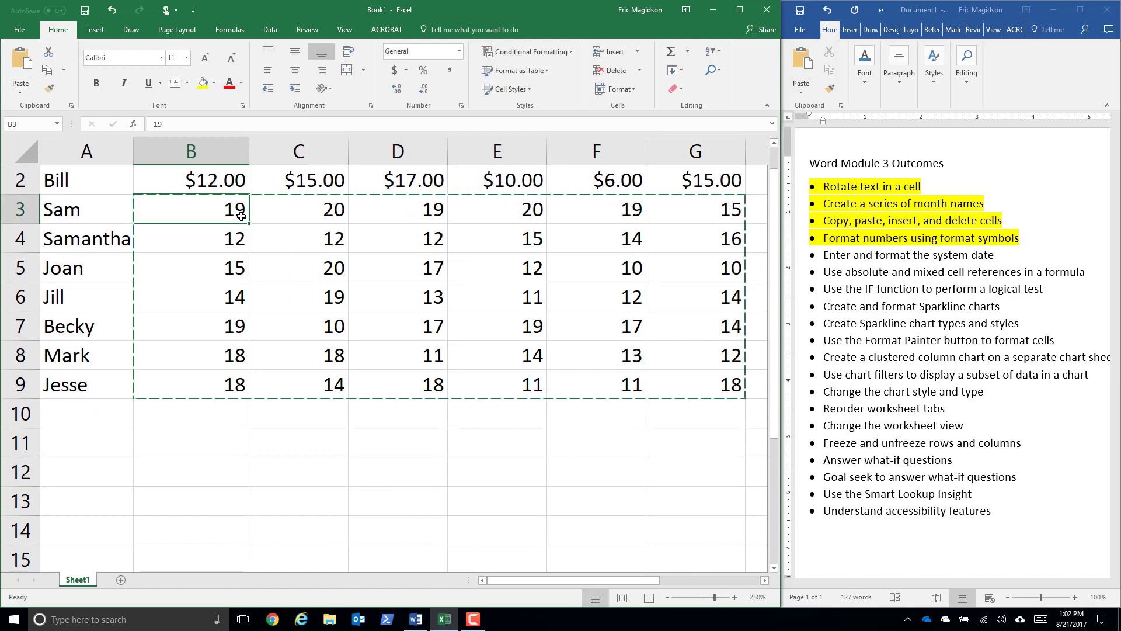
click(279, 493)
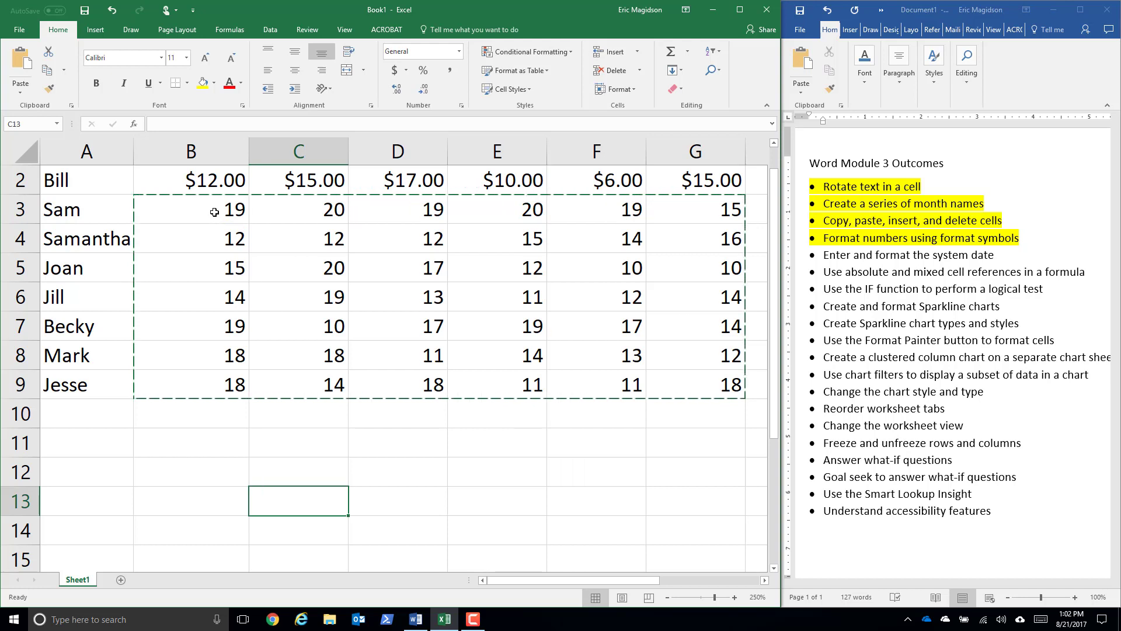
click(190, 423)
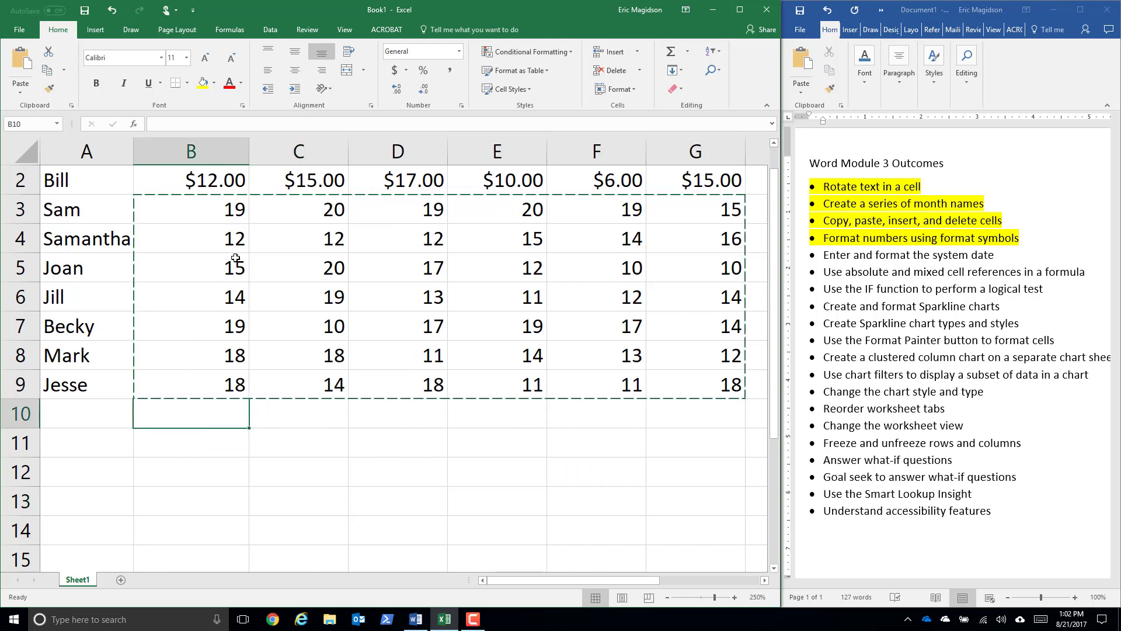
scroll(235, 258, up, 1)
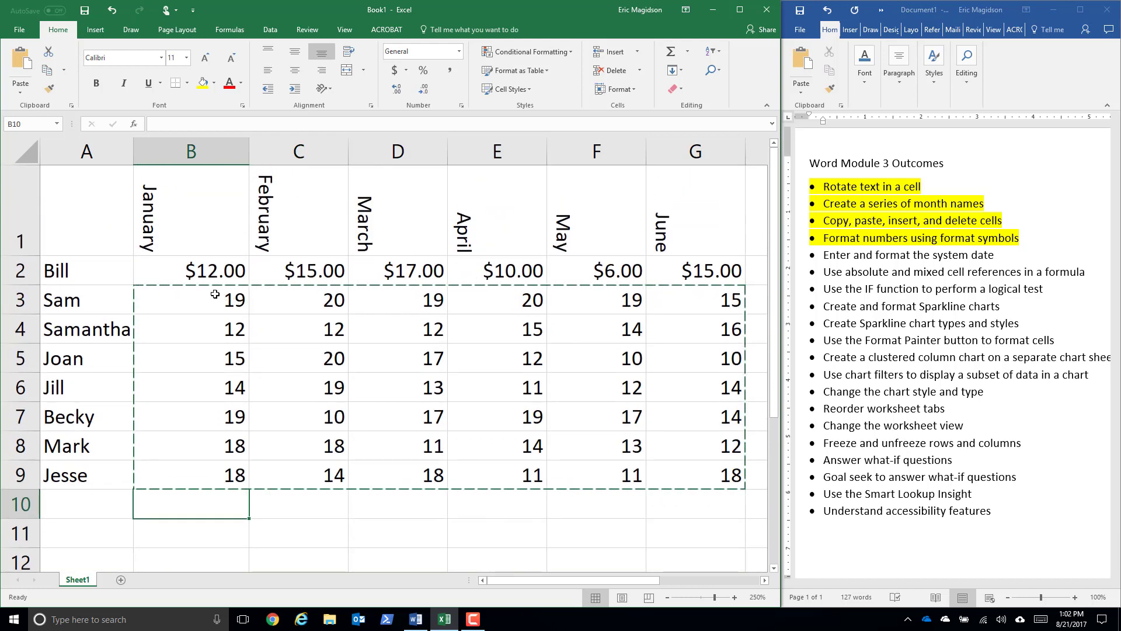
click(283, 530)
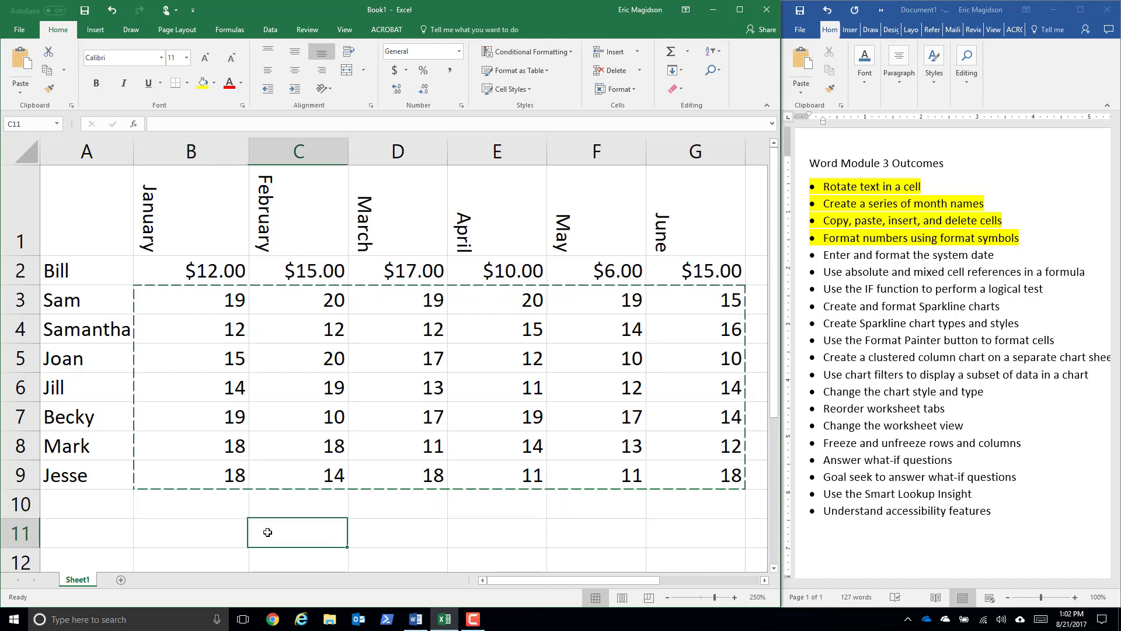
- Enter the filler text "lksdjlkhdfk" in cell B11 below the table to test for recalculation
drag(190, 268, 698, 476)
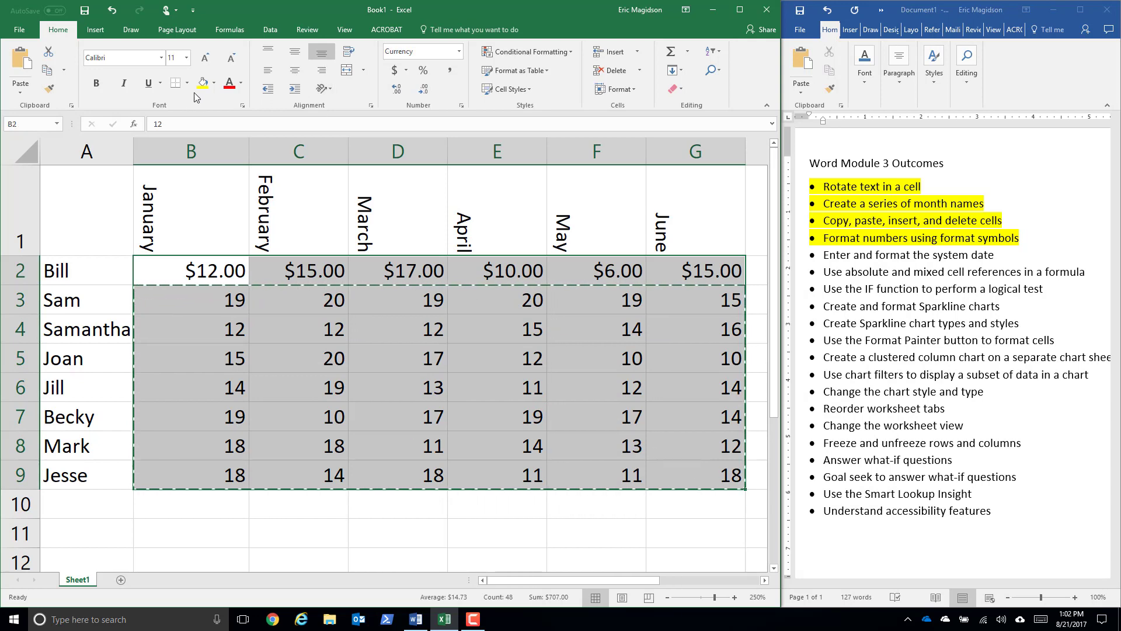
click(207, 525)
text(lksdjlkhdfk)
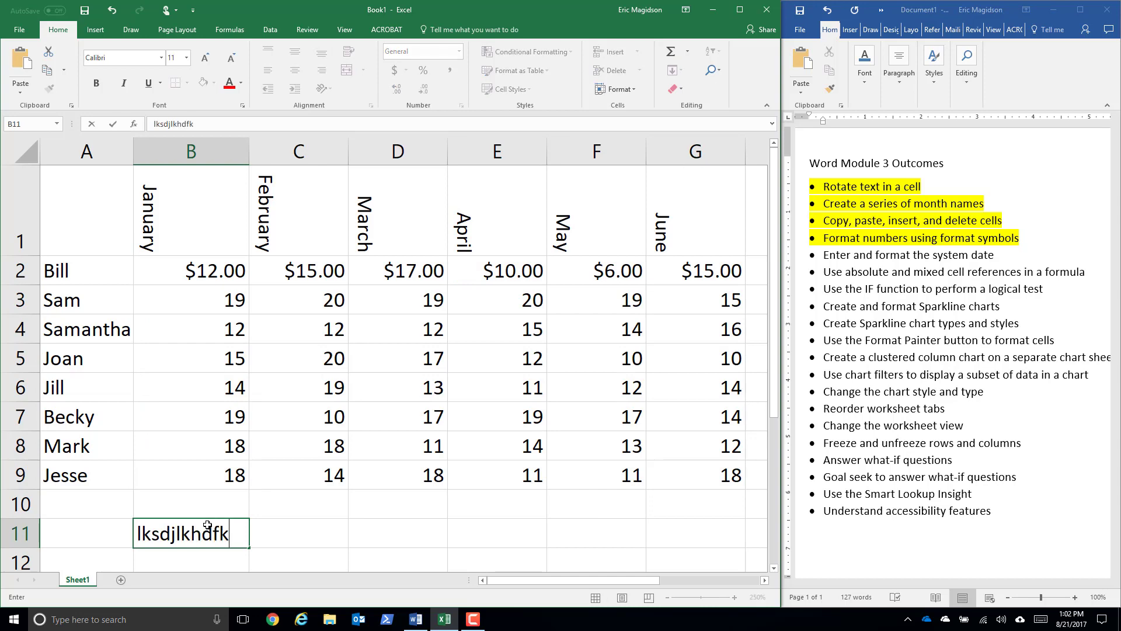
key(Return)
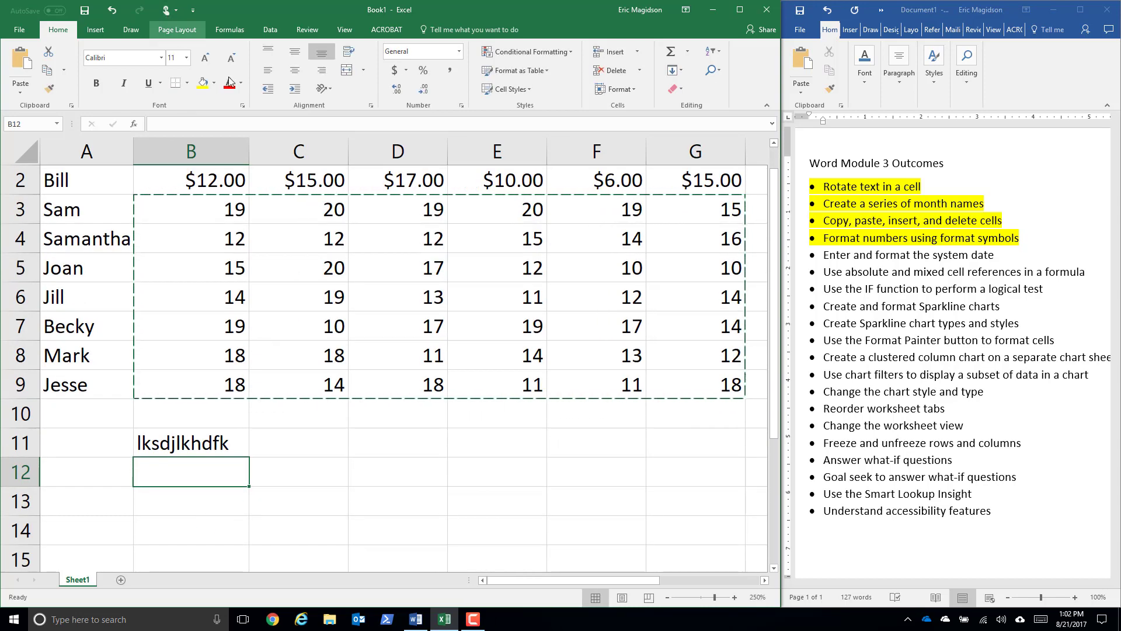
- Apply the Accounting number format to B2:G2 and extend it to the whole value block B2:G9
scroll(190, 223, up, 1)
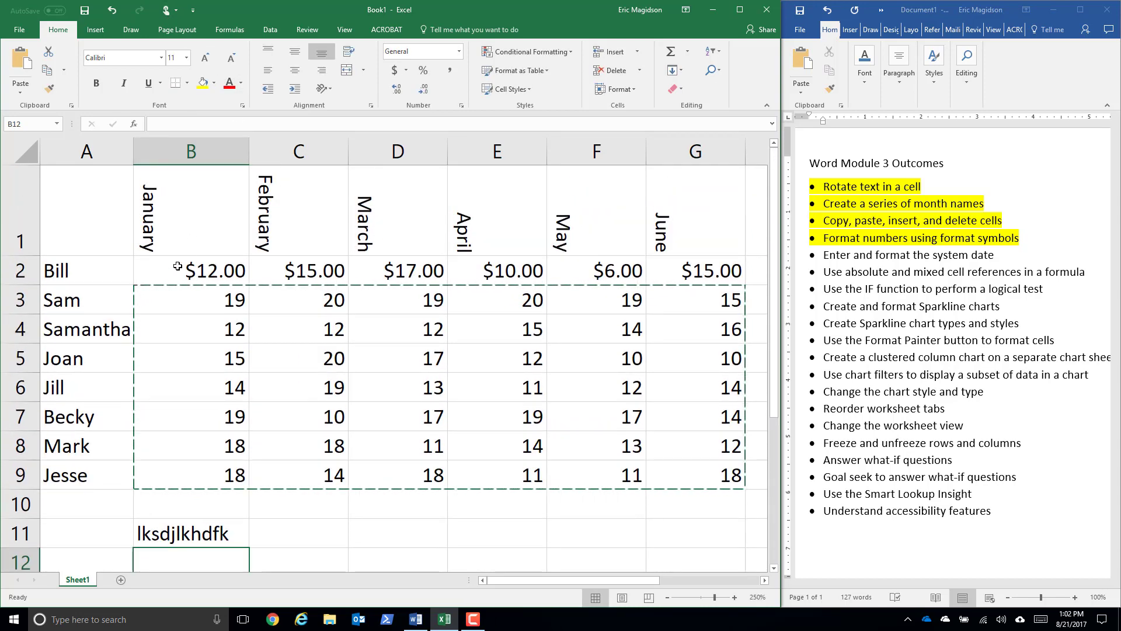
drag(189, 262, 678, 283)
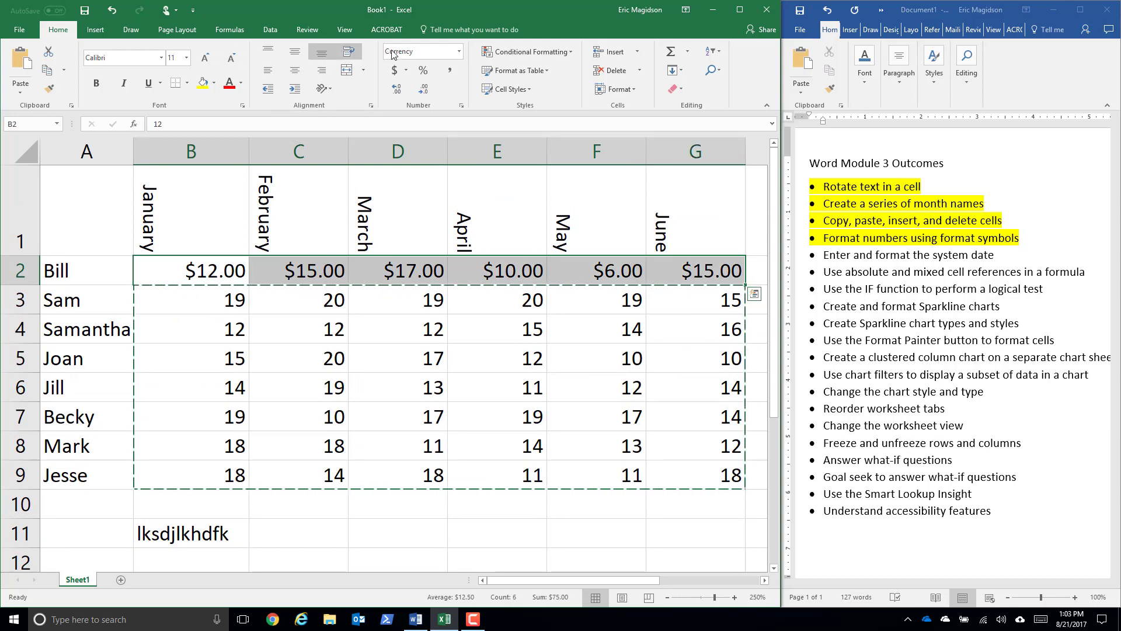
click(460, 52)
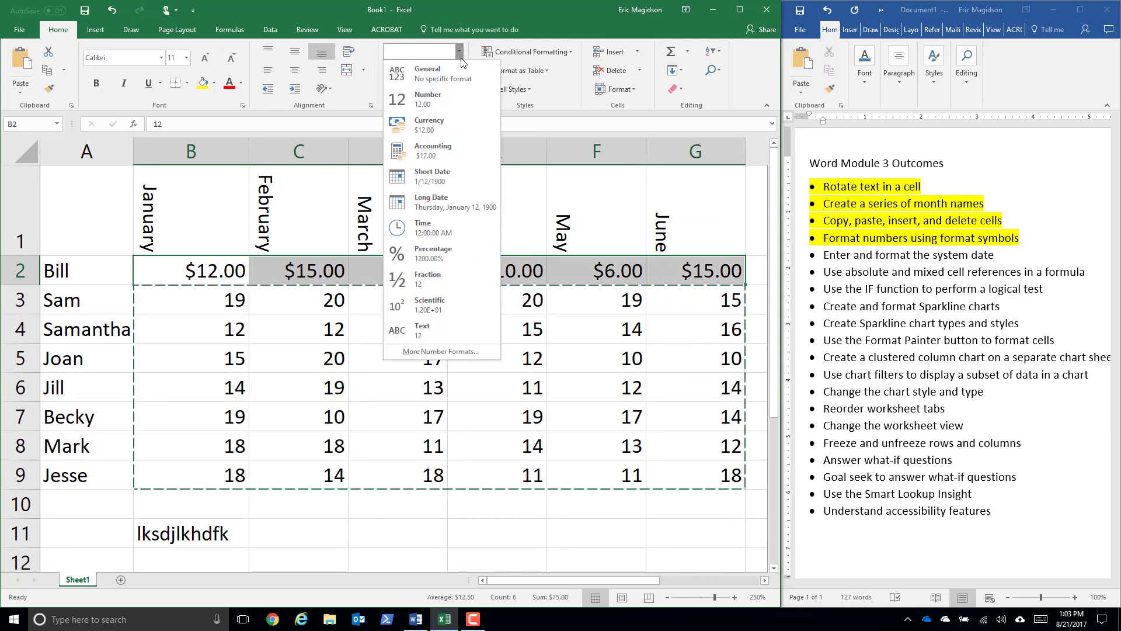
click(451, 153)
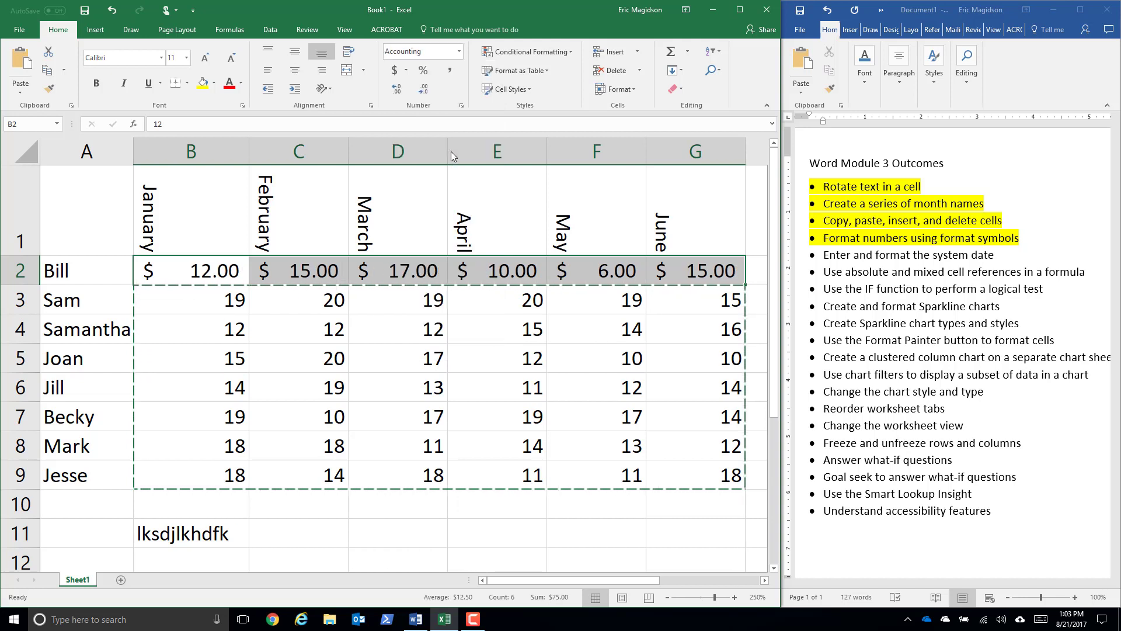
drag(209, 272, 661, 471)
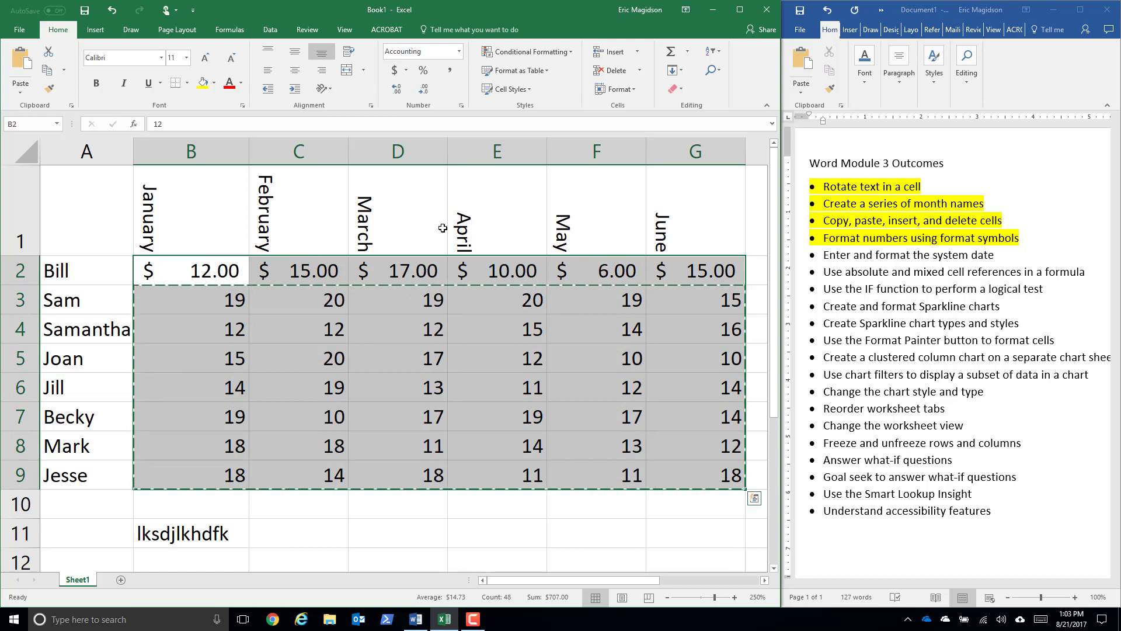
click(459, 52)
click(433, 152)
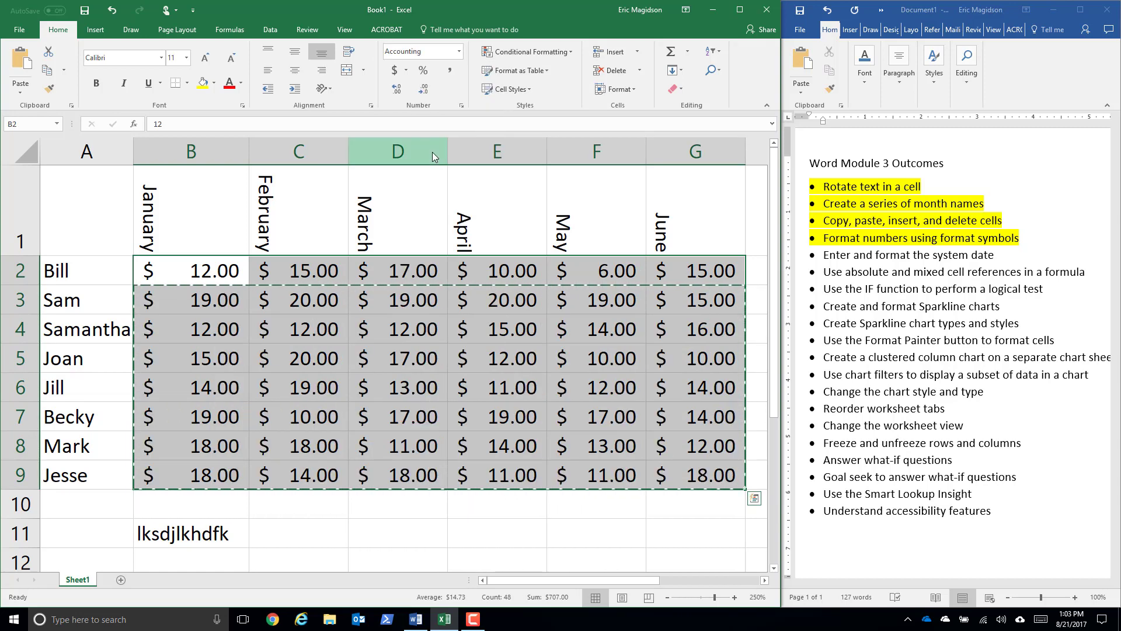
- Delete the filler text from cell B11 and leave the cell empty
click(147, 544)
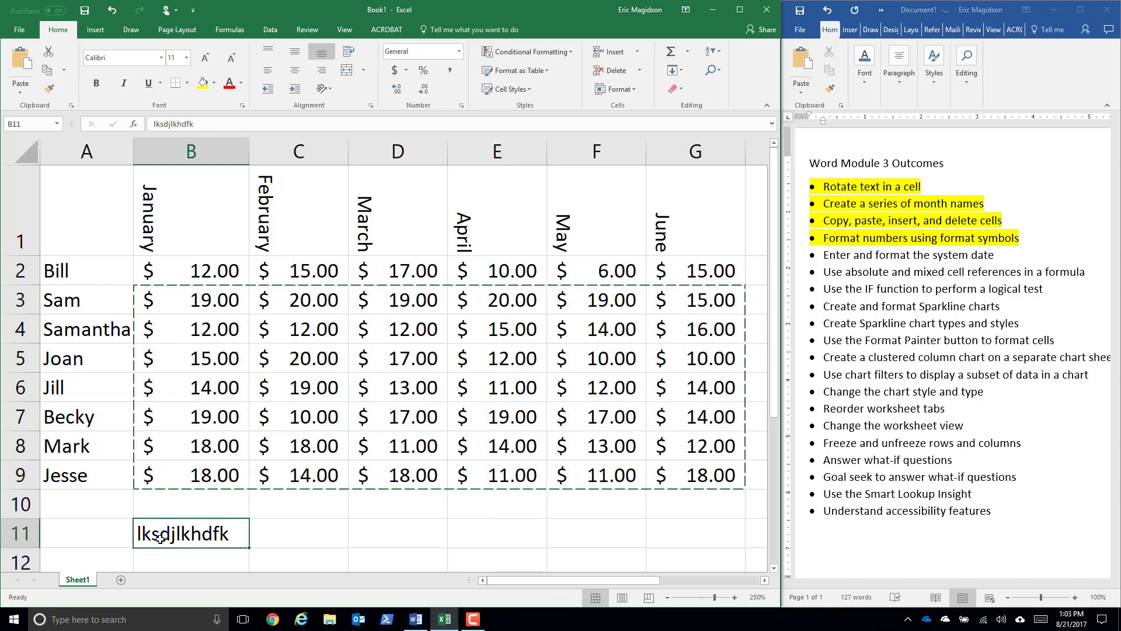
key(Delete)
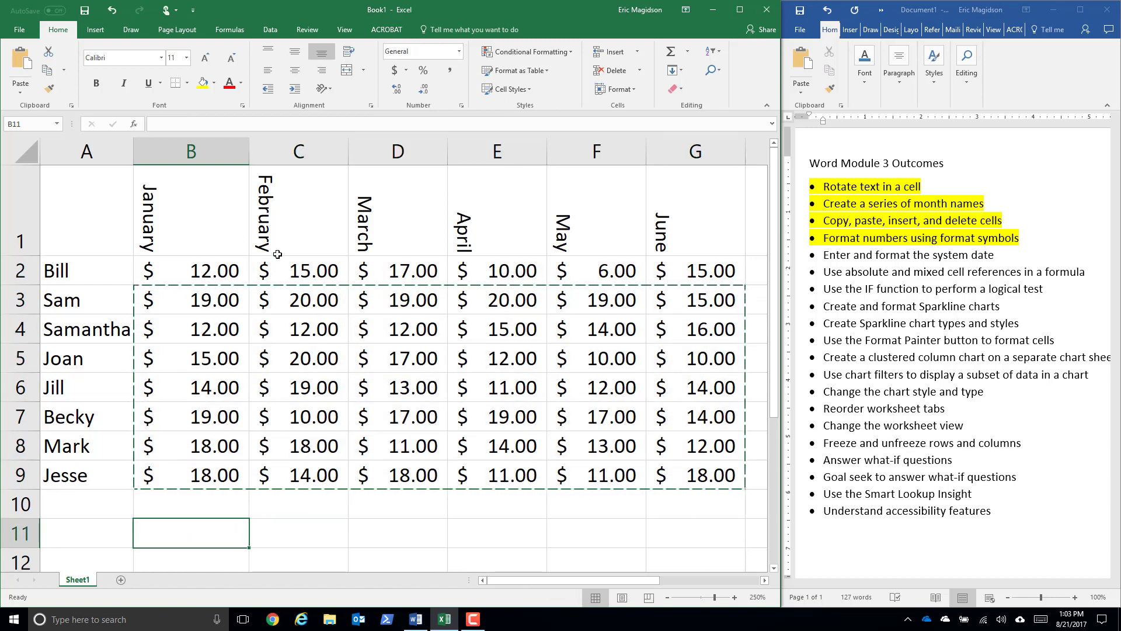
key(BackSpace)
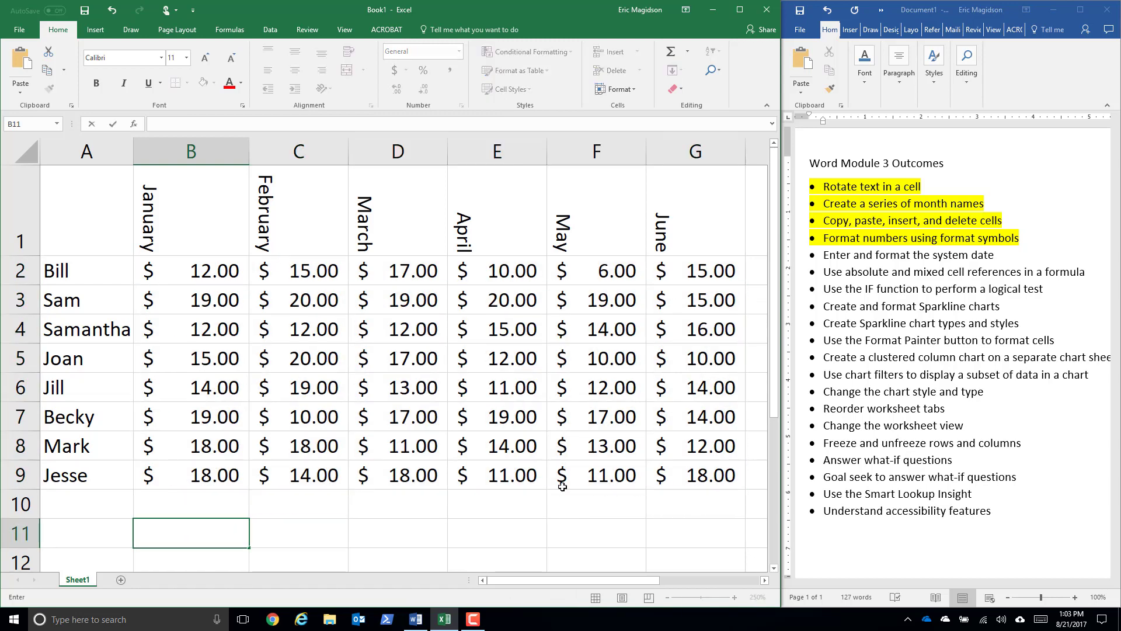
click(409, 552)
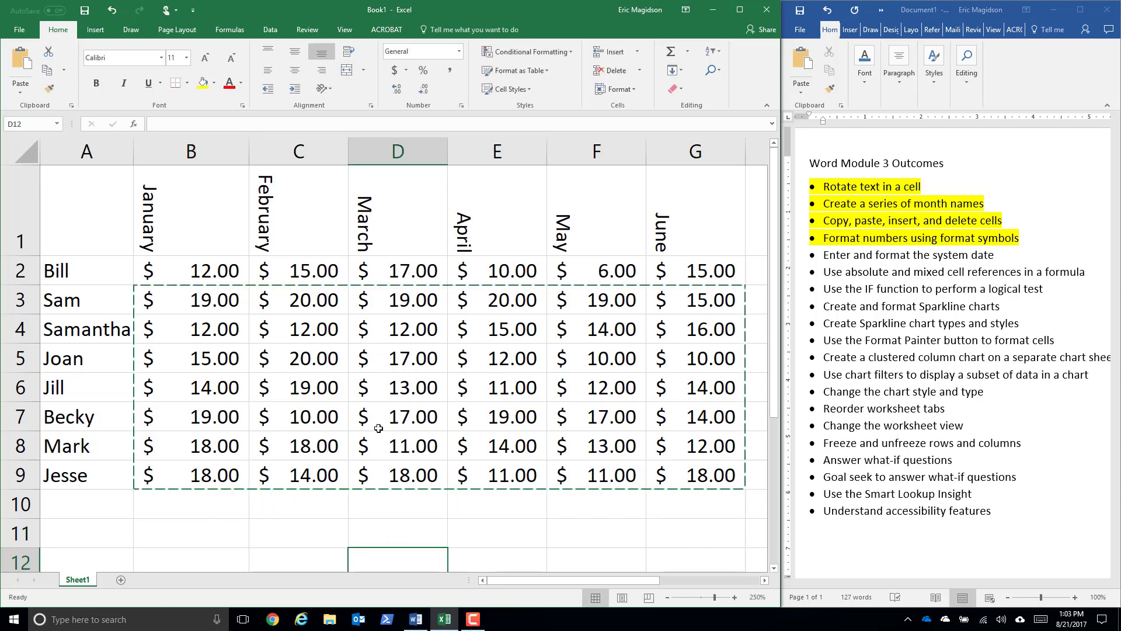
right_click(223, 310)
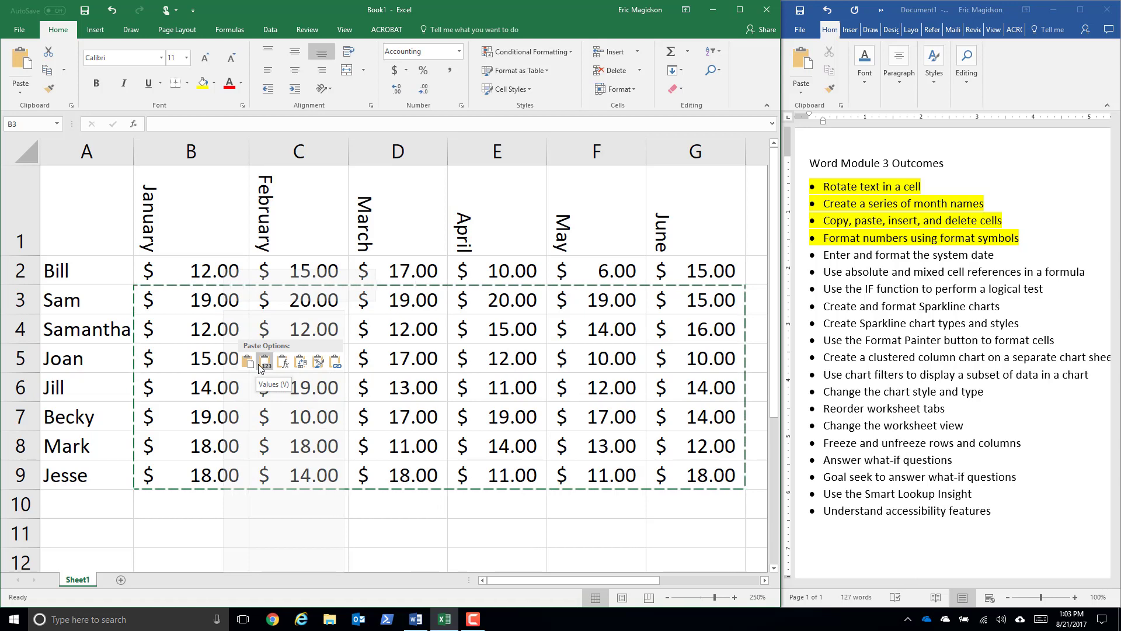
key(Escape)
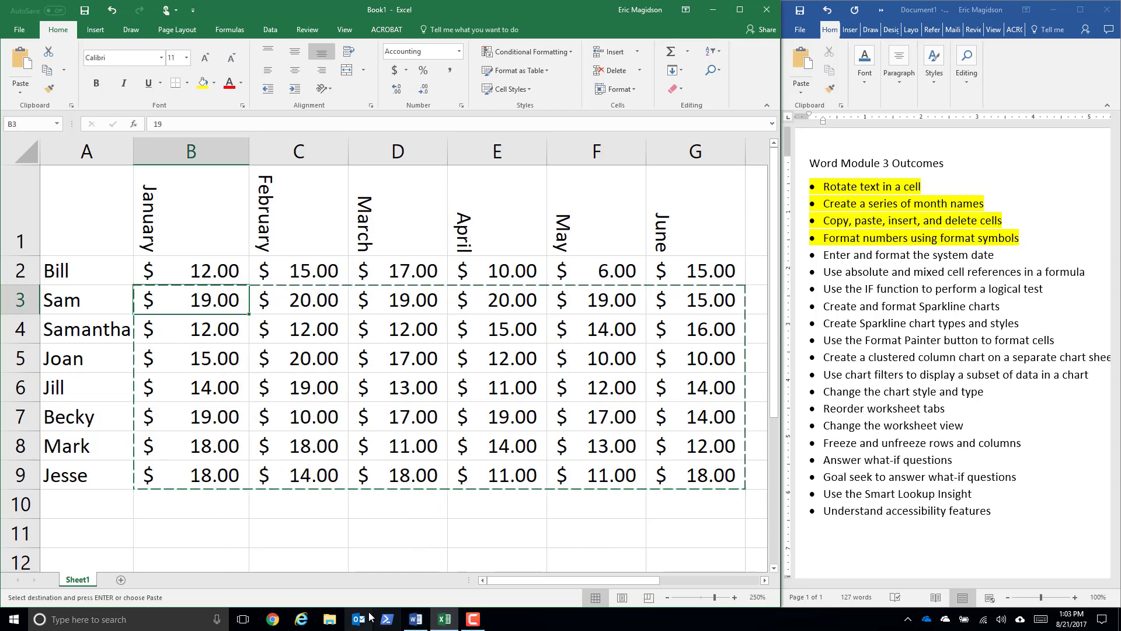
click(474, 620)
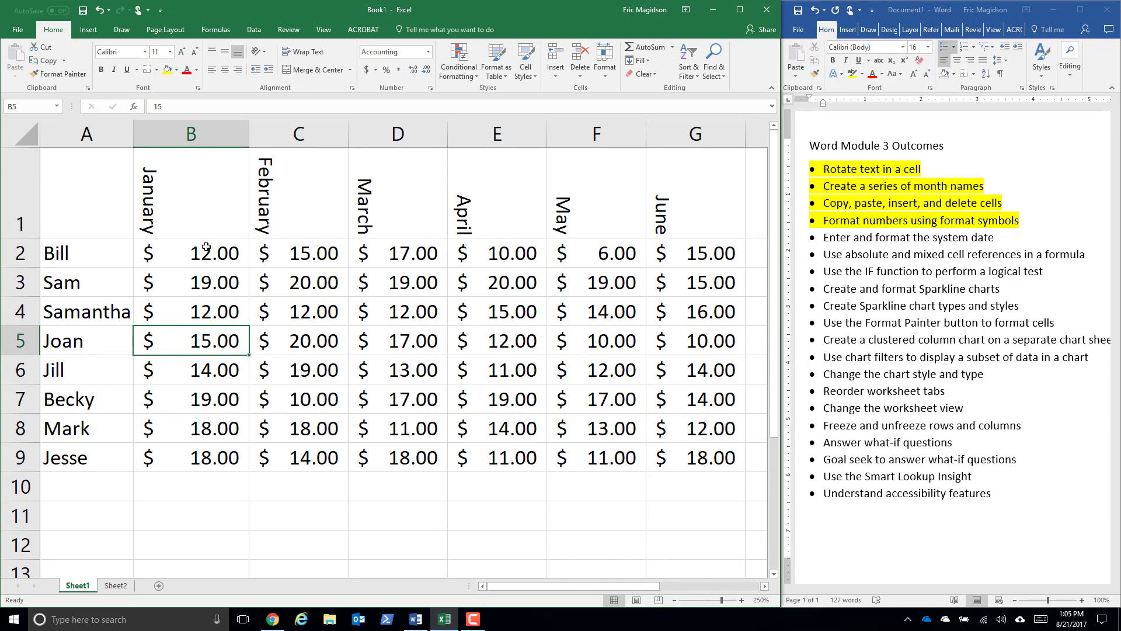
- Label cell A10, below the list of names, "Totals"
drag(206, 246, 666, 462)
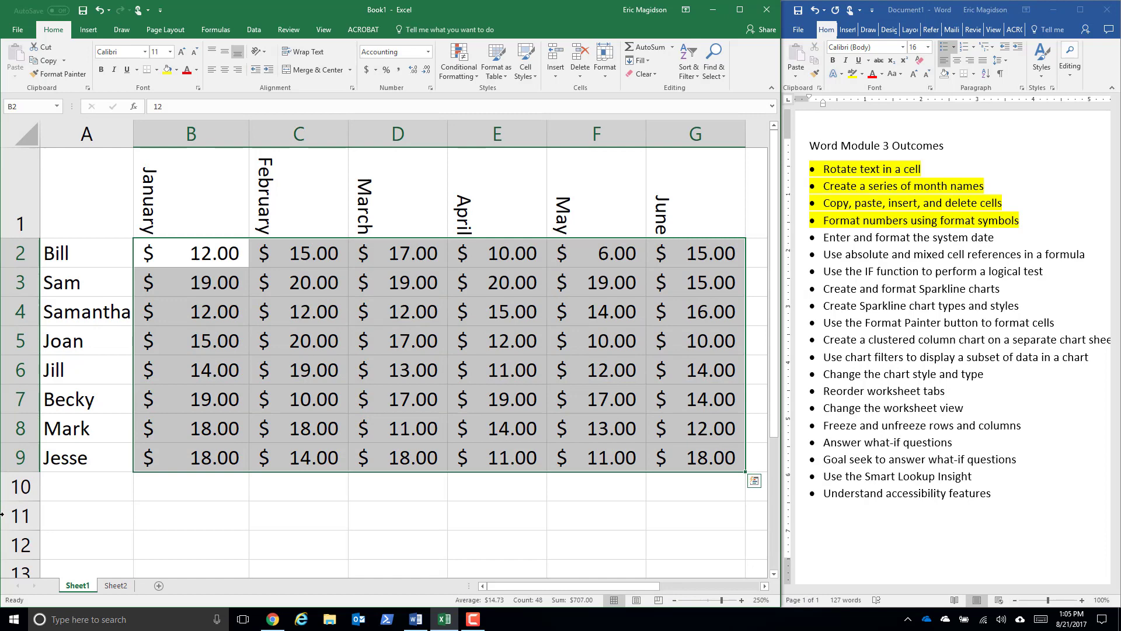
click(66, 495)
text(Totals)
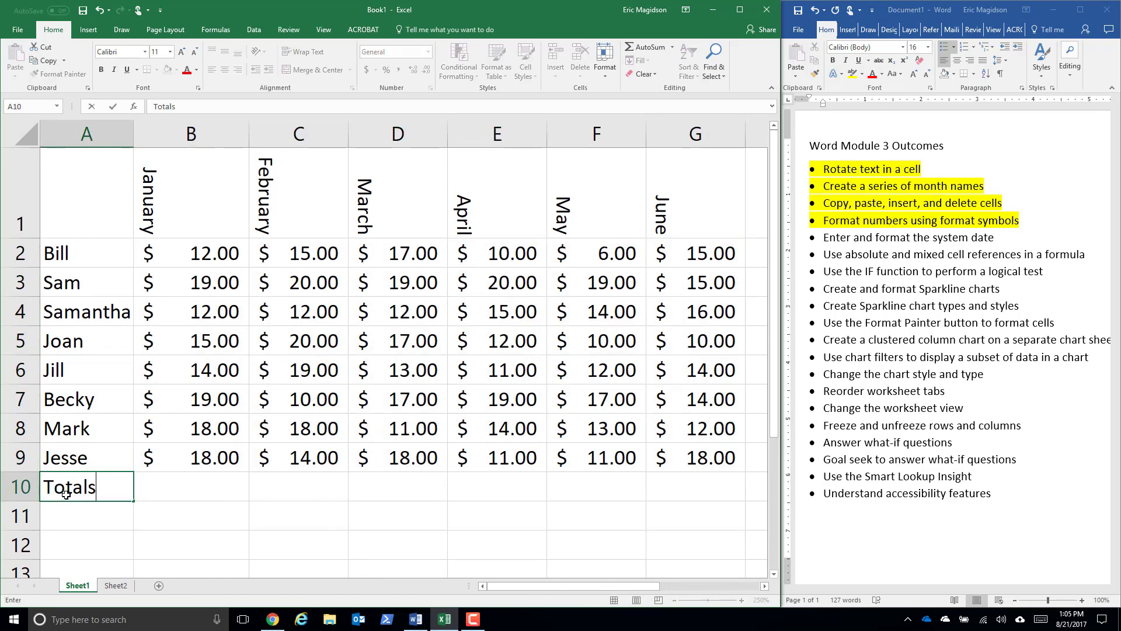
key(Return)
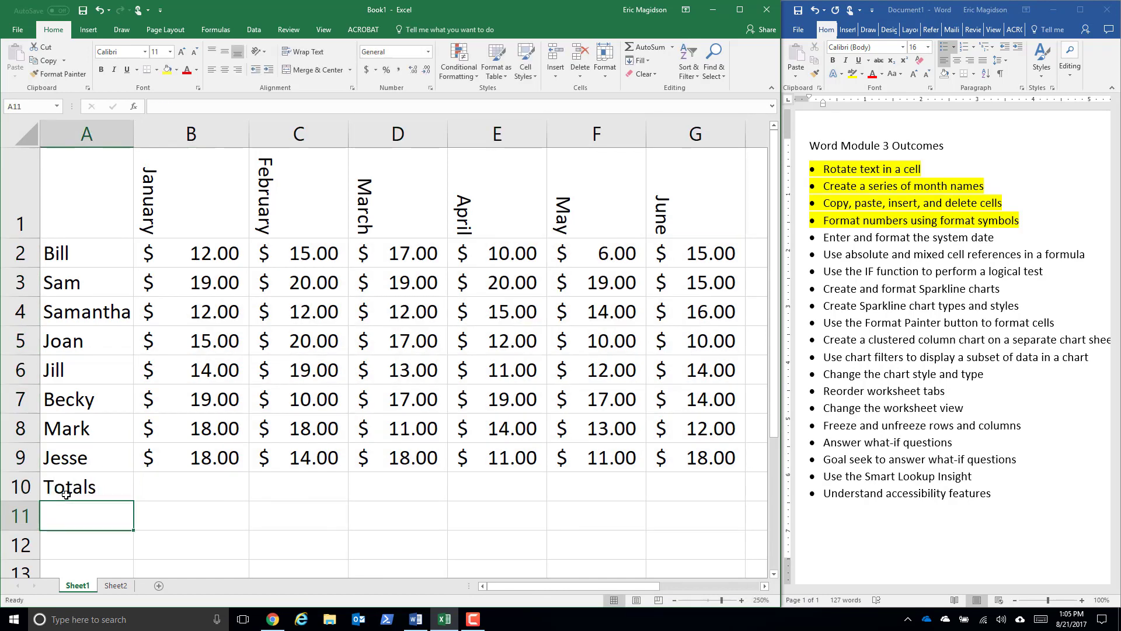
- Total January in B10 with =SUM(B2:B9) and fill the formula across the months to G10
key(Up)
key(Right)
text(=Sum()
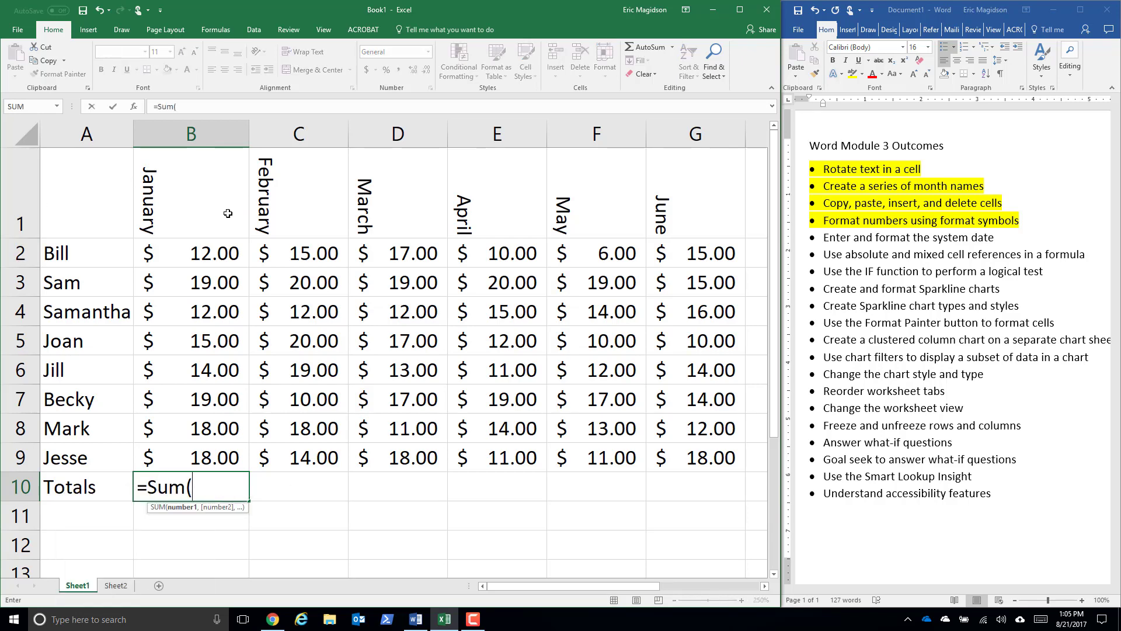
drag(201, 255, 194, 461)
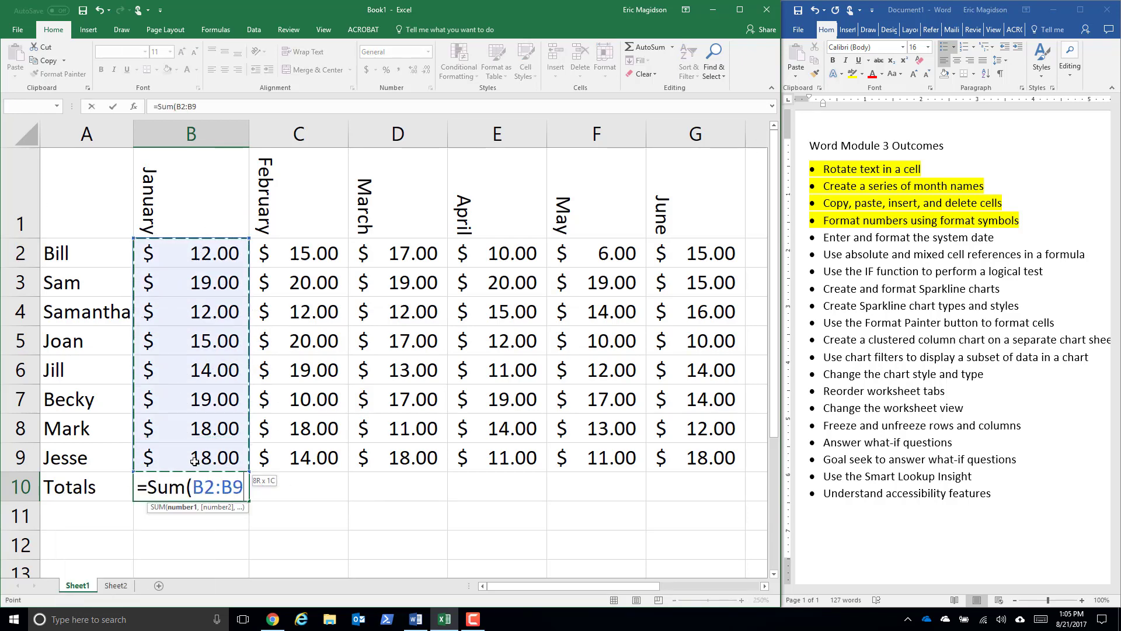
text())
key(Return)
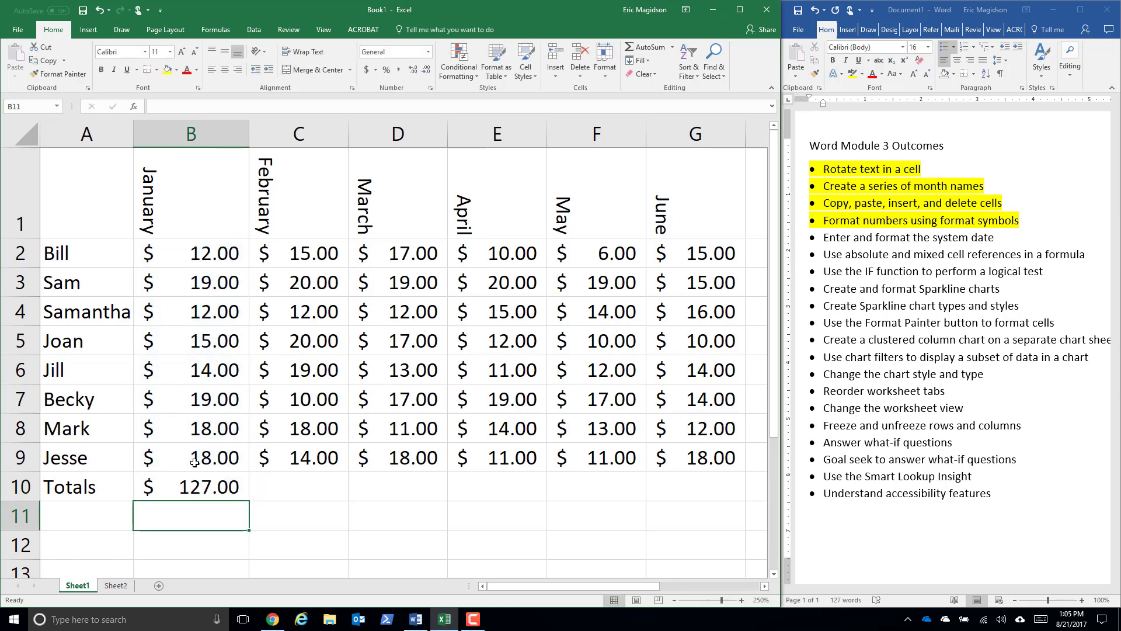
click(202, 486)
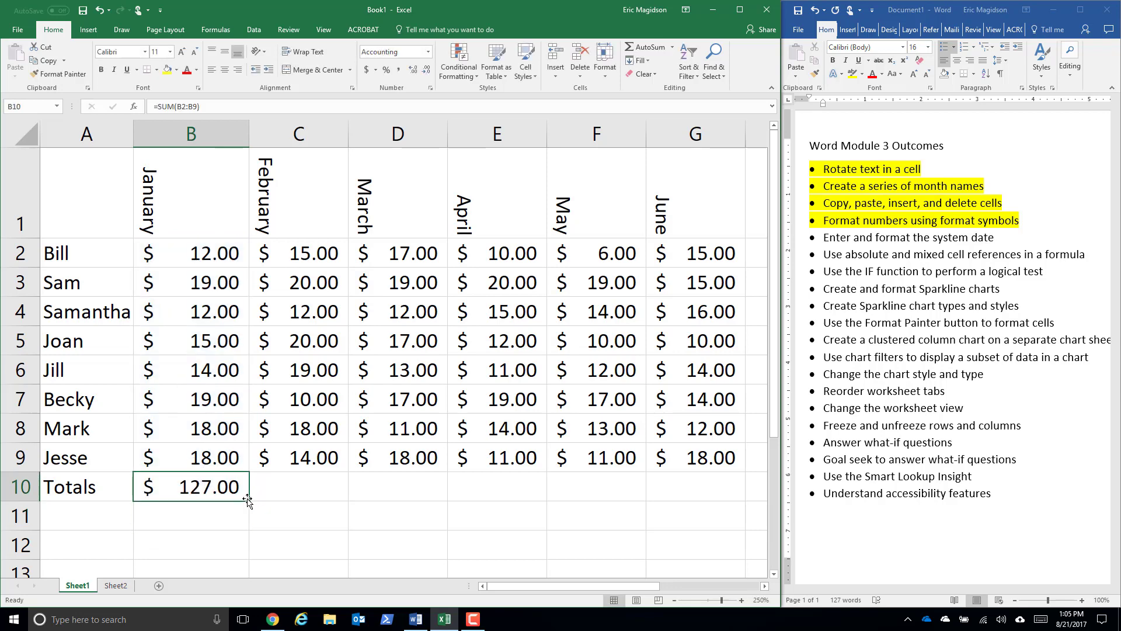
drag(250, 500, 740, 501)
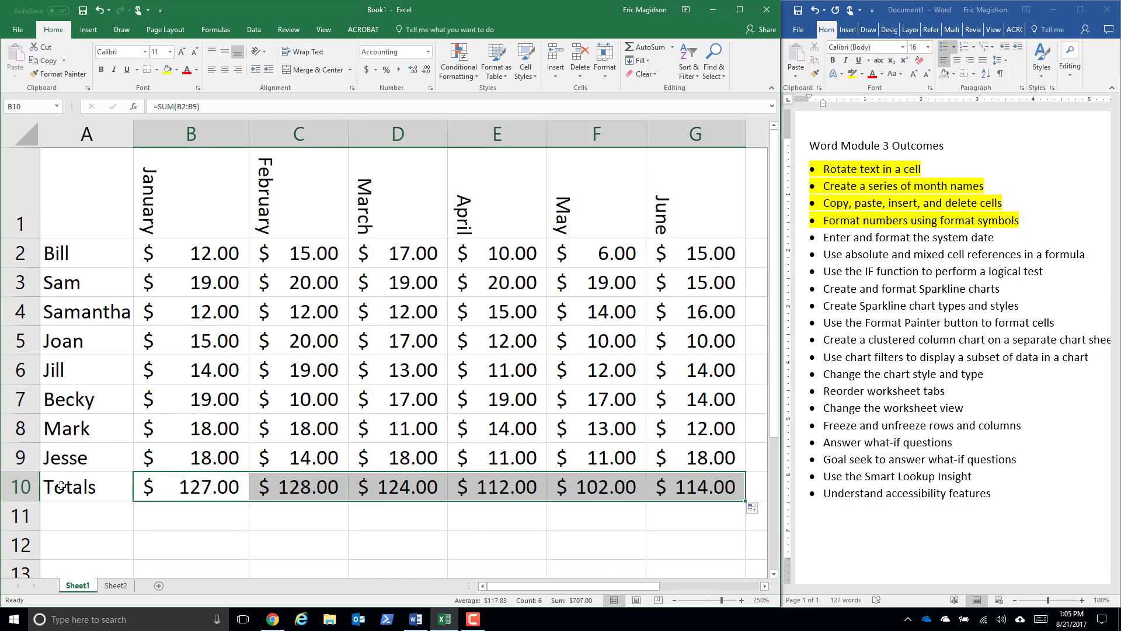
- Apply the Total cell style to the totals row A10:G10
drag(61, 485, 684, 479)
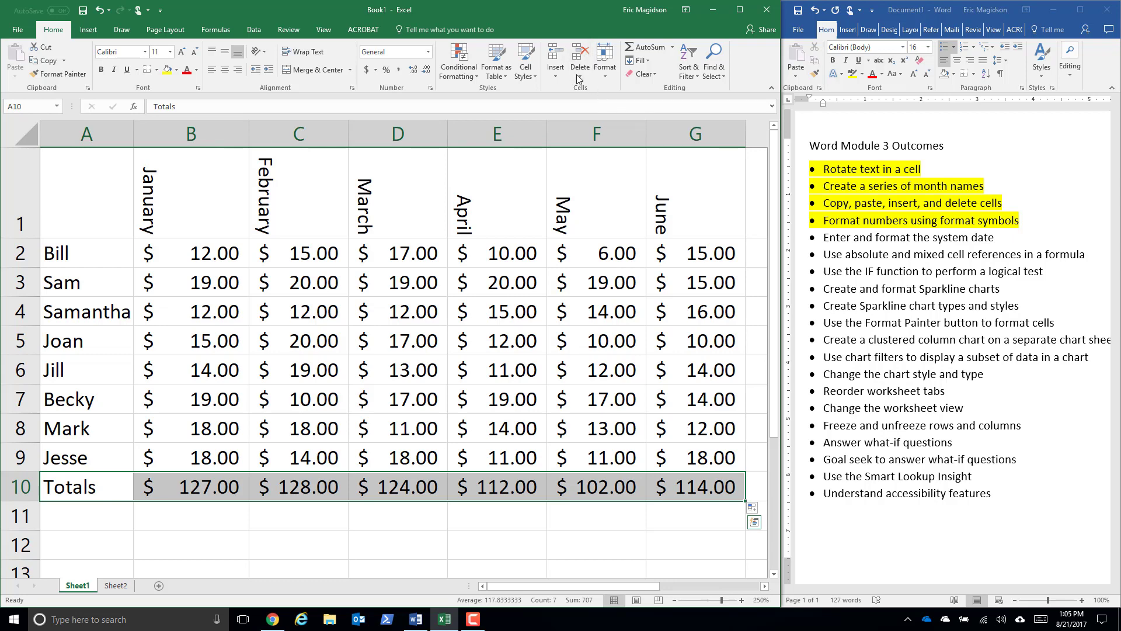
click(532, 73)
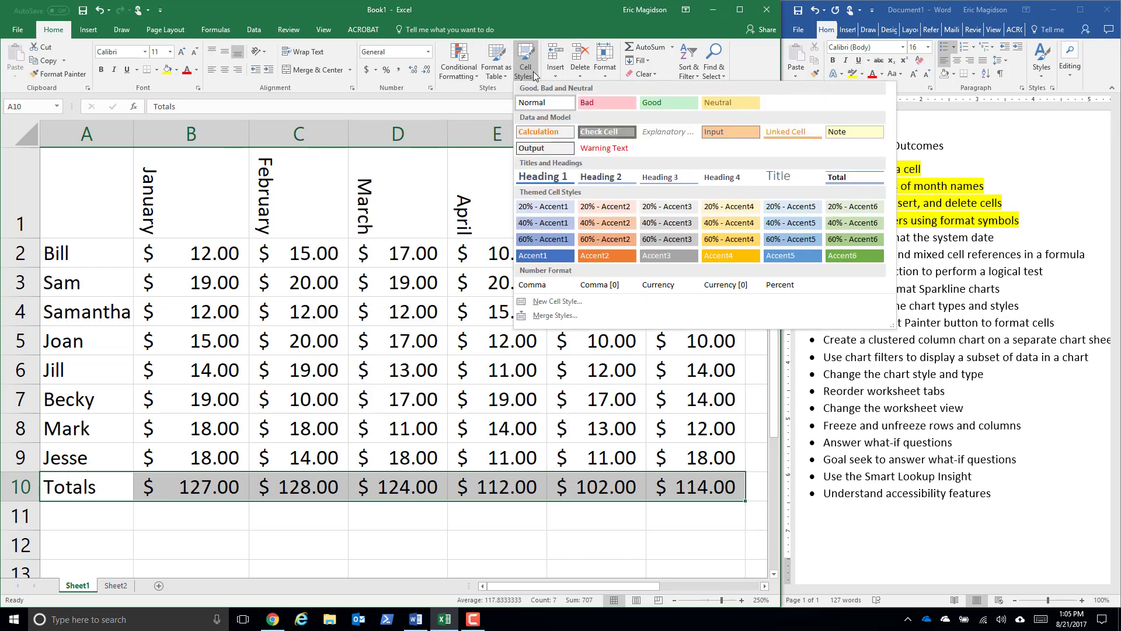
click(838, 180)
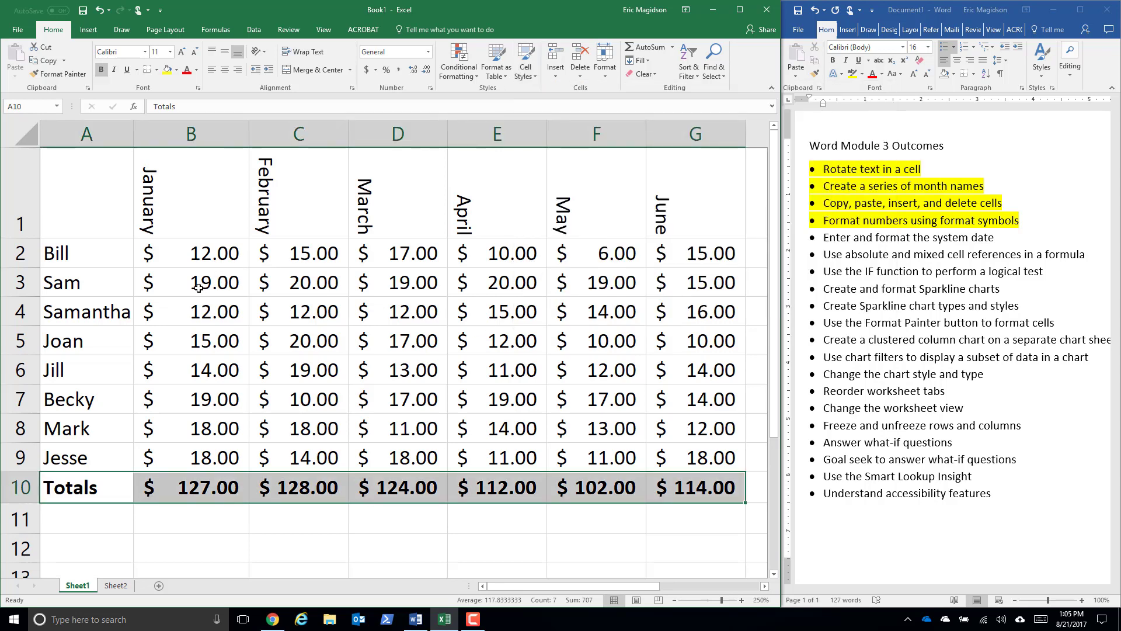
- Apply the Number format to the values in B3:G9, leaving out the first data row and the totals
drag(192, 283, 672, 456)
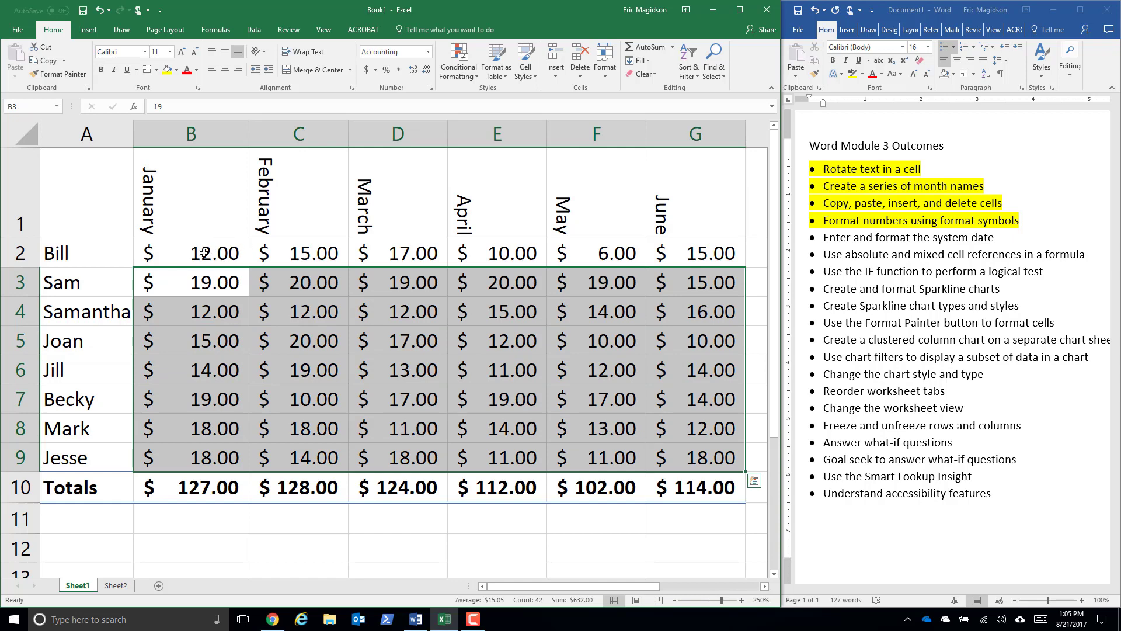
click(429, 55)
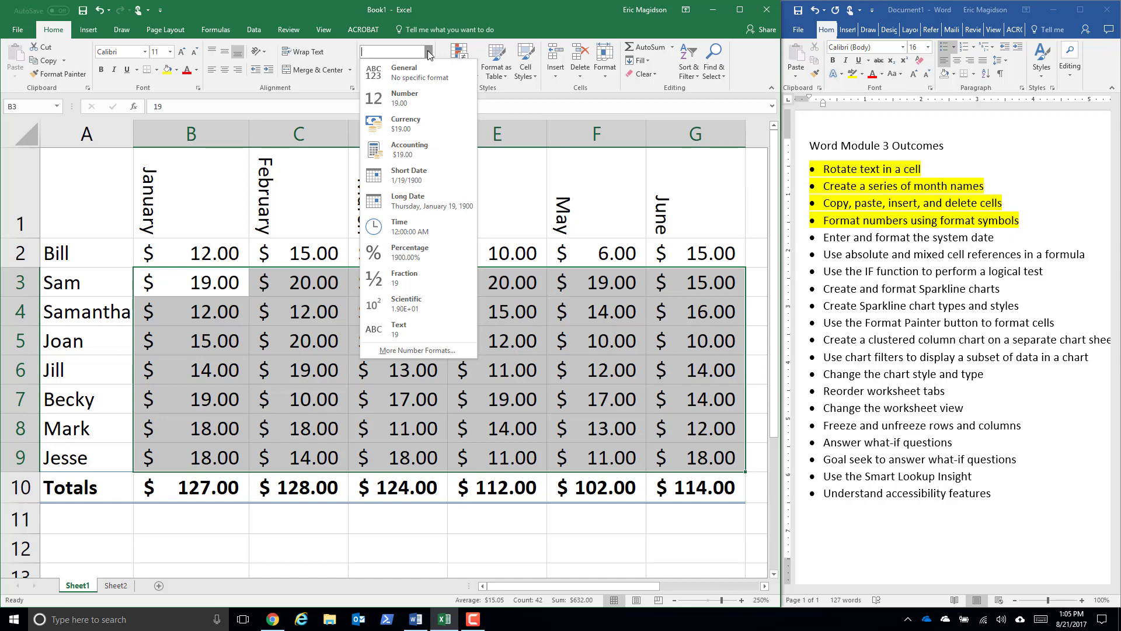
click(413, 104)
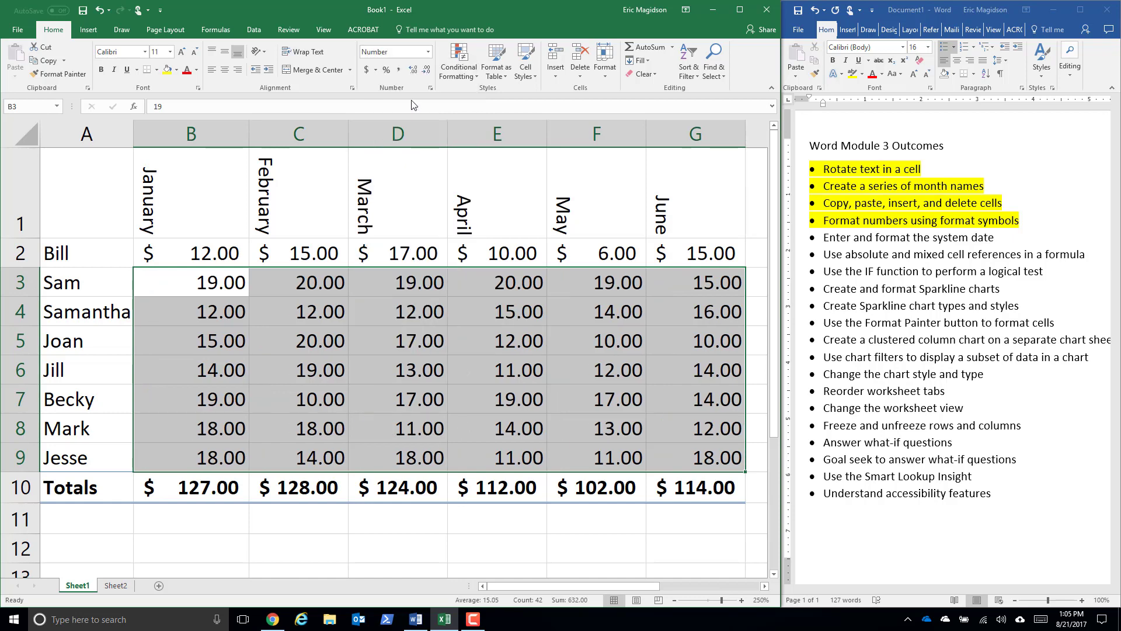
click(295, 549)
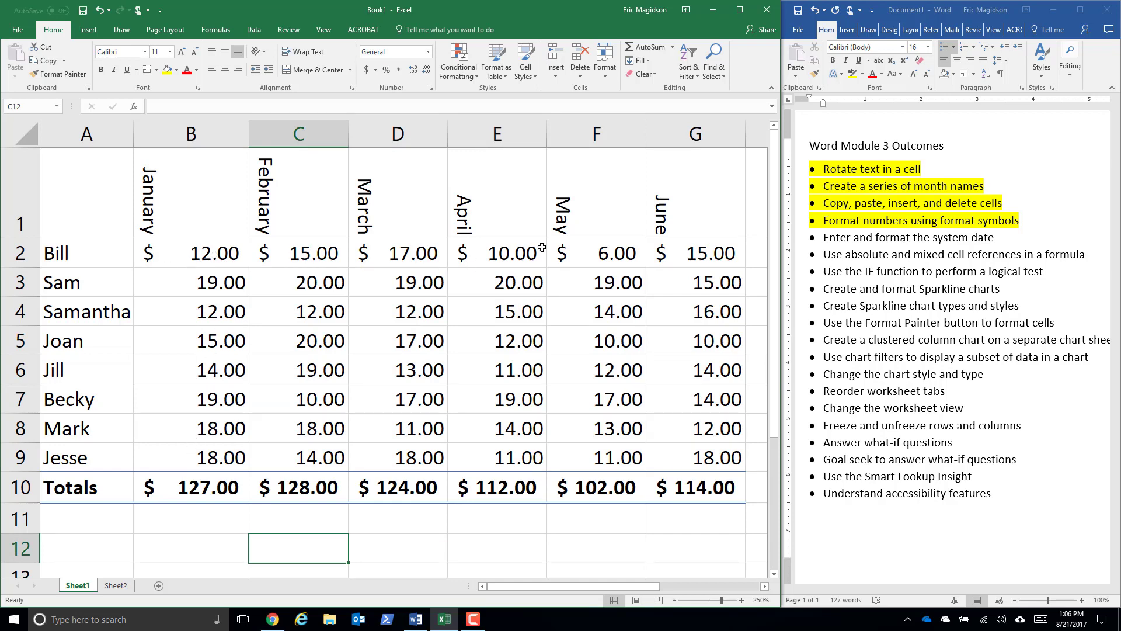
- Format B2:G2 as Currency with the Georgian currency symbol and two decimal places
drag(170, 250, 712, 253)
click(428, 51)
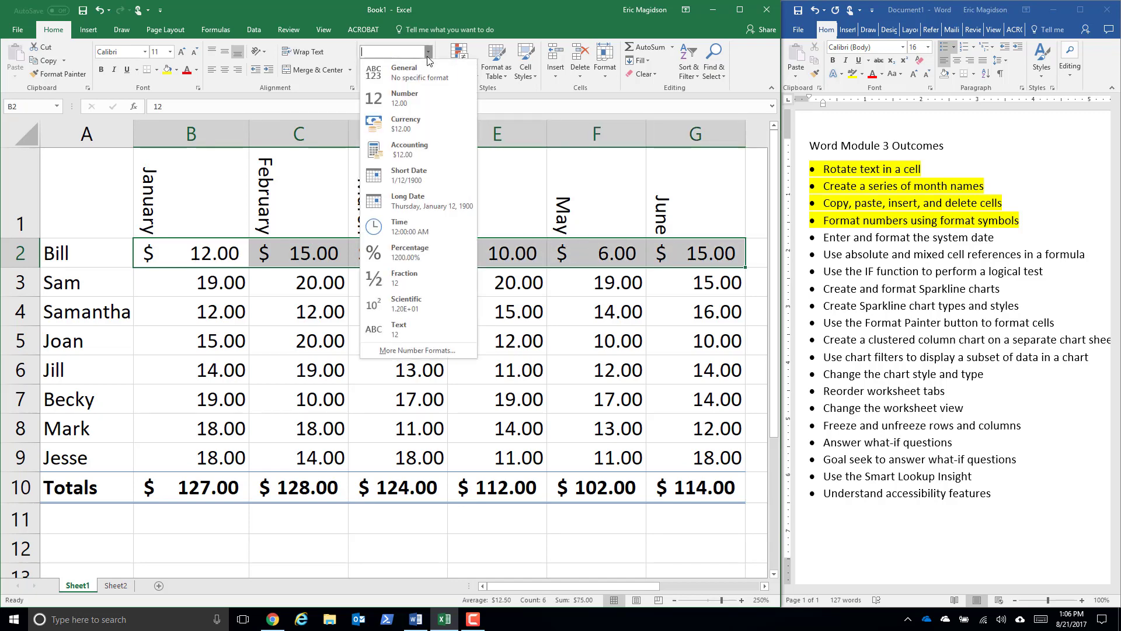
click(394, 350)
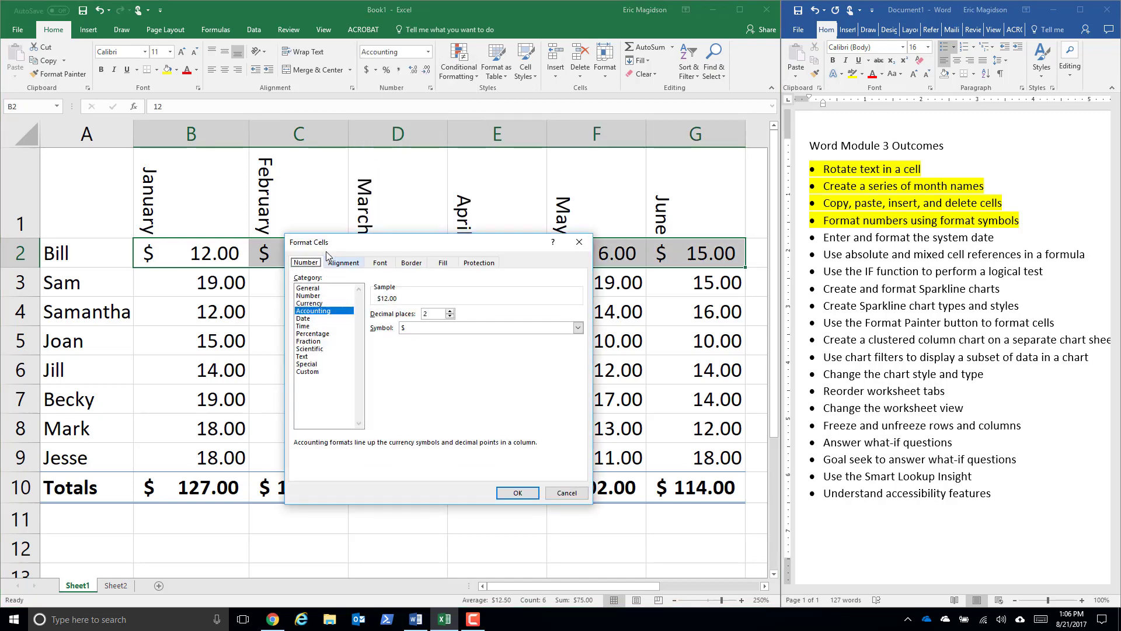
click(307, 303)
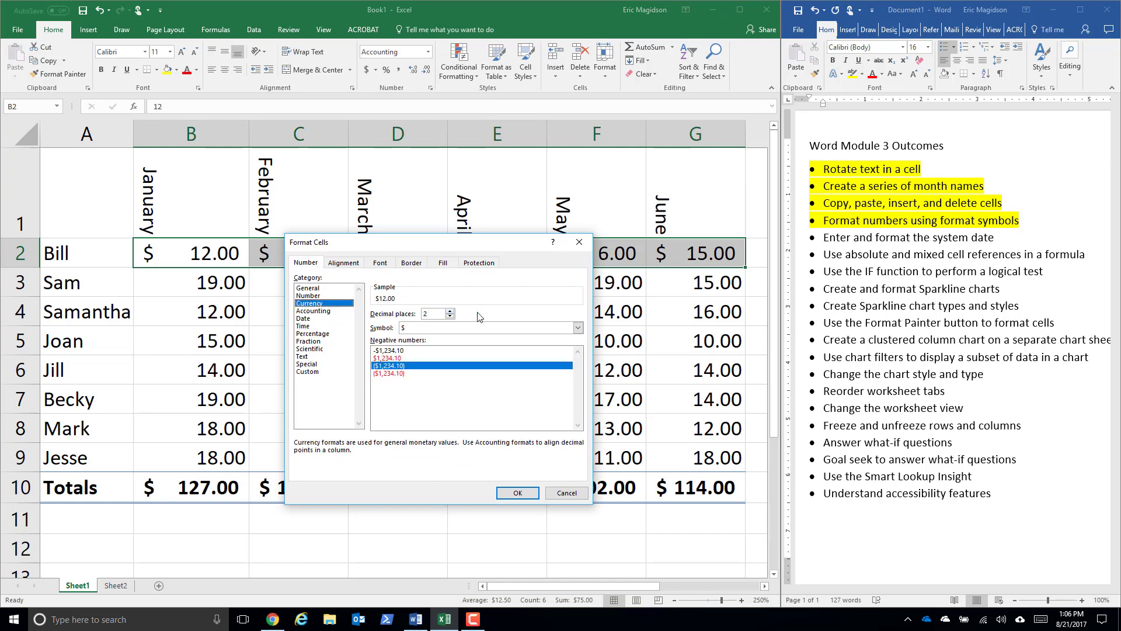
click(578, 328)
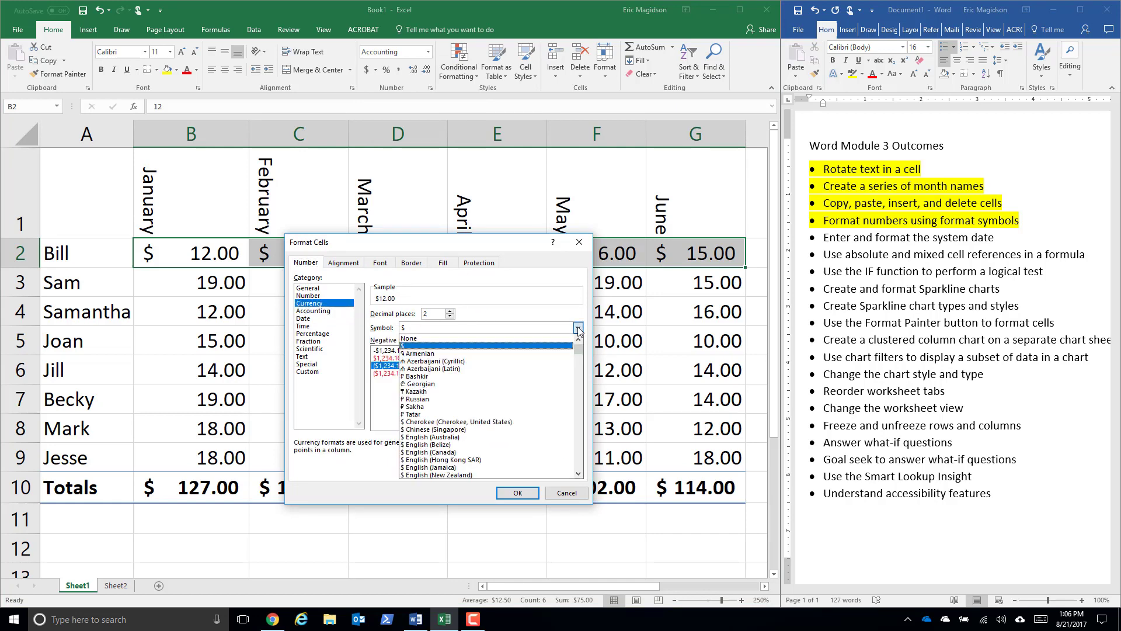
click(537, 384)
click(517, 493)
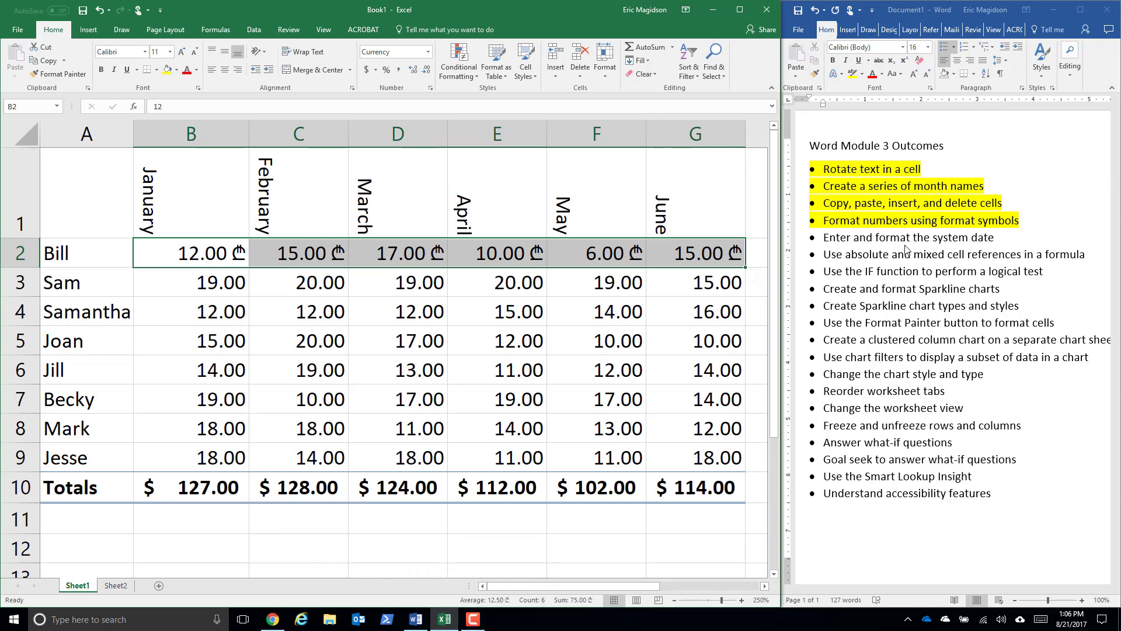
- Switch to the Word outcomes list and highlight "Enter and format the system date" in yellow
click(980, 240)
drag(1000, 237, 821, 237)
click(856, 77)
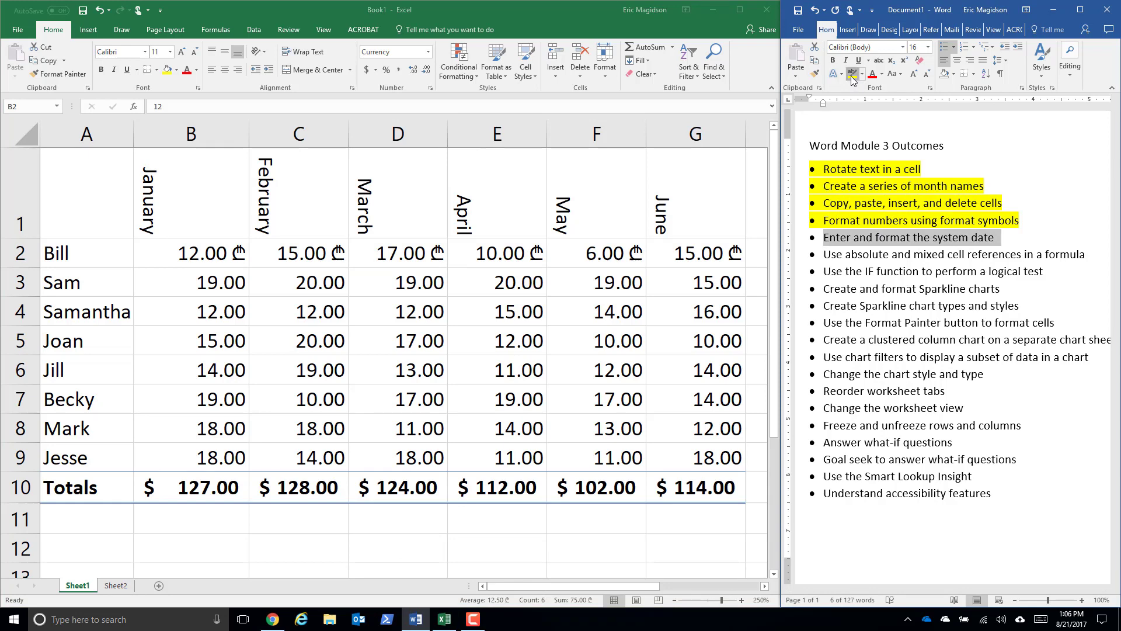
click(473, 620)
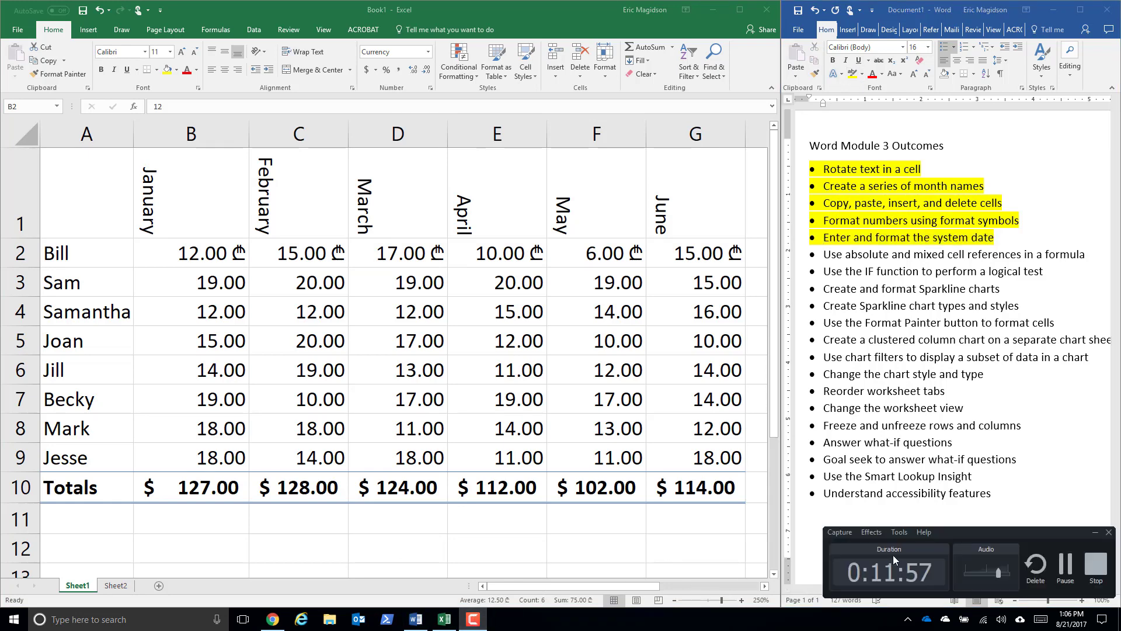
click(1066, 564)
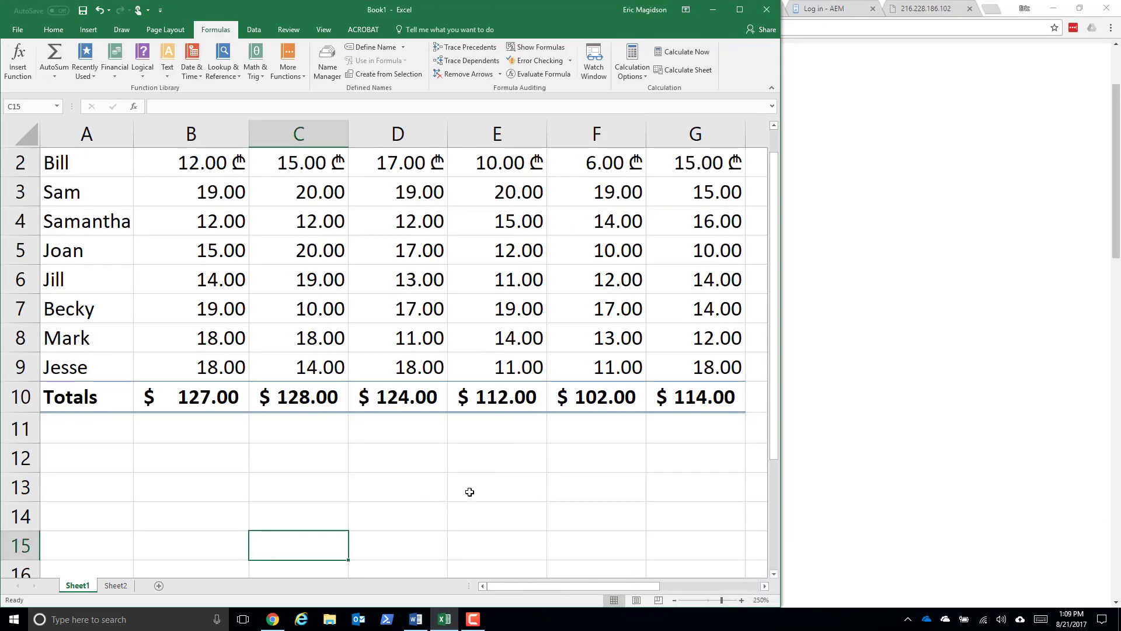
- Insert the current date as a static value in A12 and the current time in B12
click(73, 454)
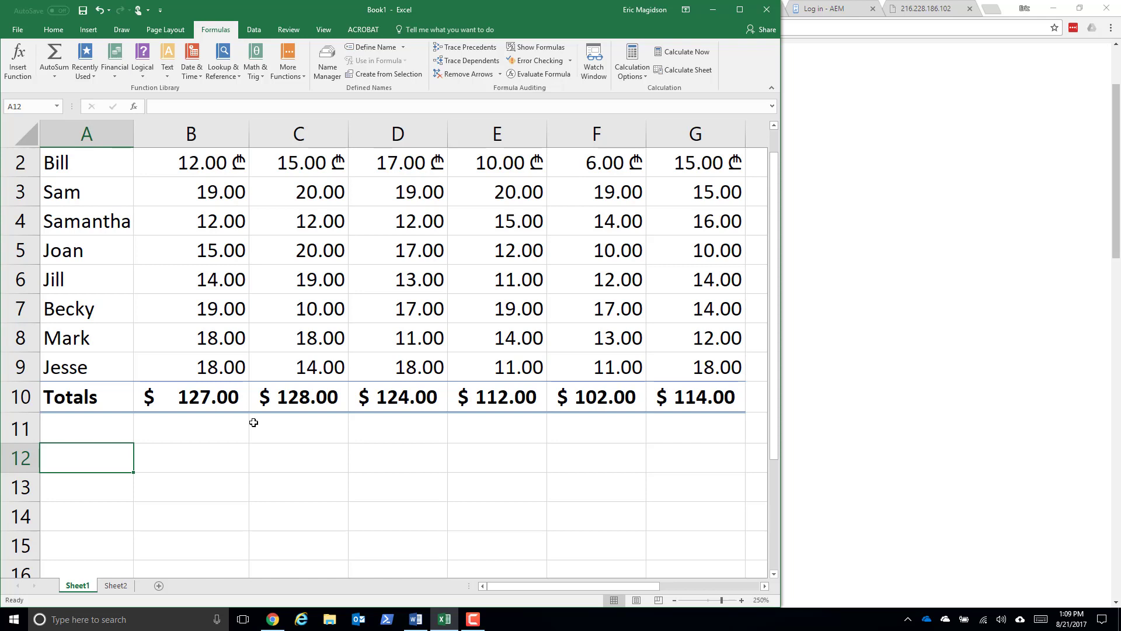
key(ctrl+semicolon)
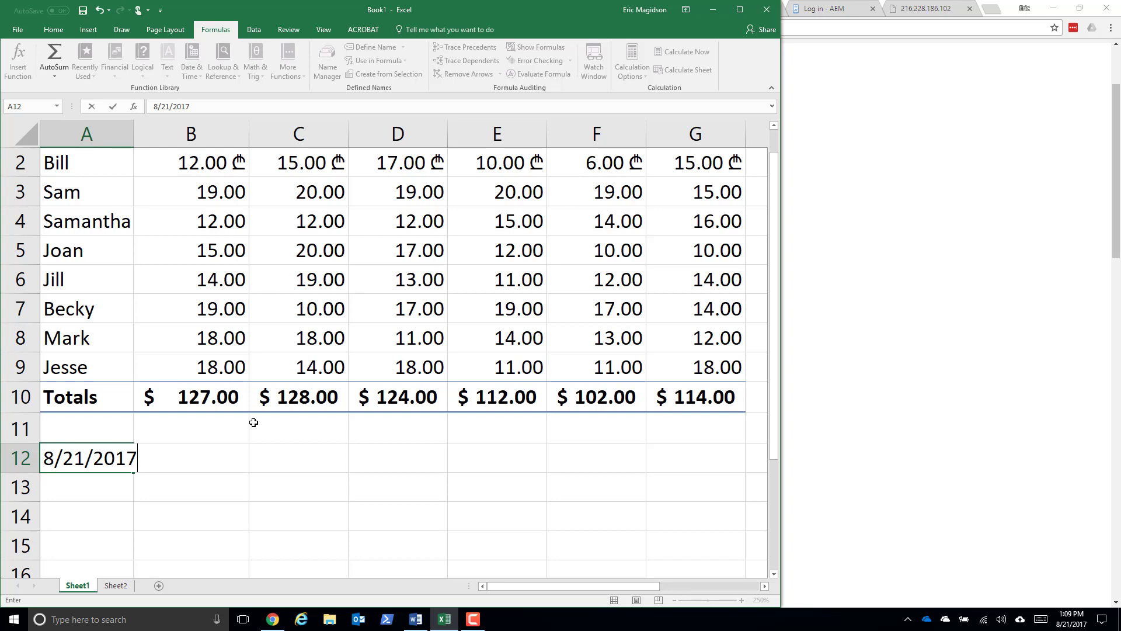
key(Tab)
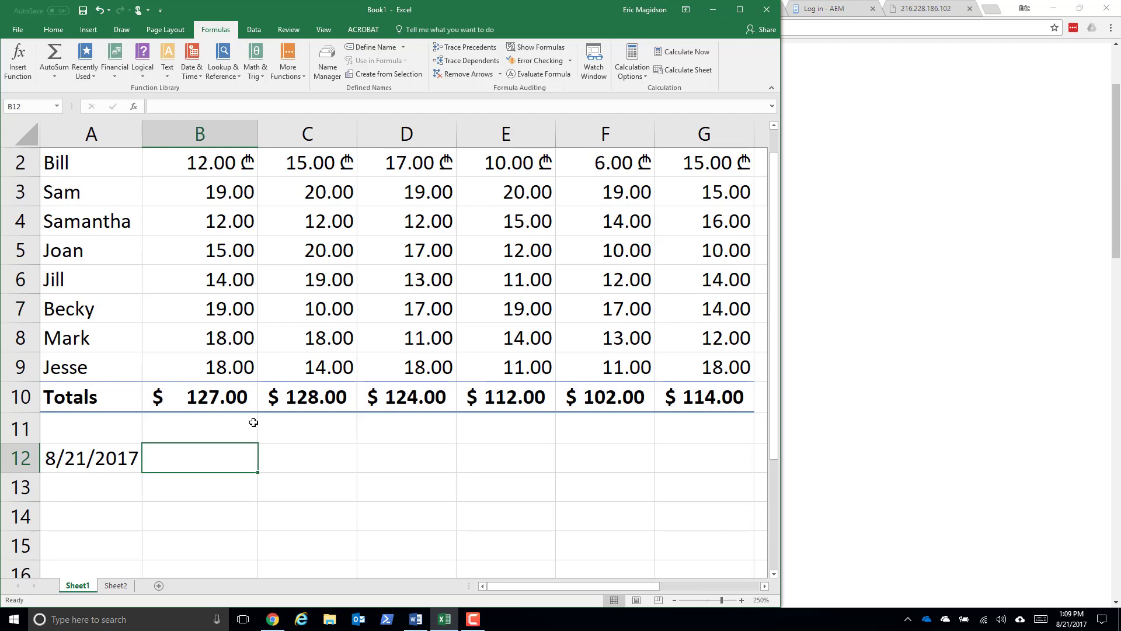
key(ctrl+shift+semicolon)
key(Return)
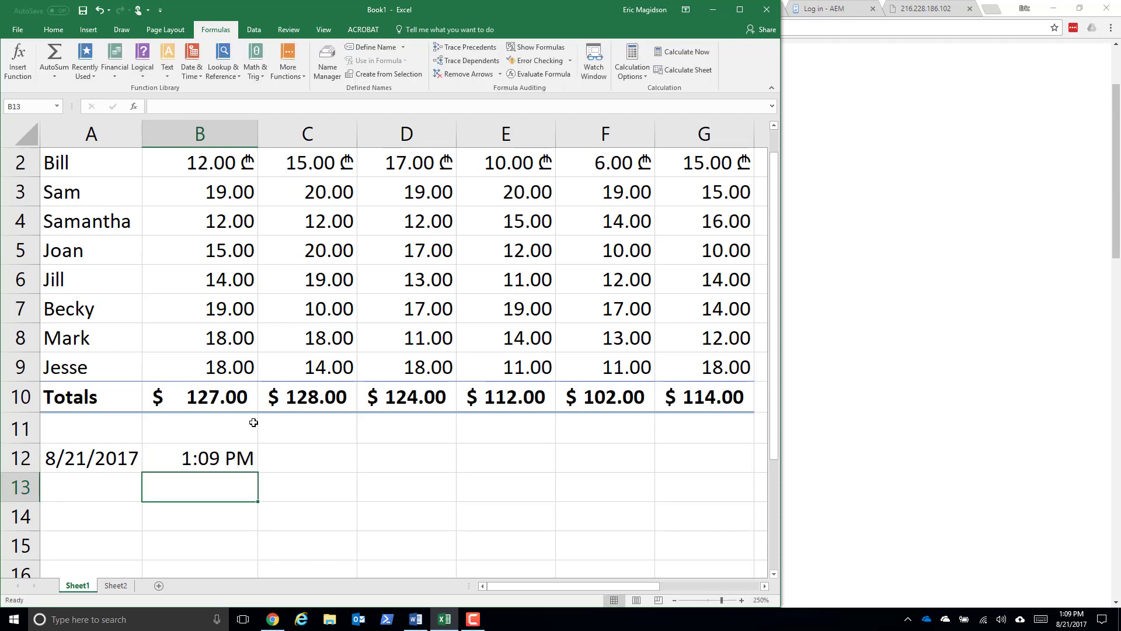
- Switch to the browser's date-and-time help article and minimize that window to uncover the Word outcomes list
click(1011, 294)
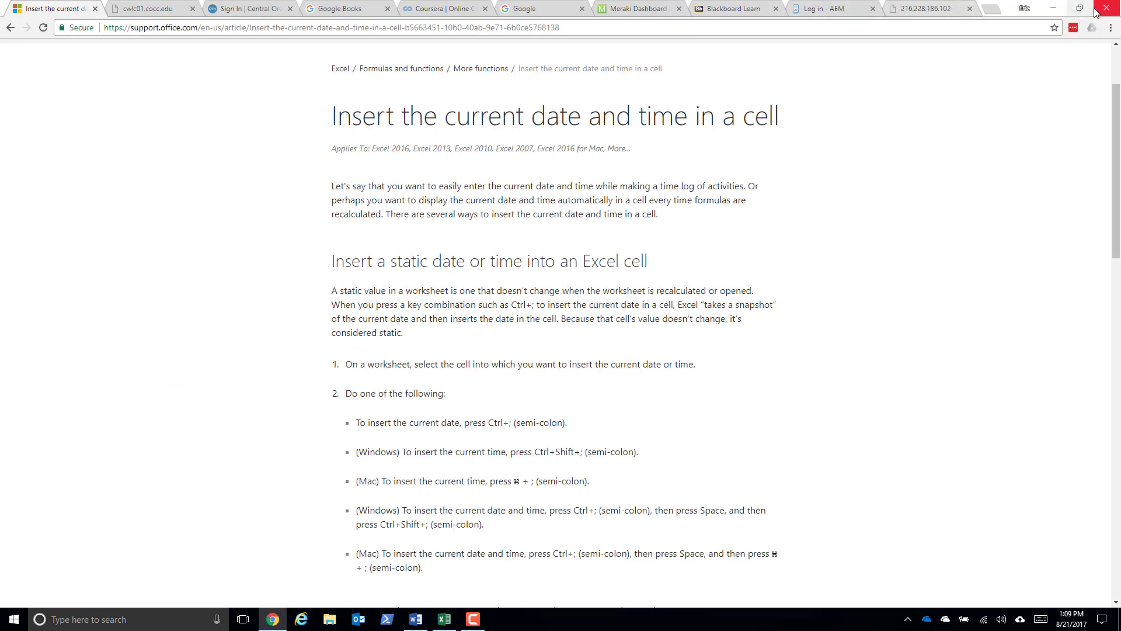
click(1053, 8)
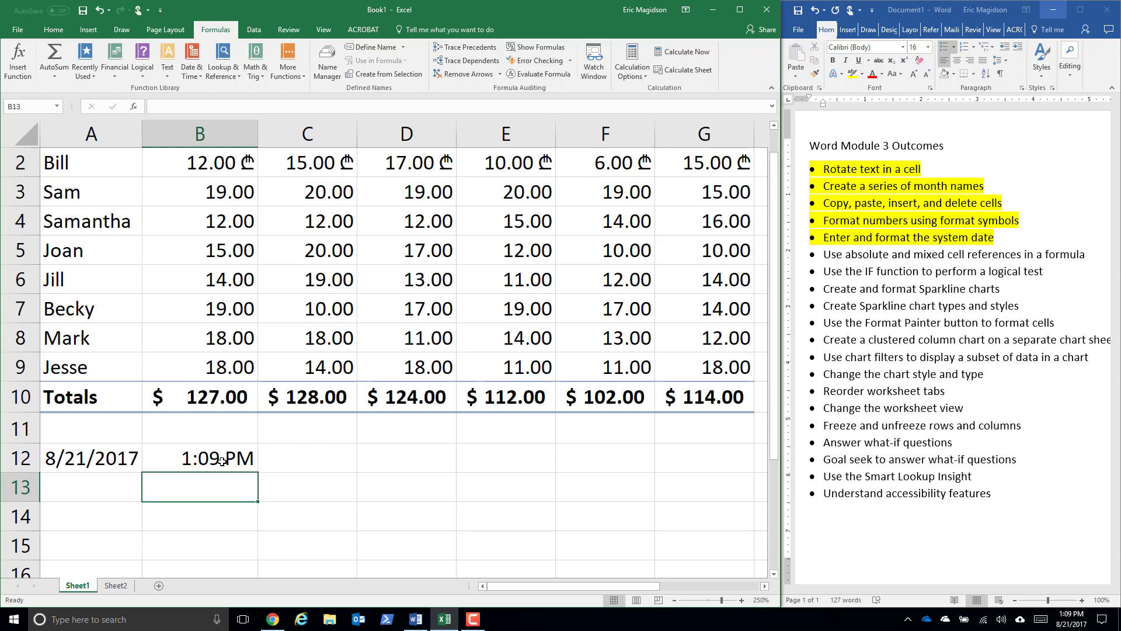
- Format the date in A12 with the long date type that shows weekday, month, day and year
click(79, 461)
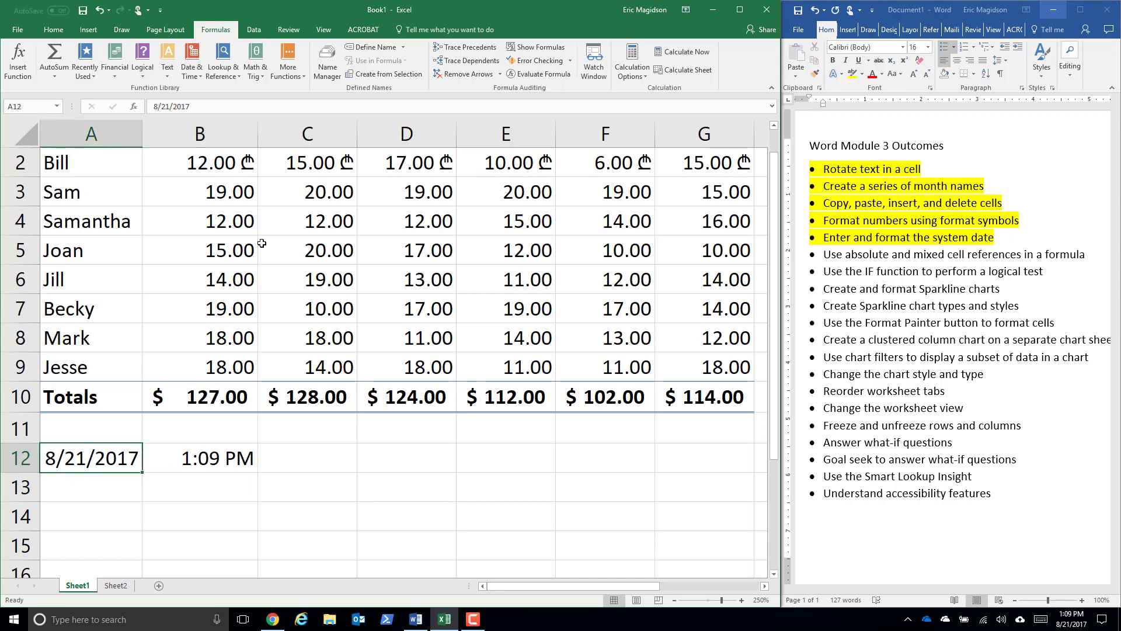
click(46, 33)
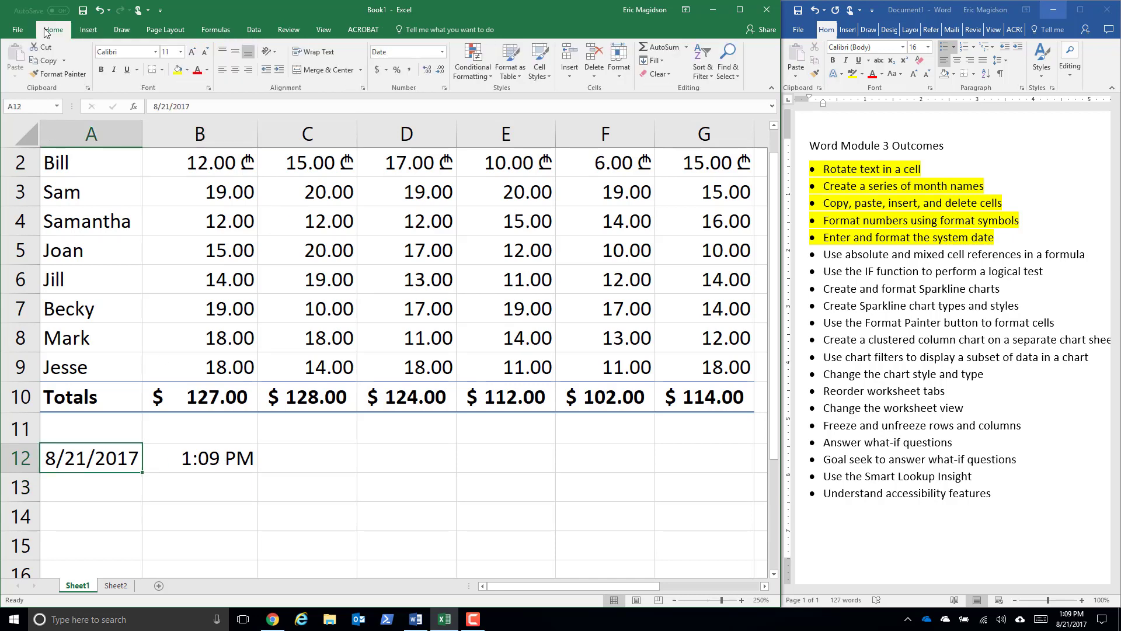
click(442, 52)
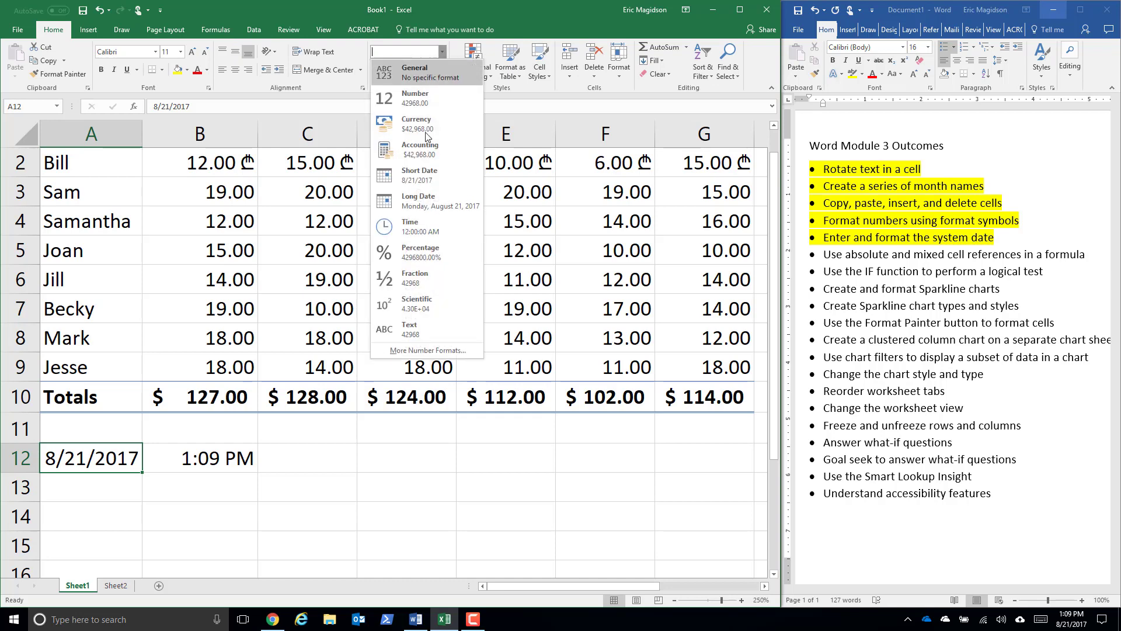
click(412, 350)
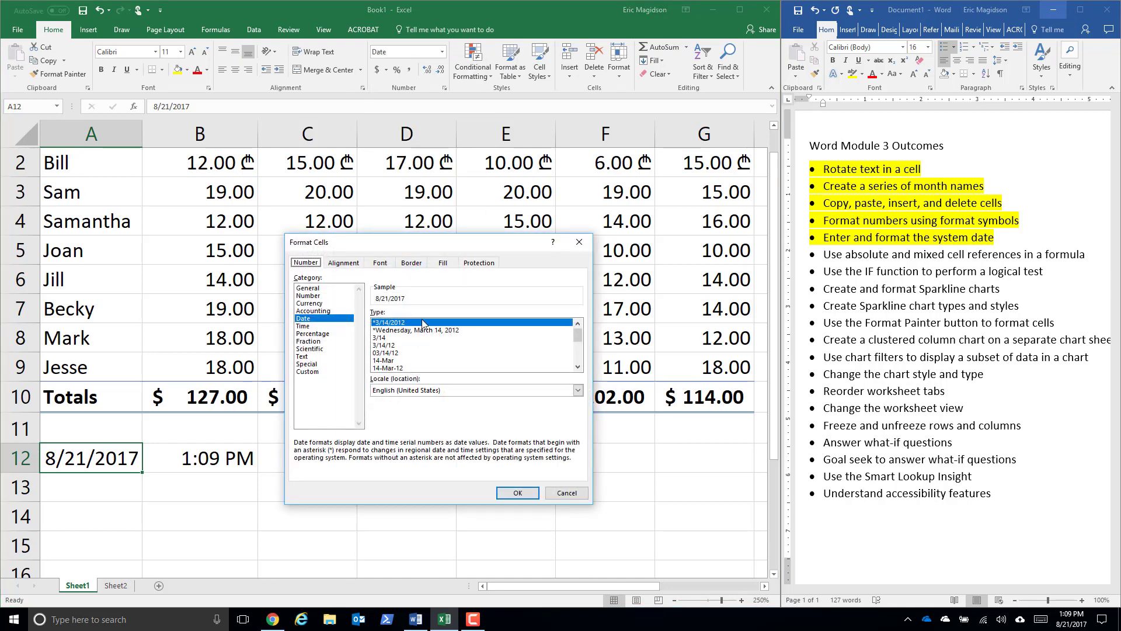
click(400, 331)
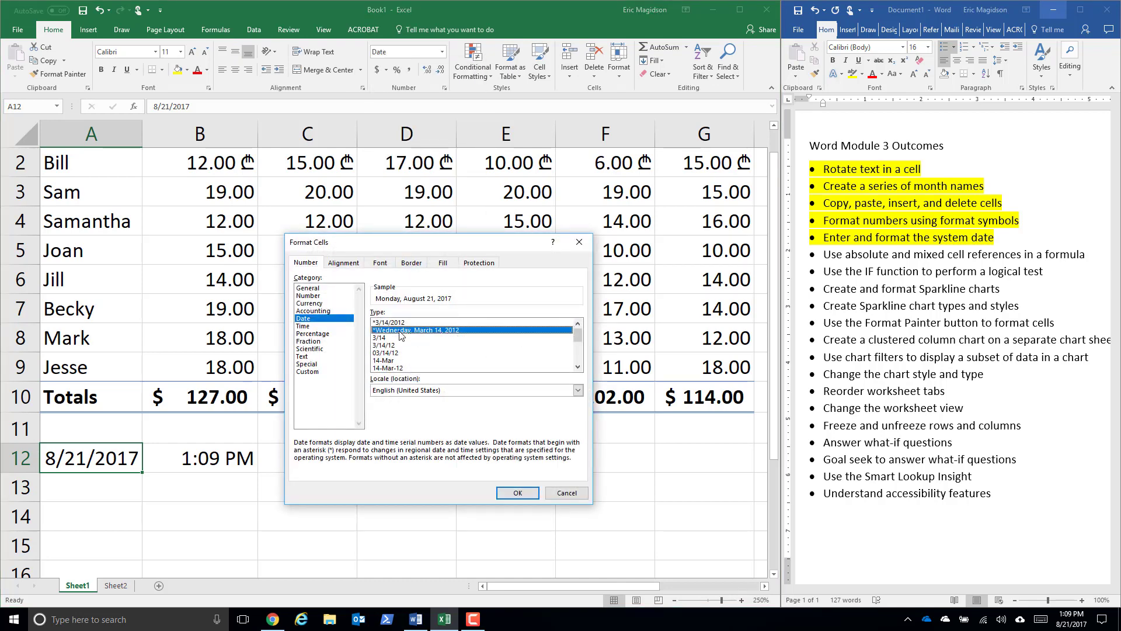
click(515, 495)
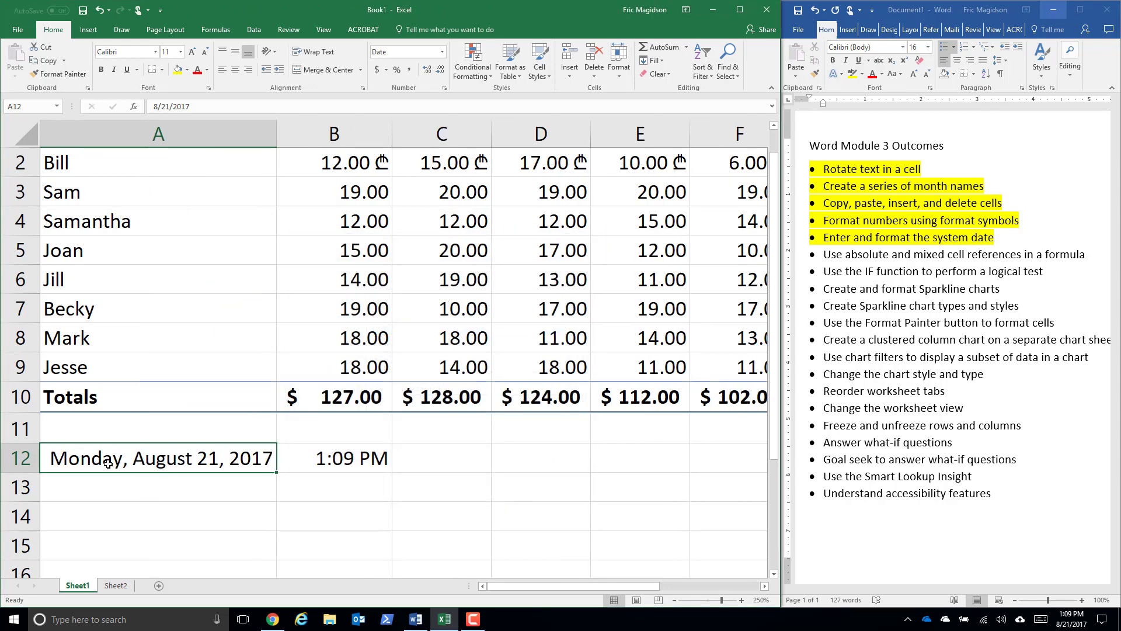
- Change the date format of A12 to the day-month-year type 14-Mar-12
click(441, 52)
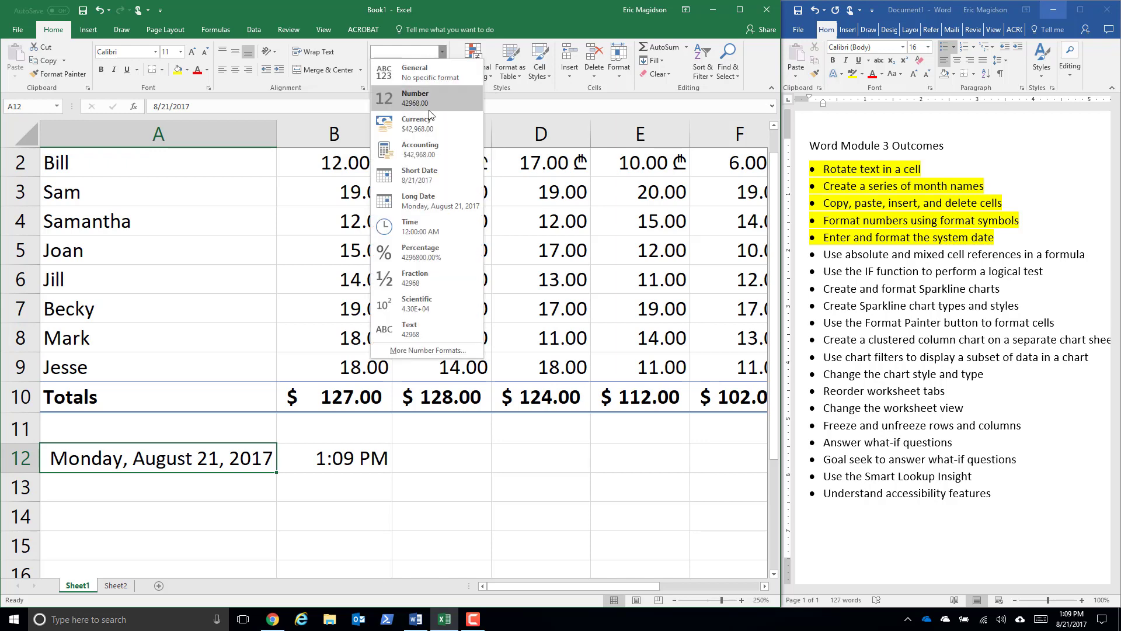
click(419, 356)
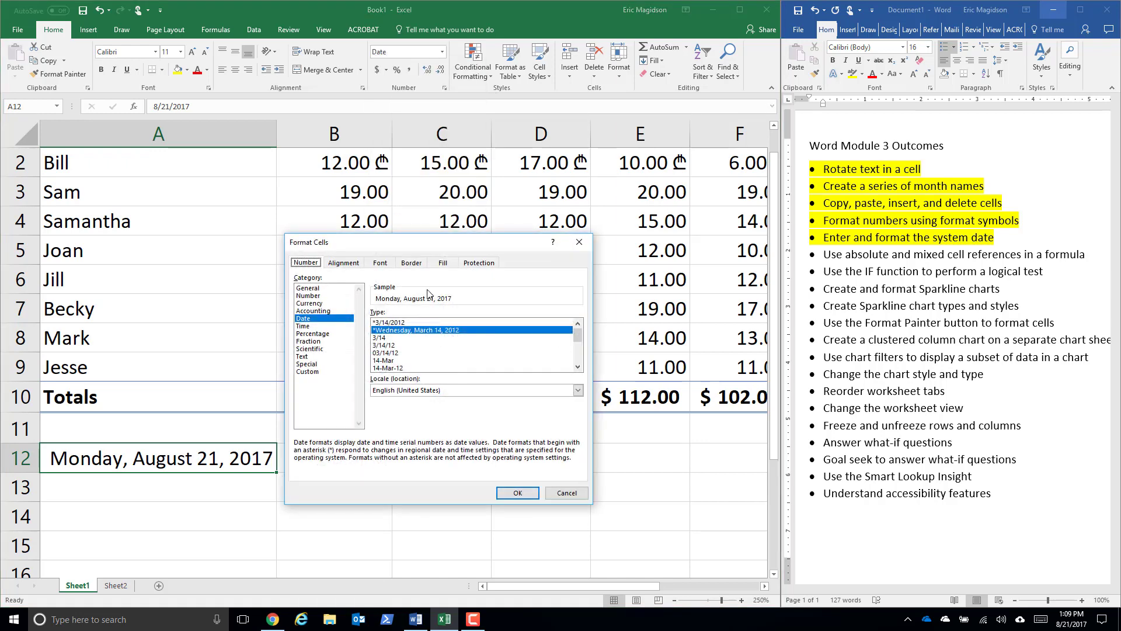
click(578, 366)
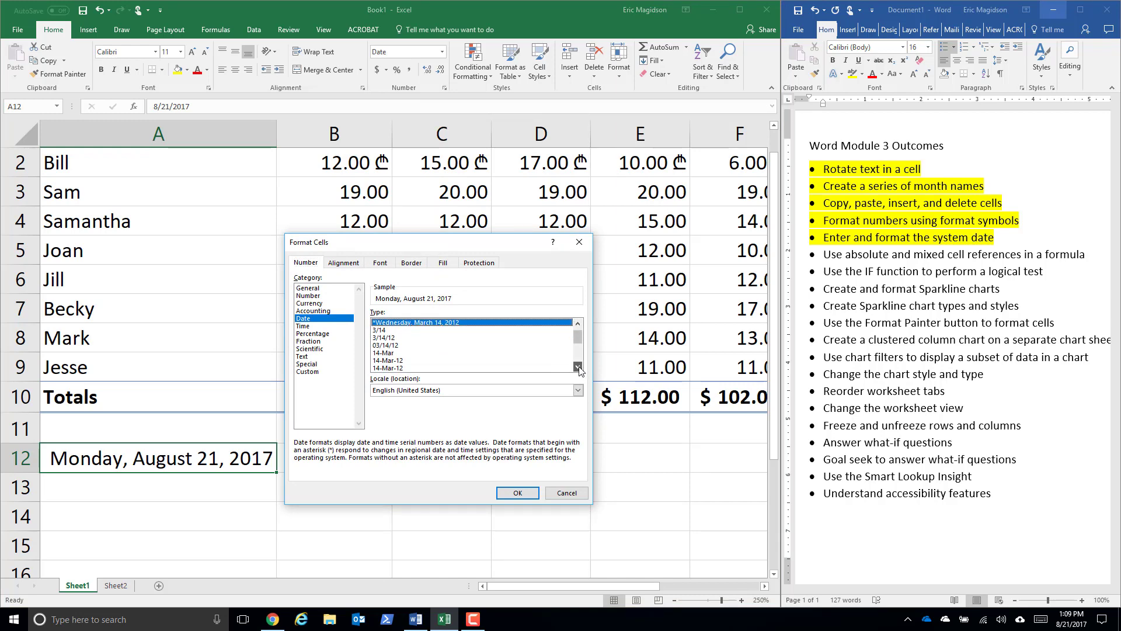
click(578, 366)
click(578, 367)
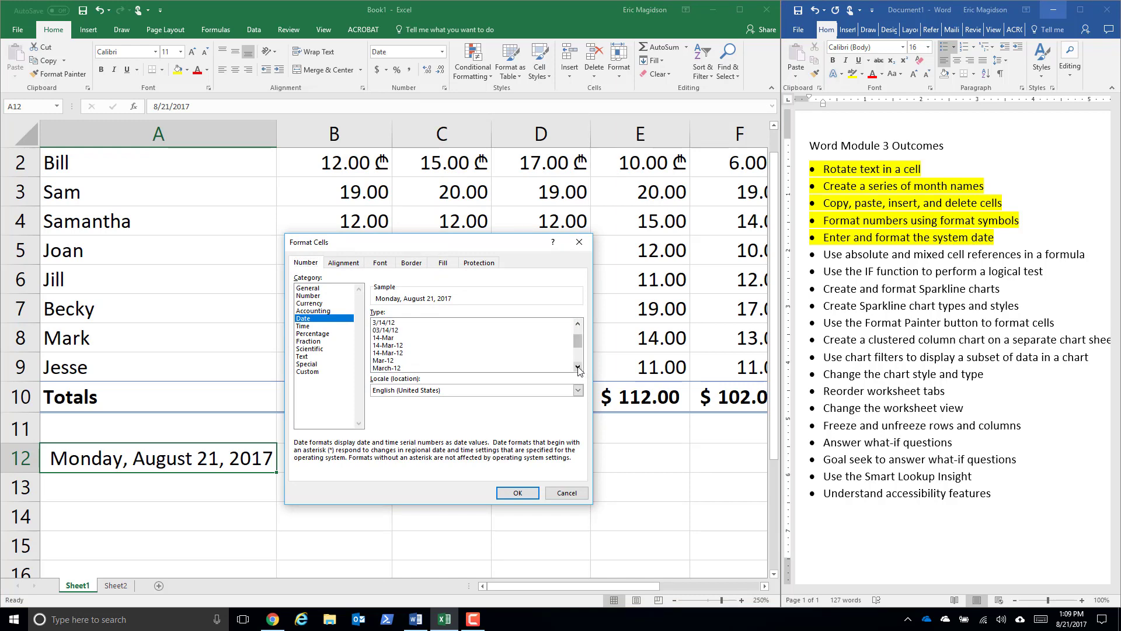
click(396, 347)
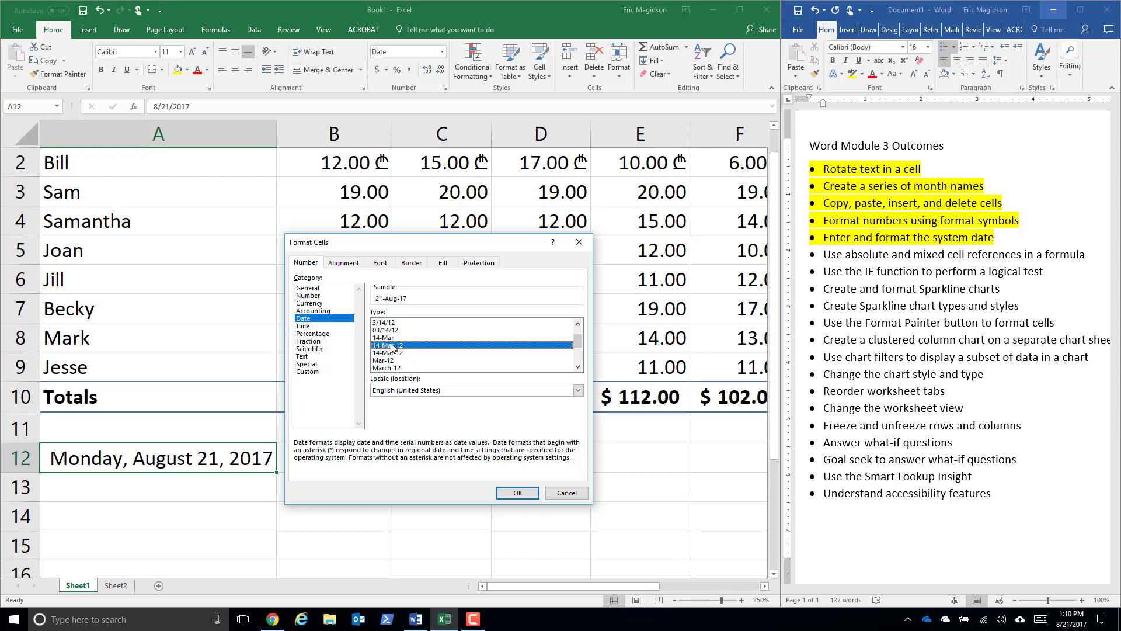
click(517, 493)
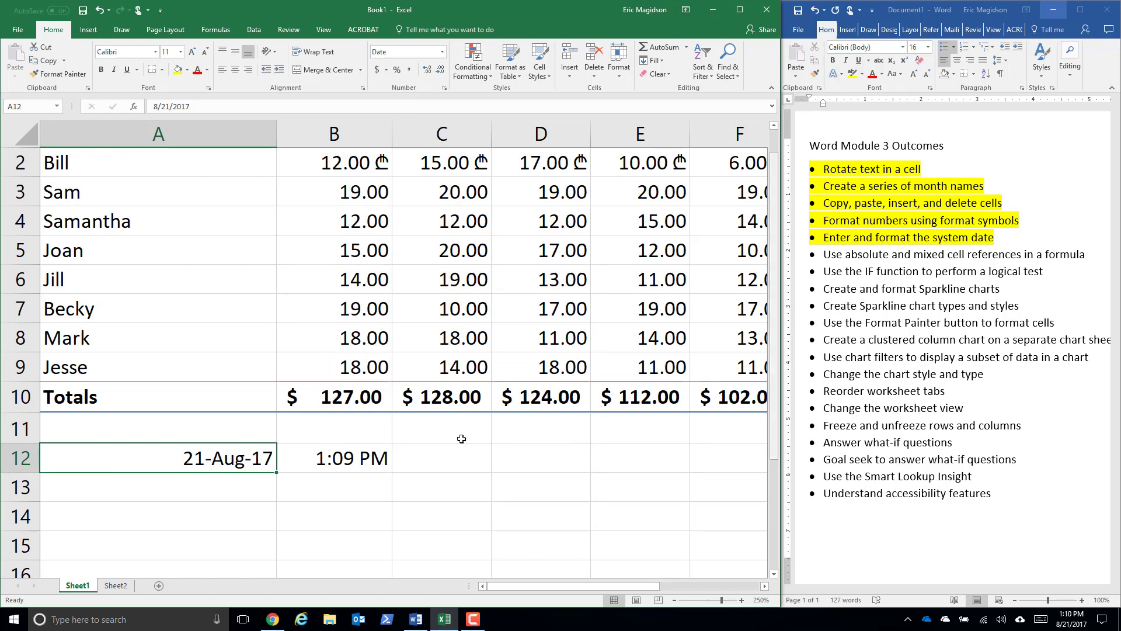
- Rename the Sheet1 worksheet as "Basics 1"
double_click(81, 586)
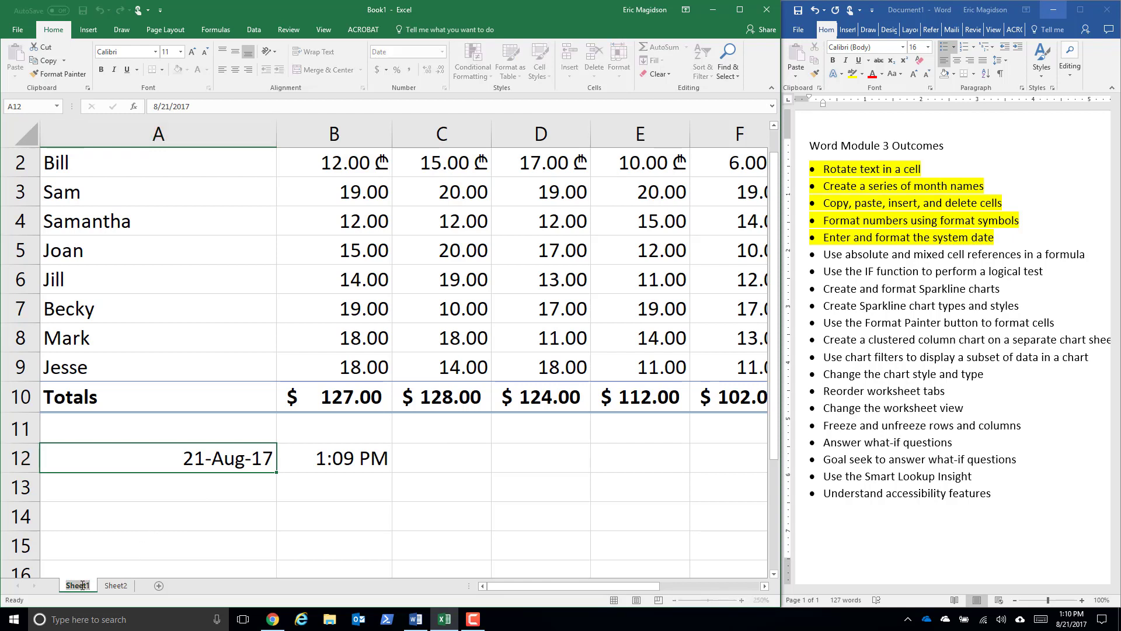
text(Basics 1)
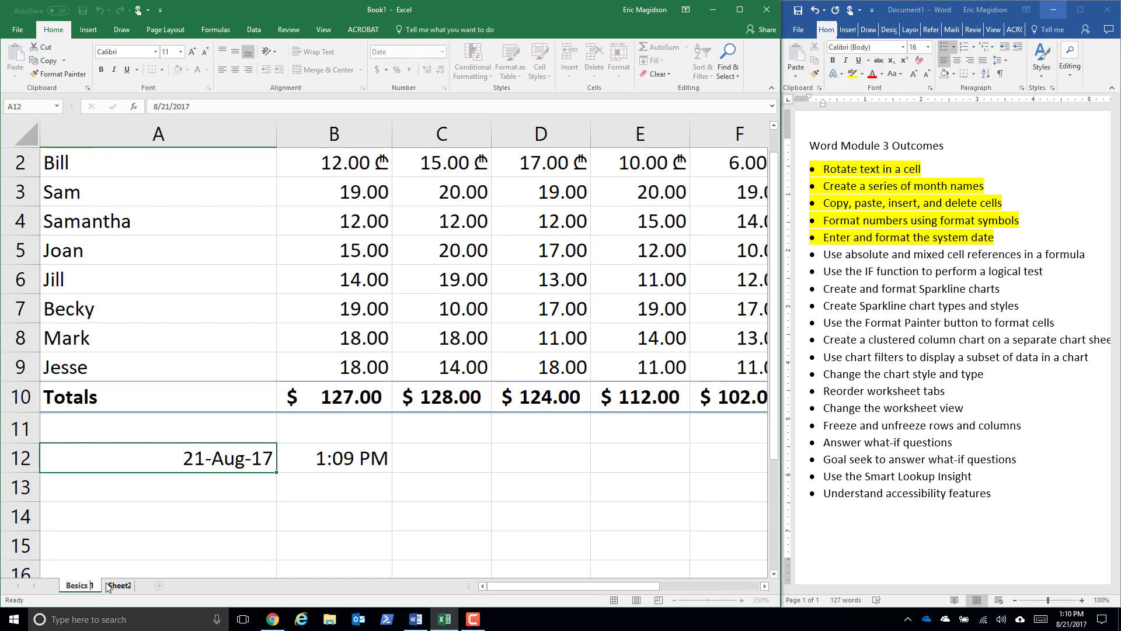
key(BackSpace)
key(BackSpace)
key(BackSpace)
key(BackSpace)
key(BackSpace)
key(BackSpace)
key(BackSpace)
text(asics 1)
- Rename the Sheet2 worksheet as "Absolute"
double_click(118, 585)
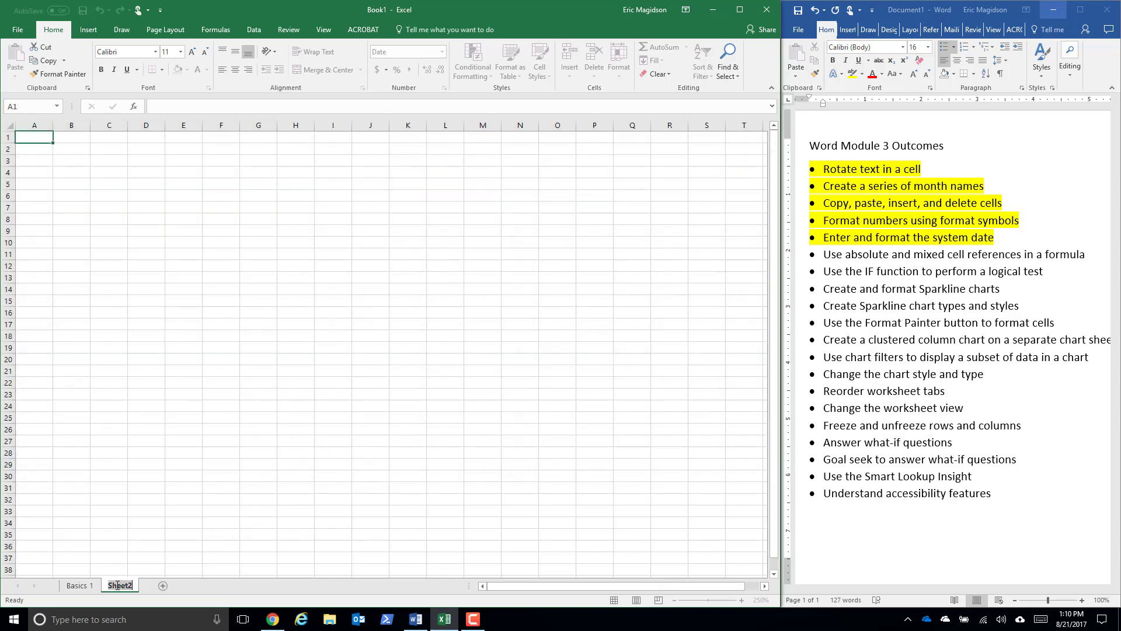
text(Absolute)
click(146, 545)
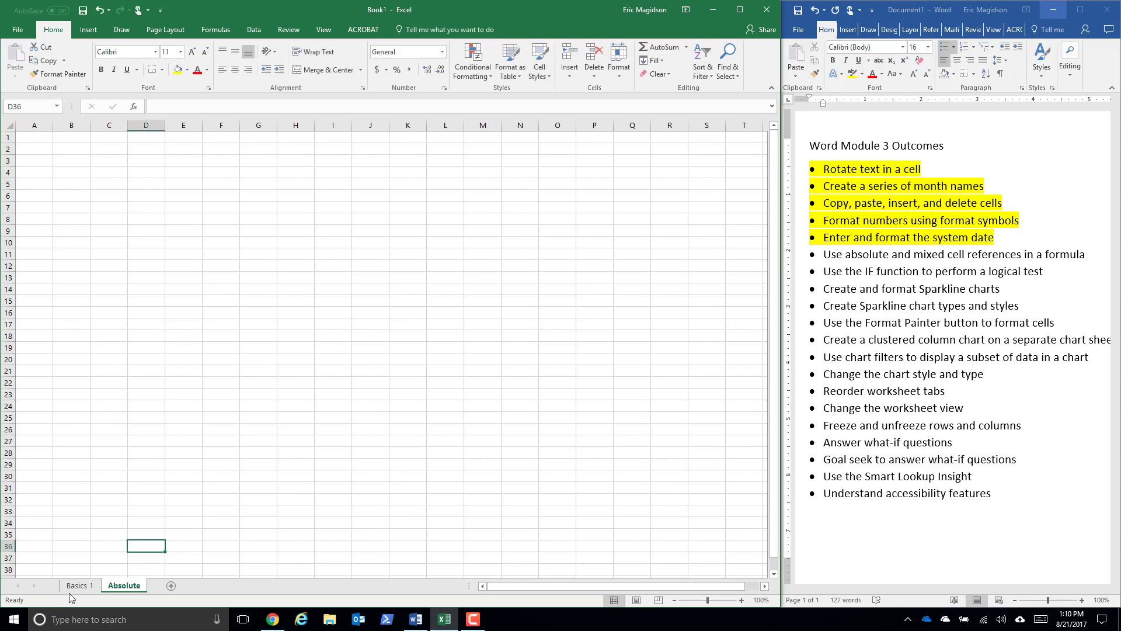
- On the Basics 1 sheet, change the currency symbol of B2:G2 to the dollar sign
click(78, 585)
scroll(146, 247, up, 1)
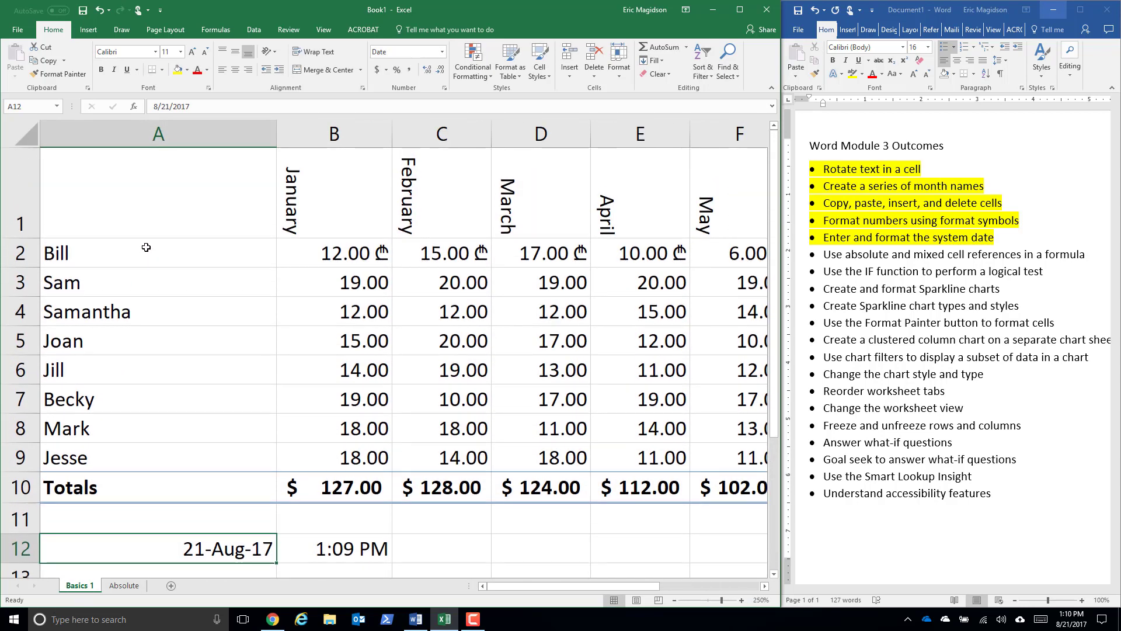
drag(564, 272, 746, 250)
scroll(747, 250, down, 2)
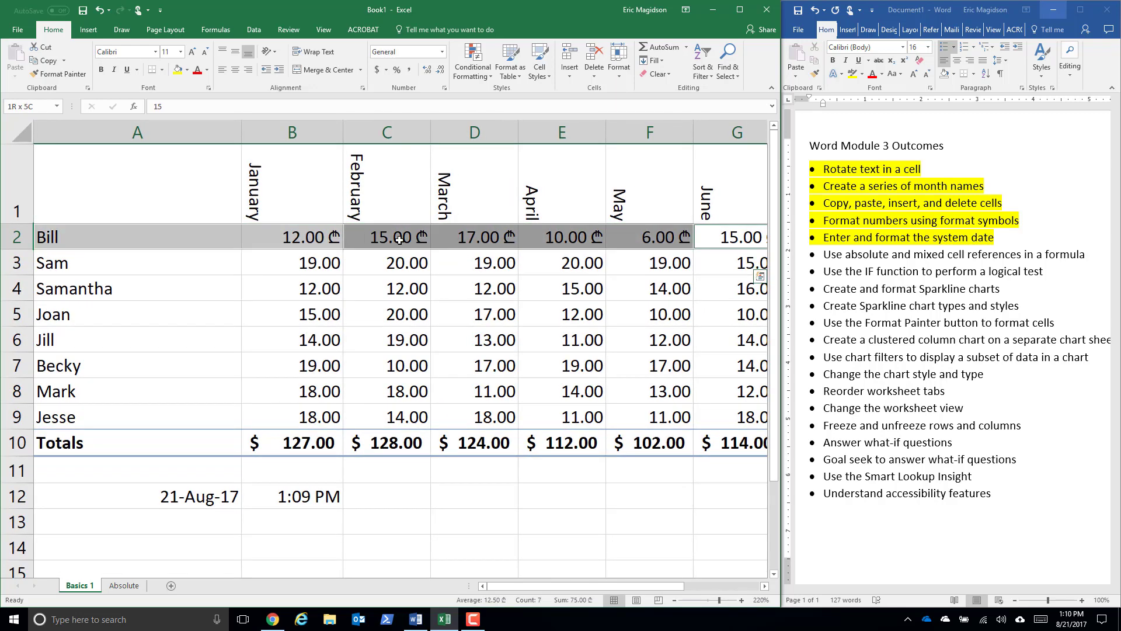
click(349, 287)
drag(306, 232, 552, 236)
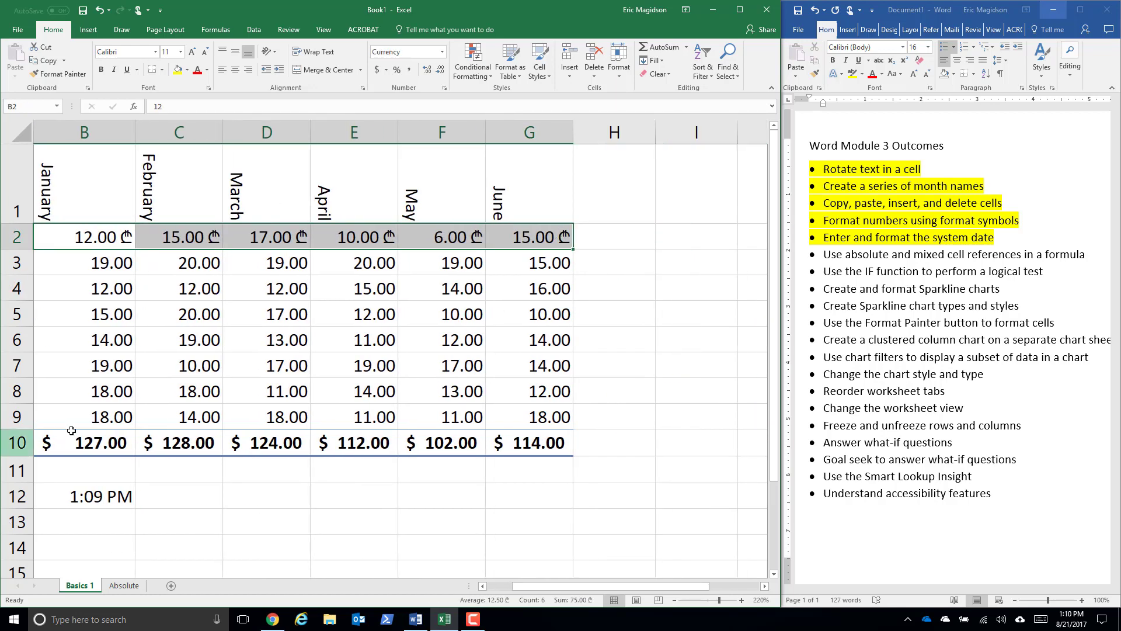
click(442, 52)
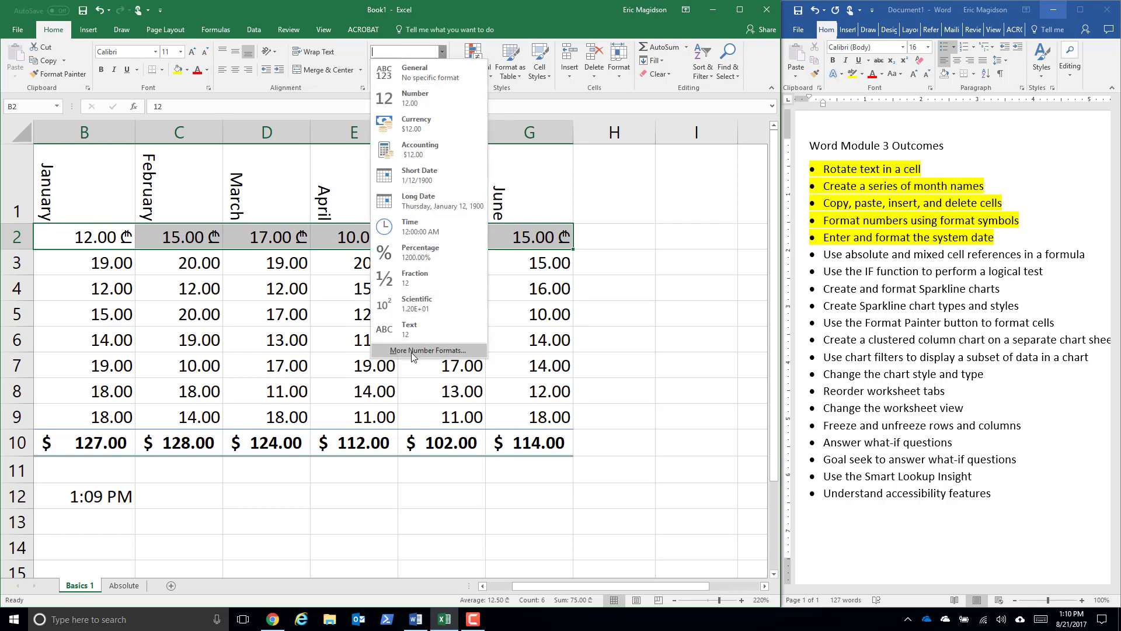
click(412, 351)
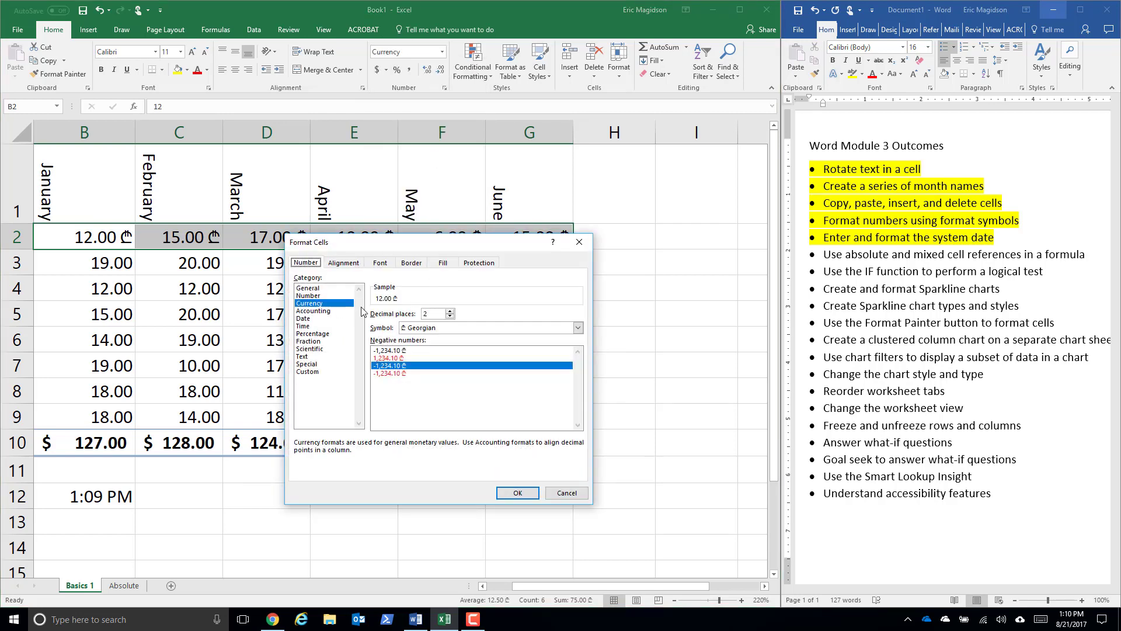
click(571, 330)
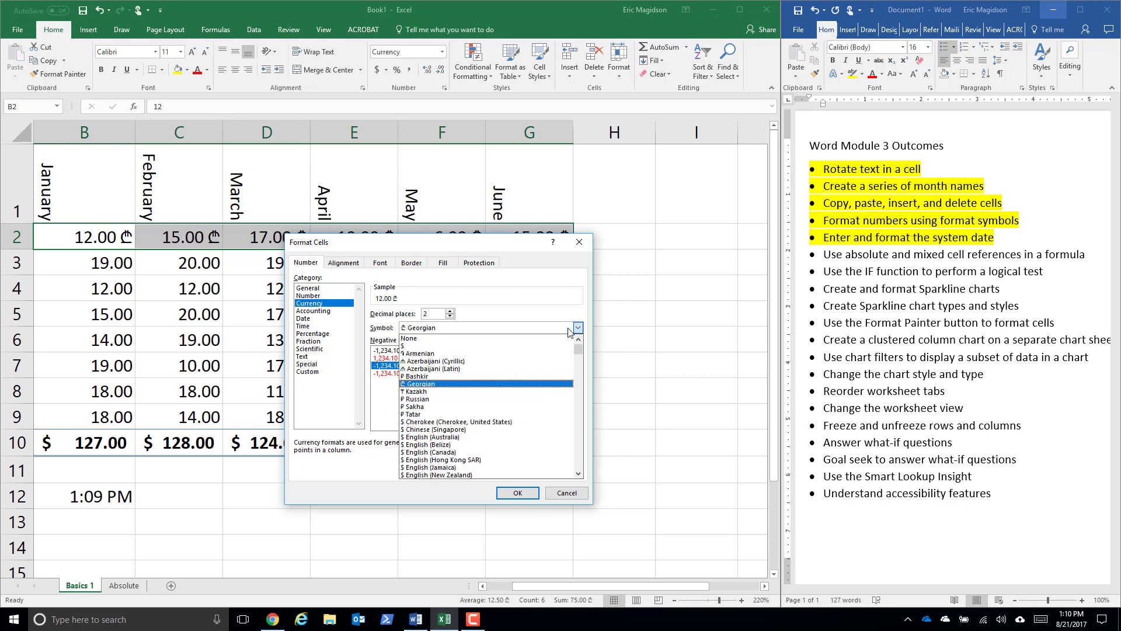
click(511, 346)
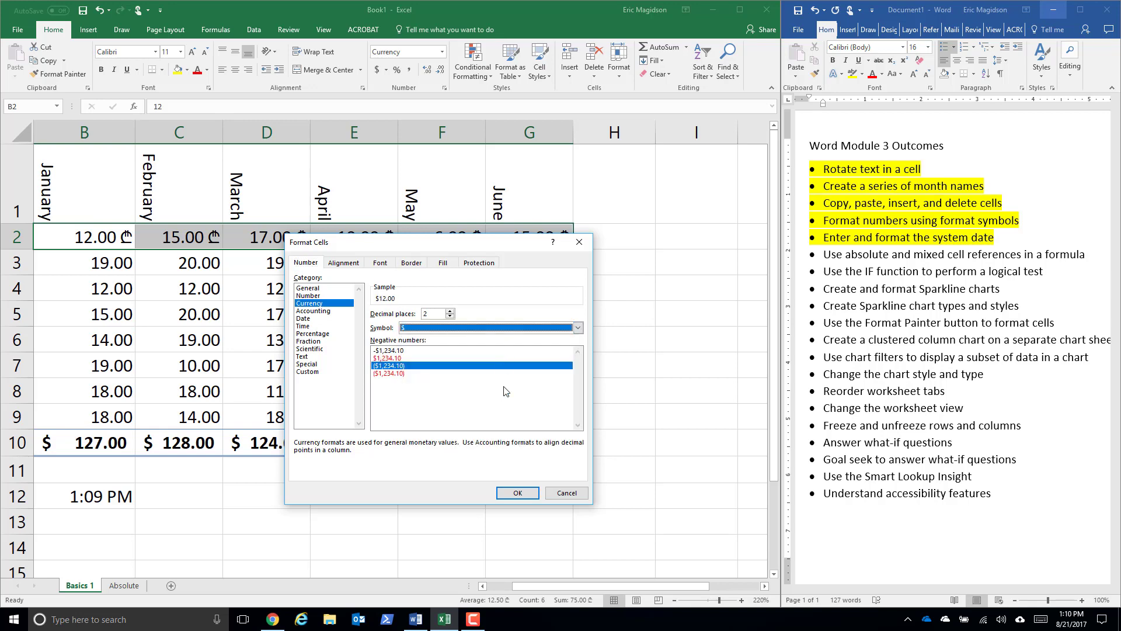
click(524, 497)
click(413, 526)
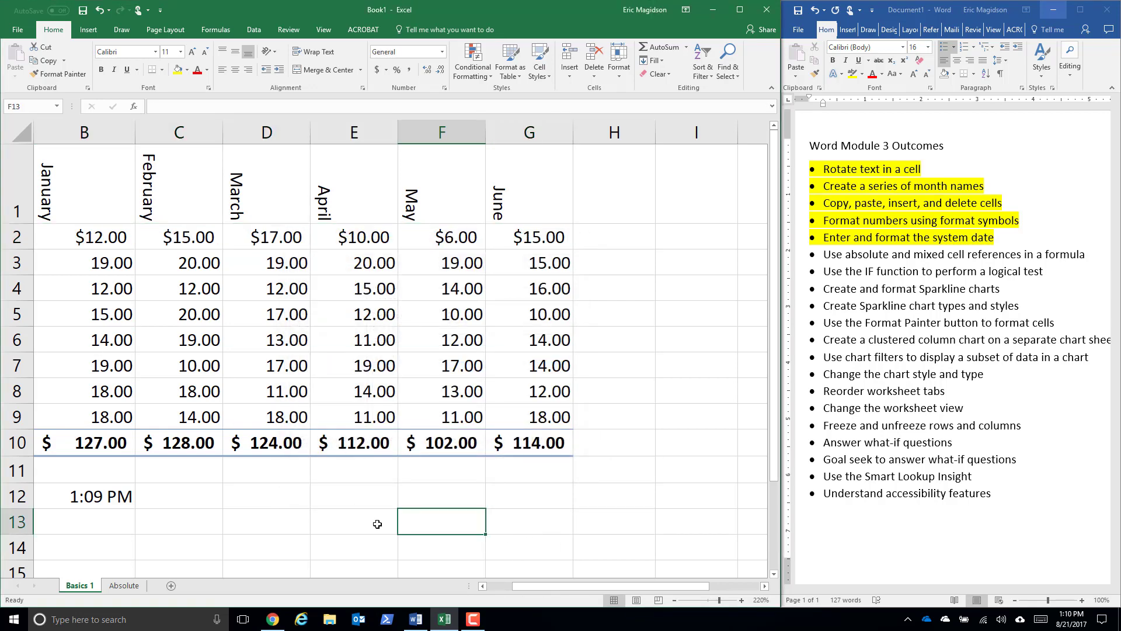
- Auto-fit the width of column A and copy the whole table A1:G10
drag(531, 588, 492, 588)
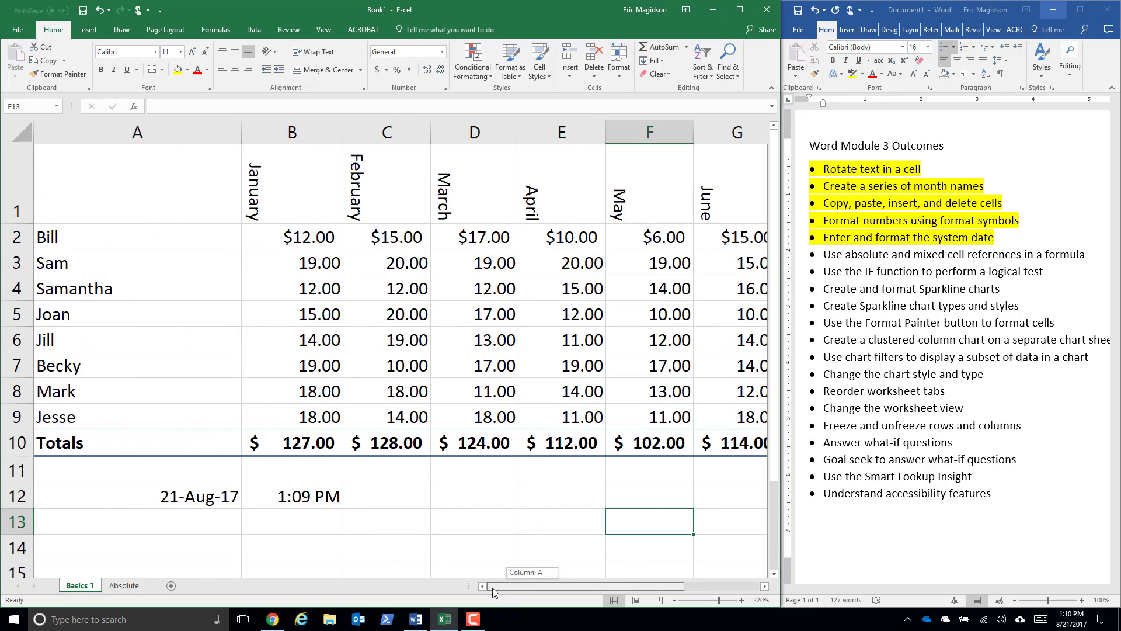
double_click(239, 128)
drag(80, 172, 627, 441)
right_click(330, 291)
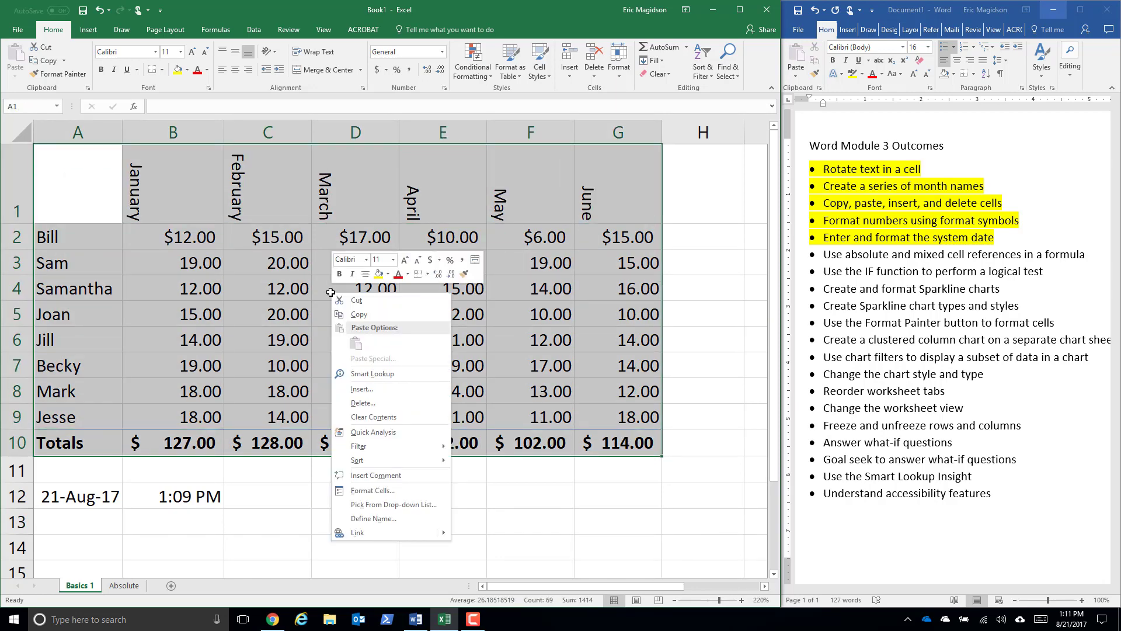
click(356, 315)
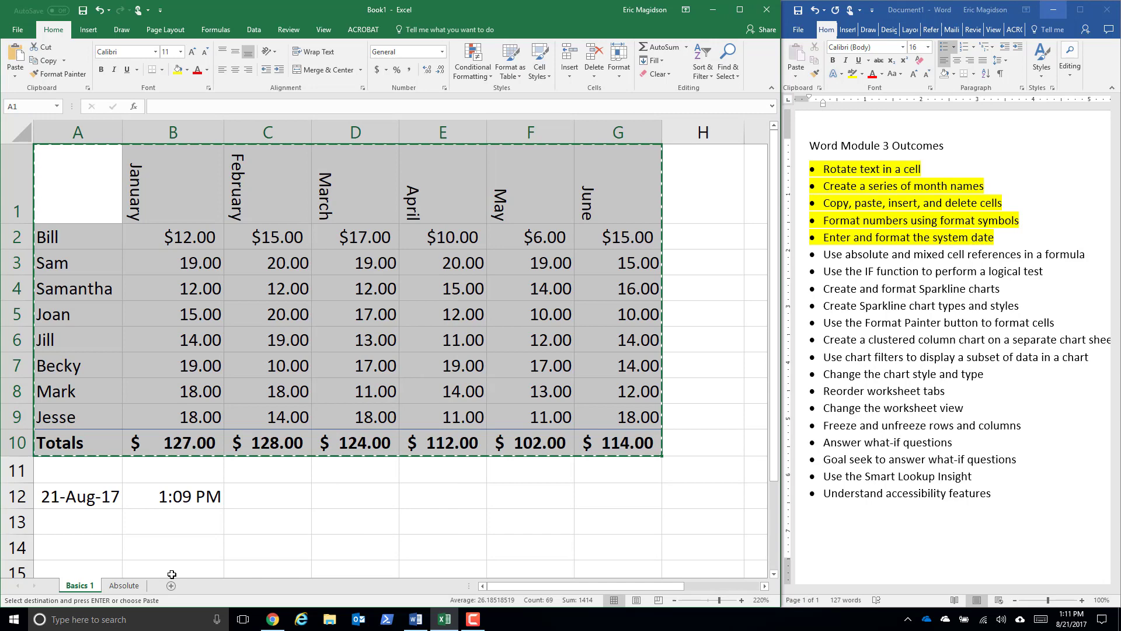
- Paste the copied table at A1 of the Absolute sheet and enlarge the view
click(123, 585)
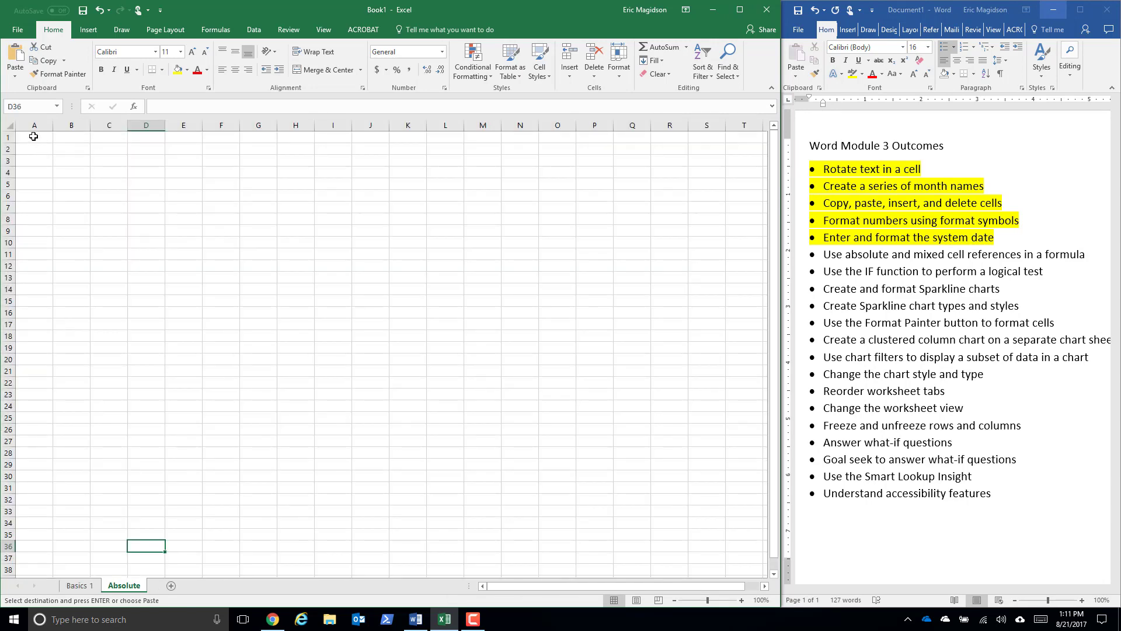
click(33, 136)
right_click(34, 136)
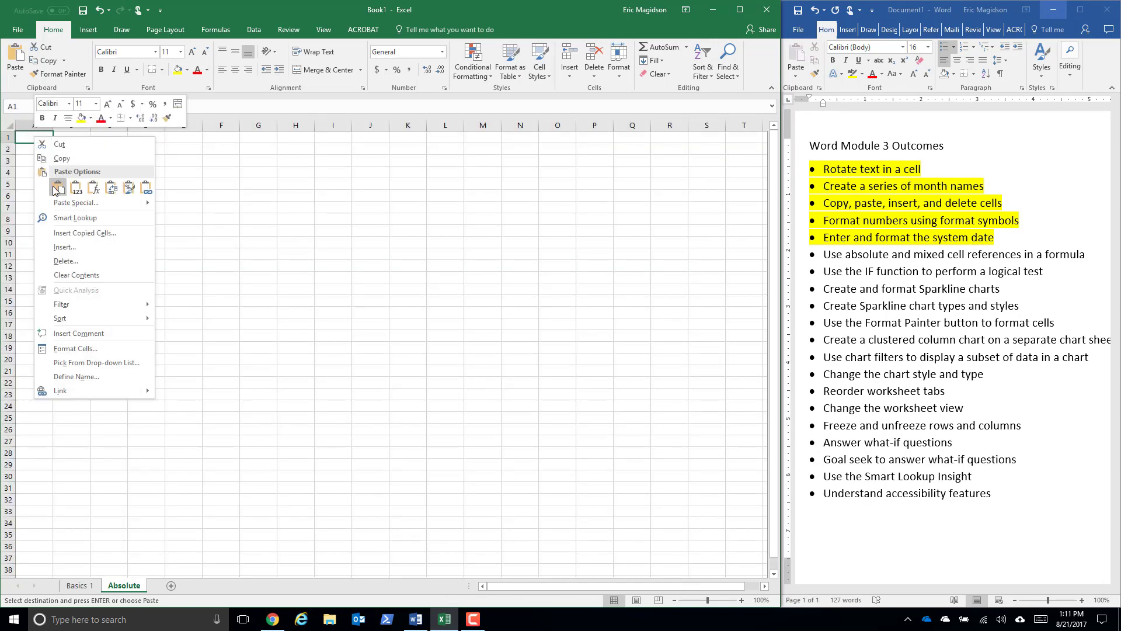
click(58, 185)
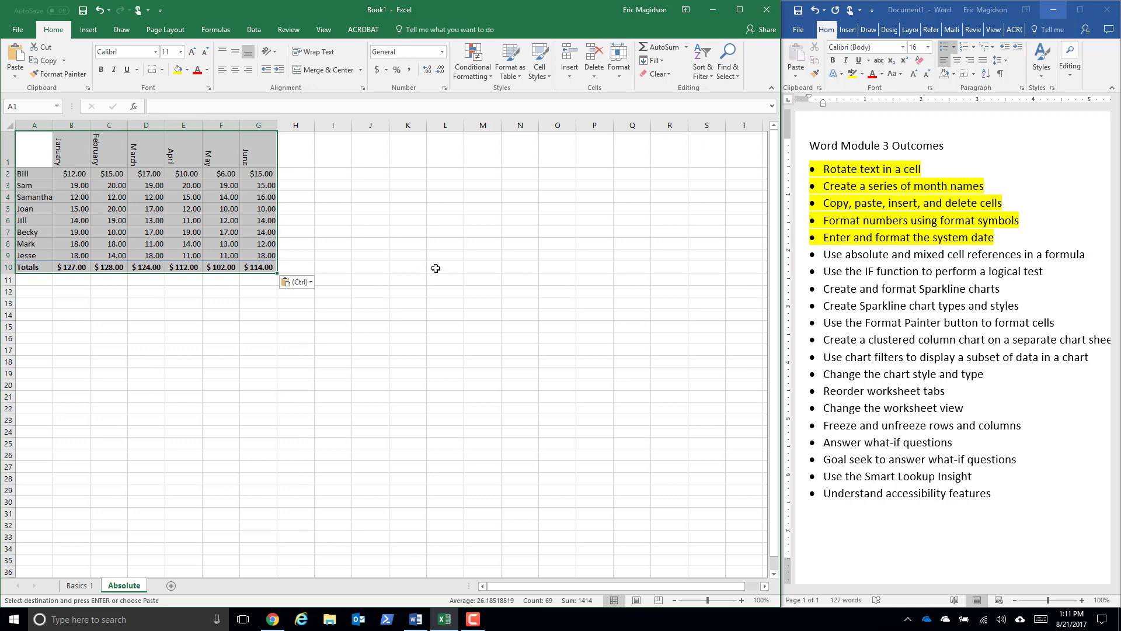
ctrl+scroll(436, 268, up, 3)
ctrl+scroll(435, 268, up, 2)
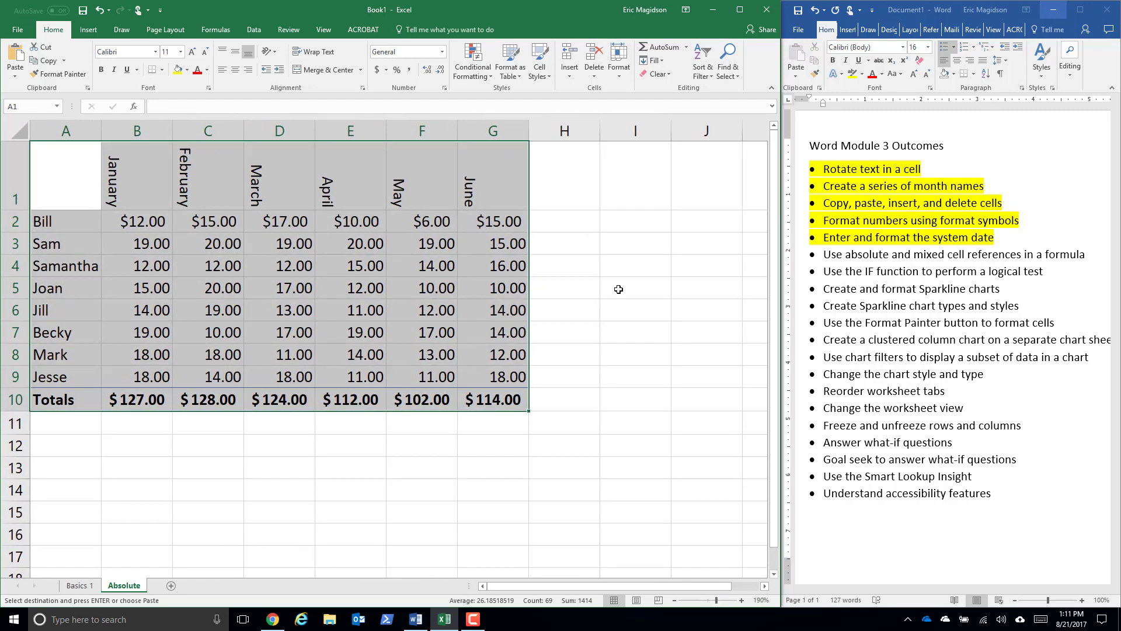
ctrl+scroll(503, 280, up, 2)
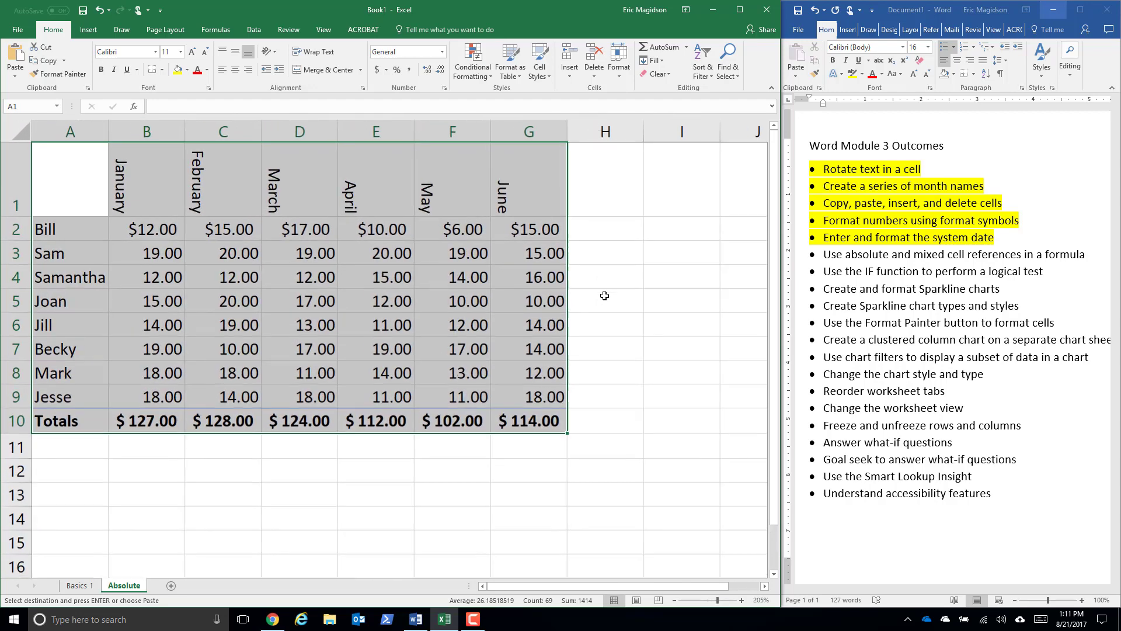
- Switch to the Word outcomes list, highlight "Use absolute and mixed cell references in a formula" in yellow, and return to Excel at cell I1
click(885, 257)
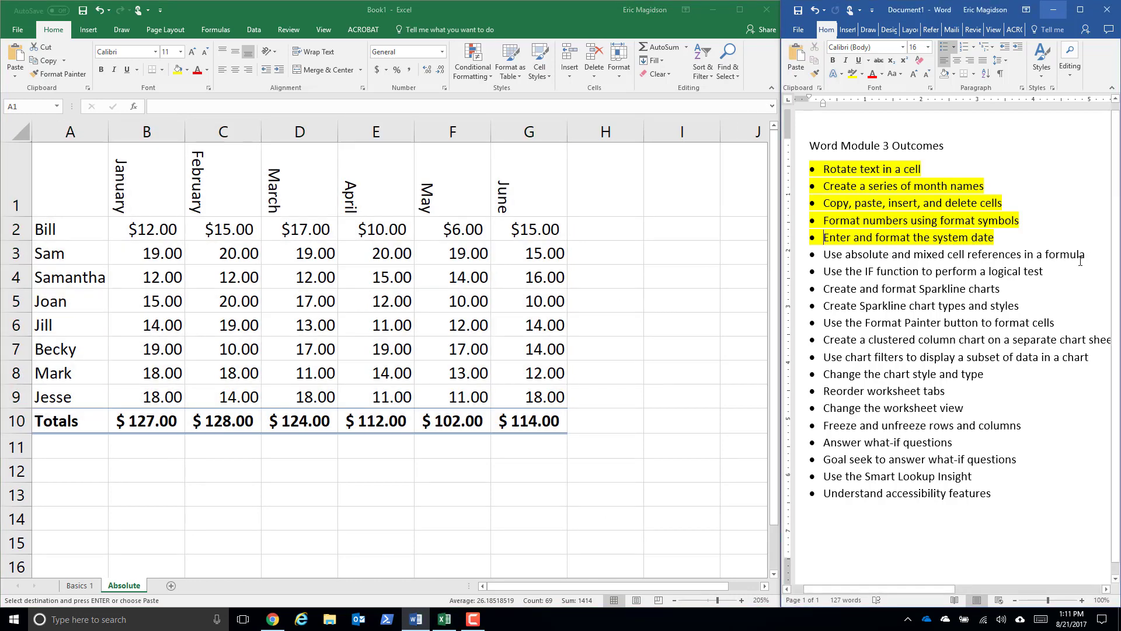
drag(1086, 254, 823, 255)
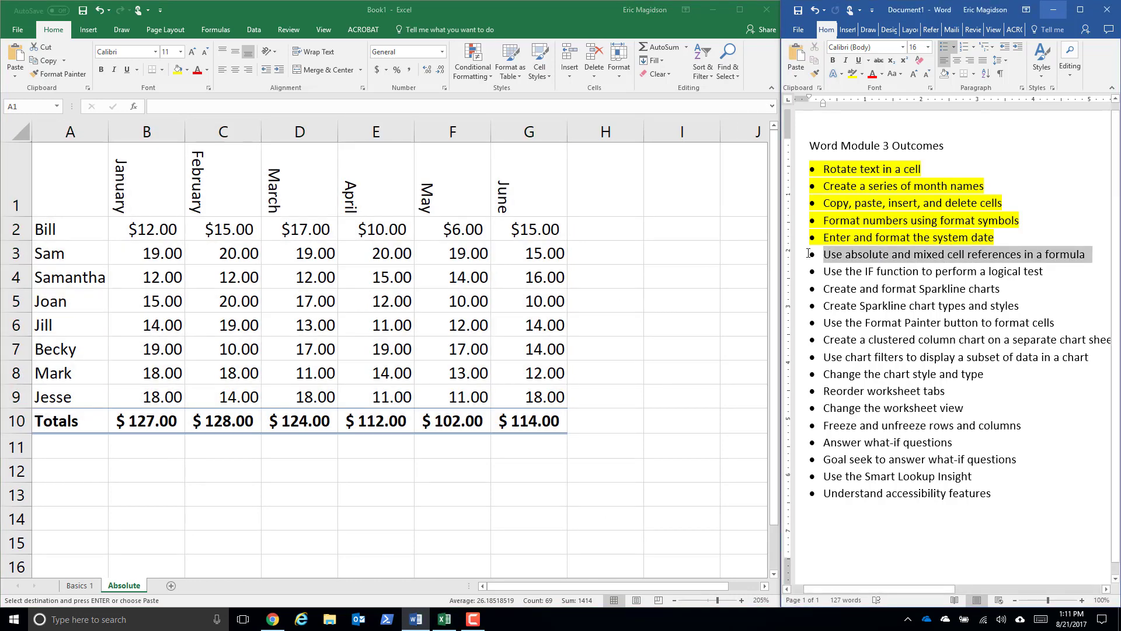
click(852, 73)
click(678, 188)
click(679, 188)
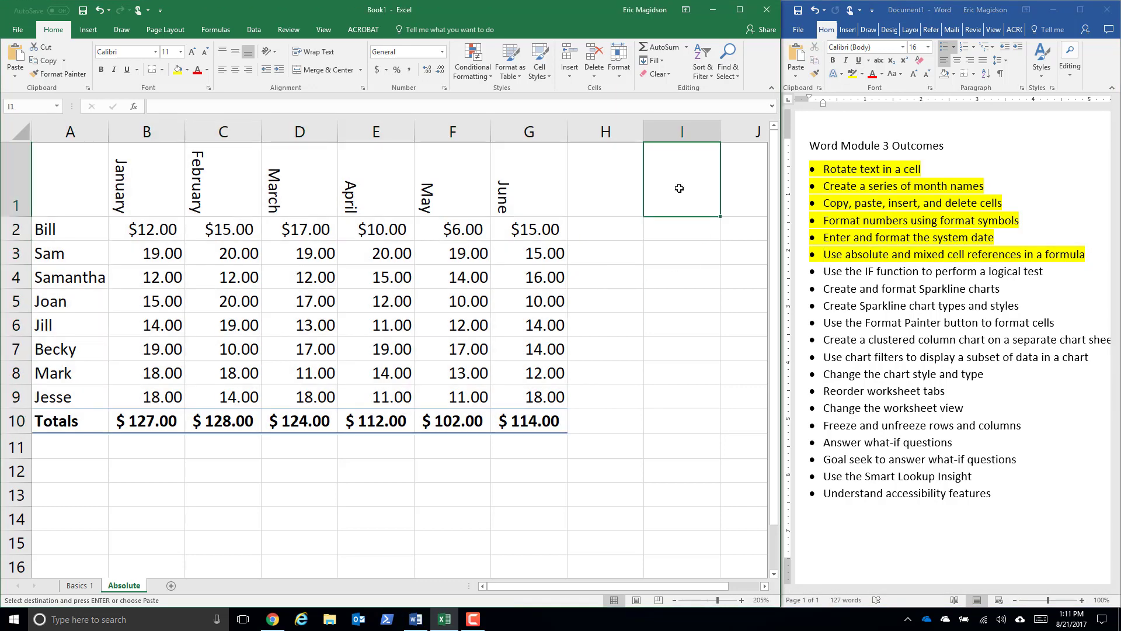
- Enter the heading "Percentage Increase" in cell I1 of the Absolute sheet, with a line break between the two words
text(Percentage IN)
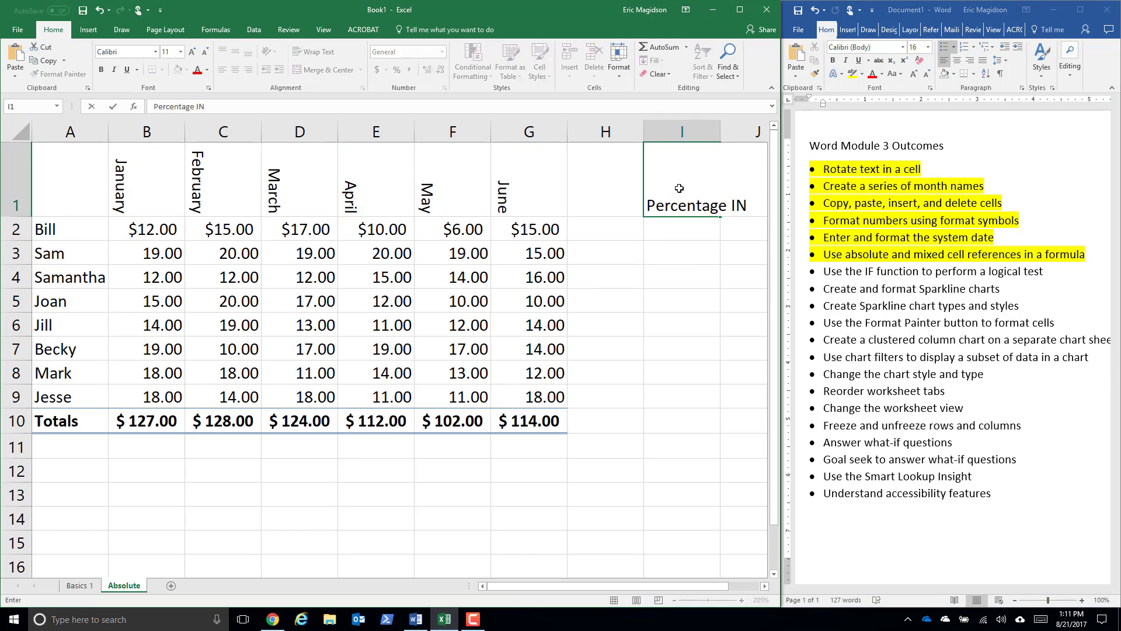
text(crease)
key(Return)
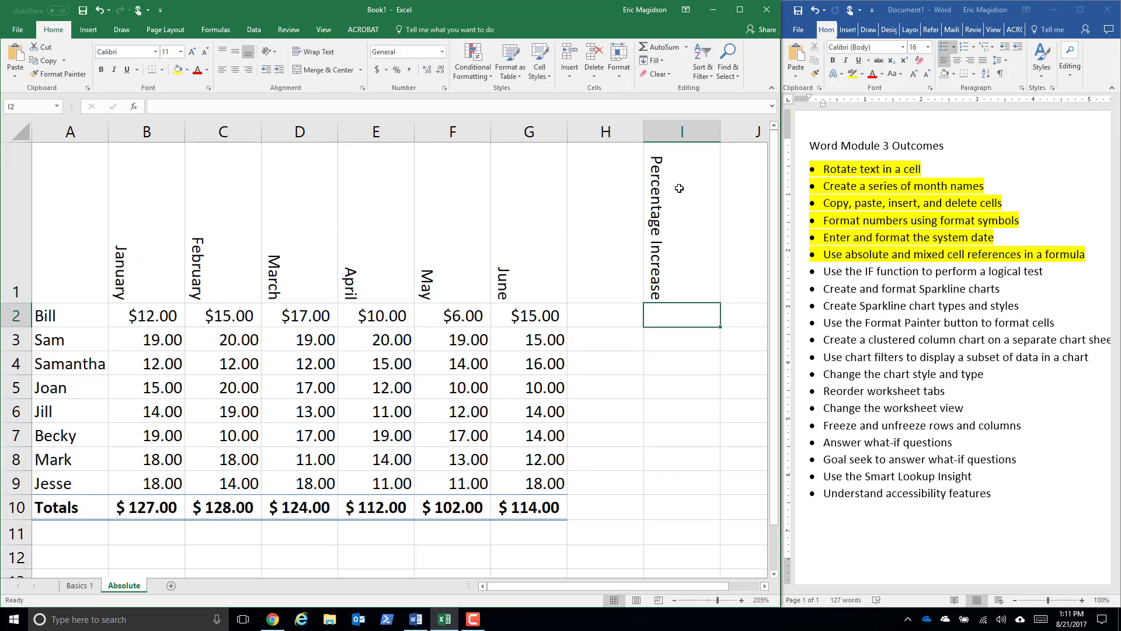
click(679, 199)
double_click(678, 184)
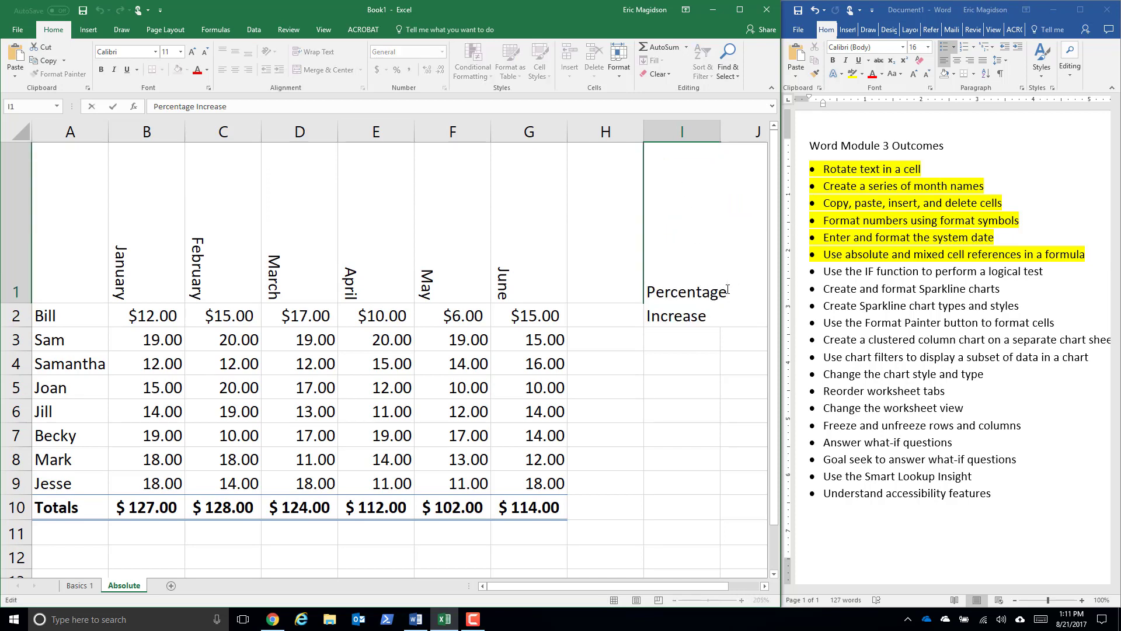
key(alt+Return)
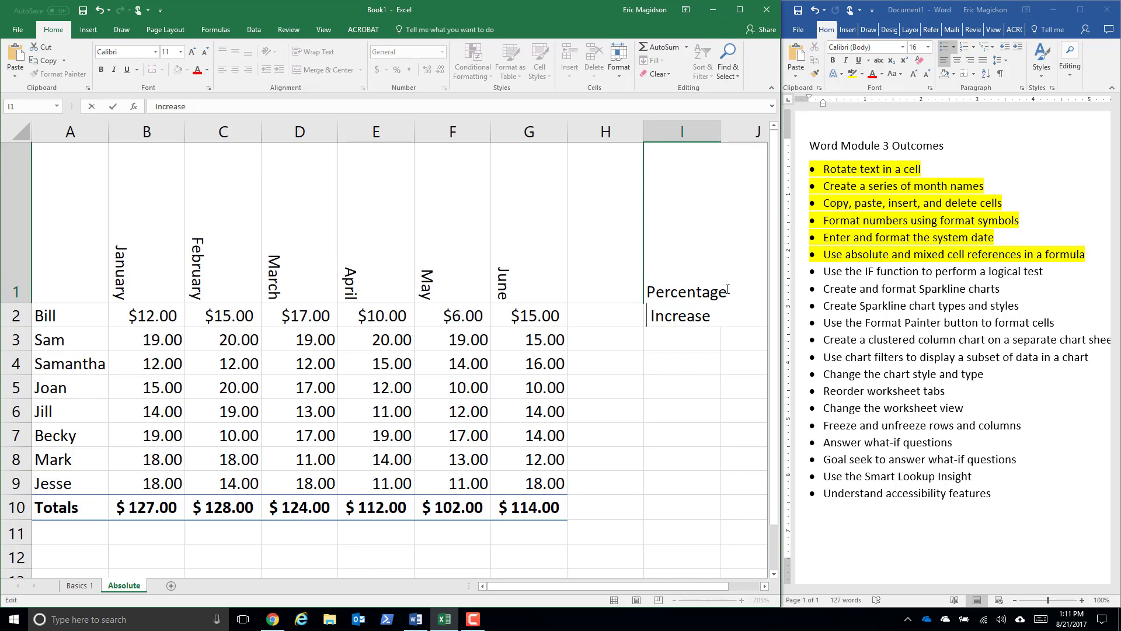
key(Return)
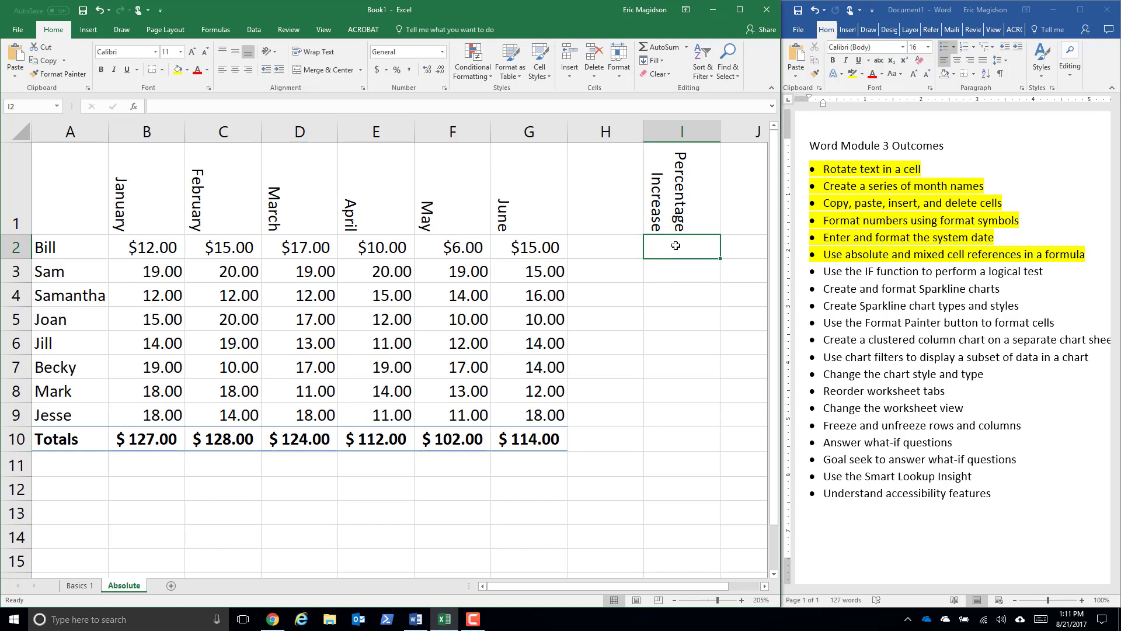
- Enter .05 in cell I2 and format it as a percentage with two decimal places
text(.05)
key(Return)
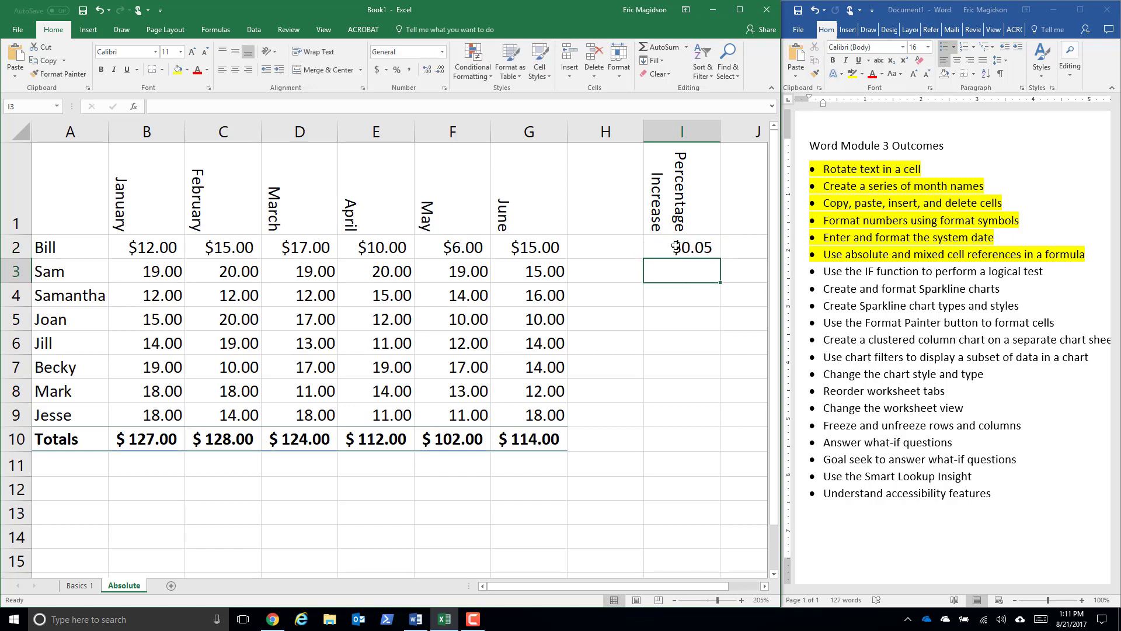
click(675, 247)
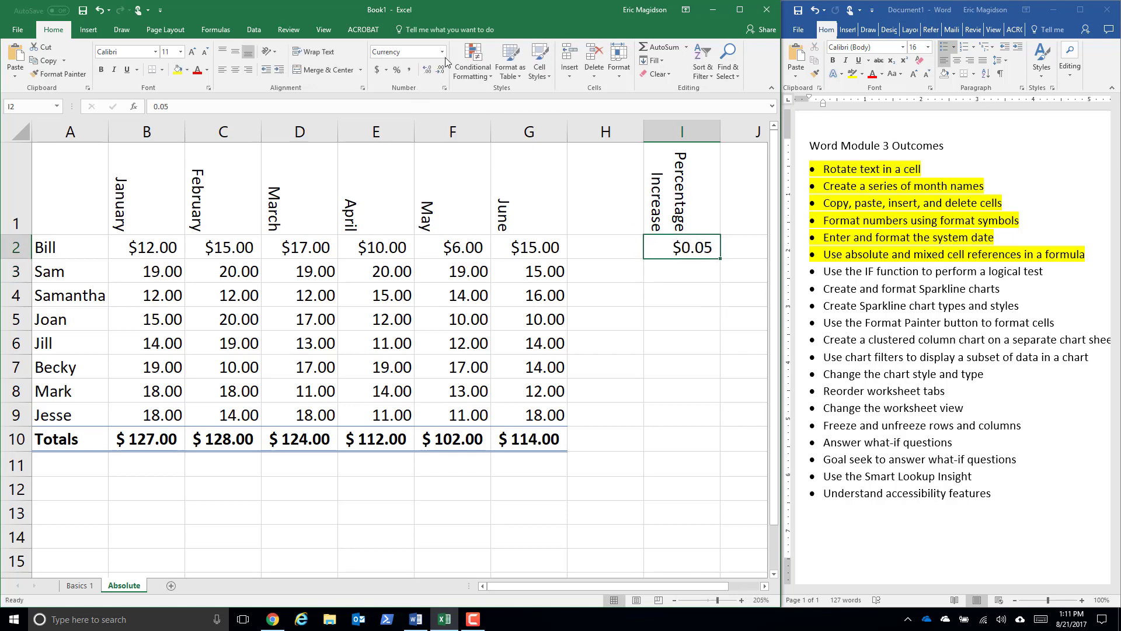
click(396, 71)
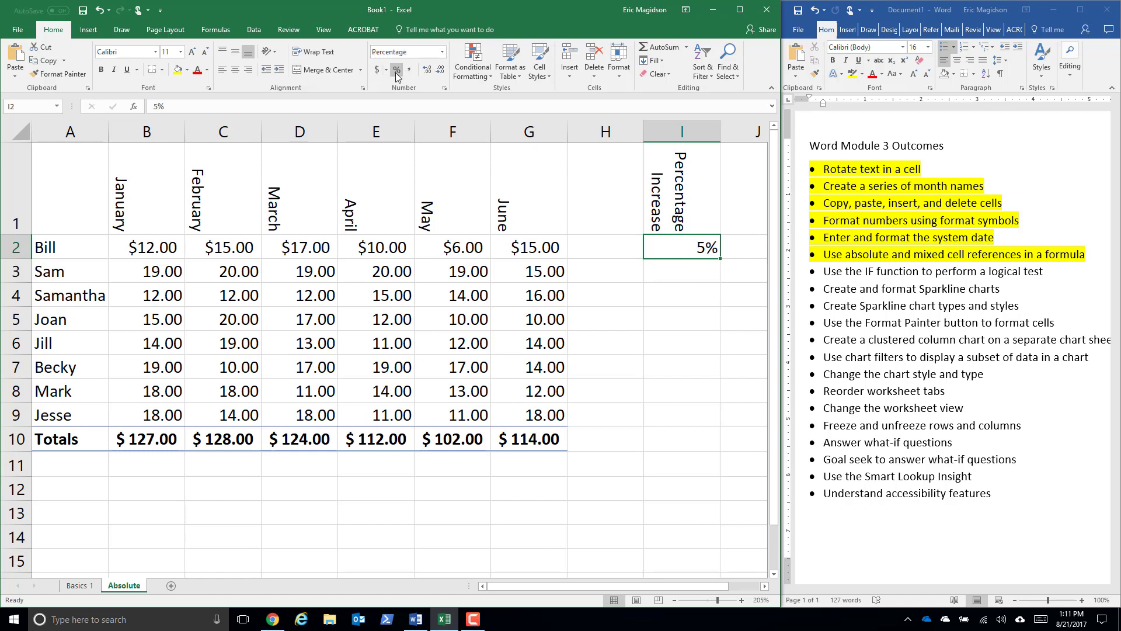
click(428, 73)
click(428, 73)
click(171, 251)
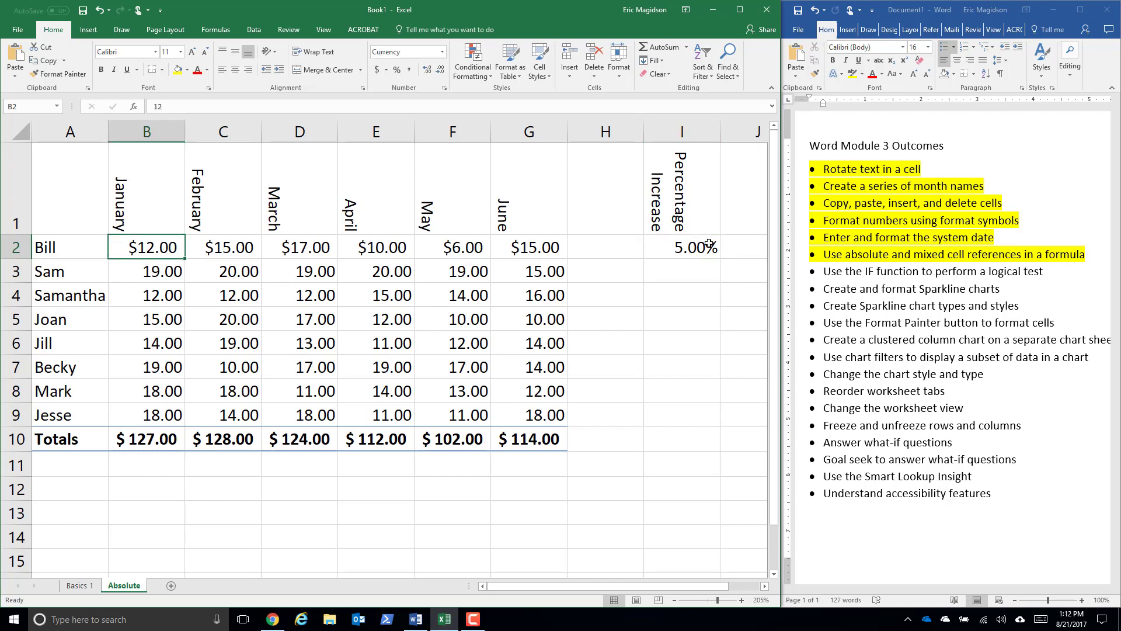
- Enter the label "Next Year Estimate" in cell A12, below the totals row
click(66, 483)
text(Nex)
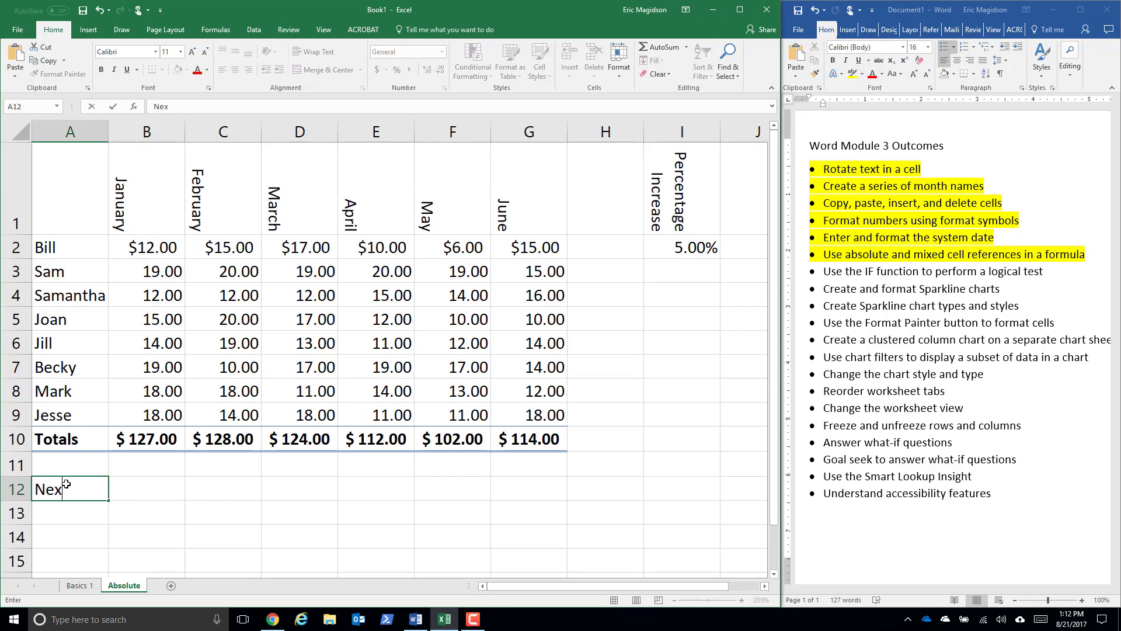
text(t Year Esimate)
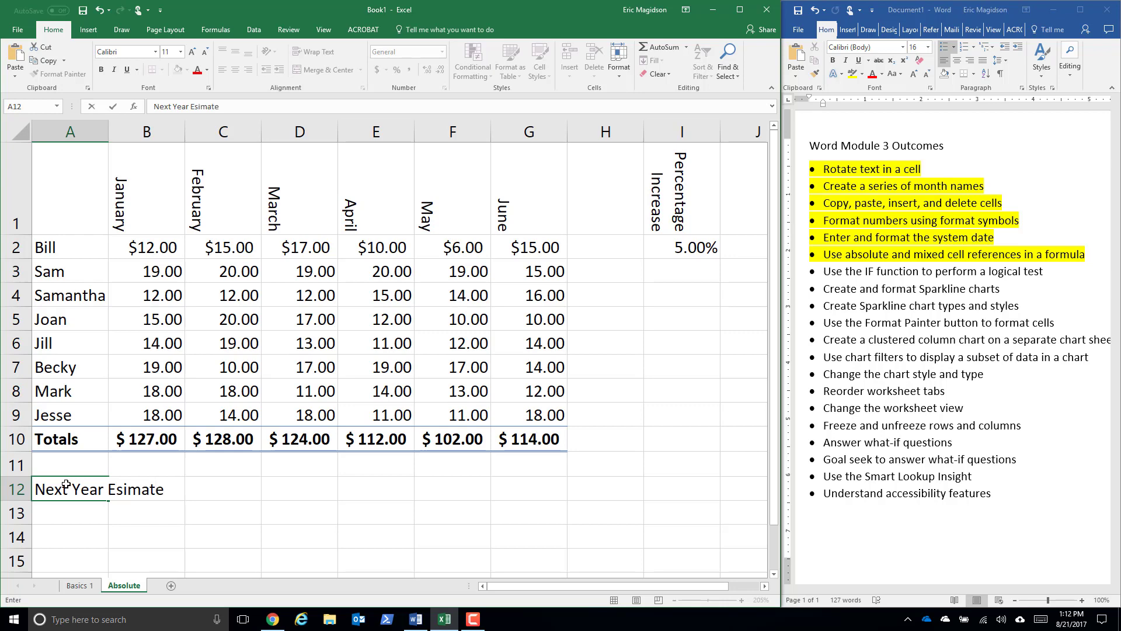
key(BackSpace)
key(BackSpace)
key(BackSpace)
key(BackSpace)
key(BackSpace)
key(BackSpace)
text(stimate)
key(Return)
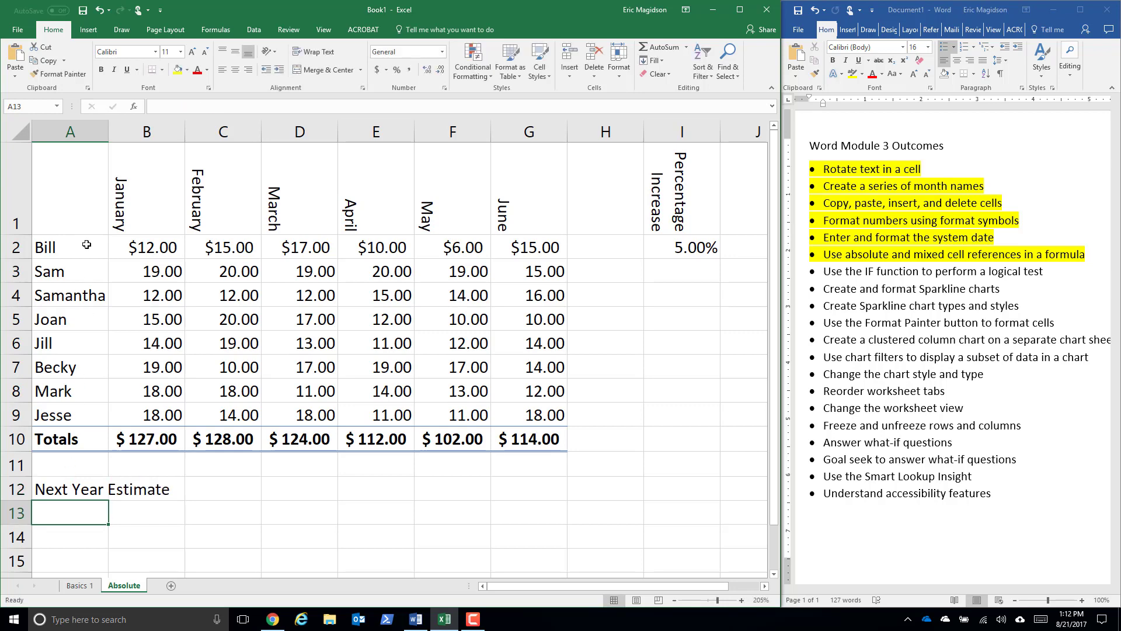
- Copy the whole table A1:G10 and paste it at A13, under the Next Year Estimate label
drag(73, 218, 511, 439)
right_click(511, 439)
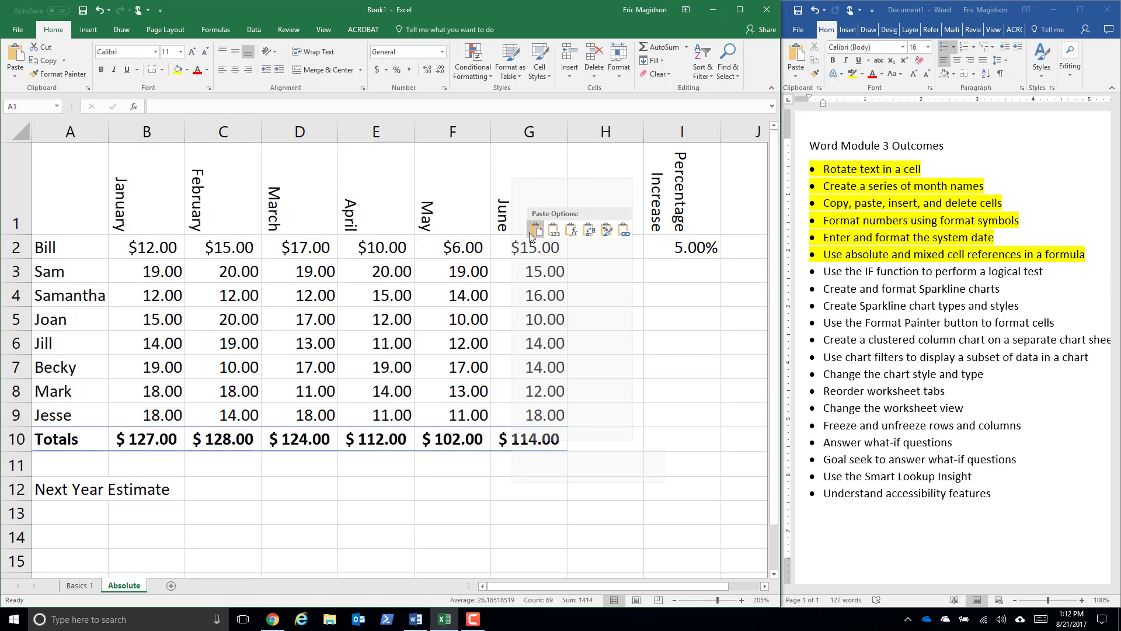
key(Escape)
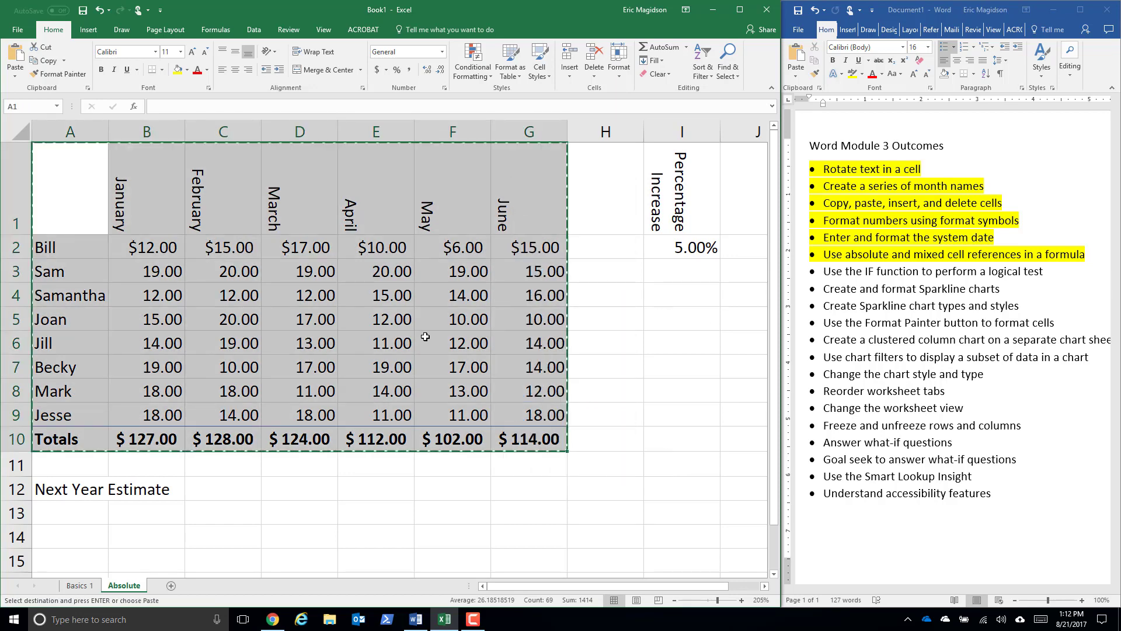
click(70, 511)
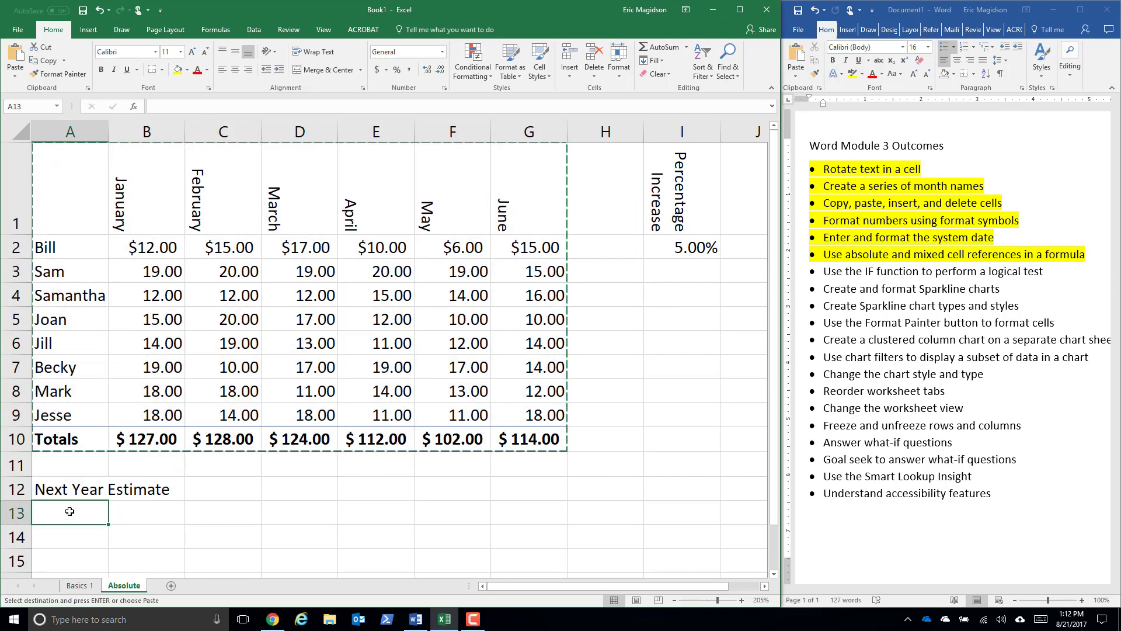
key(ctrl+v)
scroll(355, 351, down, 3)
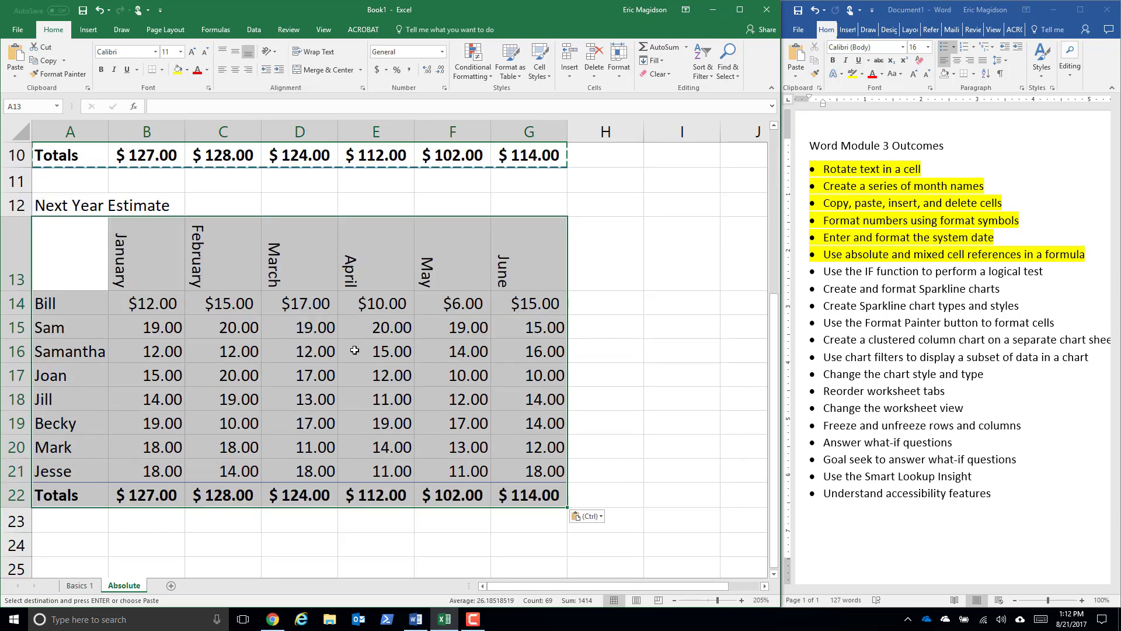
- Replace the value in B14 with the formula =B2+(B2*I2) to add the percentage increase to Bill's January amount
click(138, 301)
scroll(534, 295, up, 1)
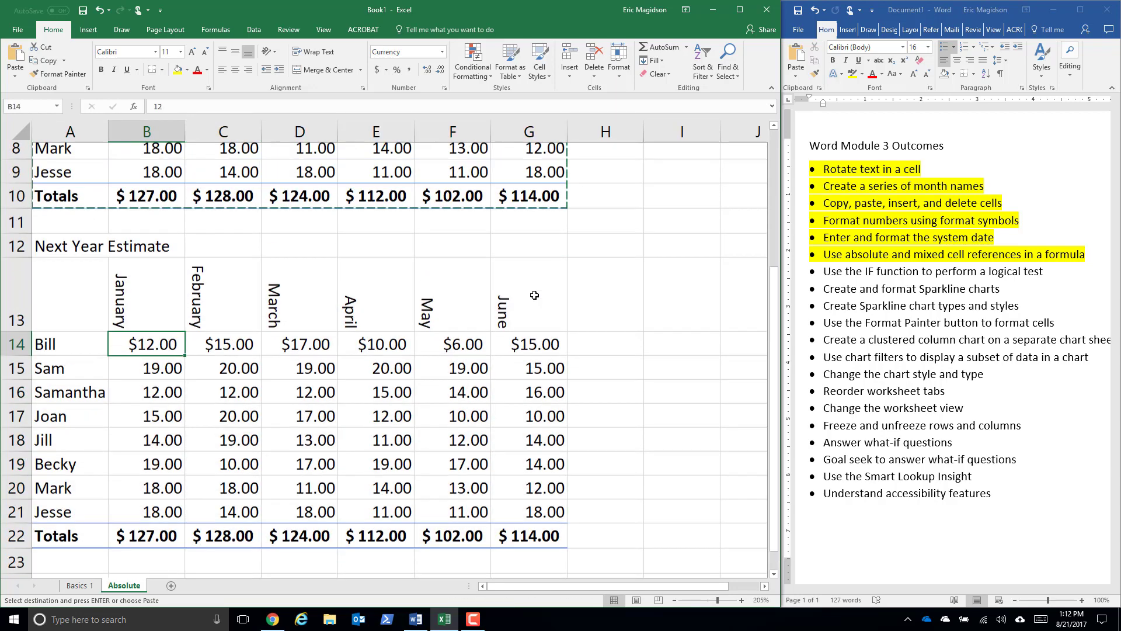
scroll(534, 295, up, 3)
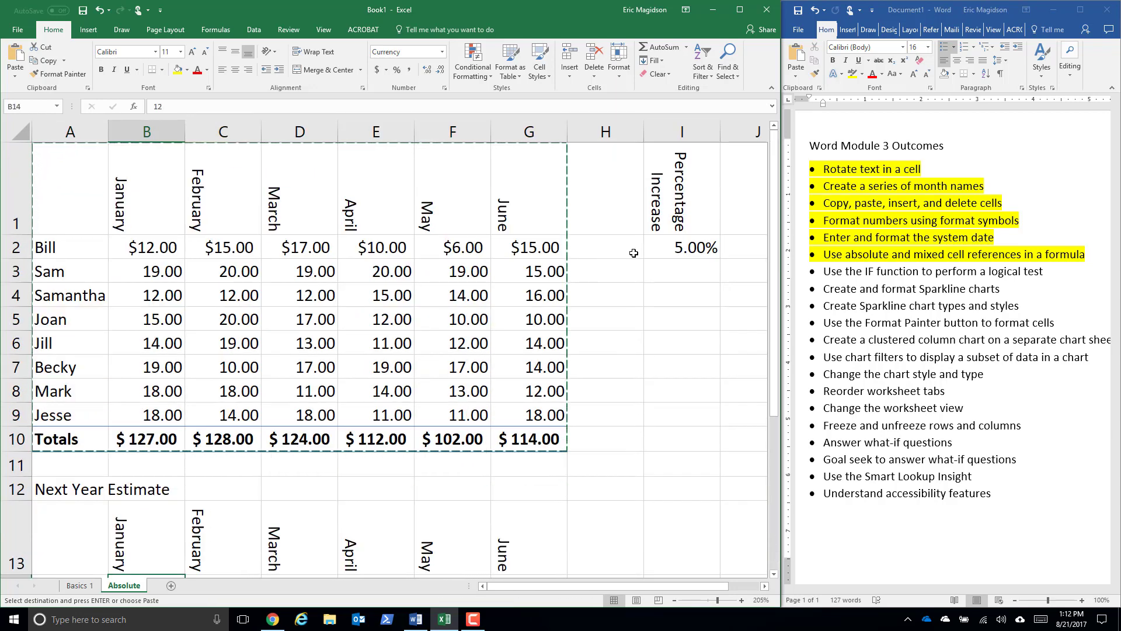
scroll(634, 253, down, 1)
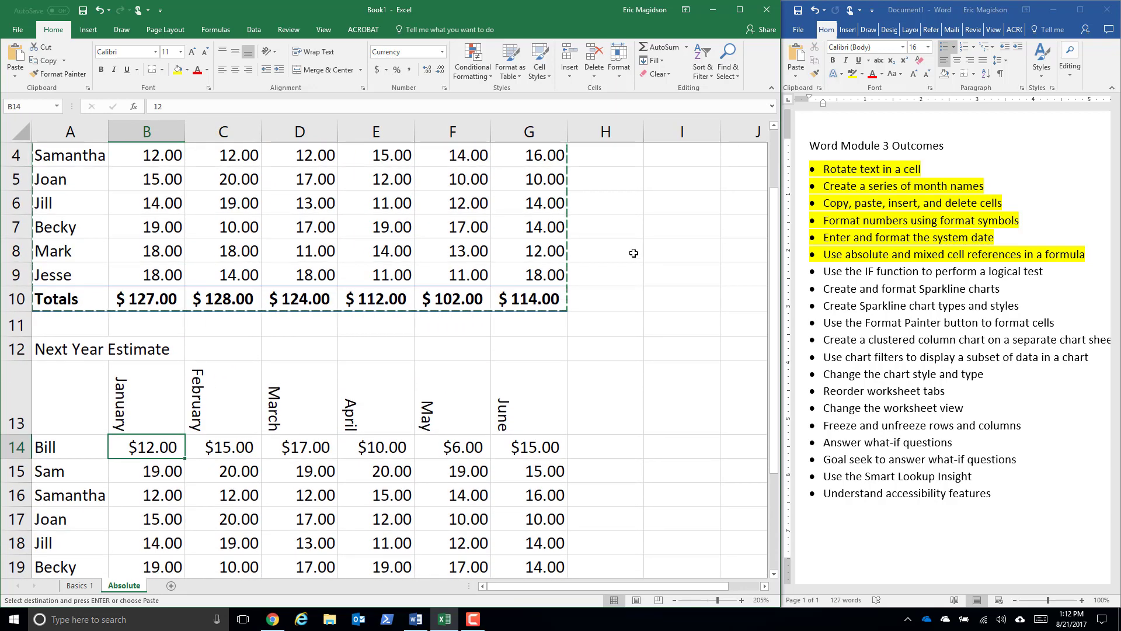
text(=)
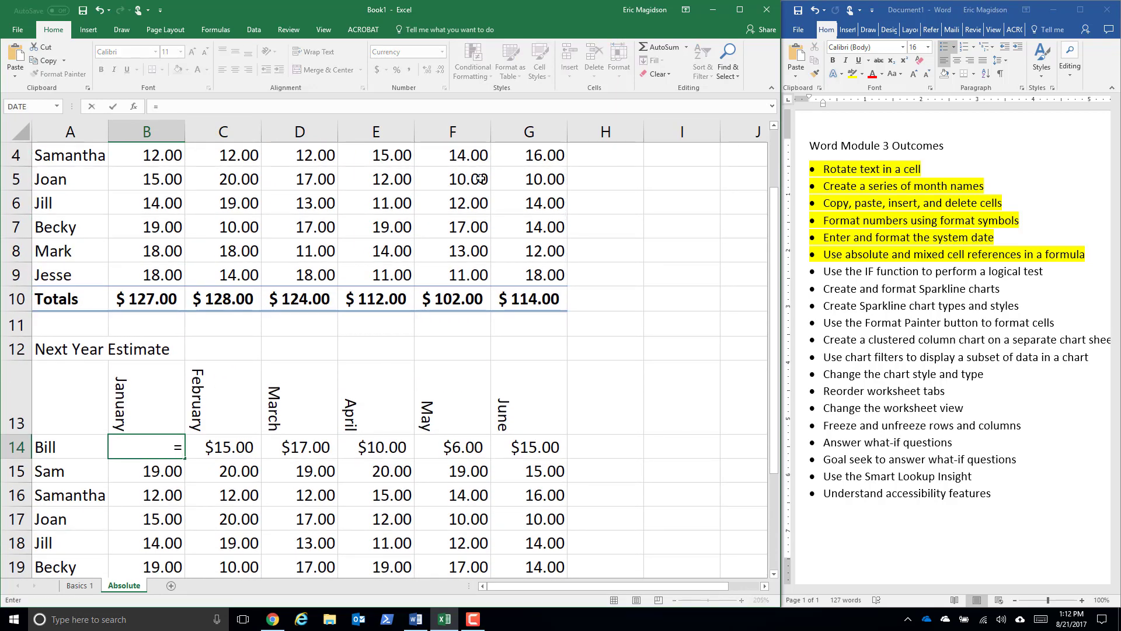
scroll(634, 253, up, 3)
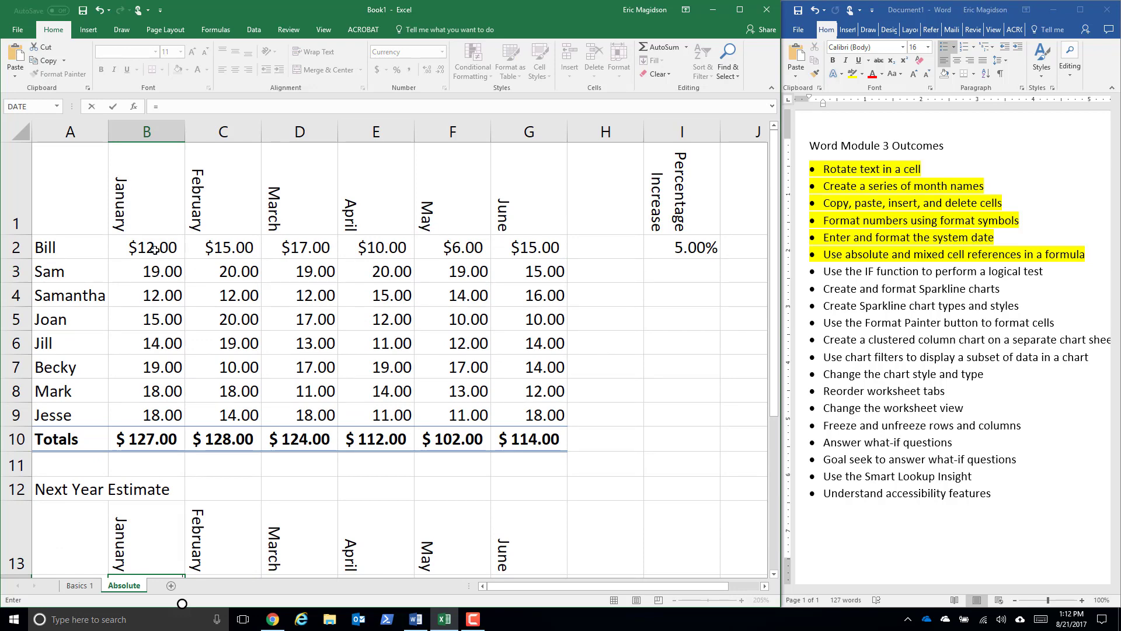
click(154, 250)
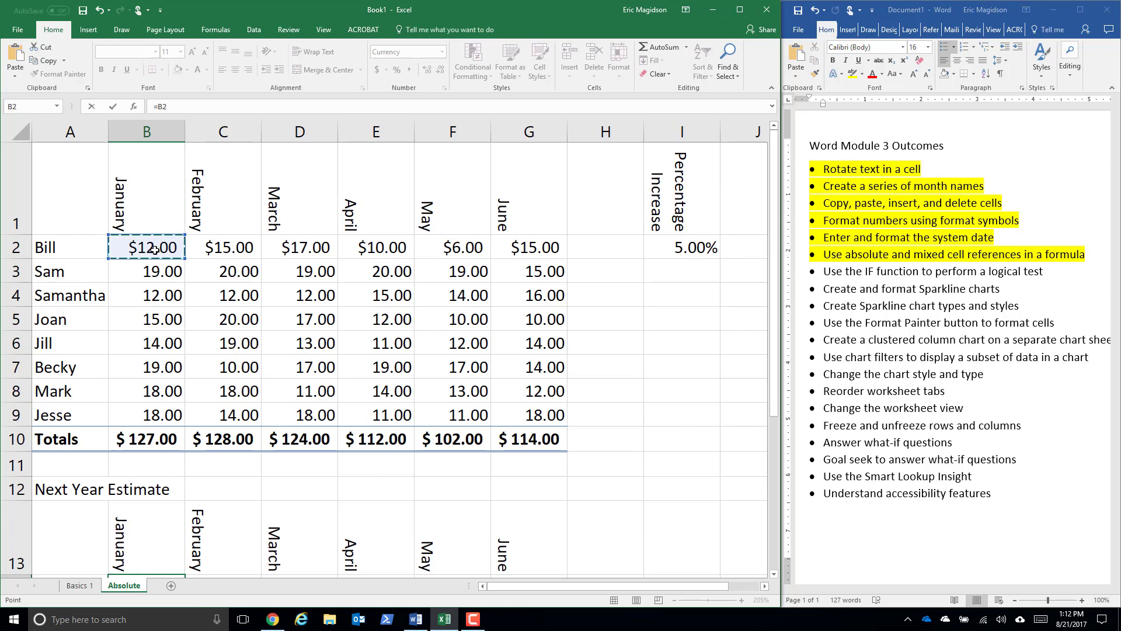
text(+()
click(153, 250)
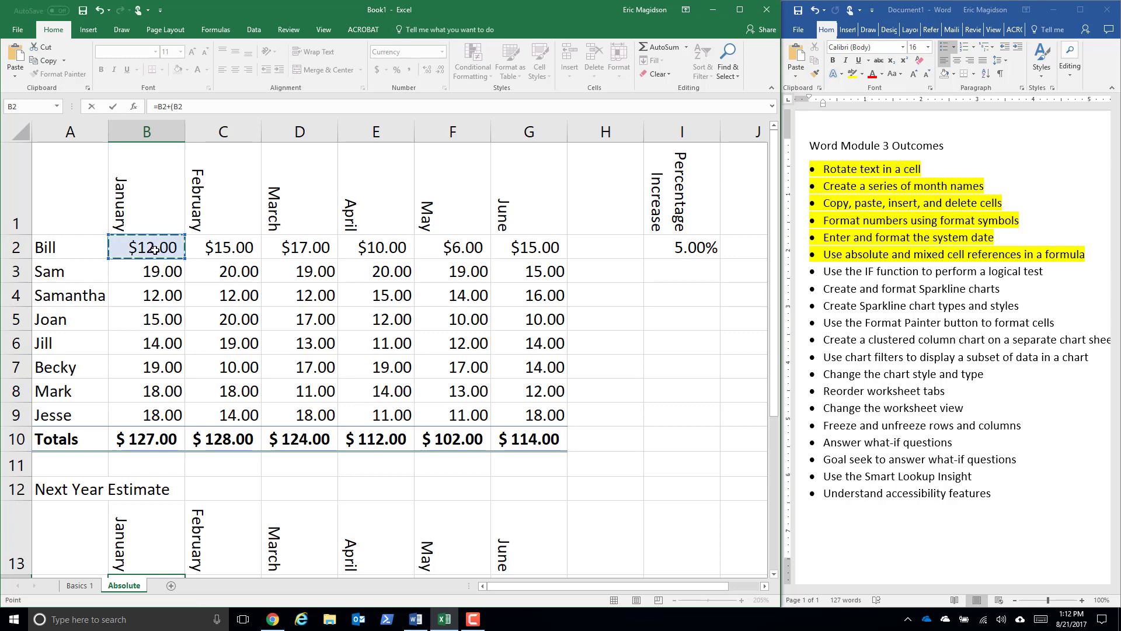
text(*)
click(676, 250)
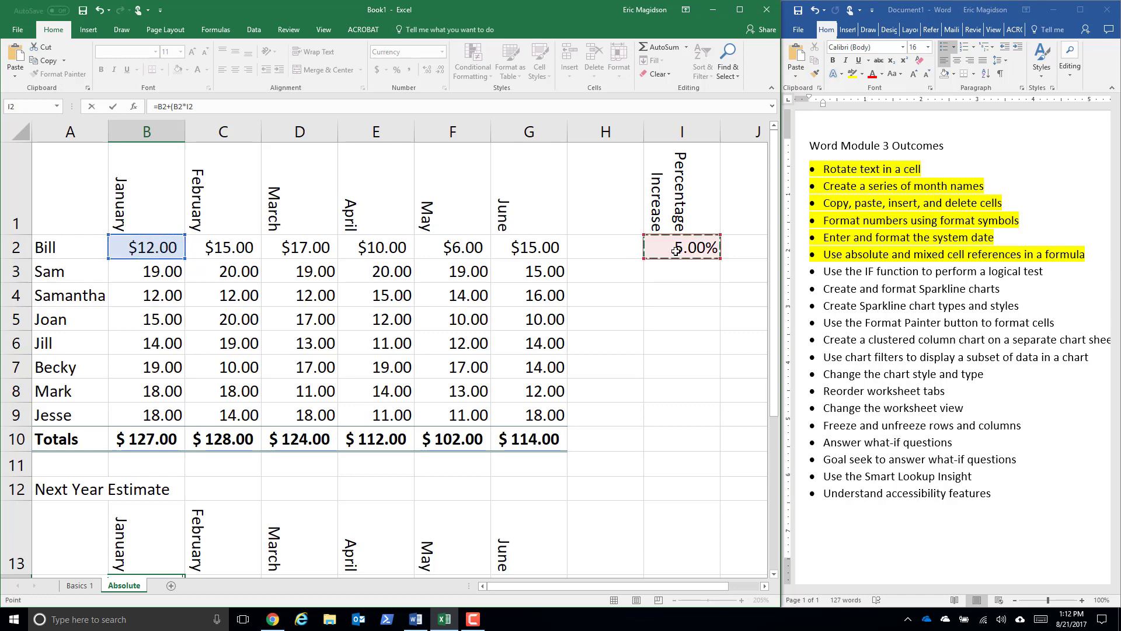
text())
key(Return)
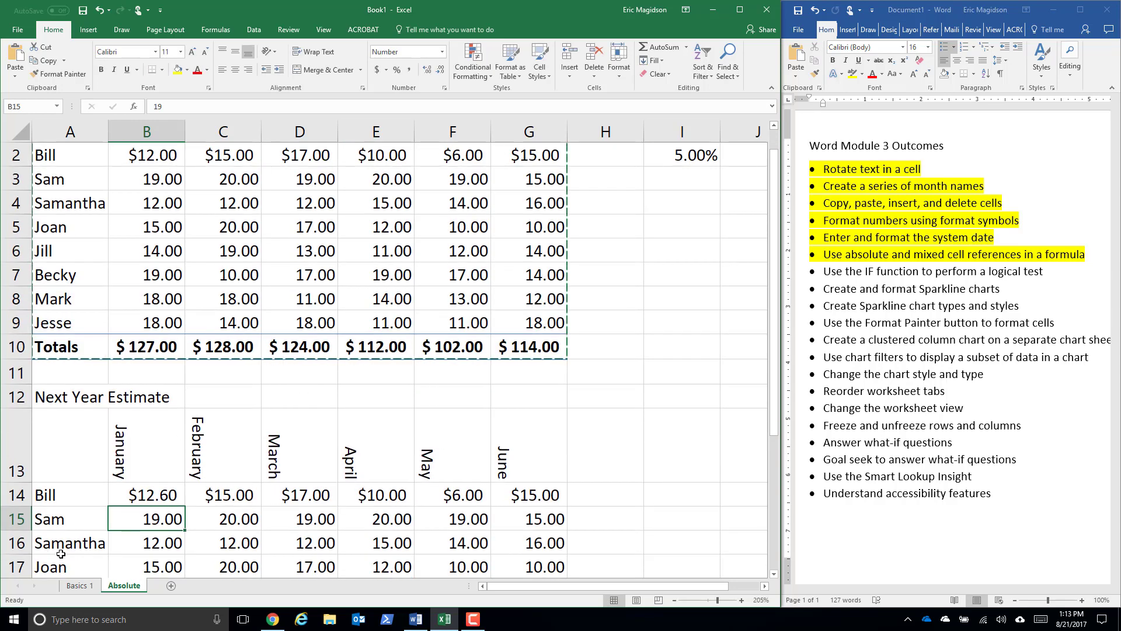
- Fill the B14 formula down through B17 in the January column of the estimate table
click(161, 495)
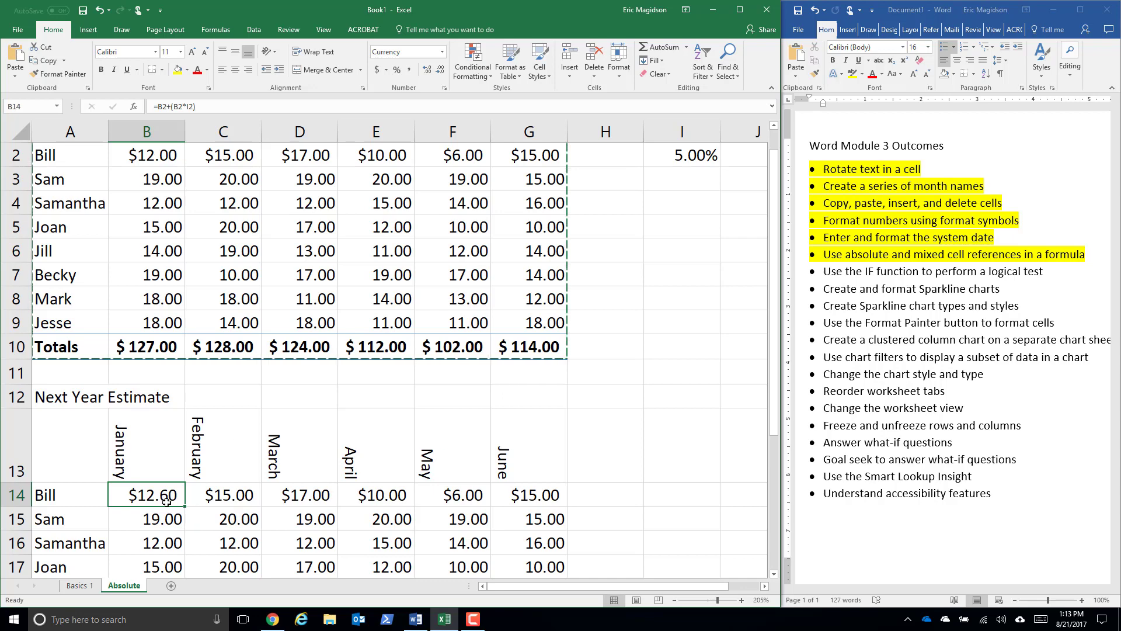
scroll(162, 497, down, 1)
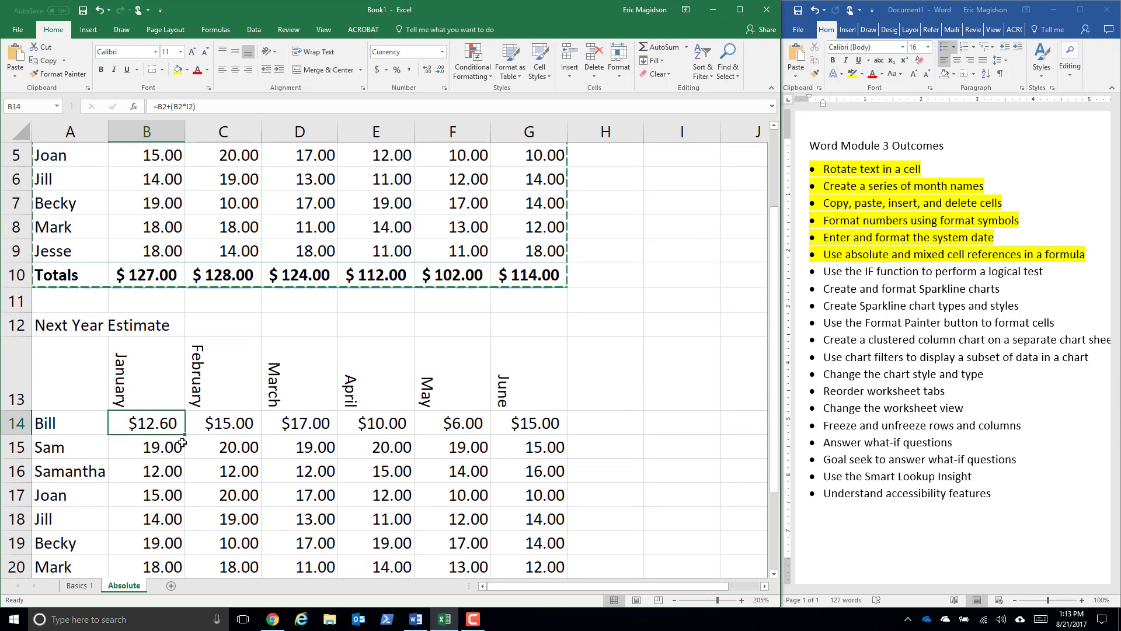
drag(185, 437, 175, 494)
- Open the filled formula in B15 and examine which cells of the upper table and percentage column it references
click(156, 449)
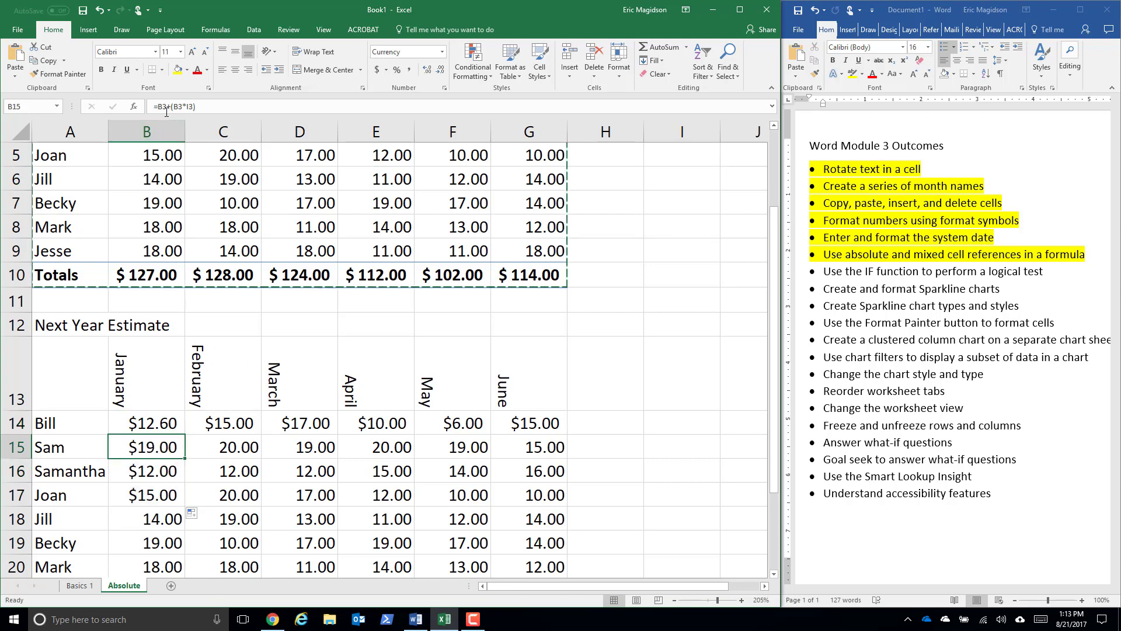
double_click(150, 447)
scroll(681, 340, up, 2)
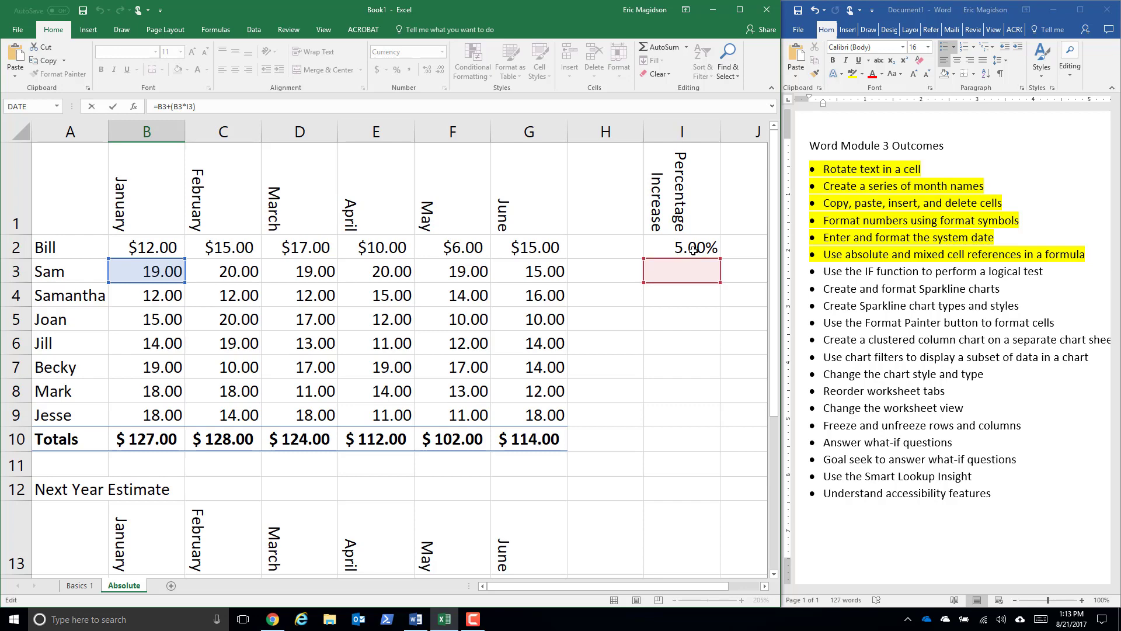
click(693, 250)
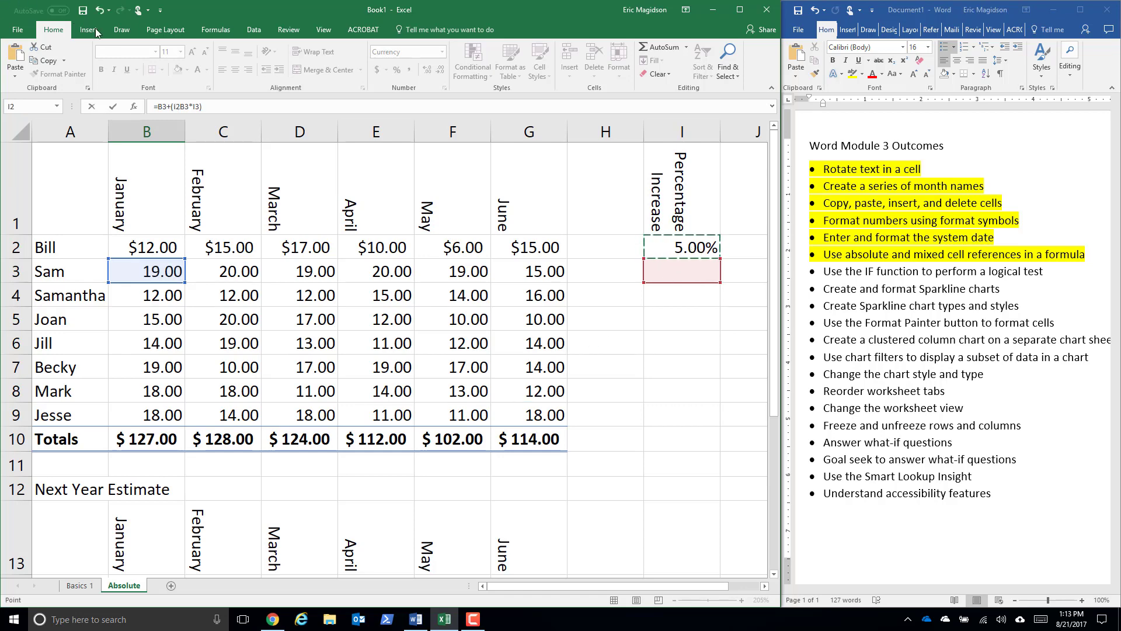
click(100, 10)
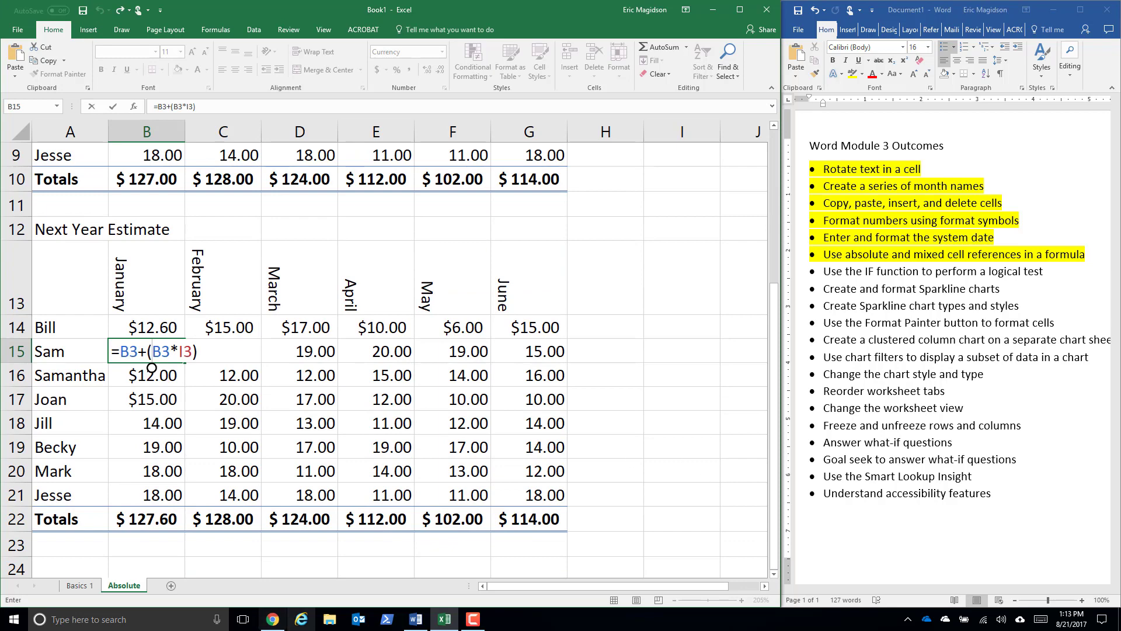
click(473, 618)
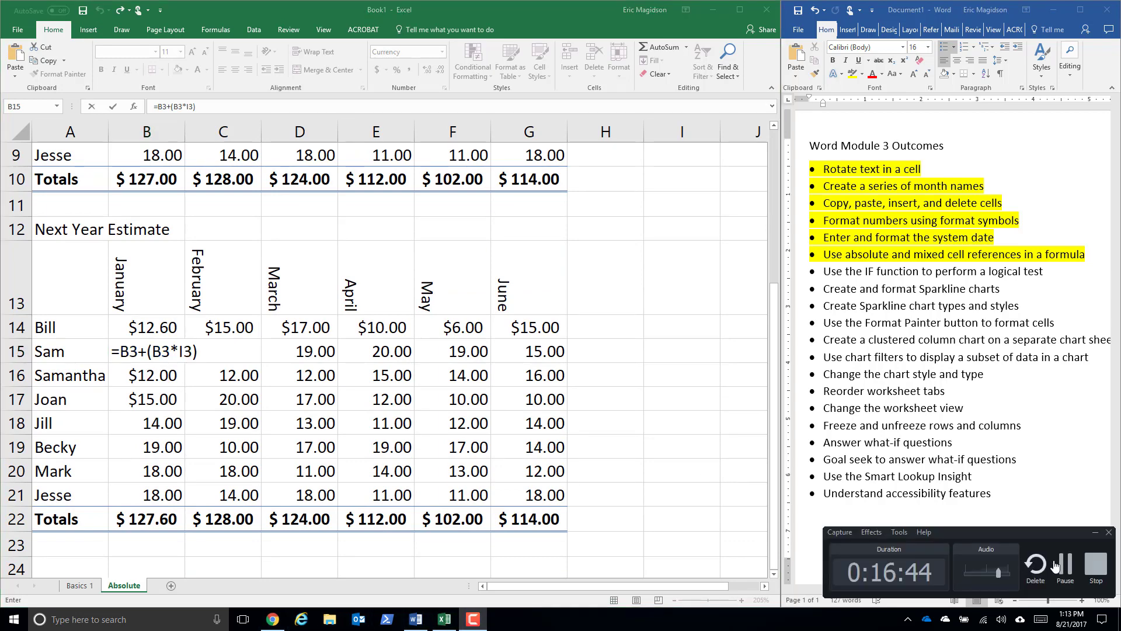
click(1065, 566)
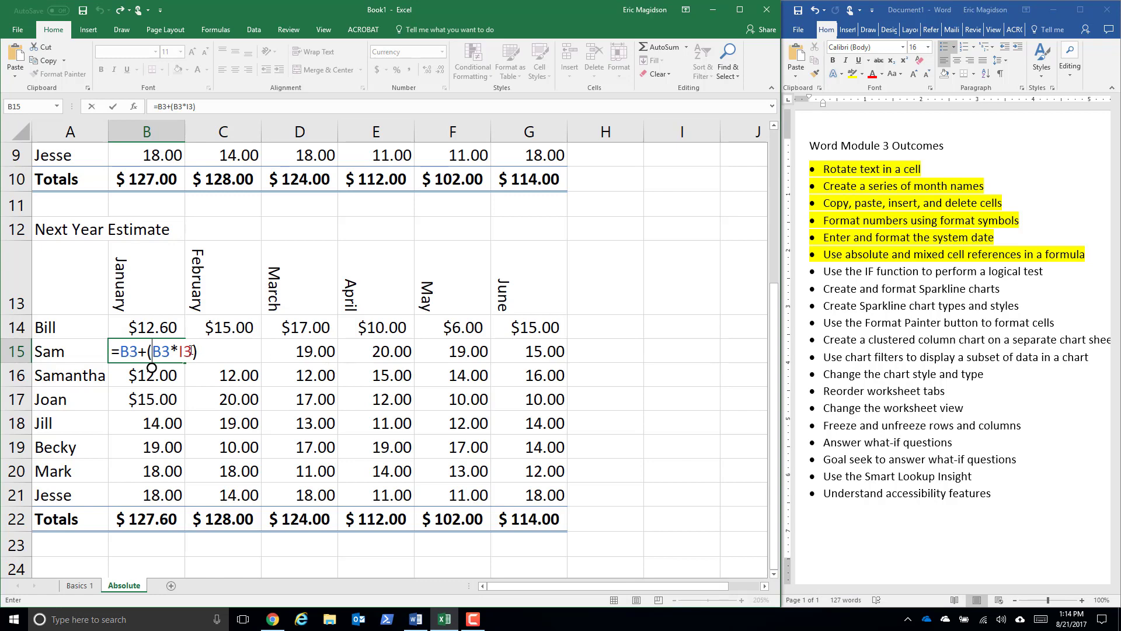
scroll(640, 332, up, 1)
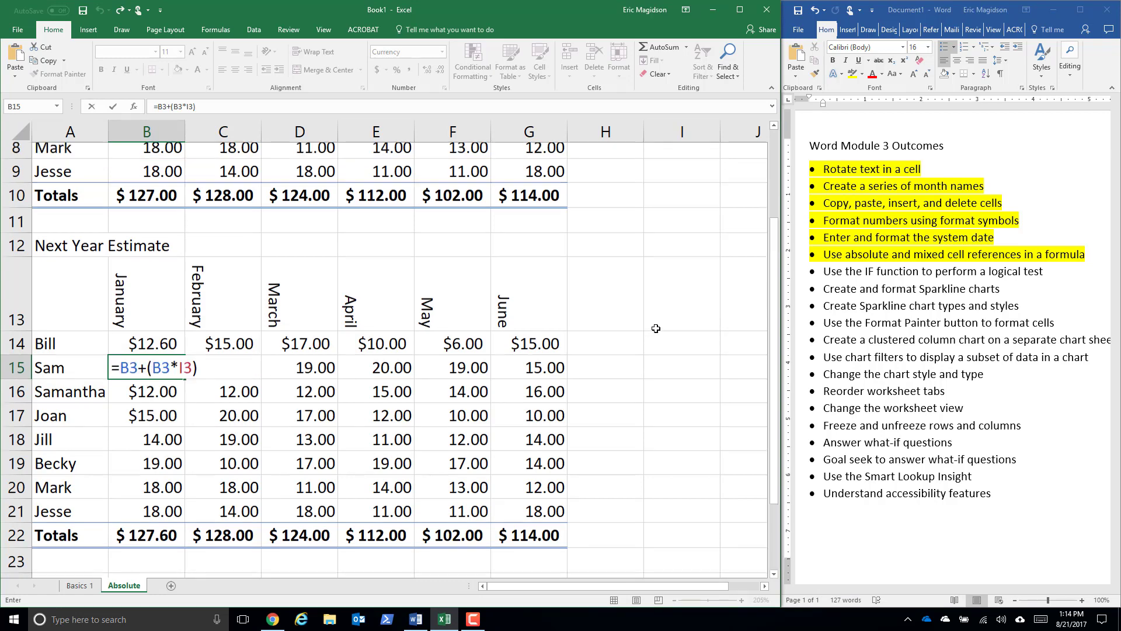
click(679, 247)
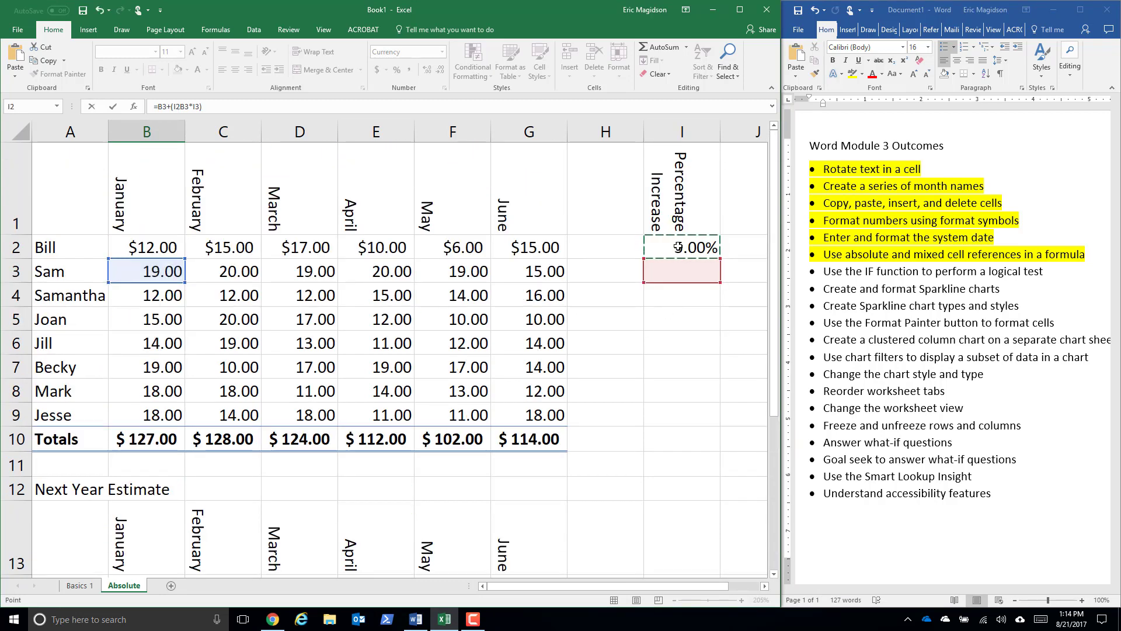
scroll(592, 490, down, 3)
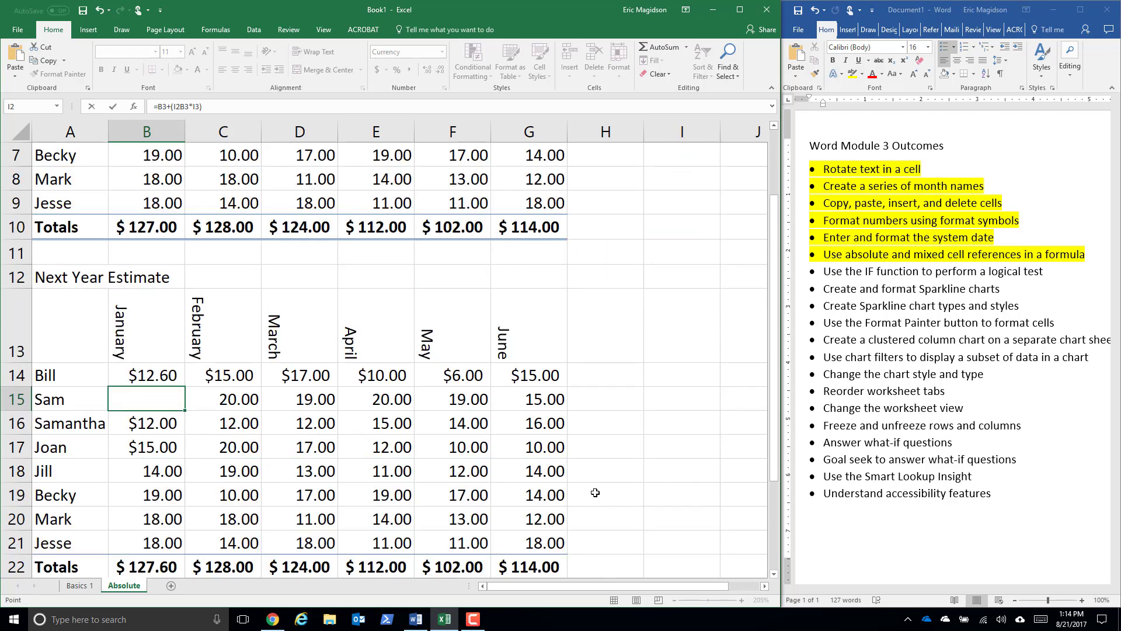
- Clear the whole formula from B15, Sam's January cell in the estimate table
drag(178, 327, 106, 327)
key(Delete)
key(Delete)
key(Delete)
key(Delete)
key(Delete)
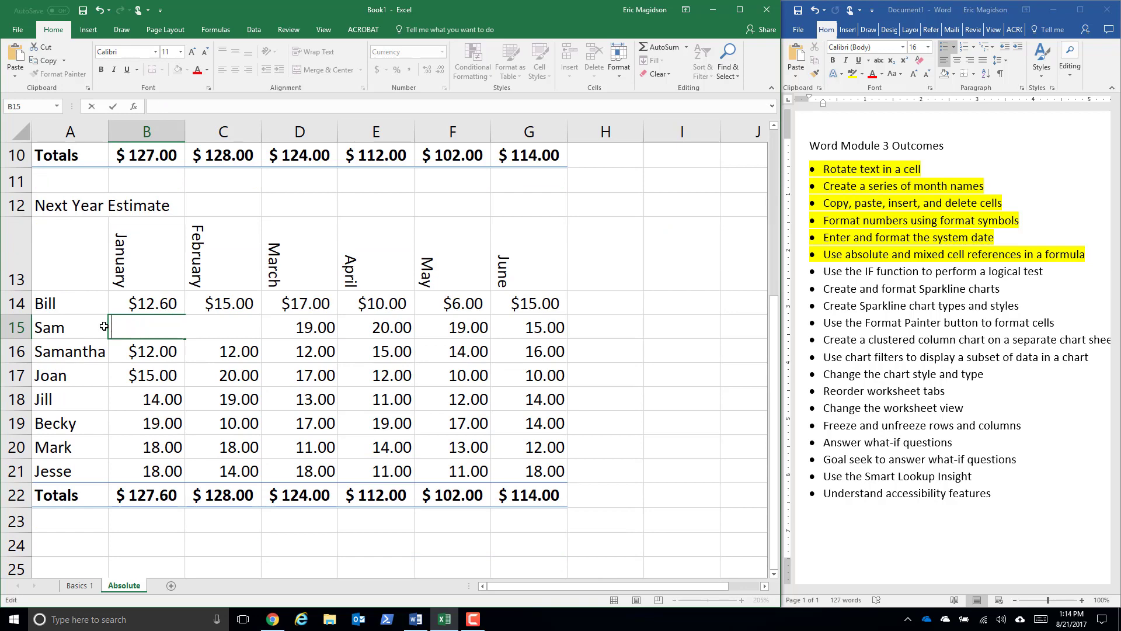
- Make the percentage reference in B14 absolute so the formula reads =B2+(B2*$I$2)
click(175, 299)
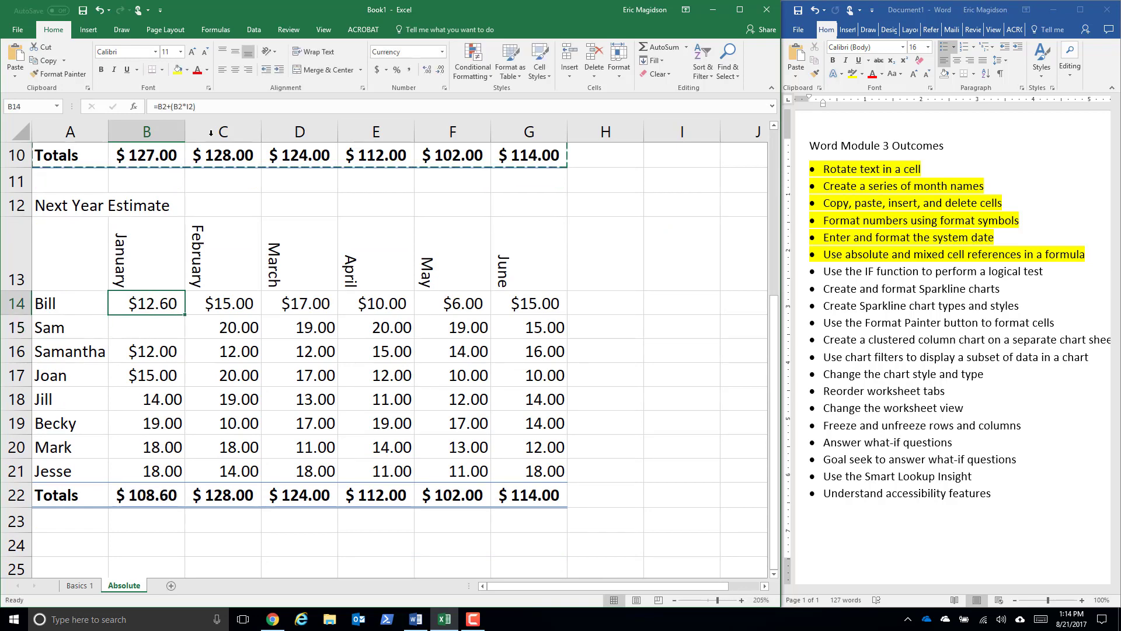
scroll(709, 196, up, 3)
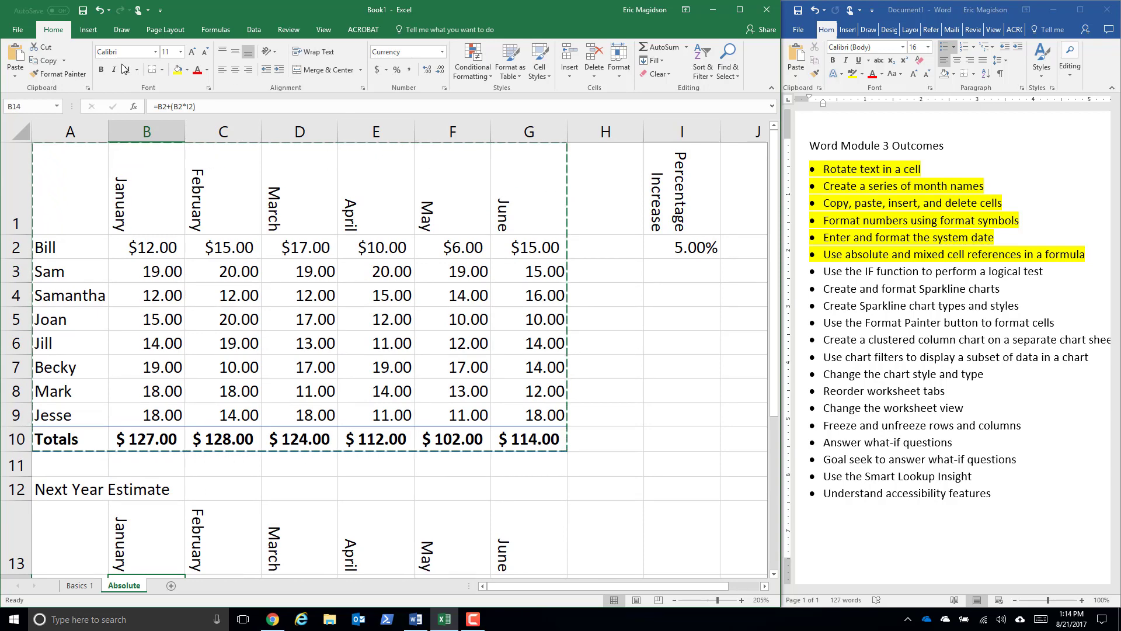
click(191, 107)
double_click(189, 107)
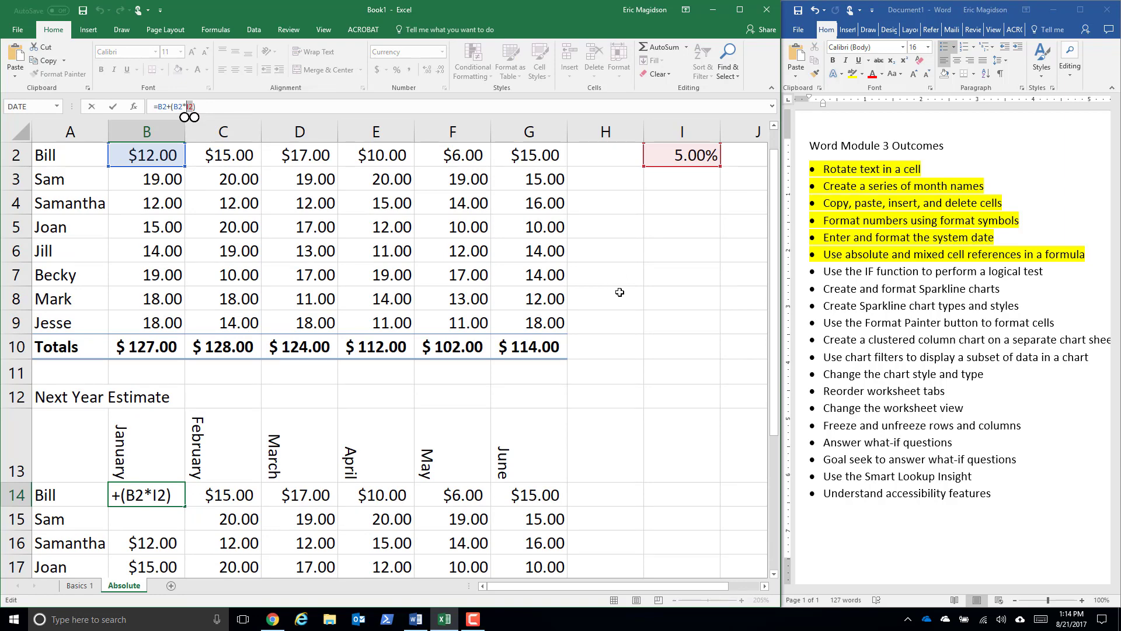
key(F4)
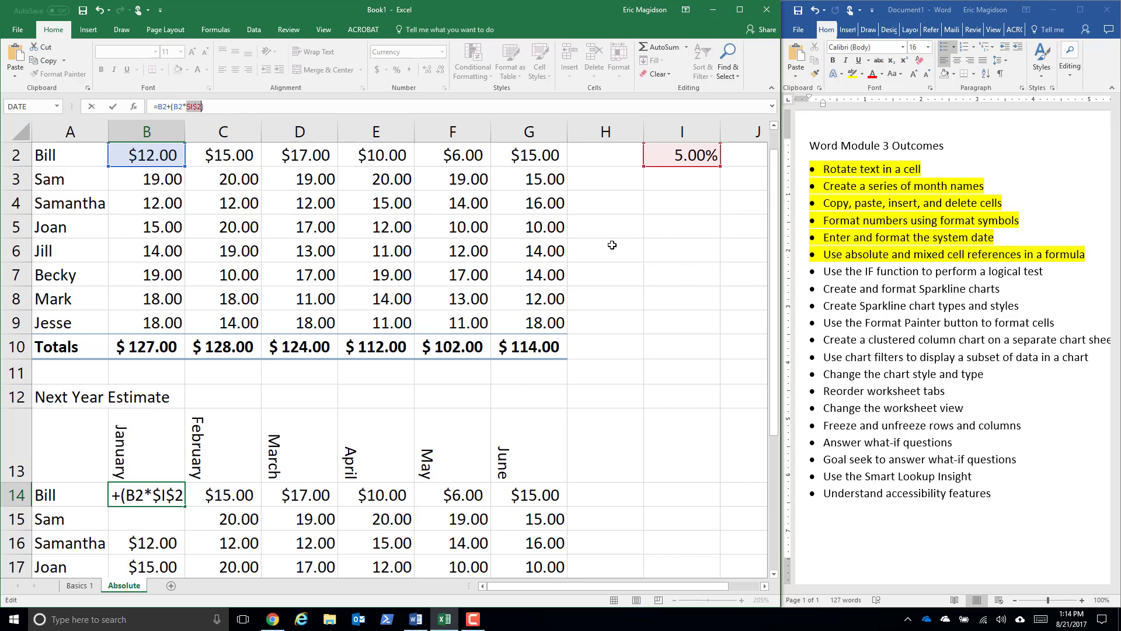
key(Return)
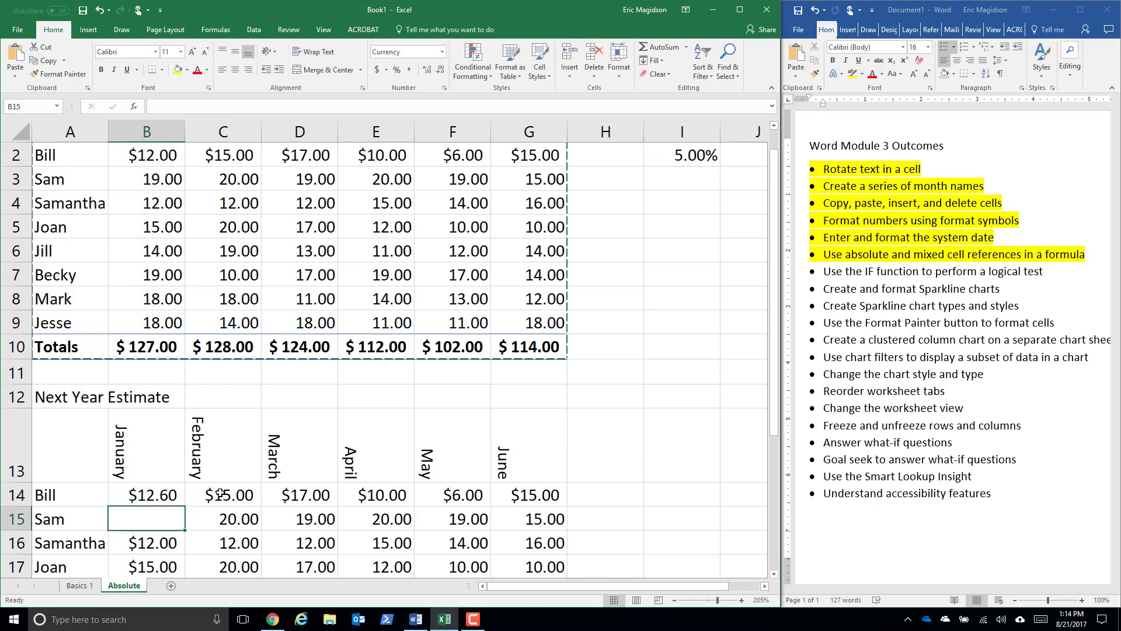
- Fill the B14 formula down into B15 and inspect the references in the copied formula
click(162, 493)
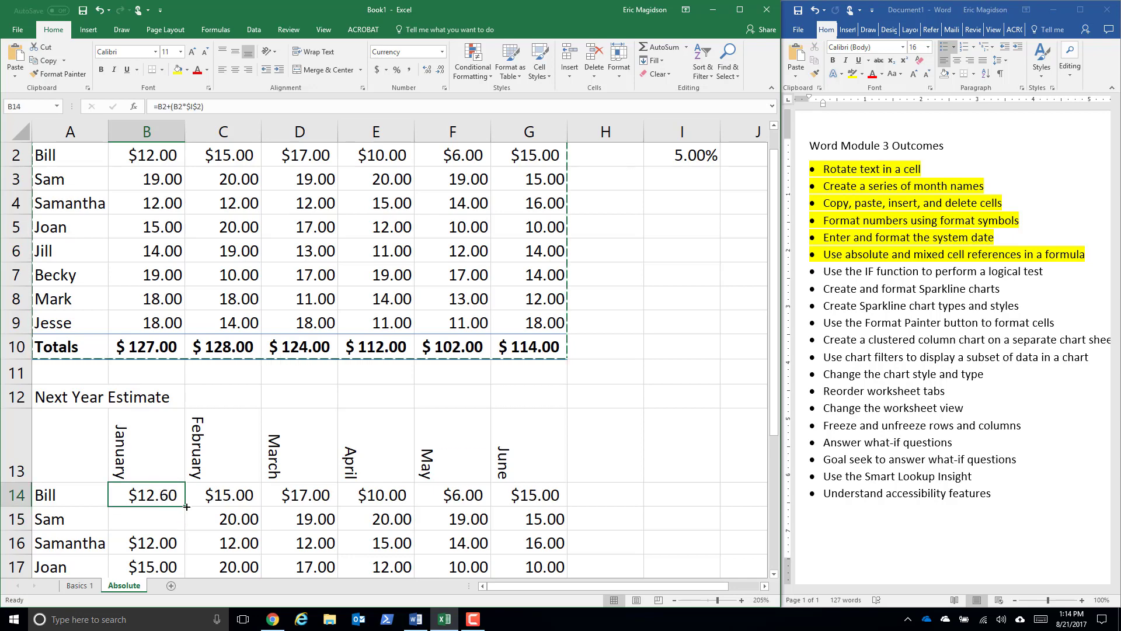
drag(186, 505, 181, 528)
click(165, 522)
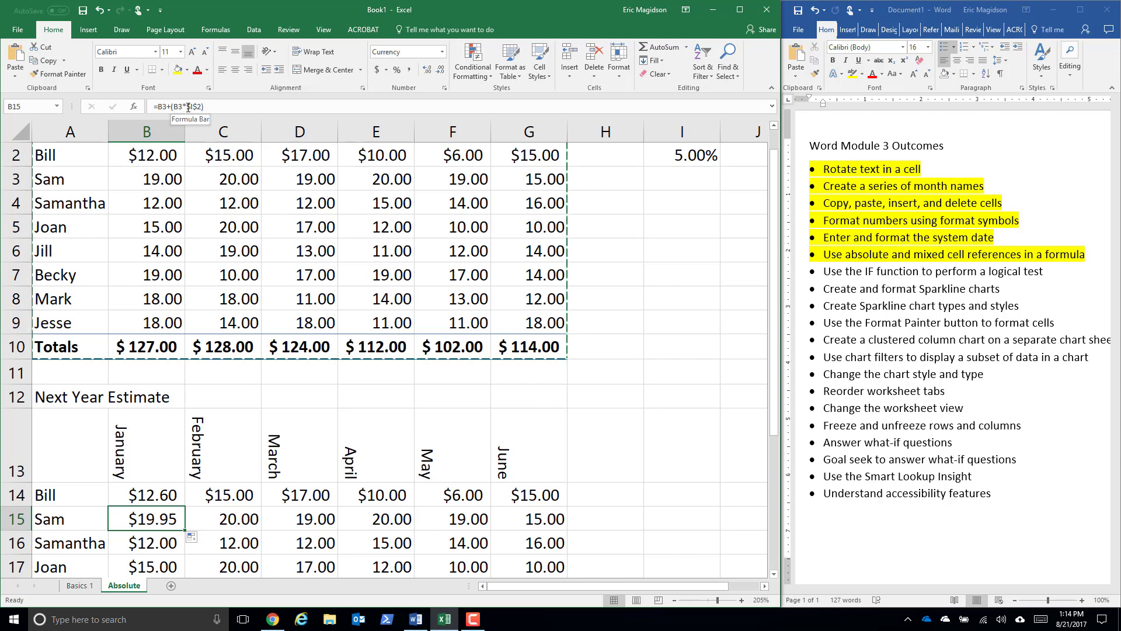
- Fill the B14 formula through B14:G21 of the estimate table and check the references in G21 against the percentage cell
scroll(178, 449, down, 2)
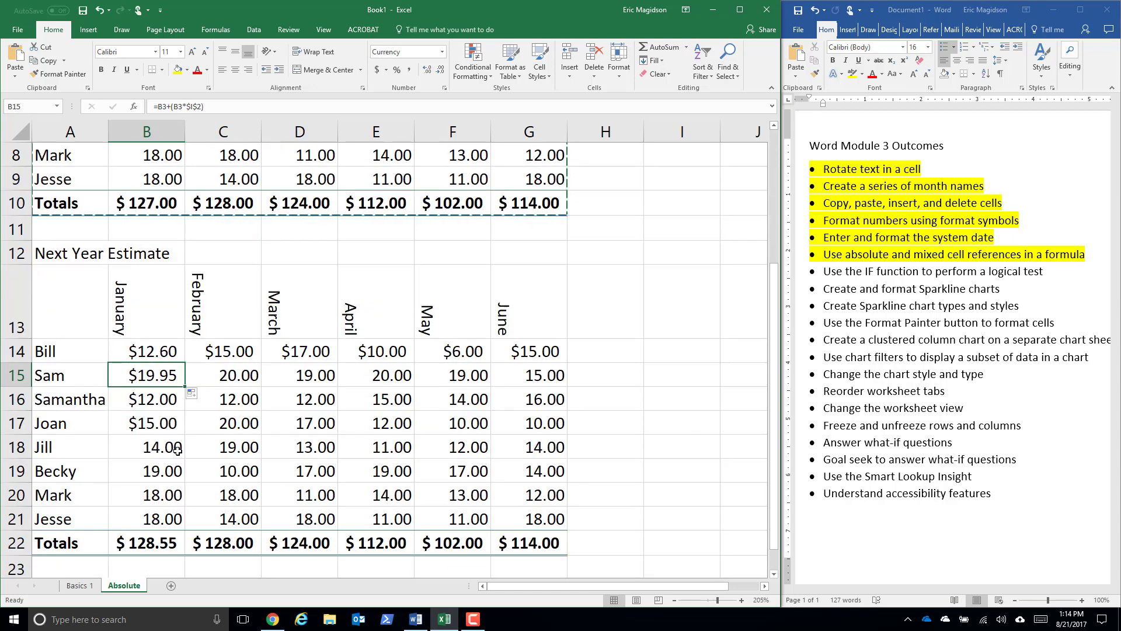
click(162, 348)
drag(186, 363, 549, 525)
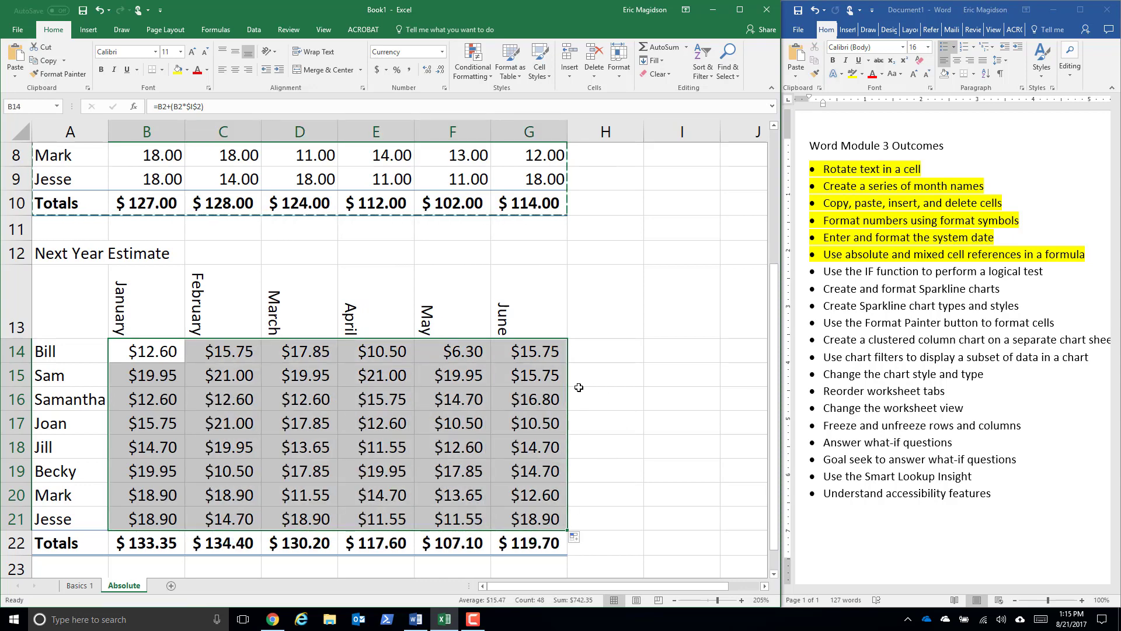
click(523, 518)
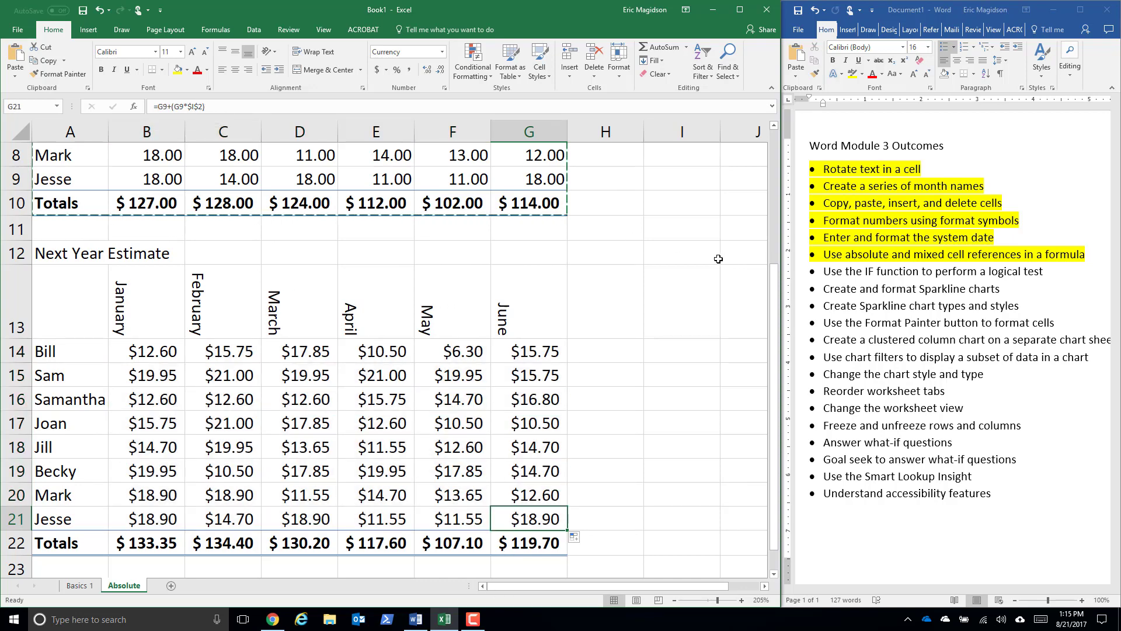
scroll(718, 258, up, 3)
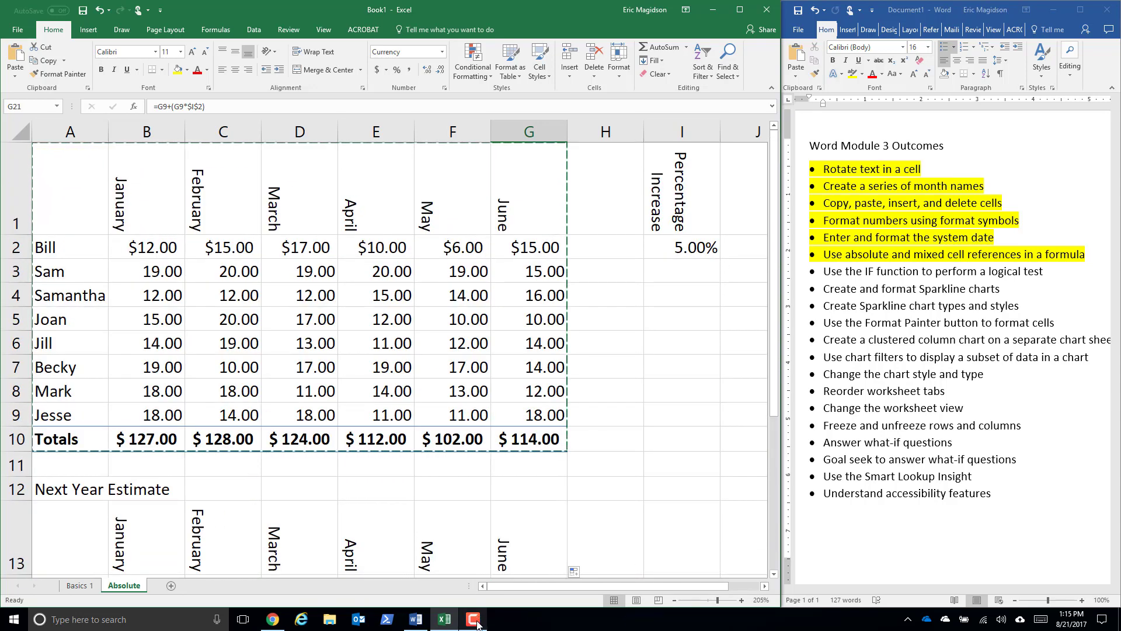
mouse_move(478, 625)
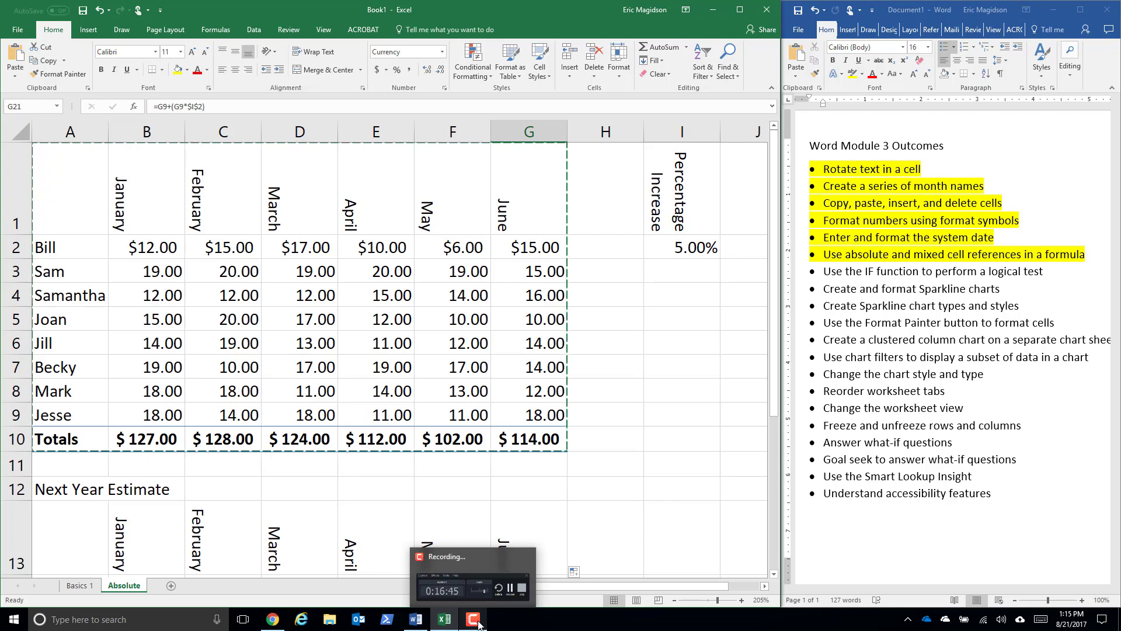
click(478, 625)
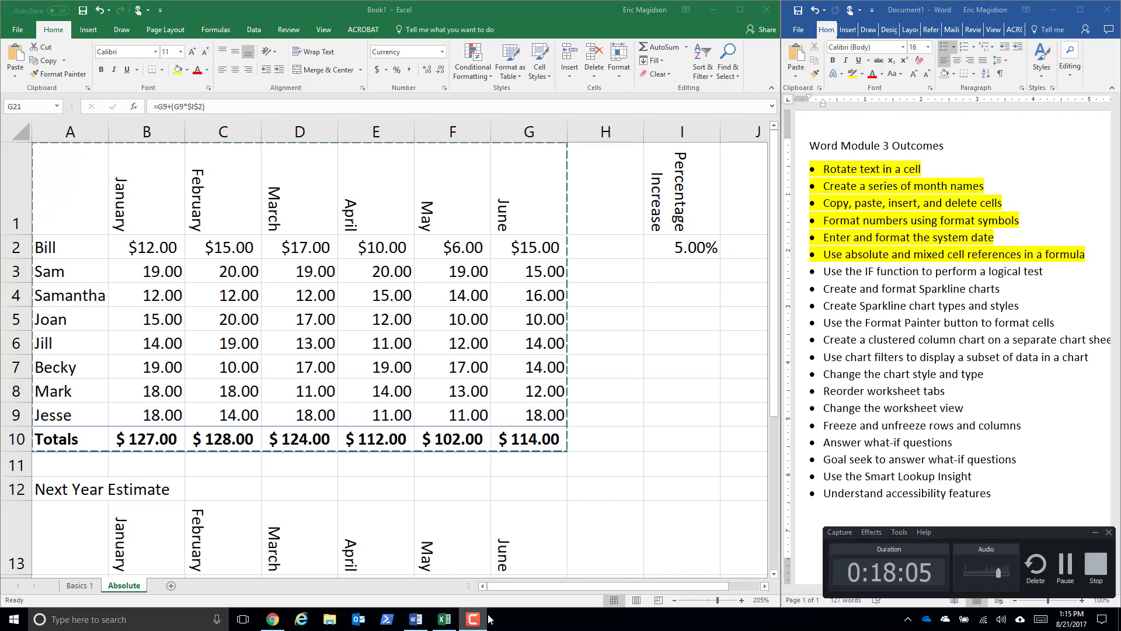